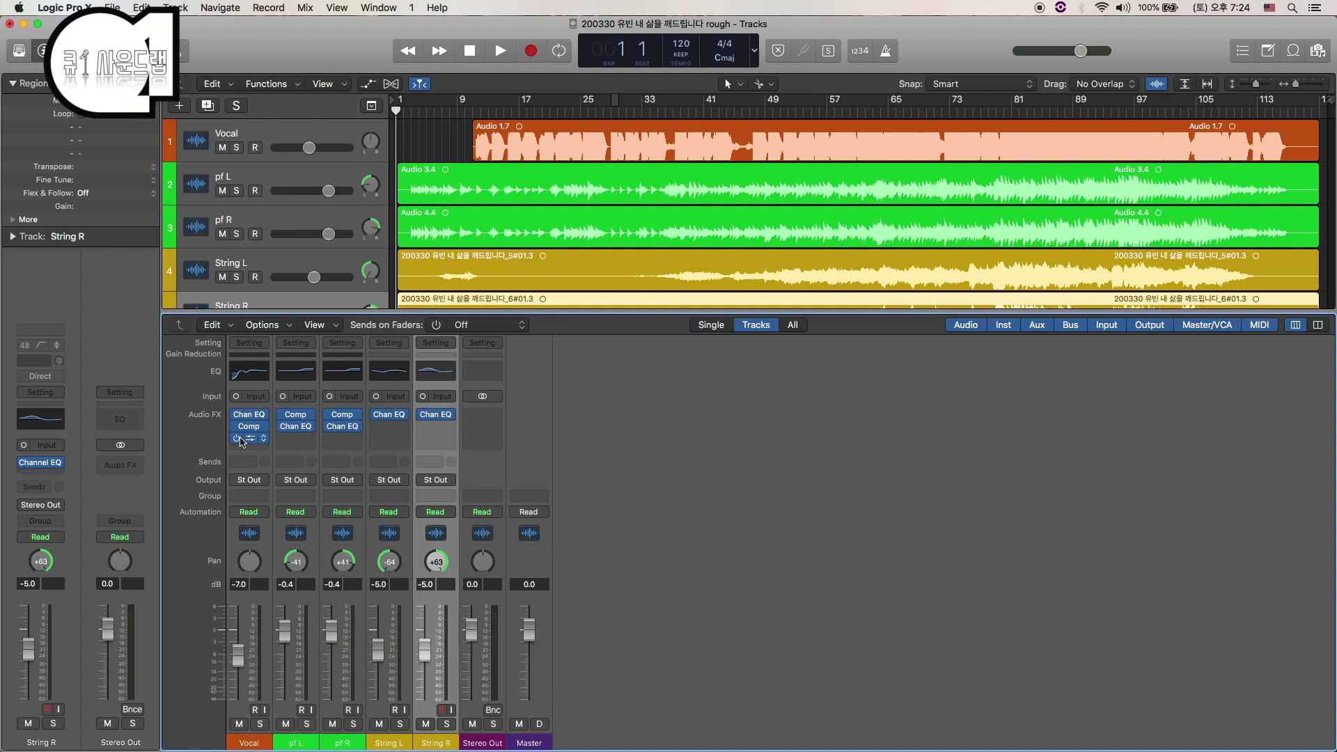
Step: Add a Bus 1 send to the Vocal, pf L, pf R, String L and String R channels
left_click(207, 416)
mouse_move(248, 437)
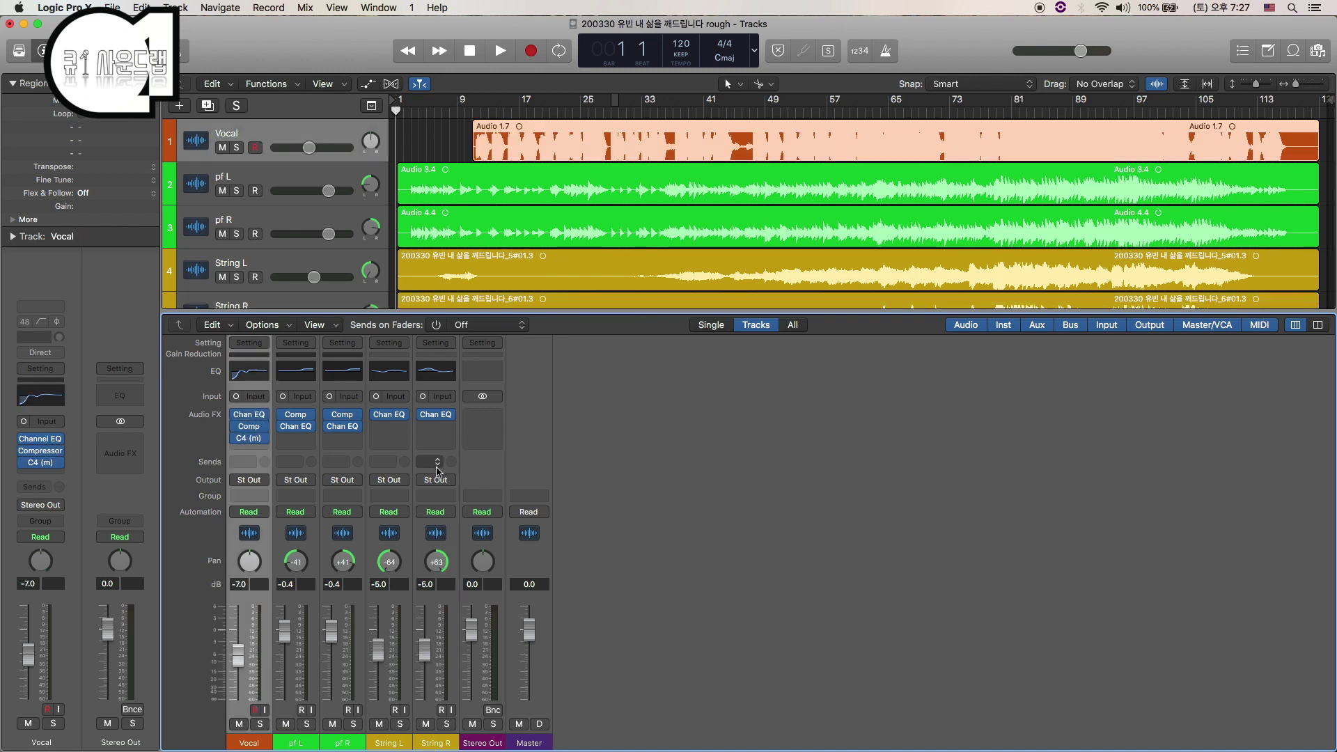
left_click(244, 462)
mouse_move(279, 485)
left_click(355, 307)
Step: Insert the RVerb (m->s) reverb as Mono->Stereo on the Aux 1 channel
left_click(481, 410)
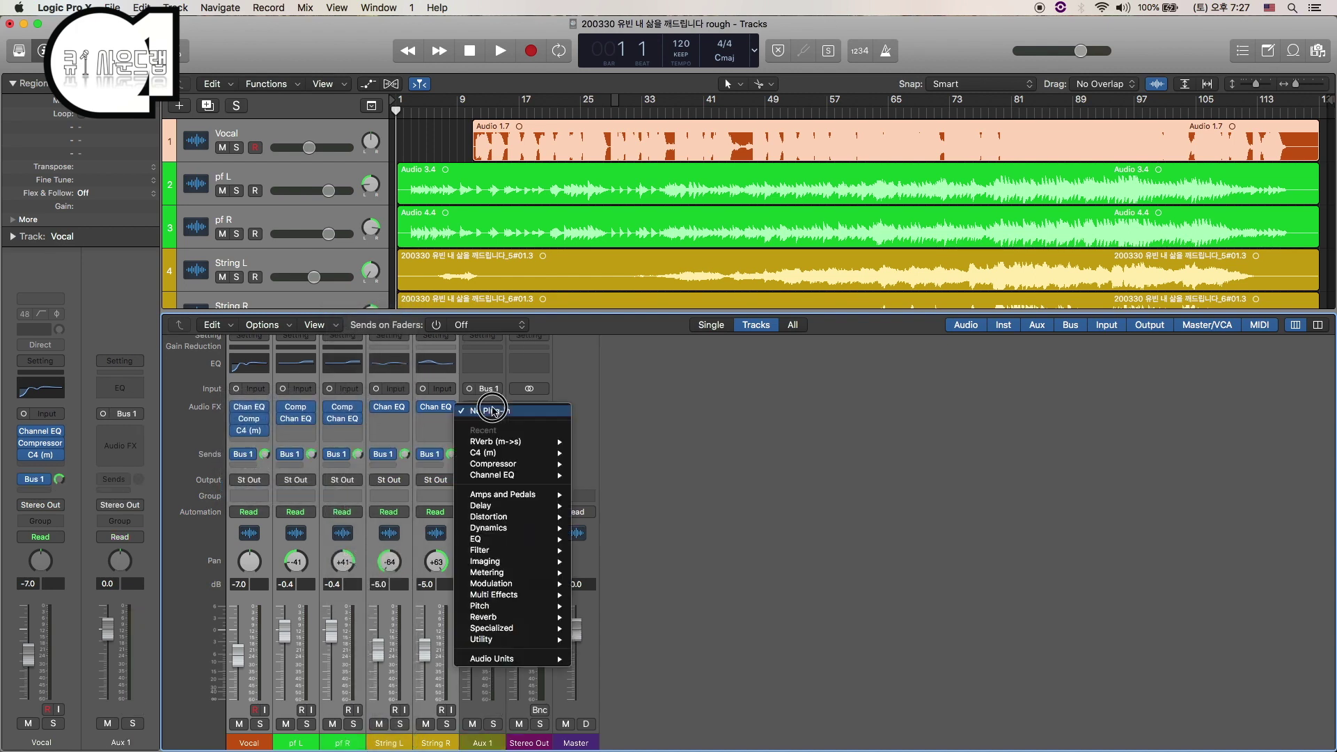
mouse_move(550, 448)
left_click(603, 443)
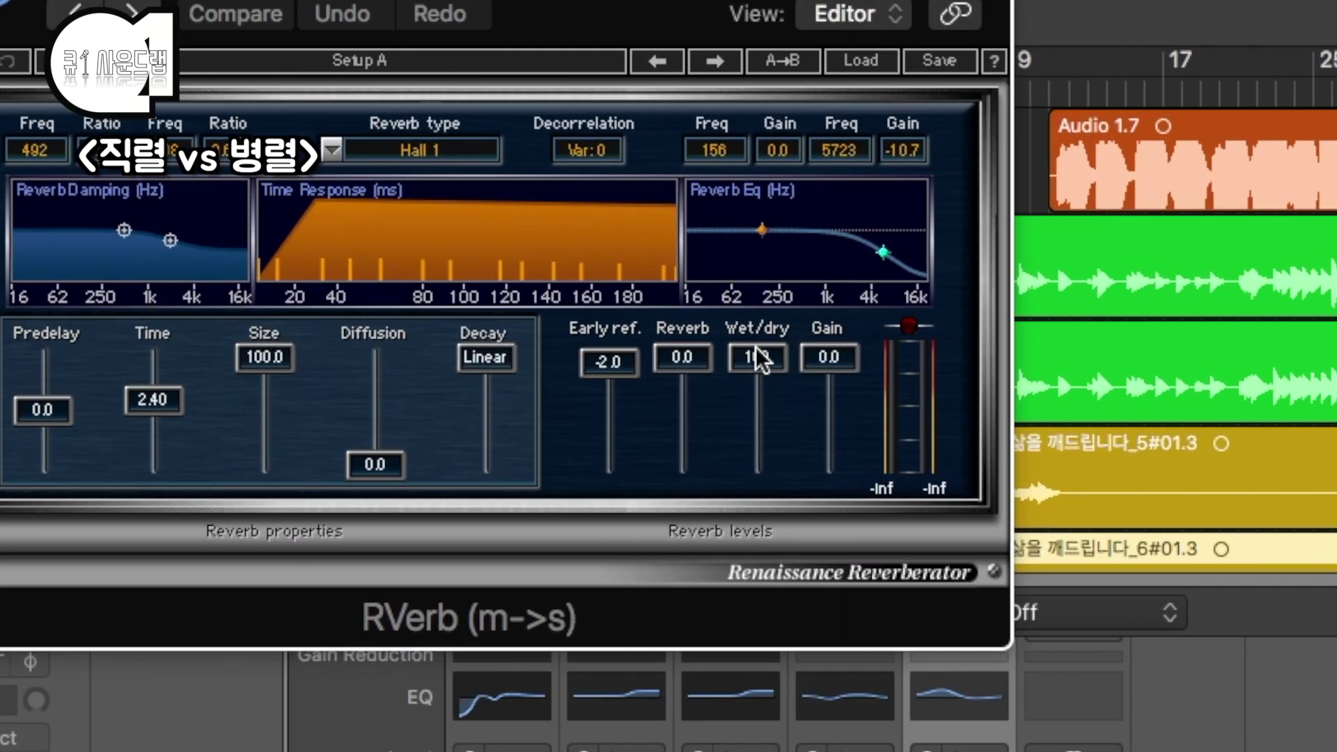
Step: Try changing RVerb's Wet/dry level and bring it back to 100
left_click_drag(555, 286, 556, 352)
left_click_drag(758, 447, 758, 358)
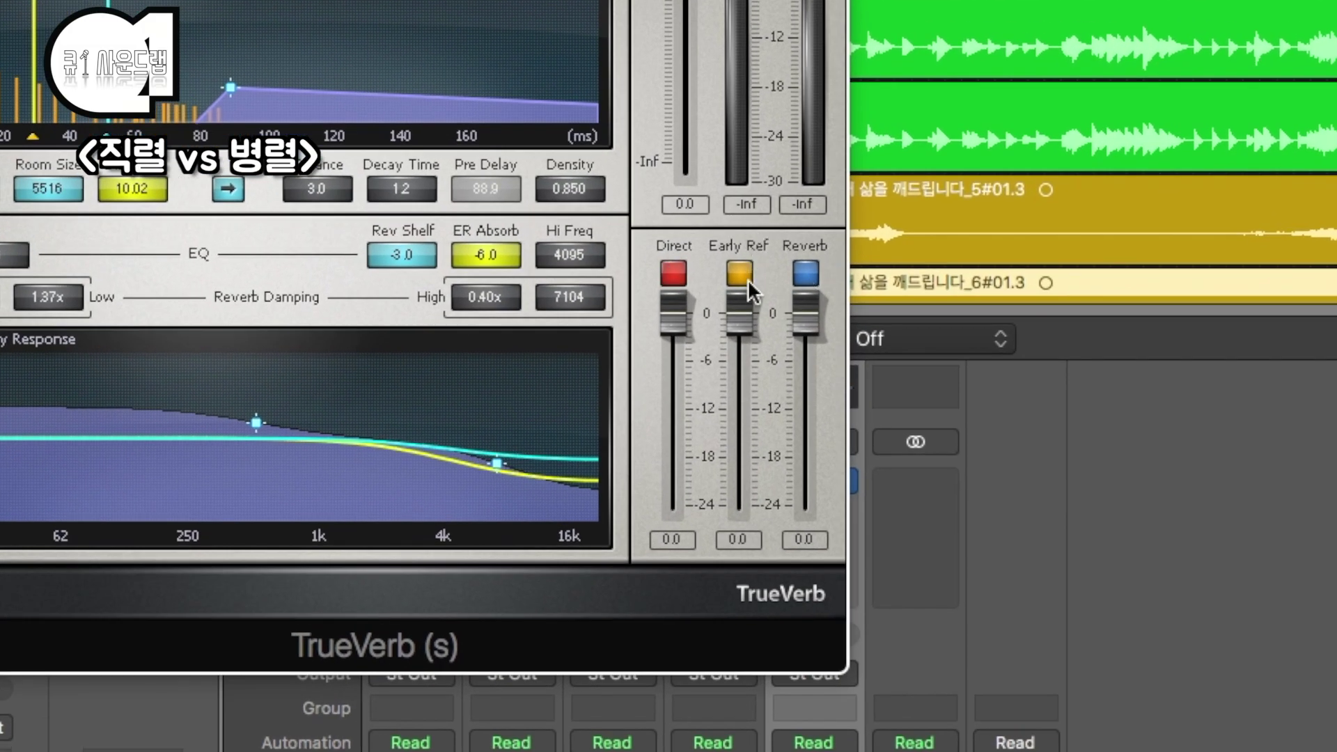
Step: Lower the Early Ref level of TrueVerb on Vocal to -24.0, toggle its Early Ref and Reverb components, and close the plug-in
left_click(739, 273)
left_click(805, 273)
left_click_drag(739, 314, 739, 504)
mouse_move(806, 313)
left_mouse_down()
mouse_move(806, 504)
mouse_move(805, 314)
left_mouse_up()
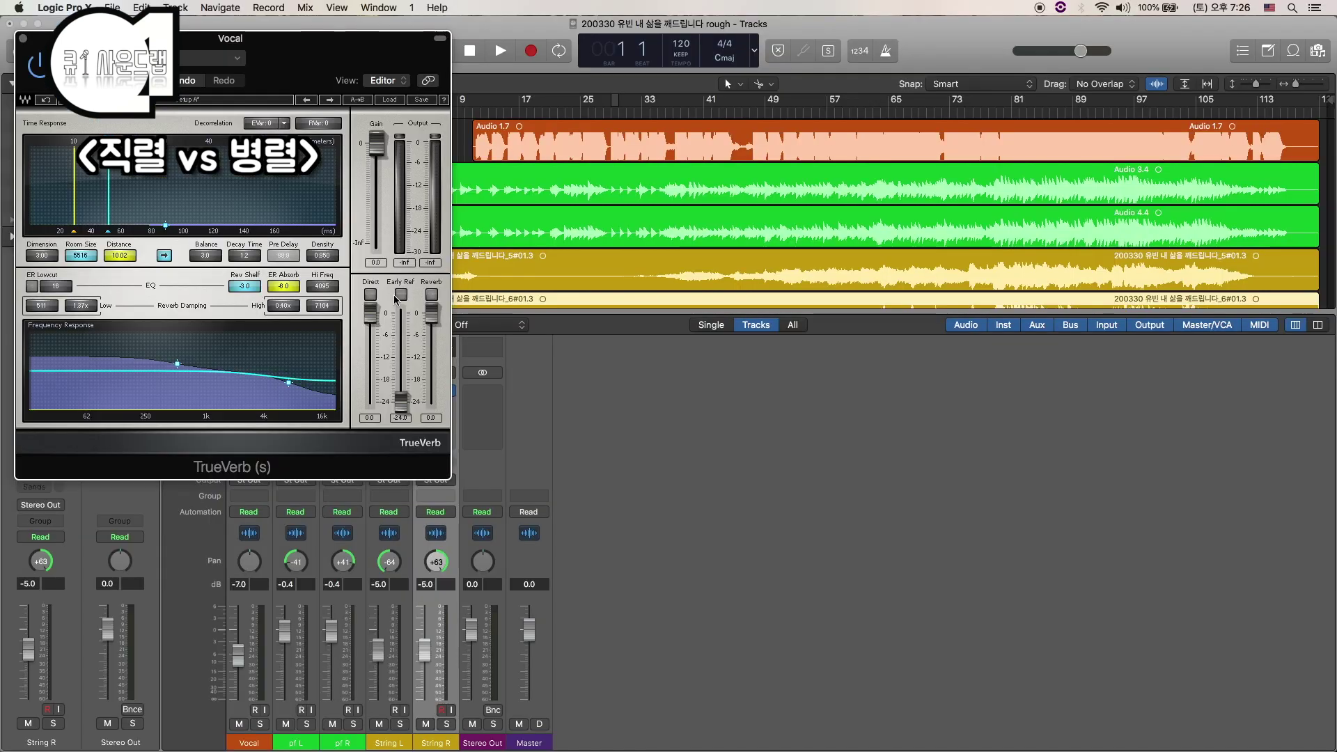
left_click(739, 273)
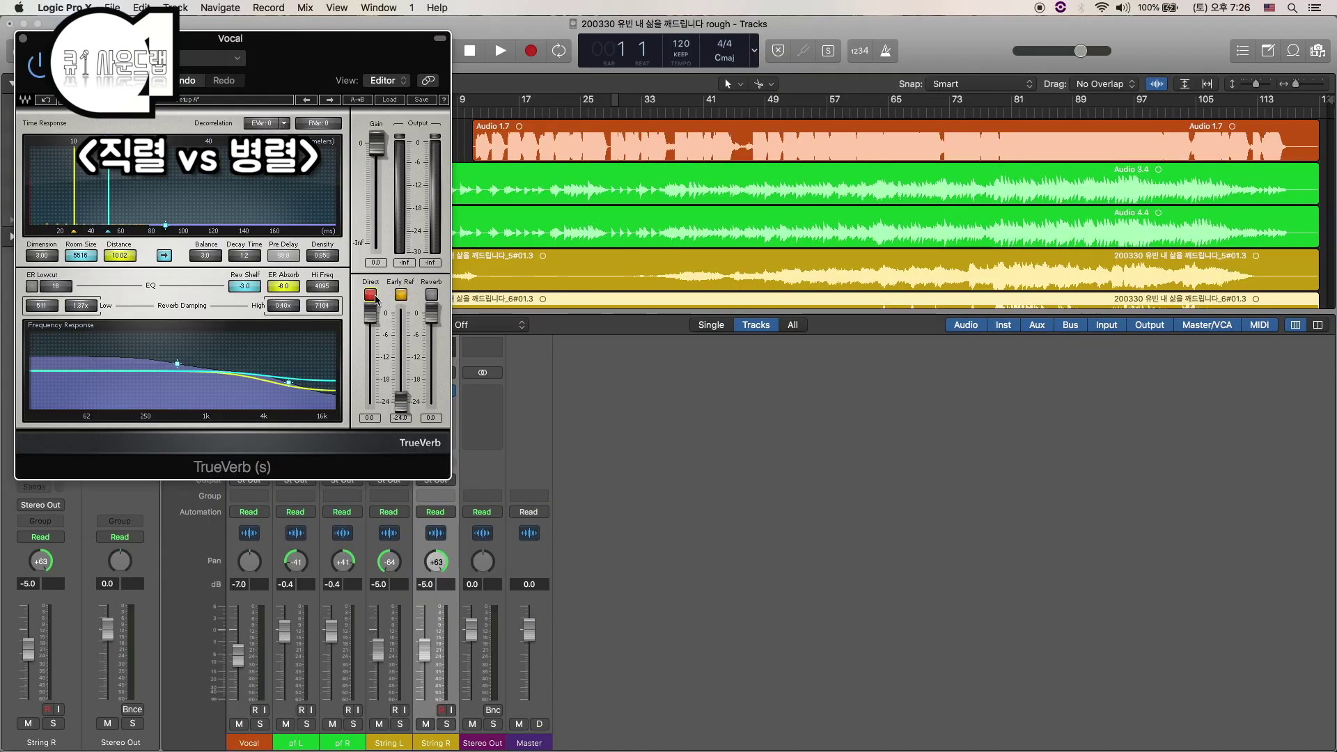
left_click(432, 294)
key("super+w")
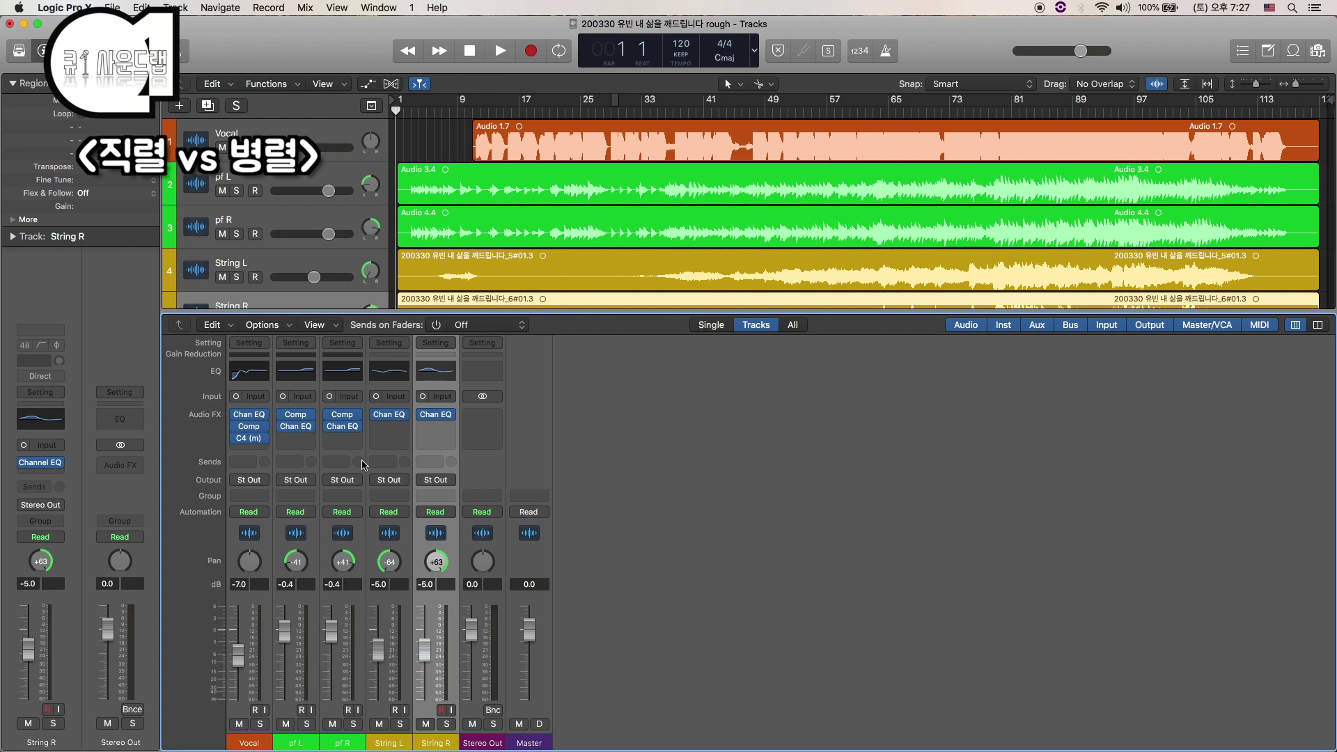
Step: Send all five audio channels from Vocal to String R to Bus 1 and raise their send levels to the default
left_click(240, 452, "shift")
left_click(243, 462)
mouse_move(292, 485)
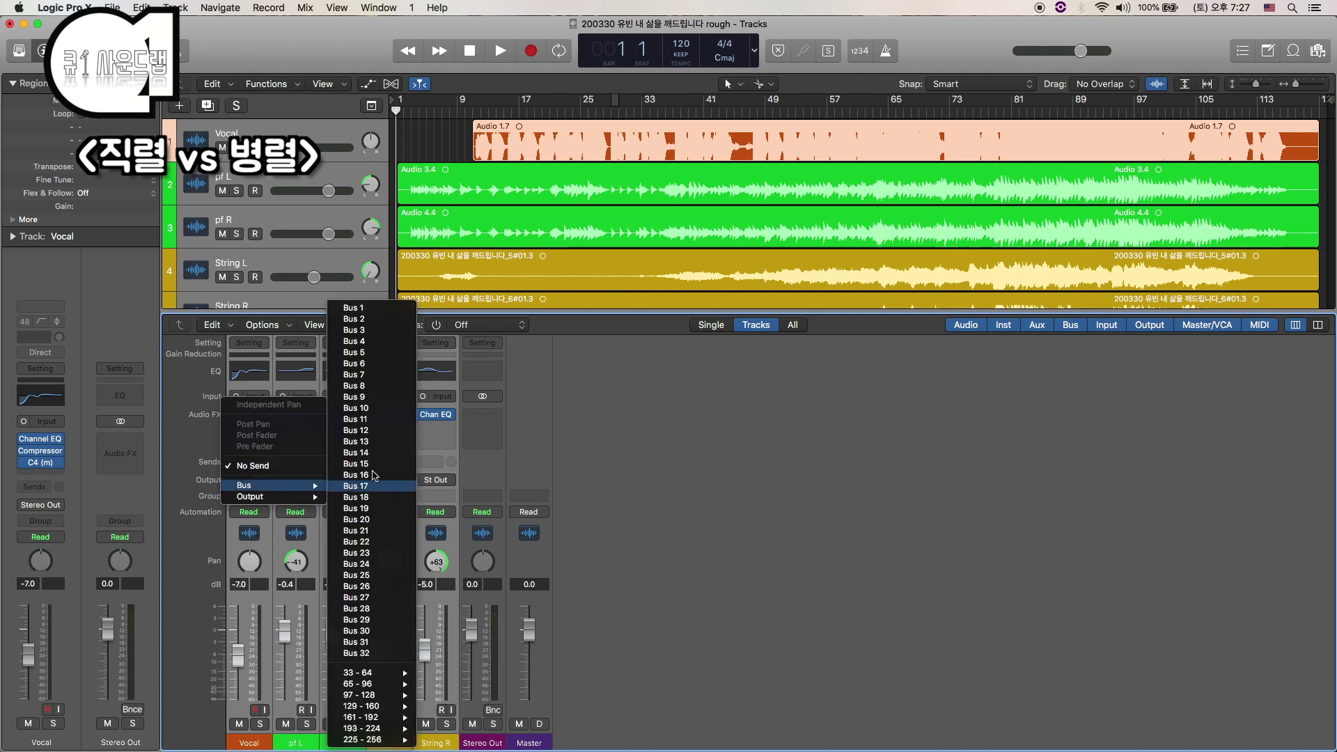
left_click(354, 308)
left_click(266, 457, "alt")
Step: Load the recently used RVerb (m->s) as Mono->Stereo on Aux 1 and close its window
left_click(482, 411)
mouse_move(547, 446)
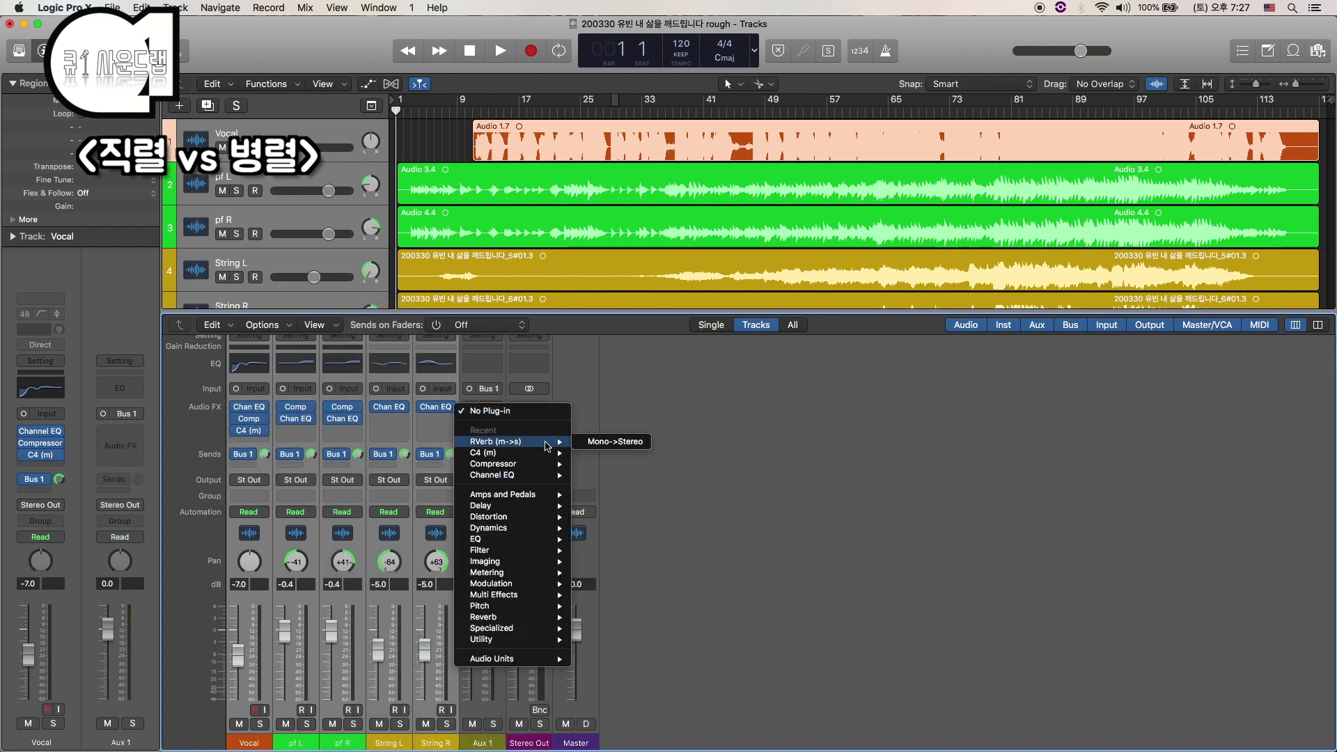
left_click(615, 442)
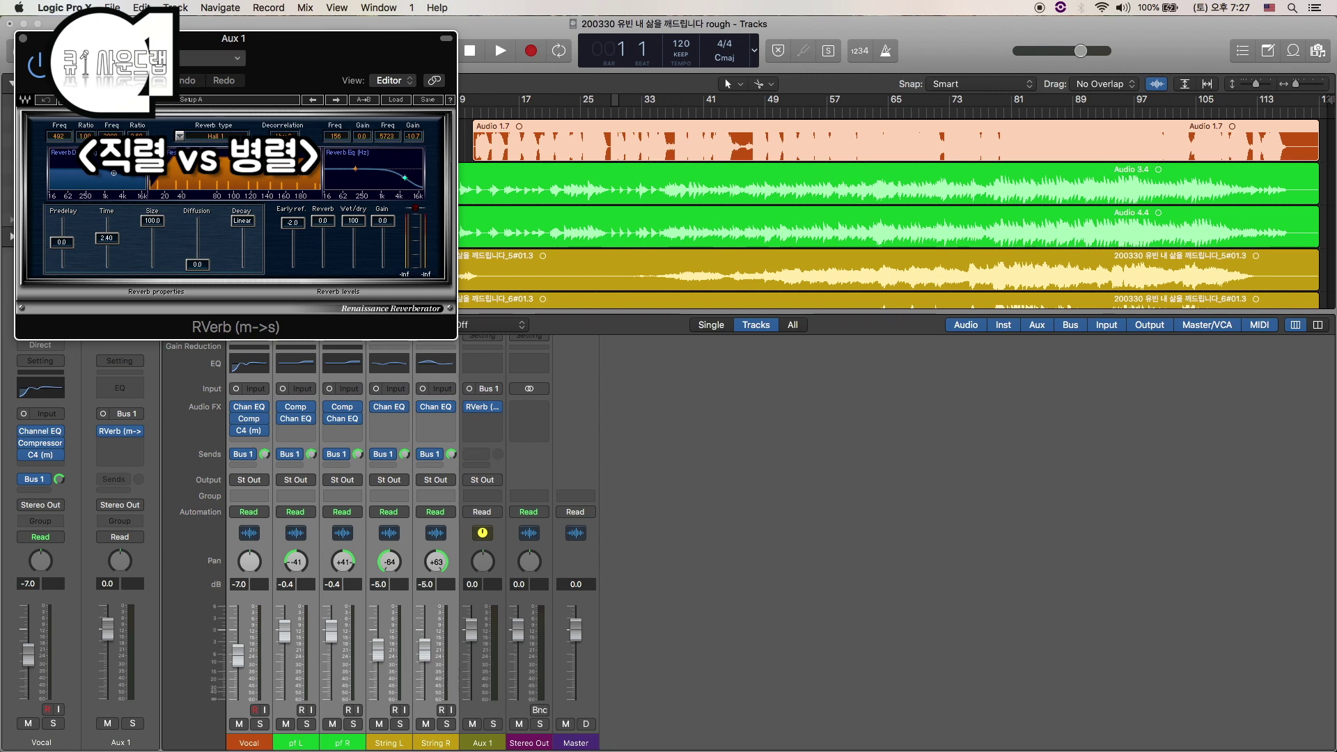
left_click(23, 40)
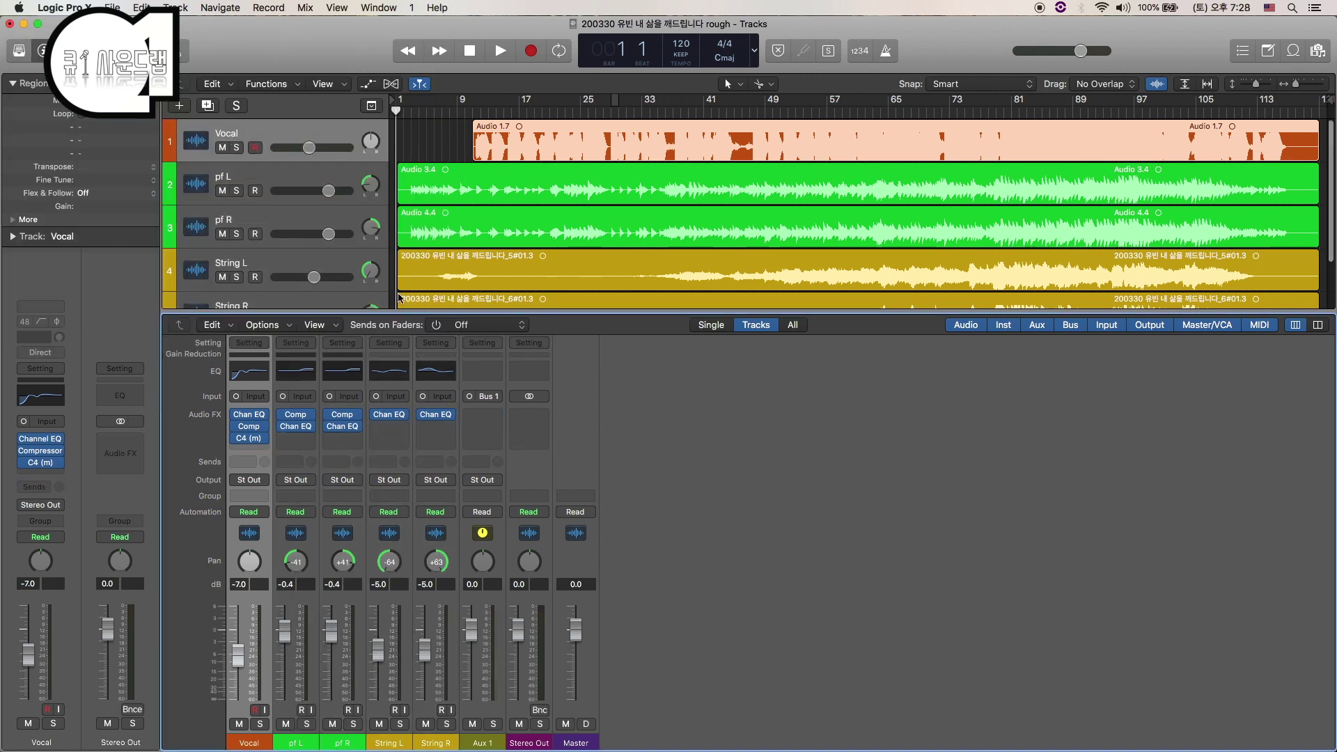
Step: Play the song from the beginning to bar 19 to hear the mix without reverb
key("space")
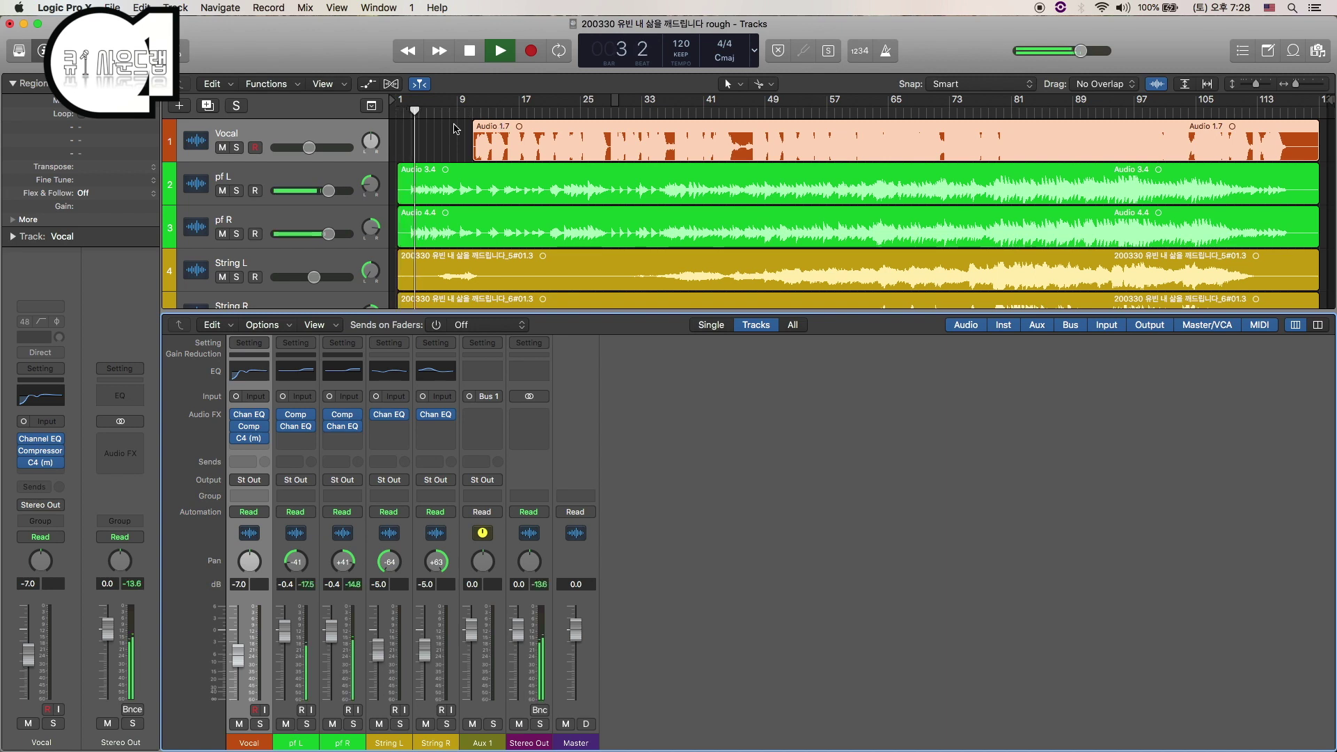
scroll(459, 132, "up", 5)
key("z")
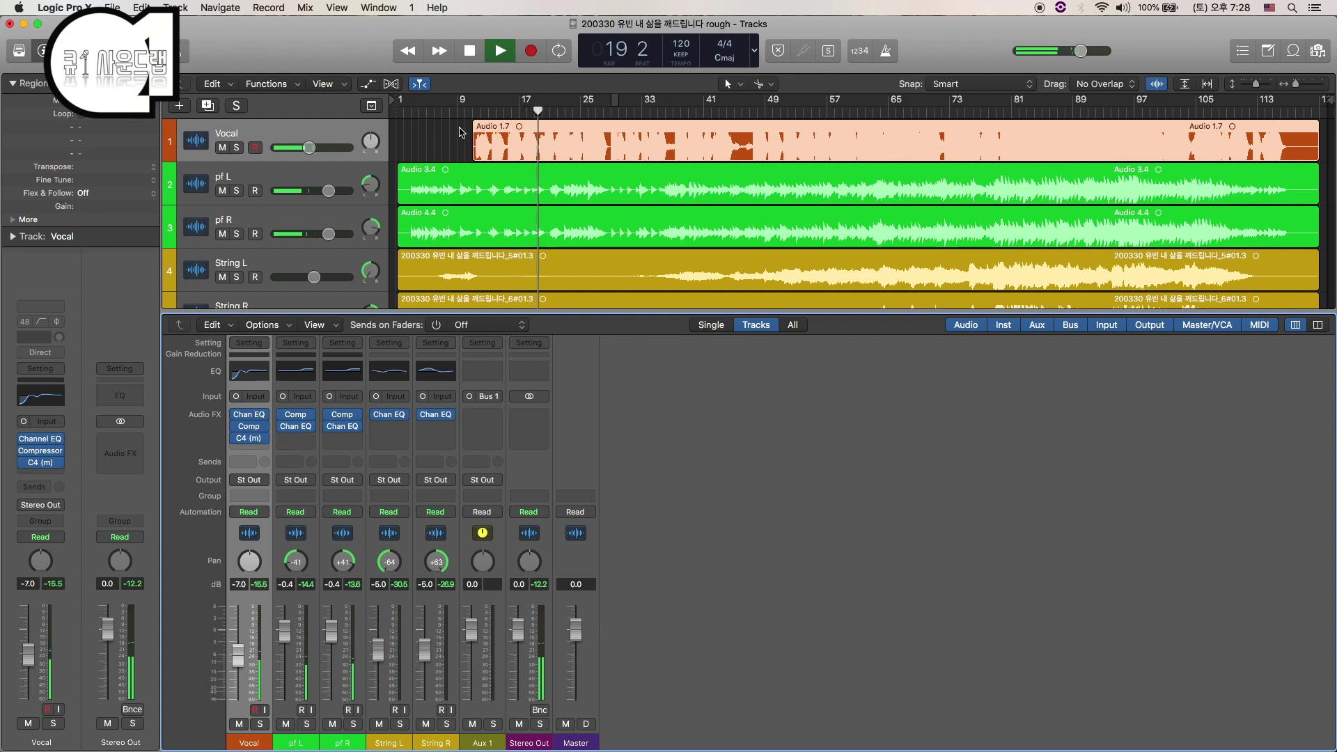
key("space")
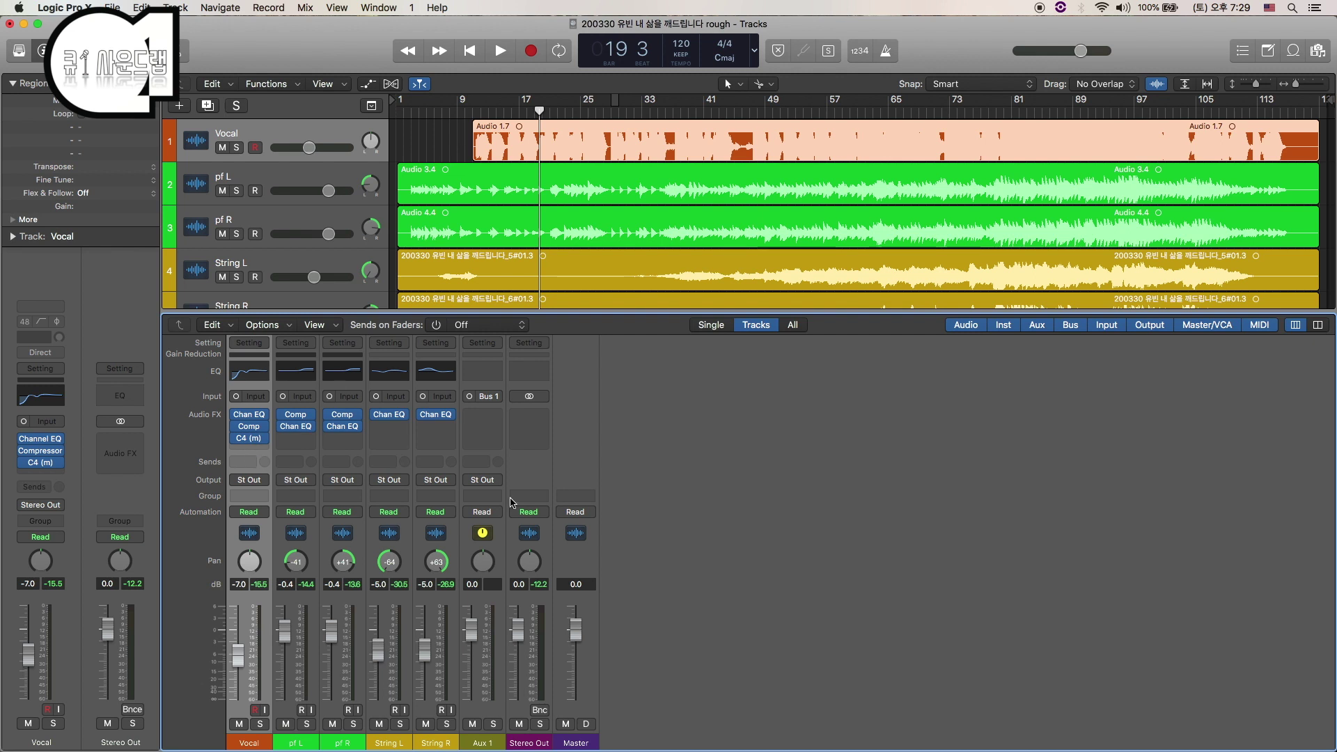
Step: Undo the leftover Aux 1 channel, then add a Bus 1 send to Vocal and raise its send level to the default
key("super+z")
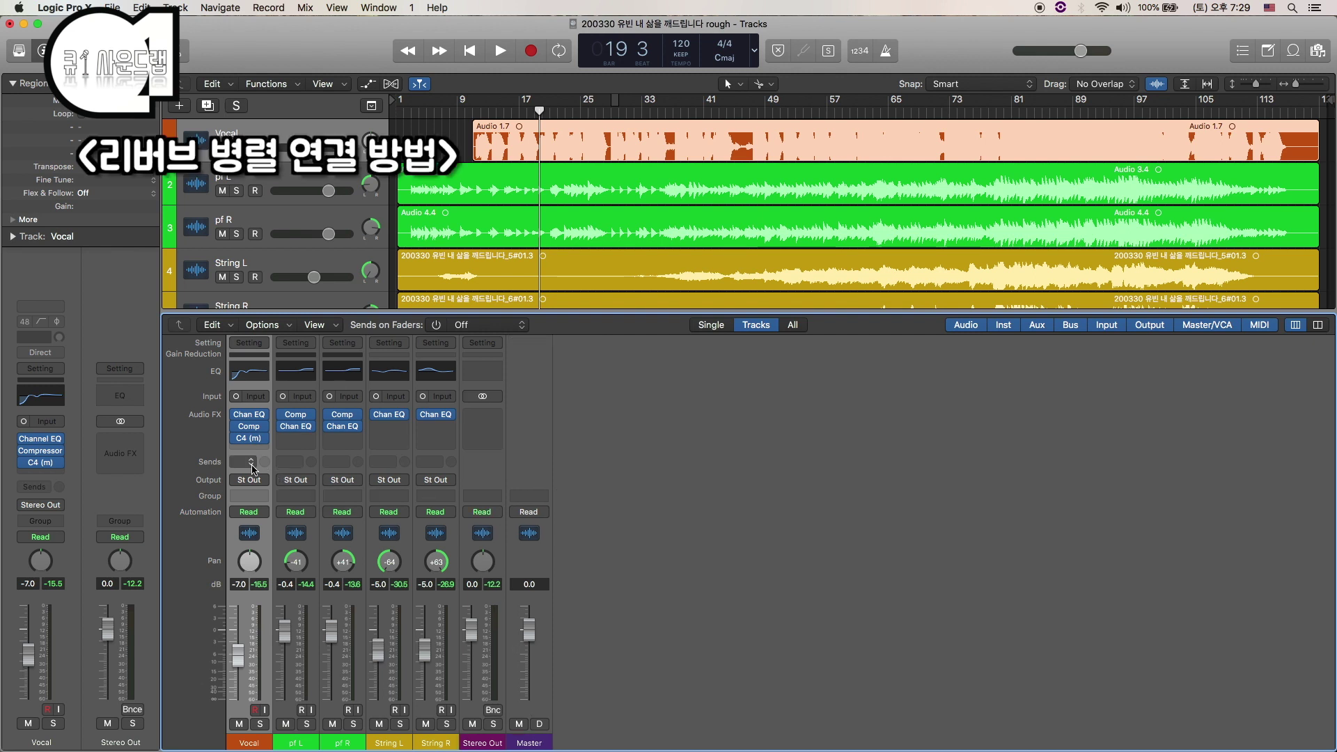
left_click(249, 463)
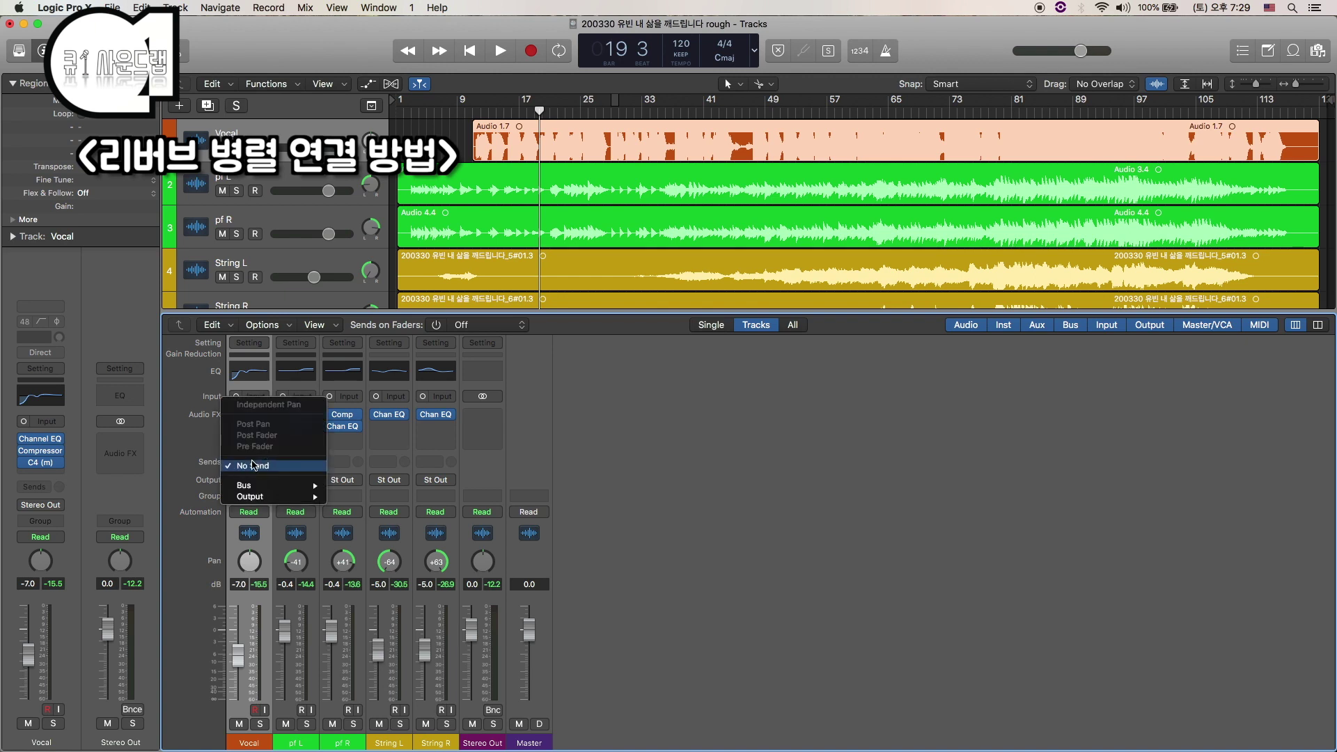
mouse_move(277, 487)
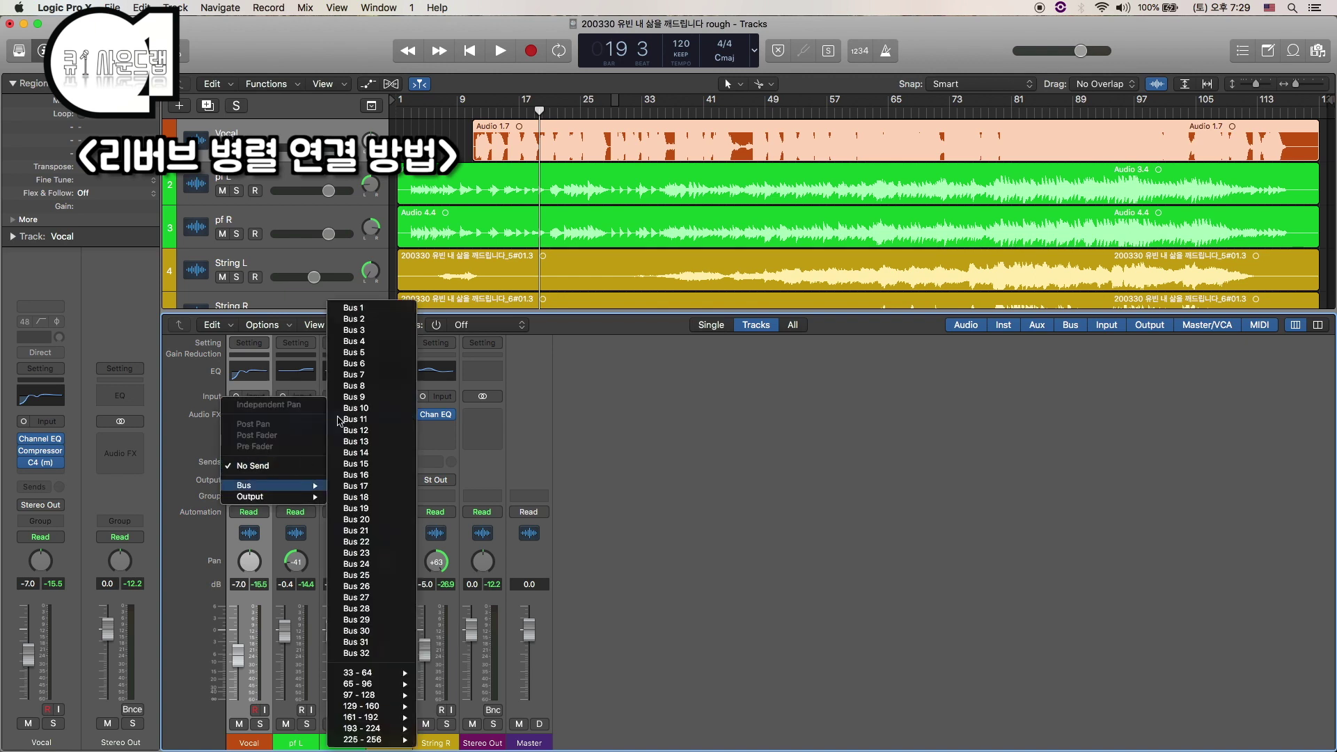
left_click(386, 304)
left_click(492, 711)
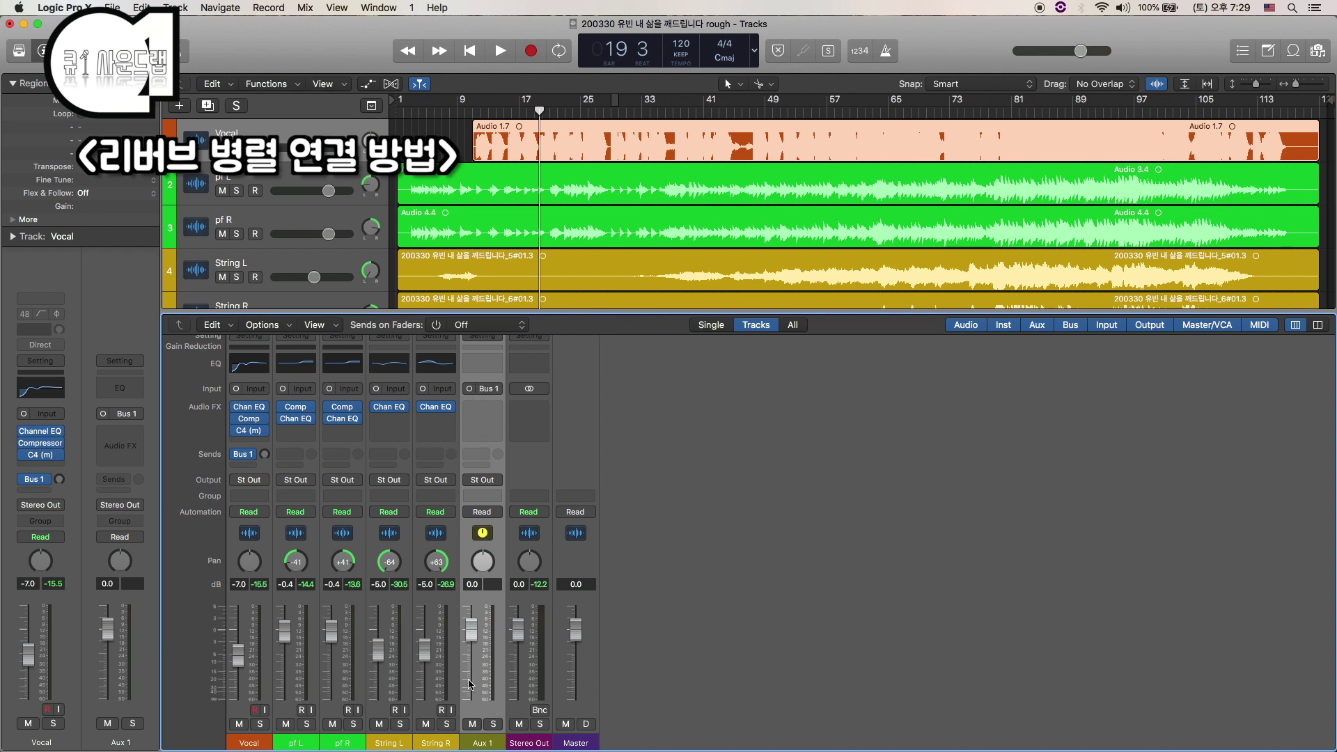
left_click(266, 458, "alt")
Step: Play the start of the vocal part to check the signal reaching Aux 1 from the Vocal send
key("Return")
key("space")
left_click(483, 104)
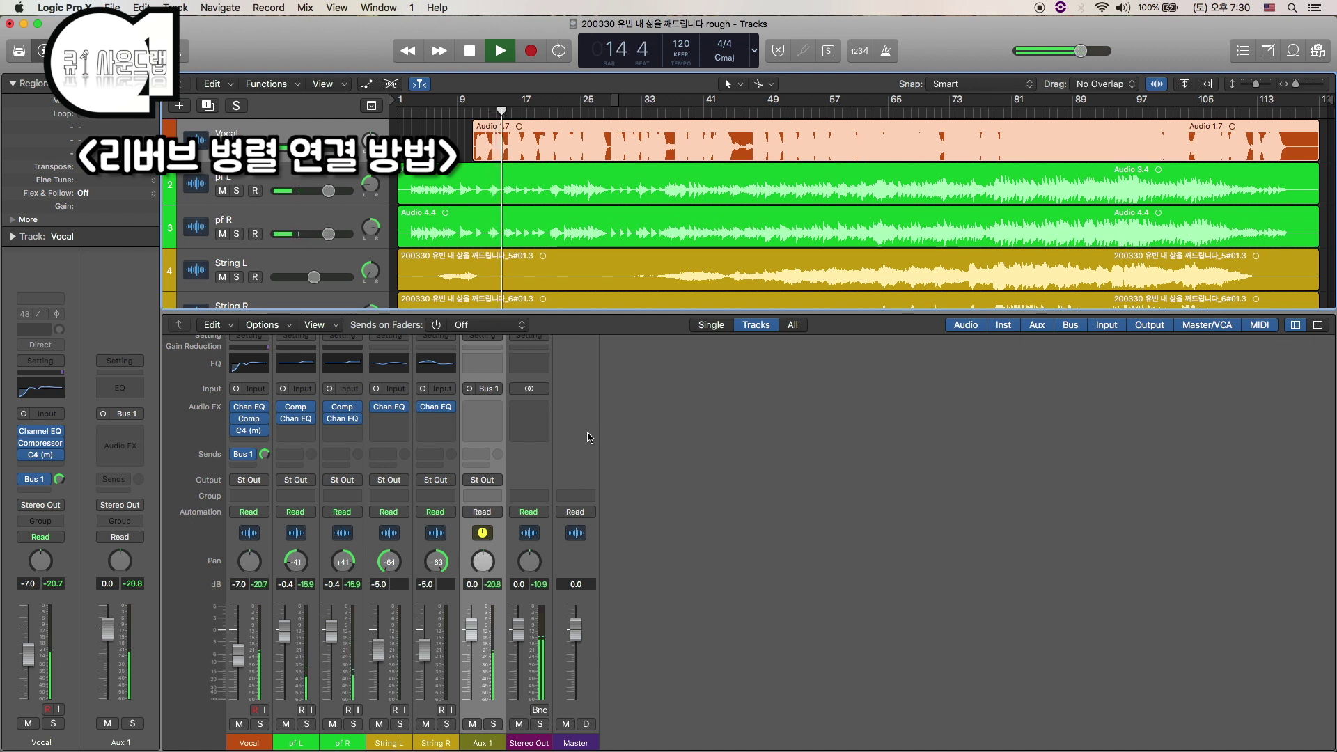
key("space")
Step: Add default-level Bus 1 sends to pf L, pf R, String L and String R together, and play a short passage to check them
left_click(314, 470)
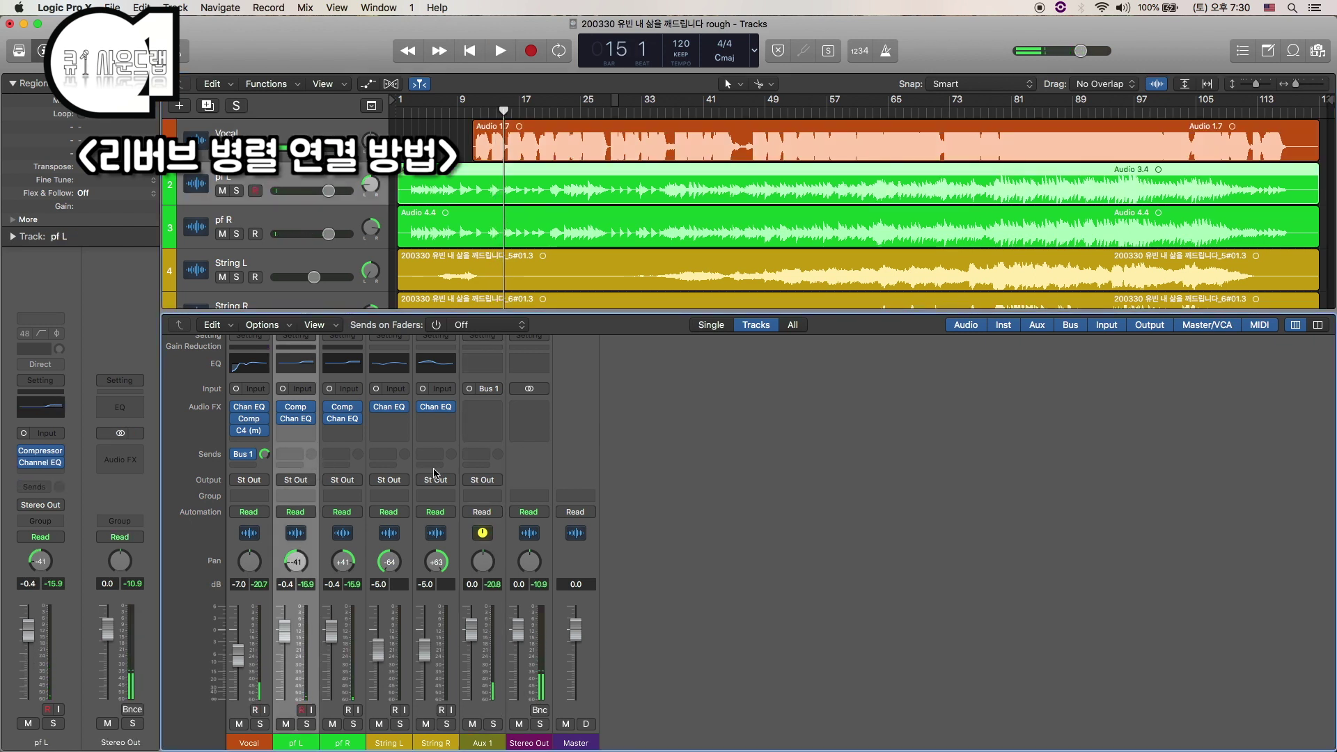
left_click(298, 456)
mouse_move(300, 476)
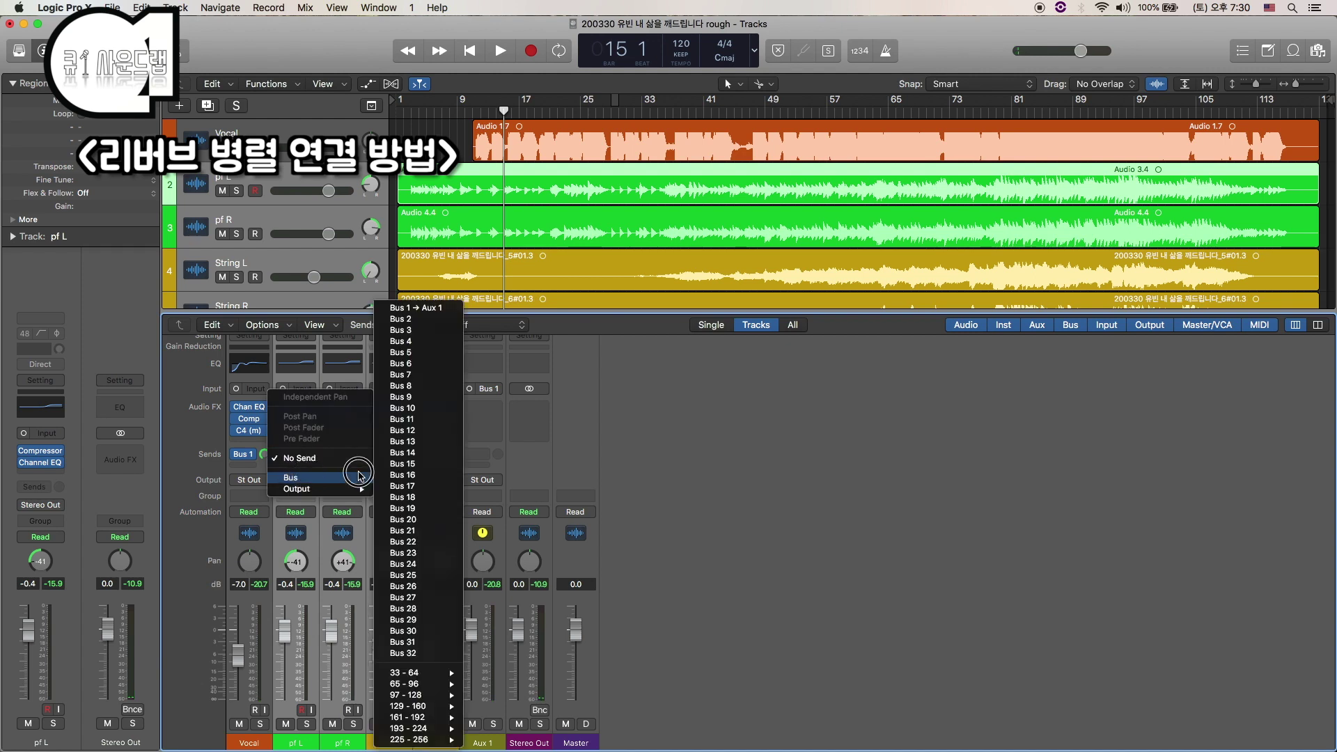
left_click(417, 304)
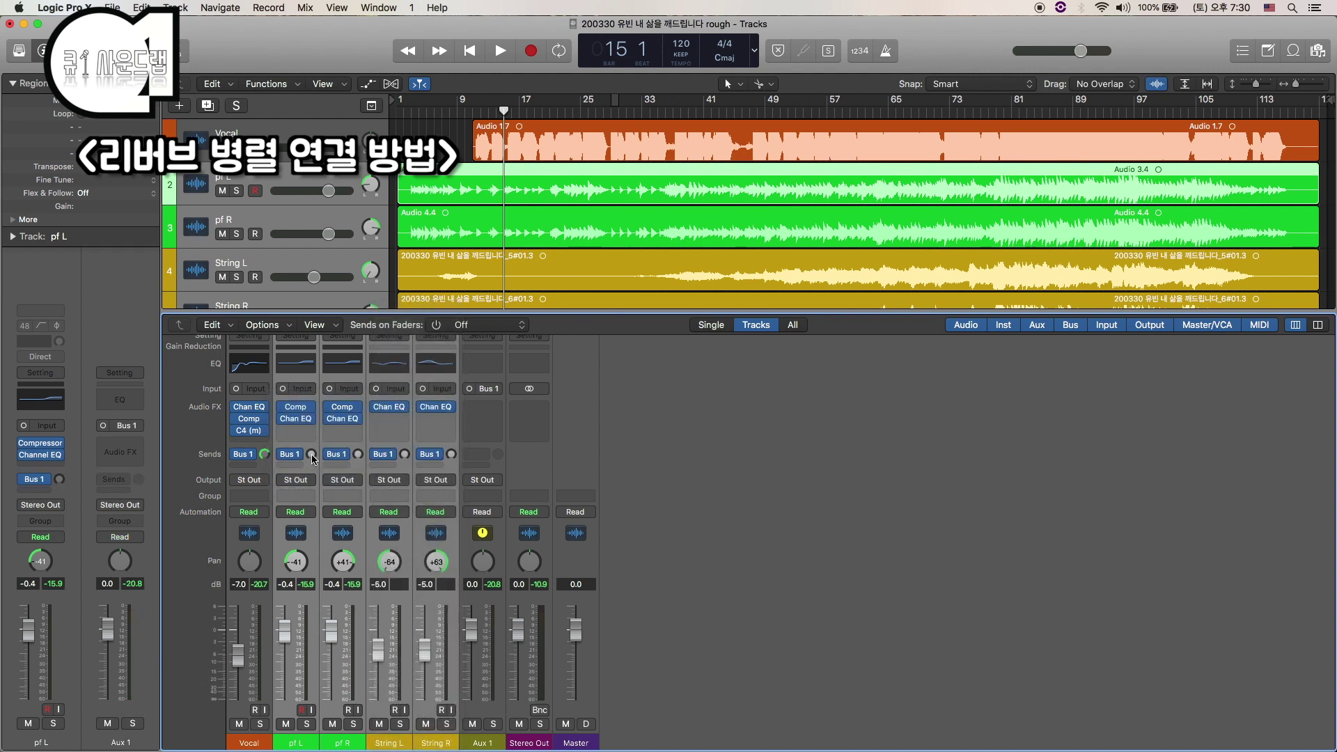
left_click(311, 454, "alt")
key("space")
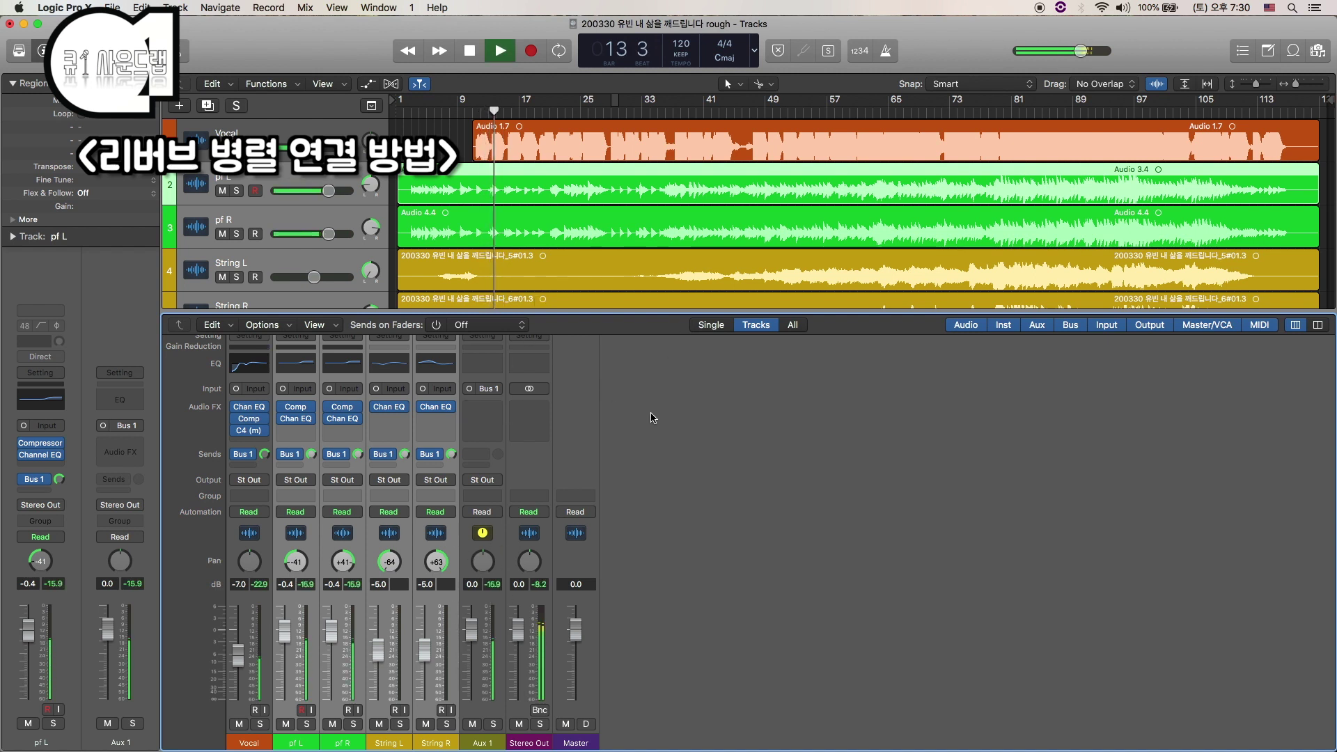
key("space")
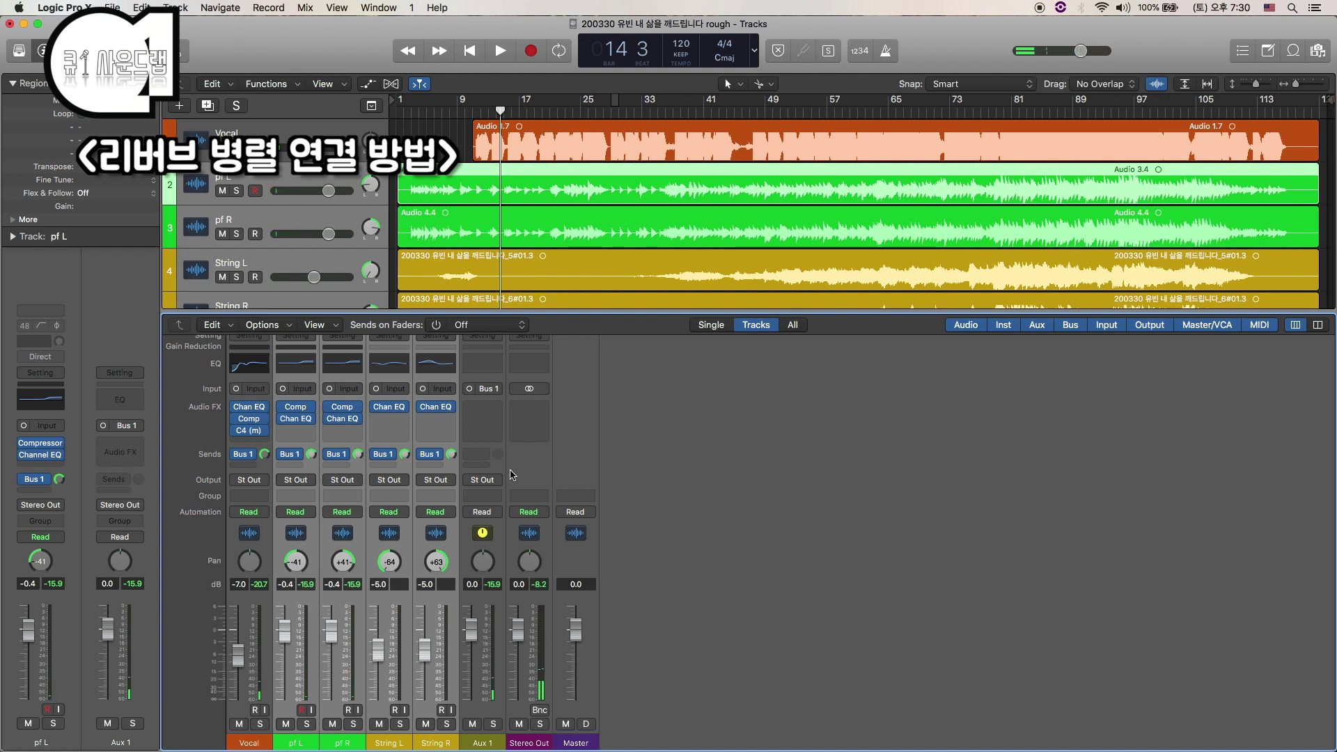
Step: Switch the Aux 1 input to stereo, insert the Waves RVerb (s) on it and move its window clear of the mixer channels
left_click(471, 389)
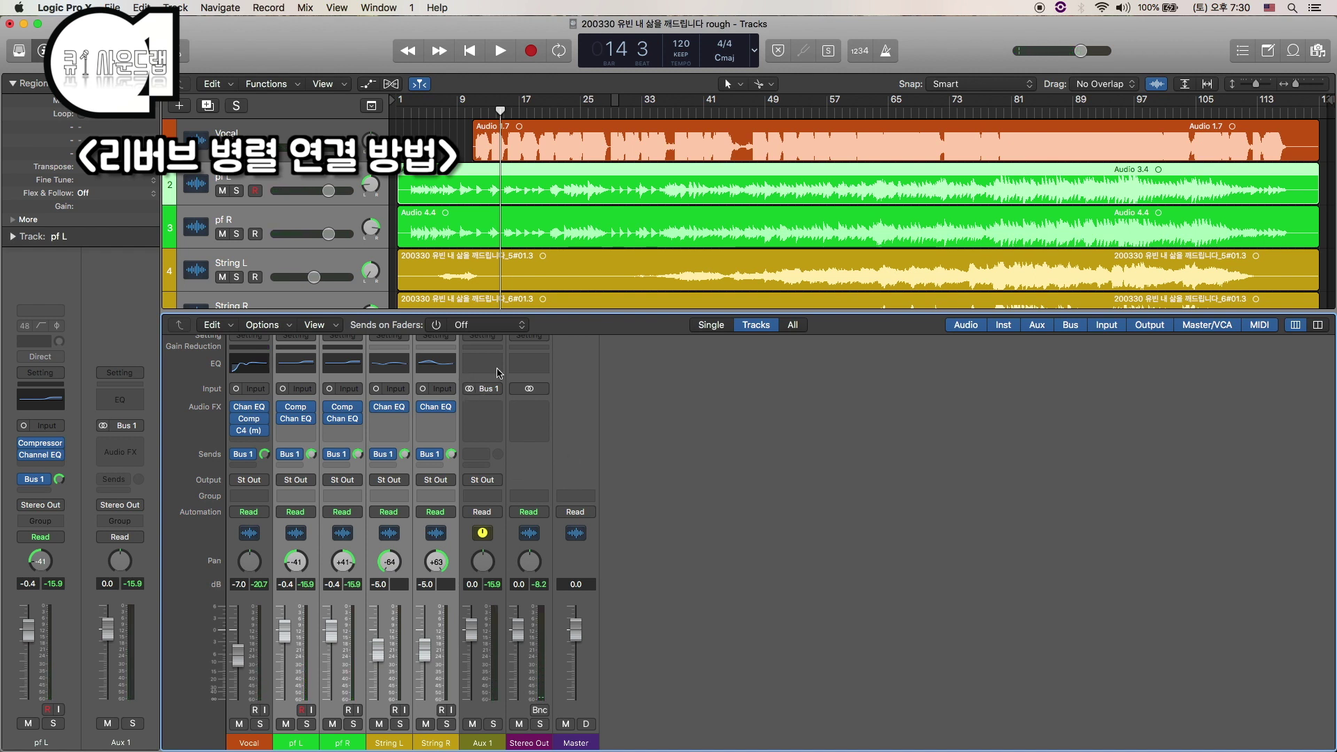
left_click(490, 409)
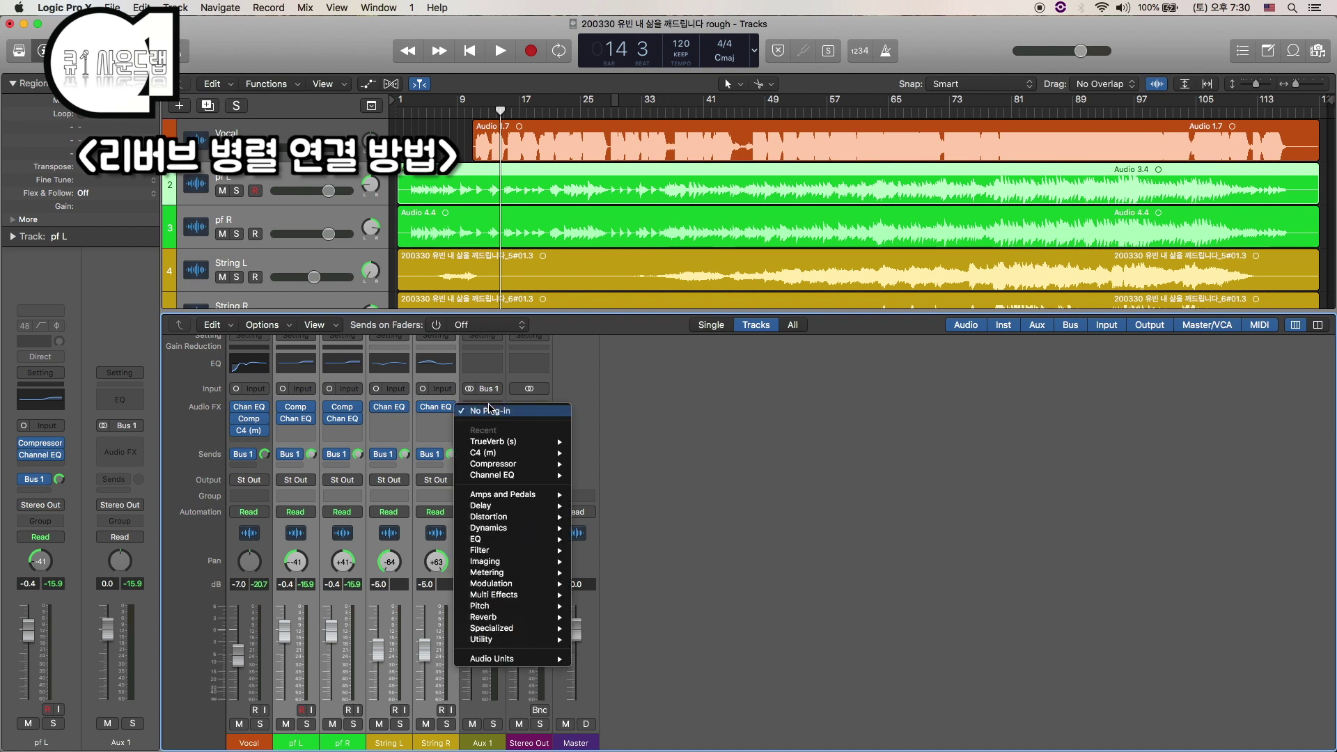
mouse_move(516, 658)
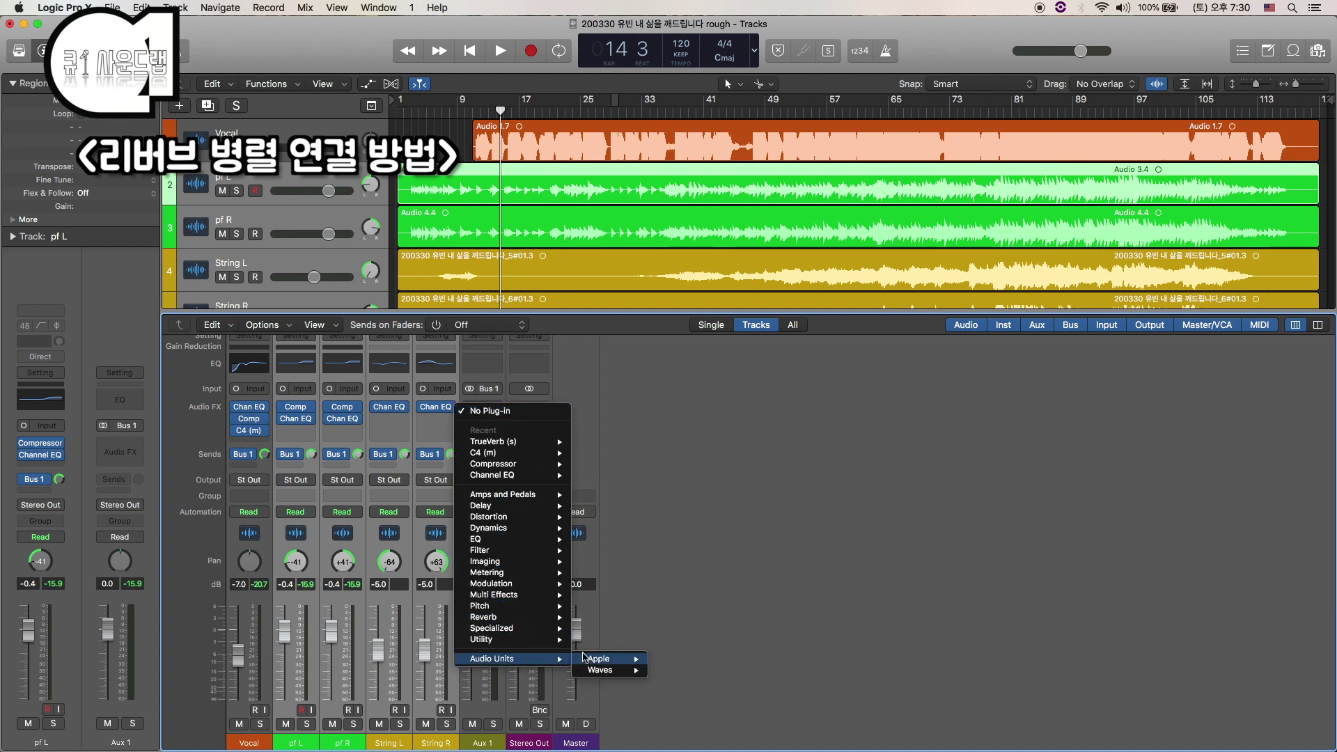
mouse_move(601, 670)
mouse_move(738, 529)
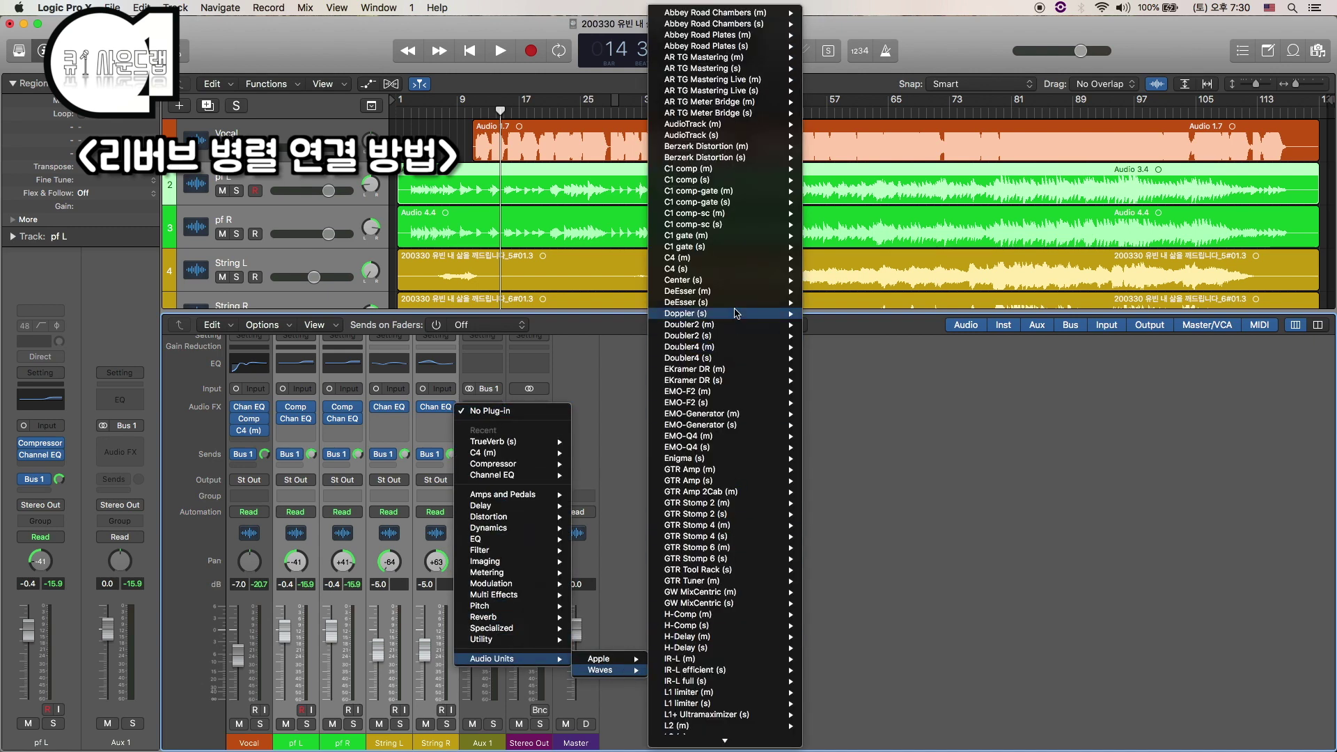
scroll(737, 314, "down", 20)
scroll(736, 313, "down", 2)
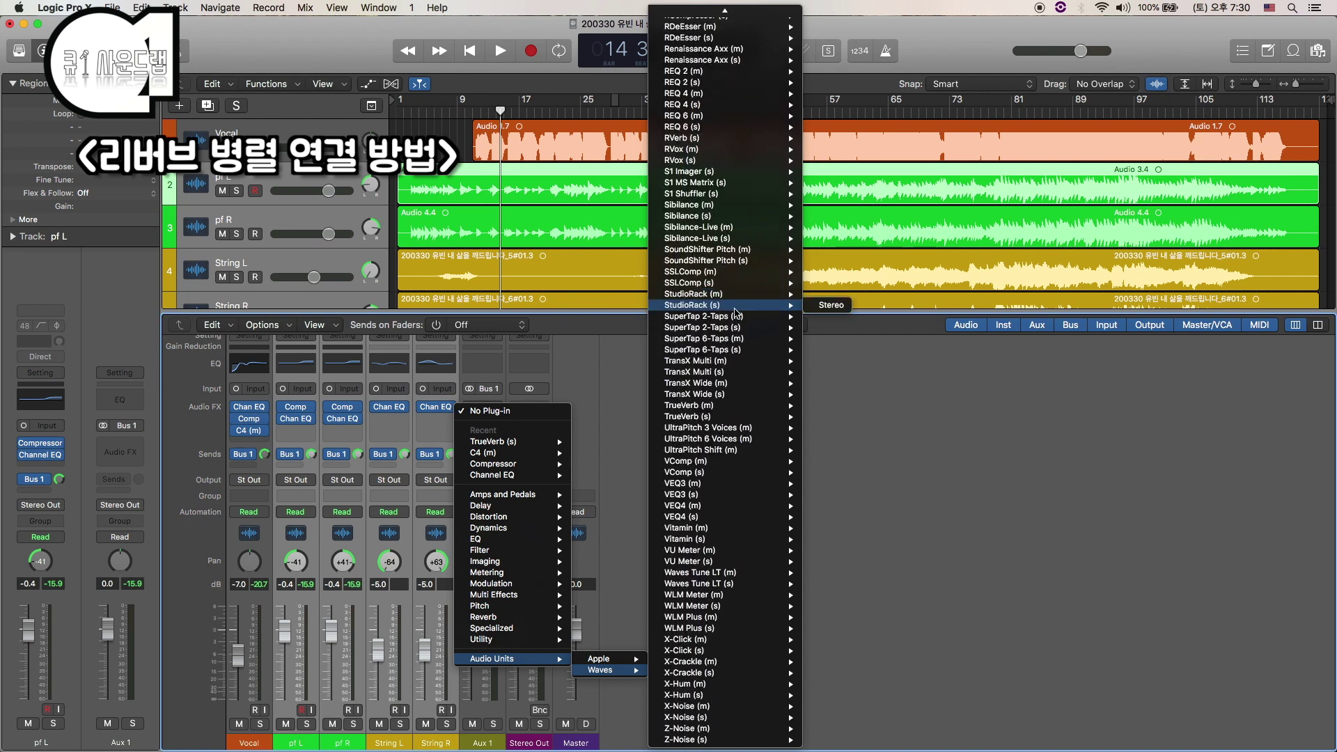
left_click(731, 138)
left_click_drag(43, 124, 741, 462)
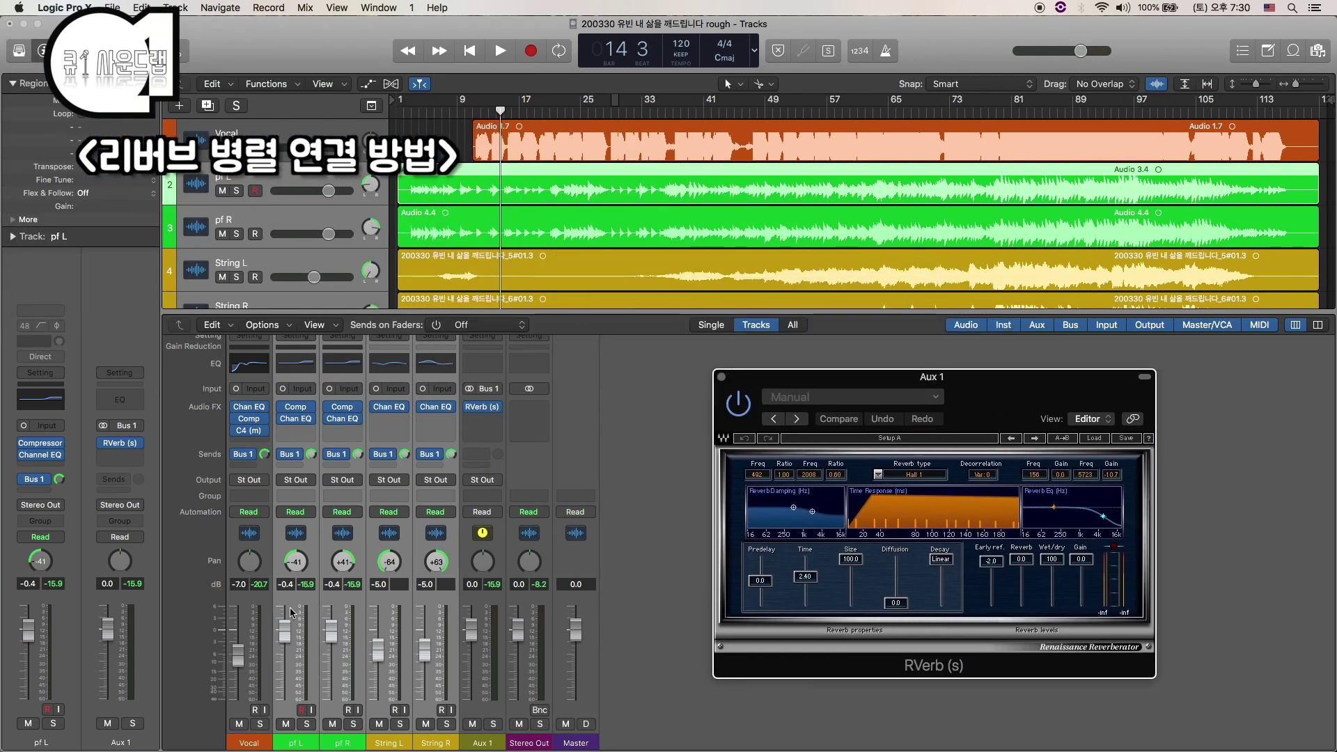
Step: Play the early vocal passage to hear the mix with the RVerb on Aux 1
left_click(487, 127)
key("space")
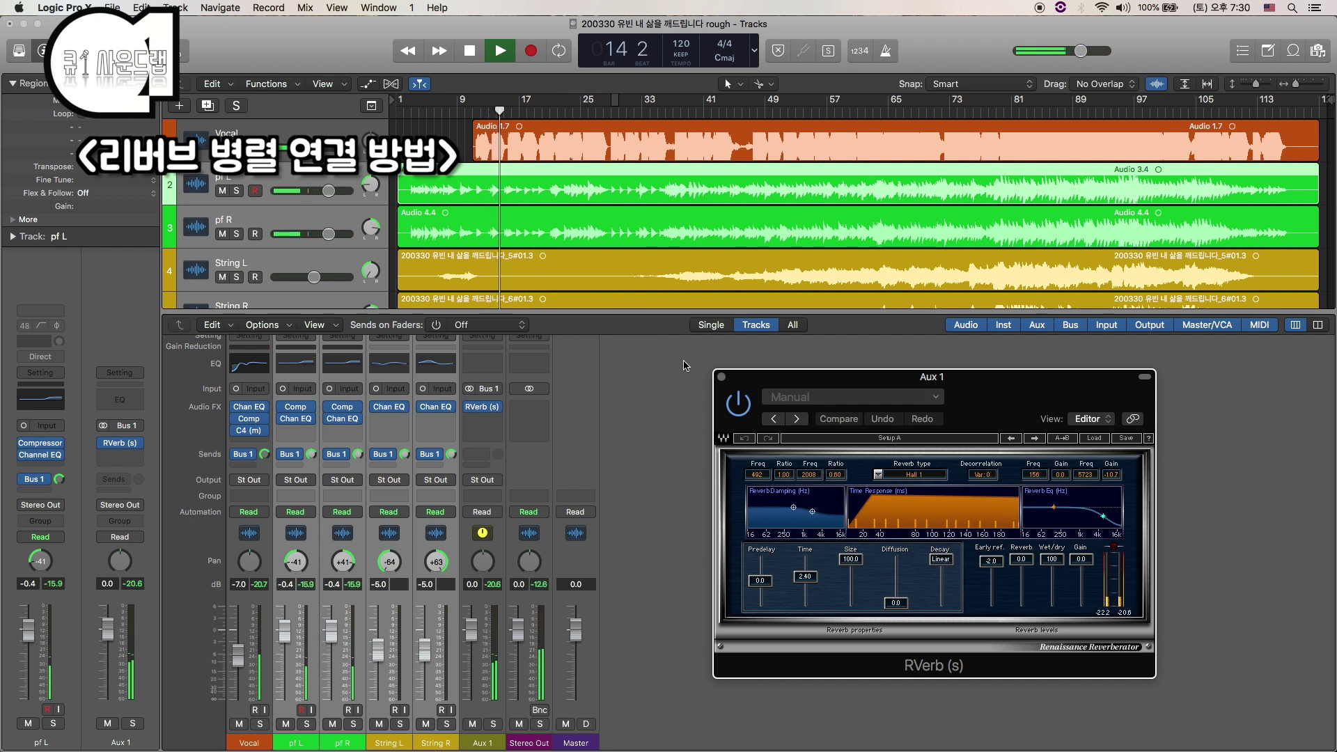
key("space")
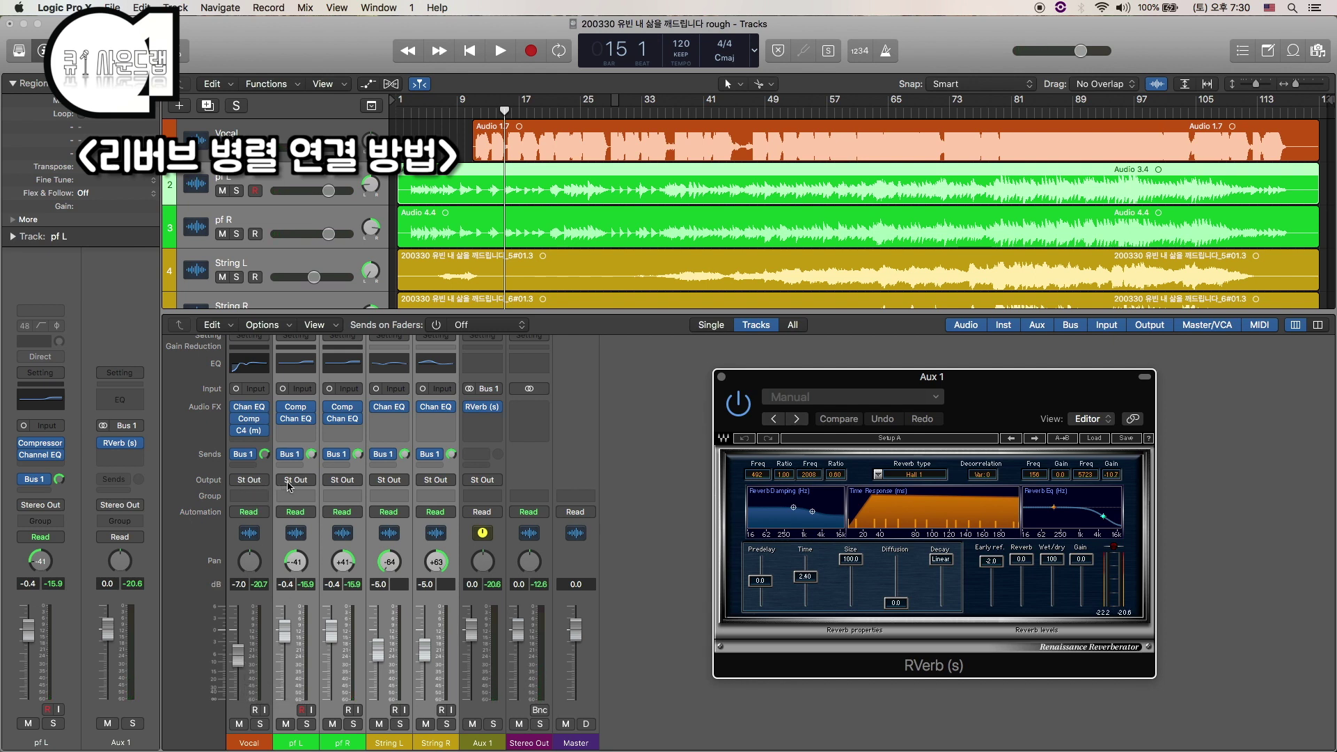
Step: During playback, pull the Aux 1 fader fully down and raise it back to about 0.2 dB to compare the reverb amount
left_click(539, 472)
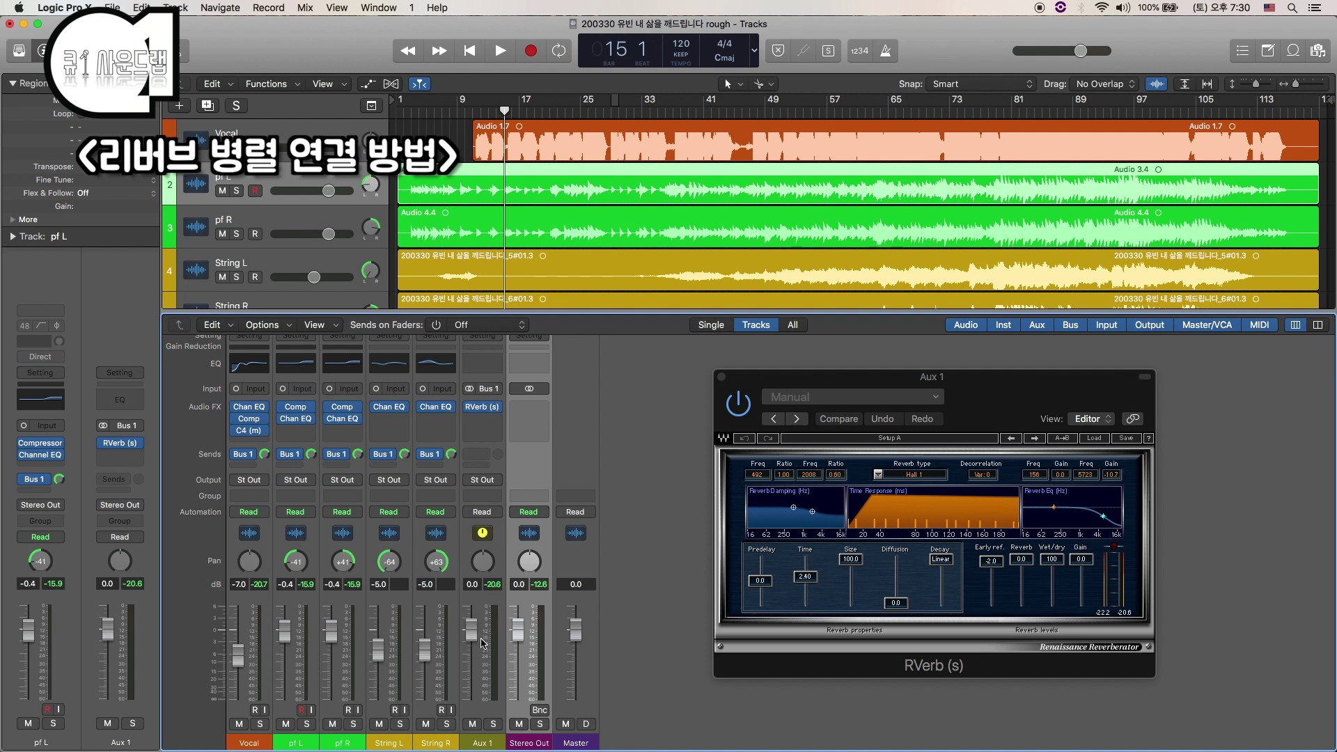
key("space")
left_click_drag(473, 630, 480, 749)
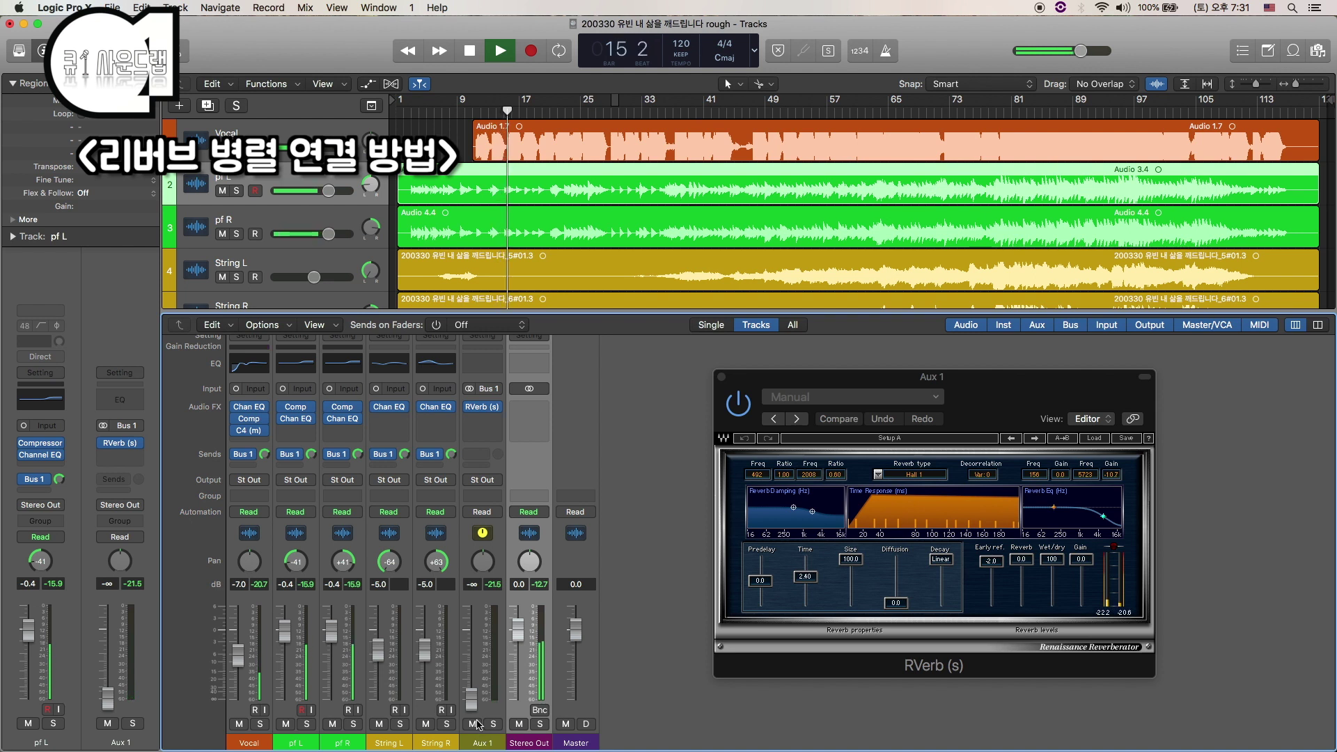
left_click_drag(473, 706, 470, 629)
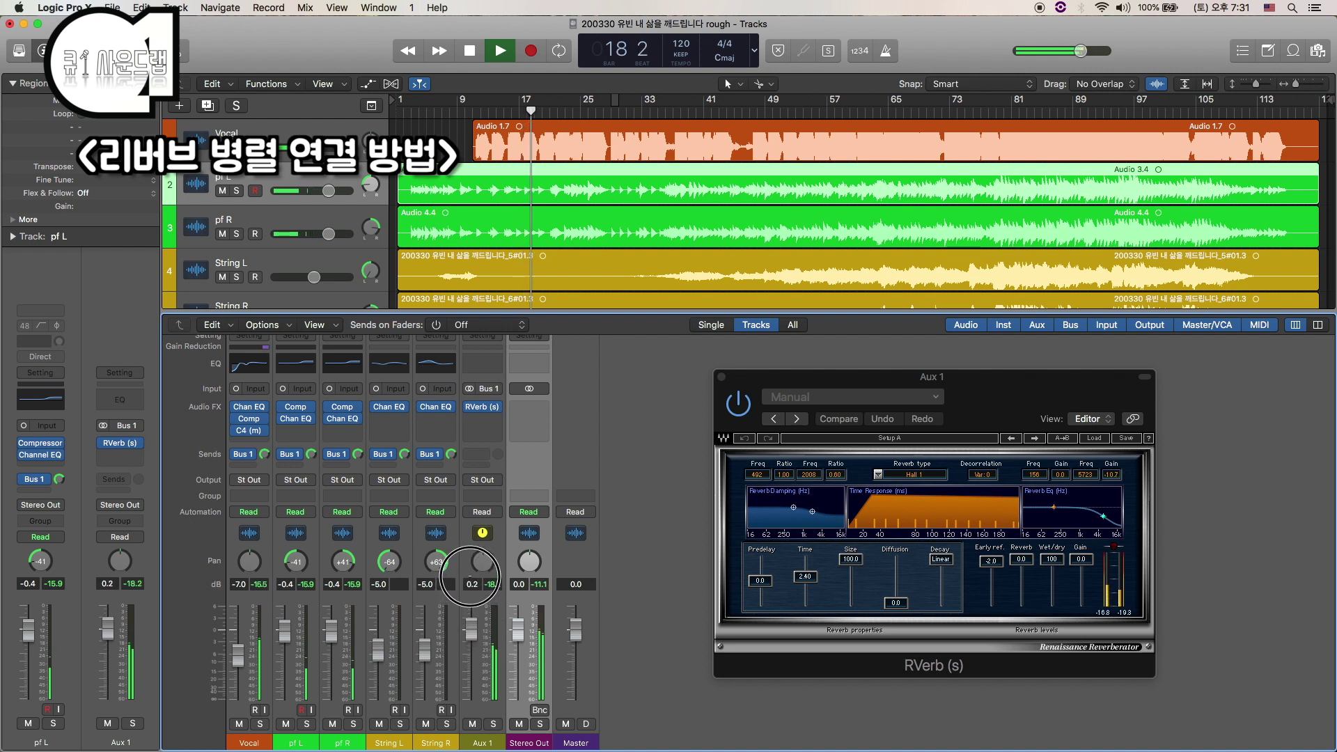
Step: Stop playback and mute the pf L, pf R, String L and String R channels
key("space")
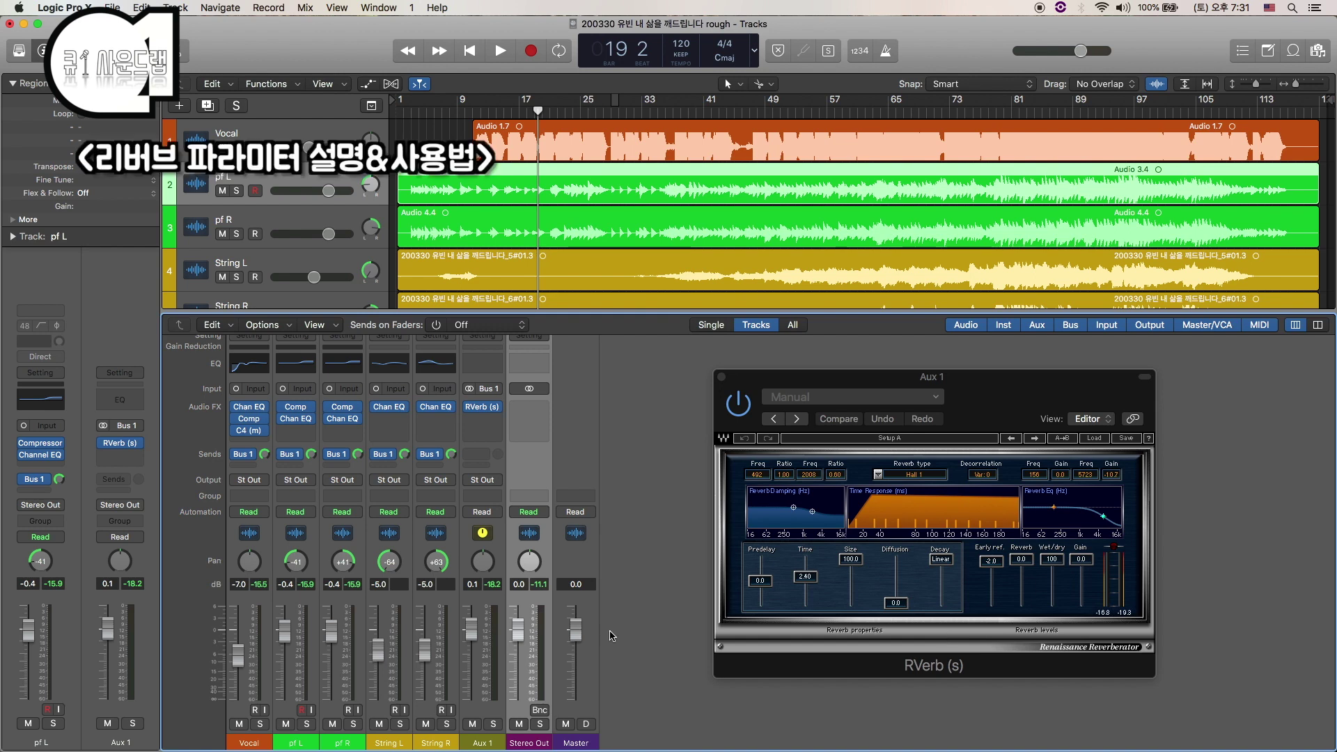
left_click(285, 724)
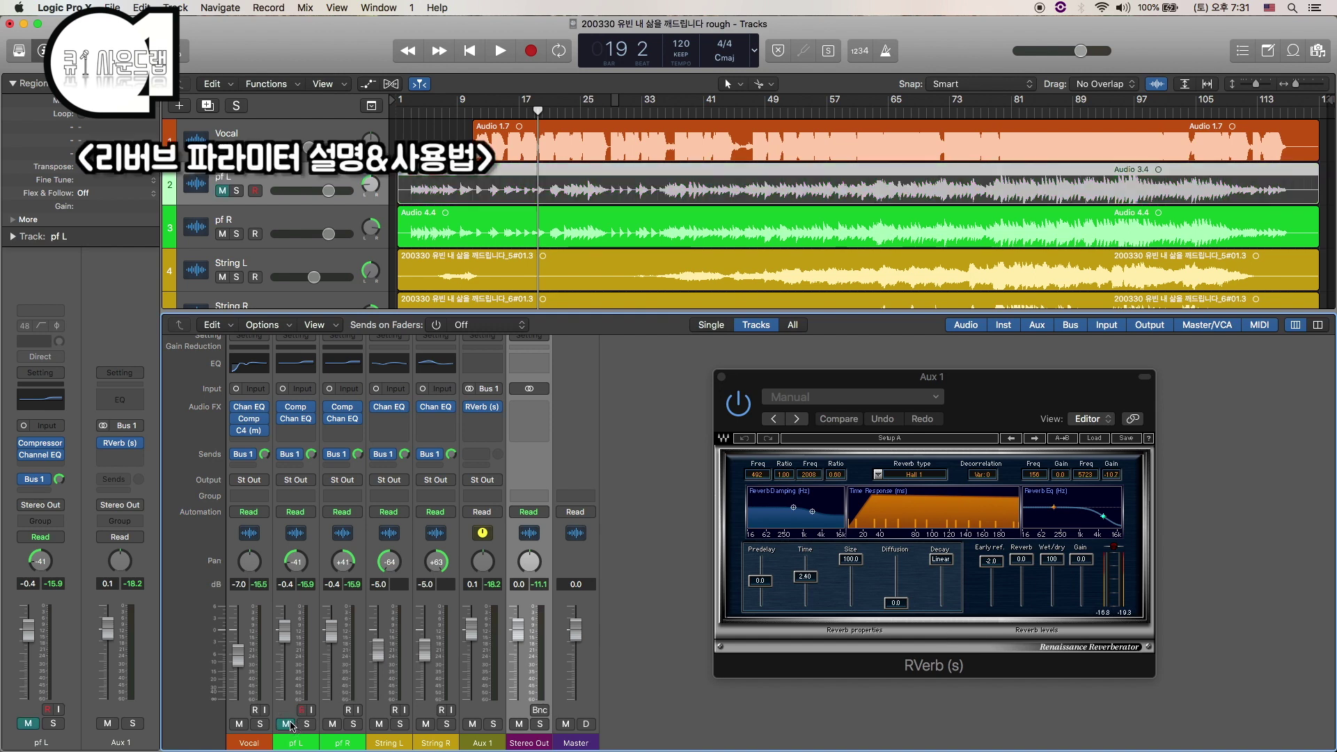
left_click(332, 724)
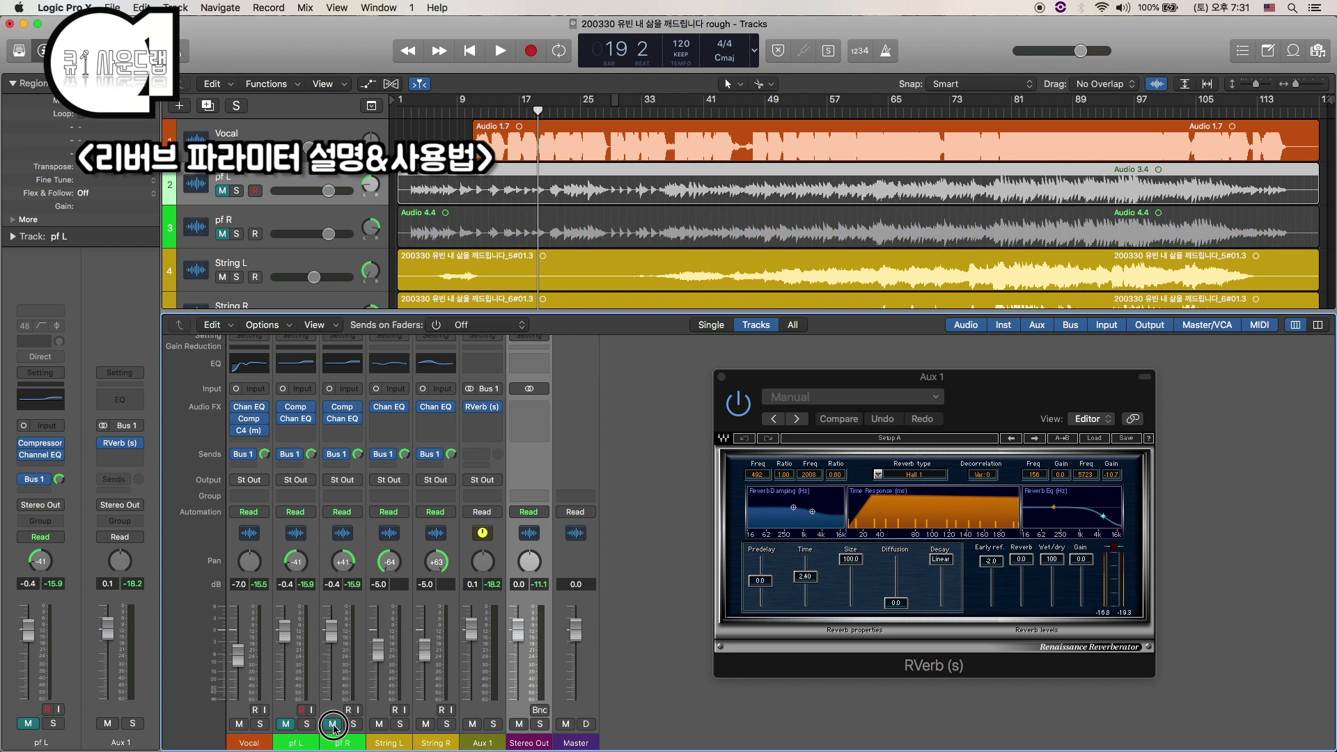
left_click(377, 724)
left_click(426, 724)
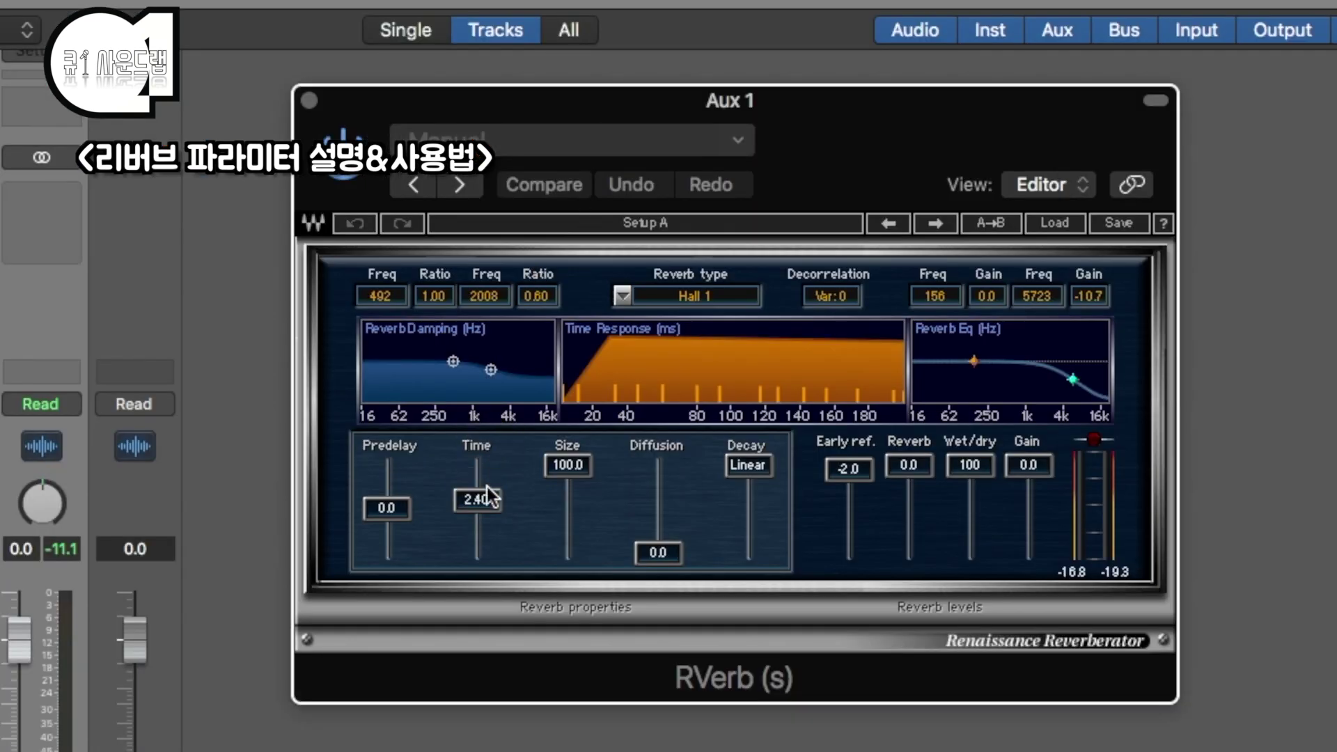
Step: Examine the RVerb's Time, Predelay and Size controls and its list of reverb types
left_click(487, 499)
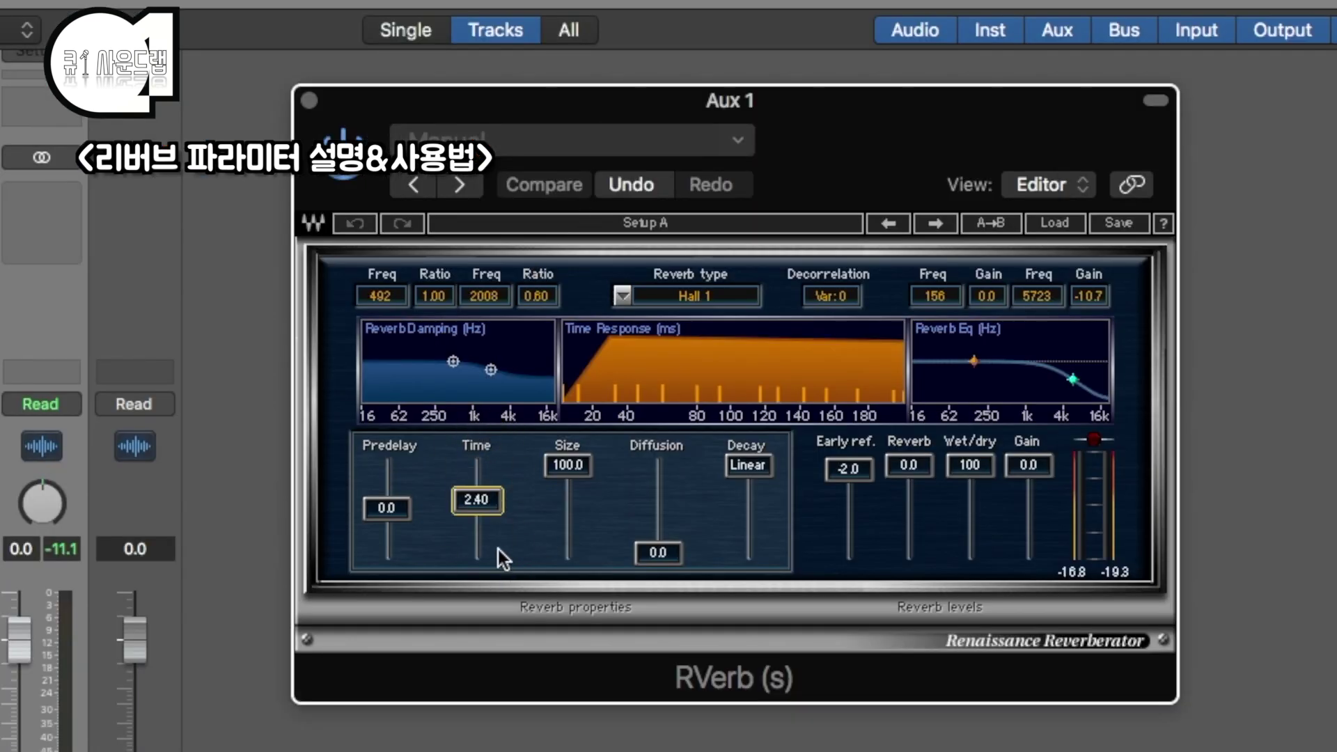
left_click(399, 511)
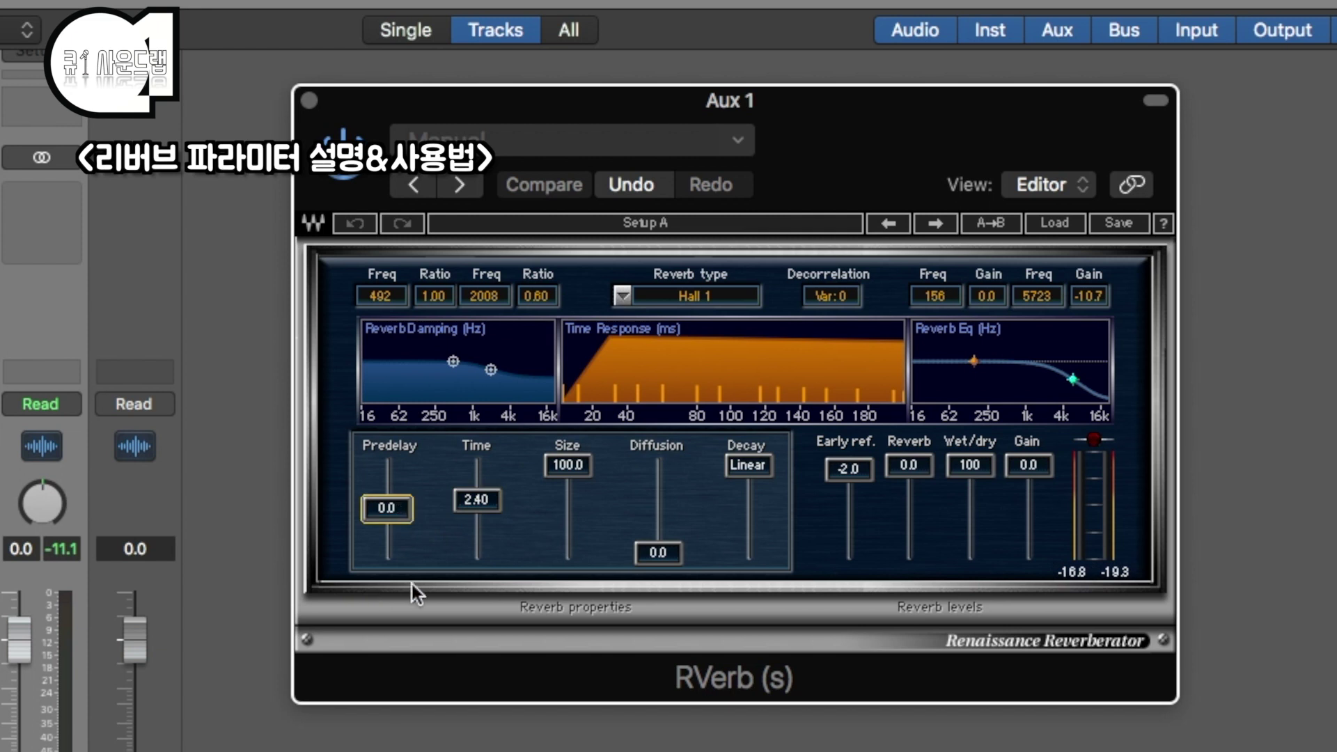
left_click(578, 465)
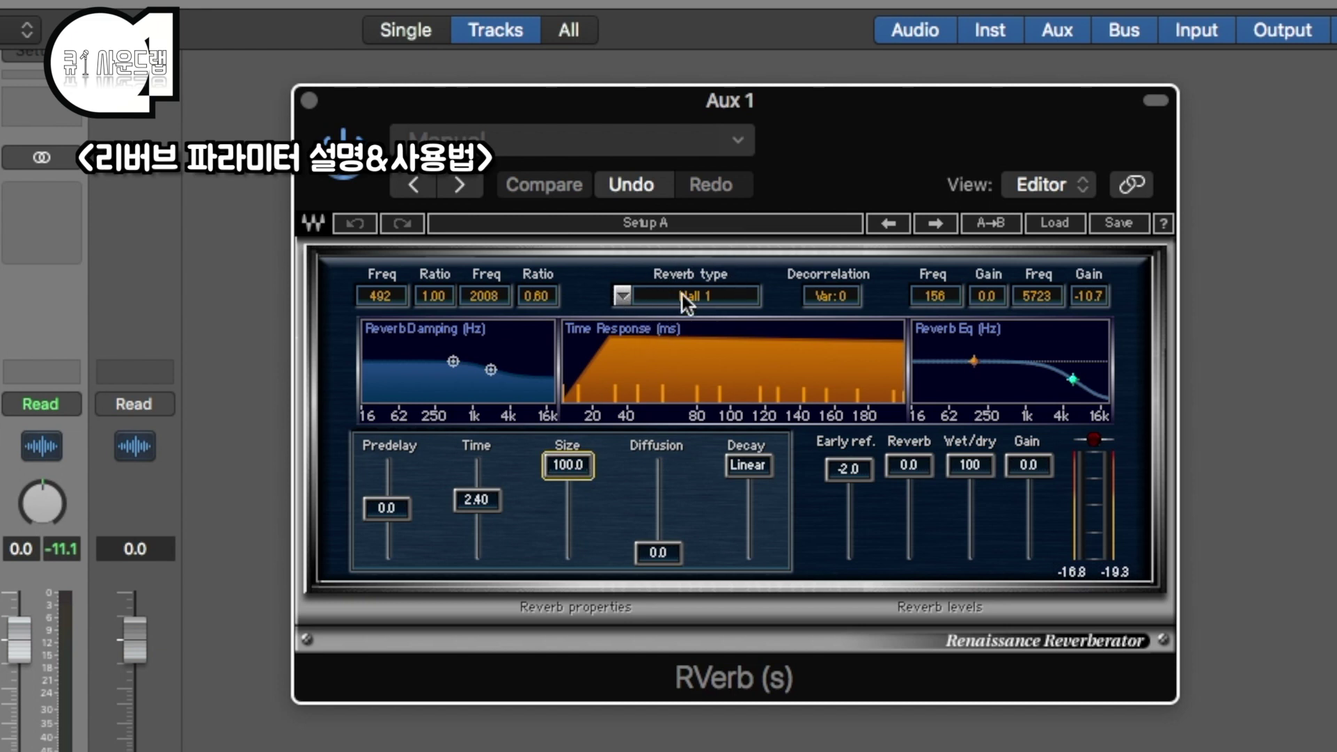
left_click(621, 295)
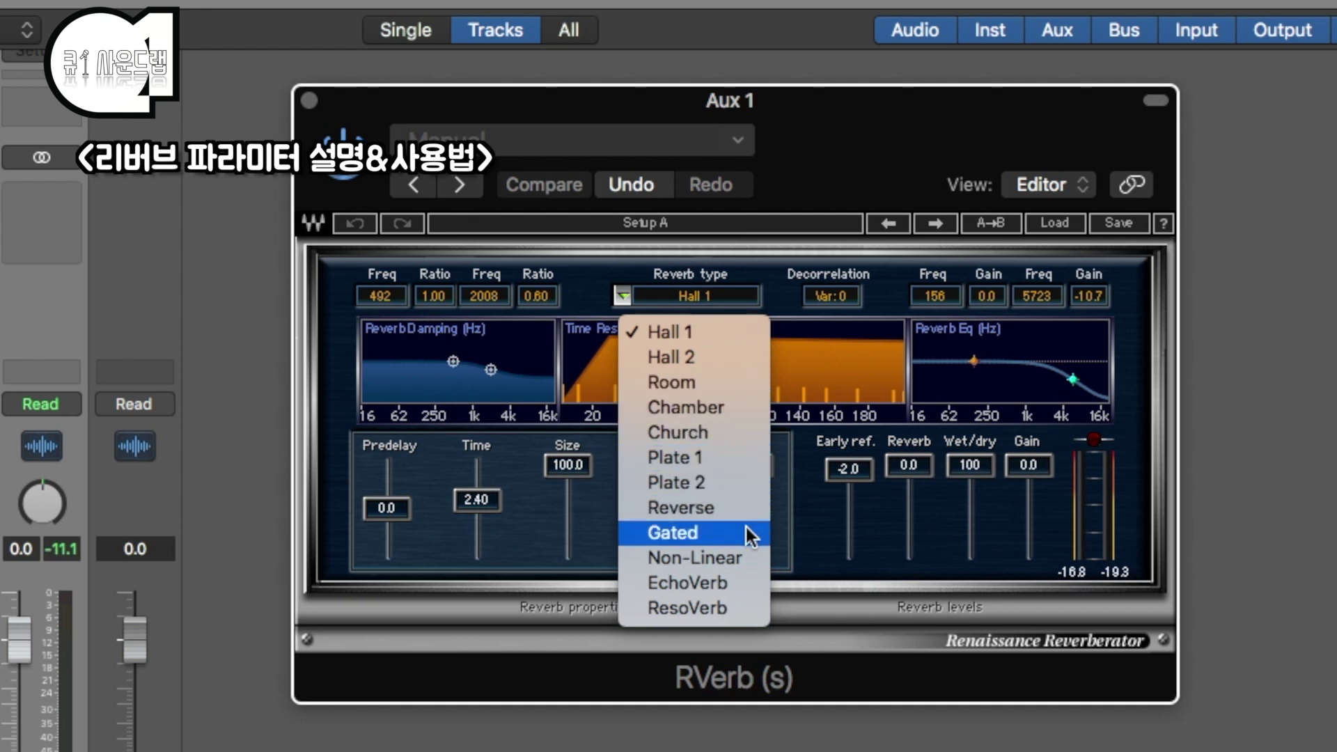
left_click(738, 263)
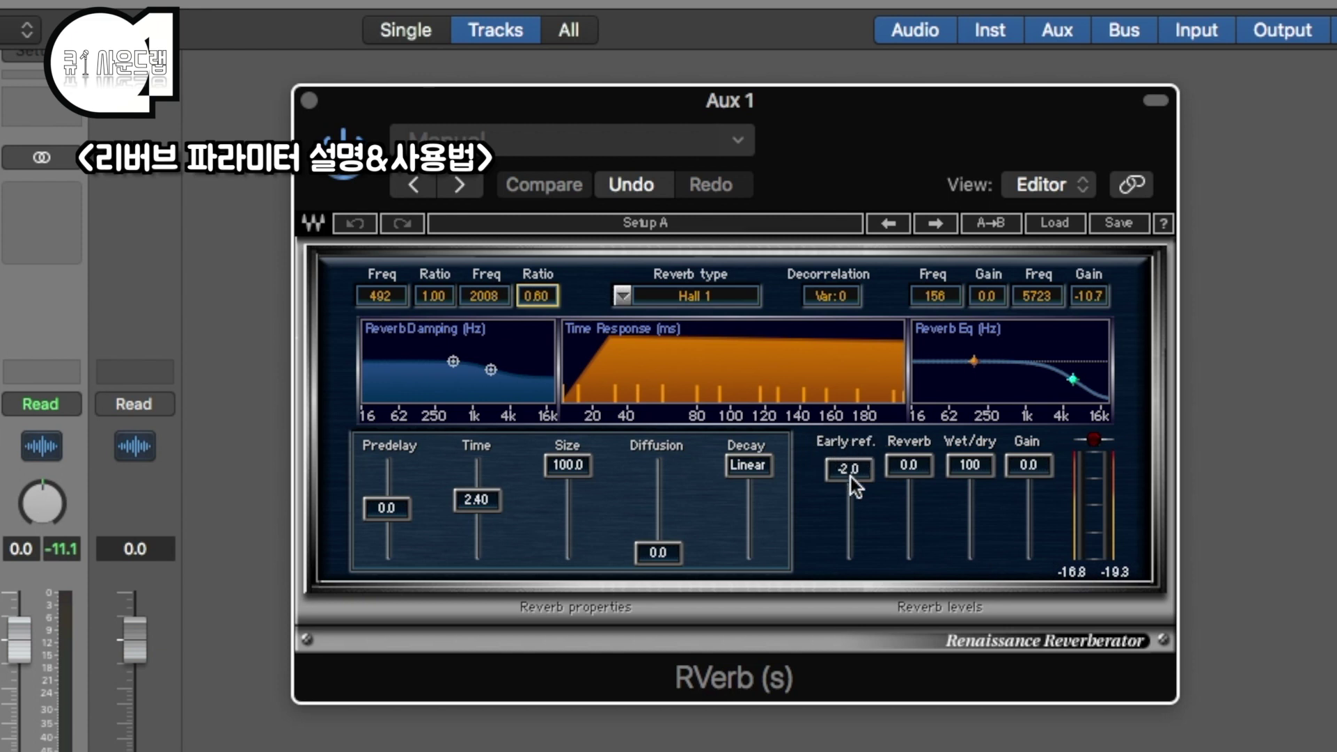
Step: Raise the RVerb's Early ref. level to 0.0, keeping the Reverb level at 0.0
mouse_move(850, 477)
left_mouse_down()
mouse_move(850, 522)
mouse_move(850, 473)
left_mouse_up()
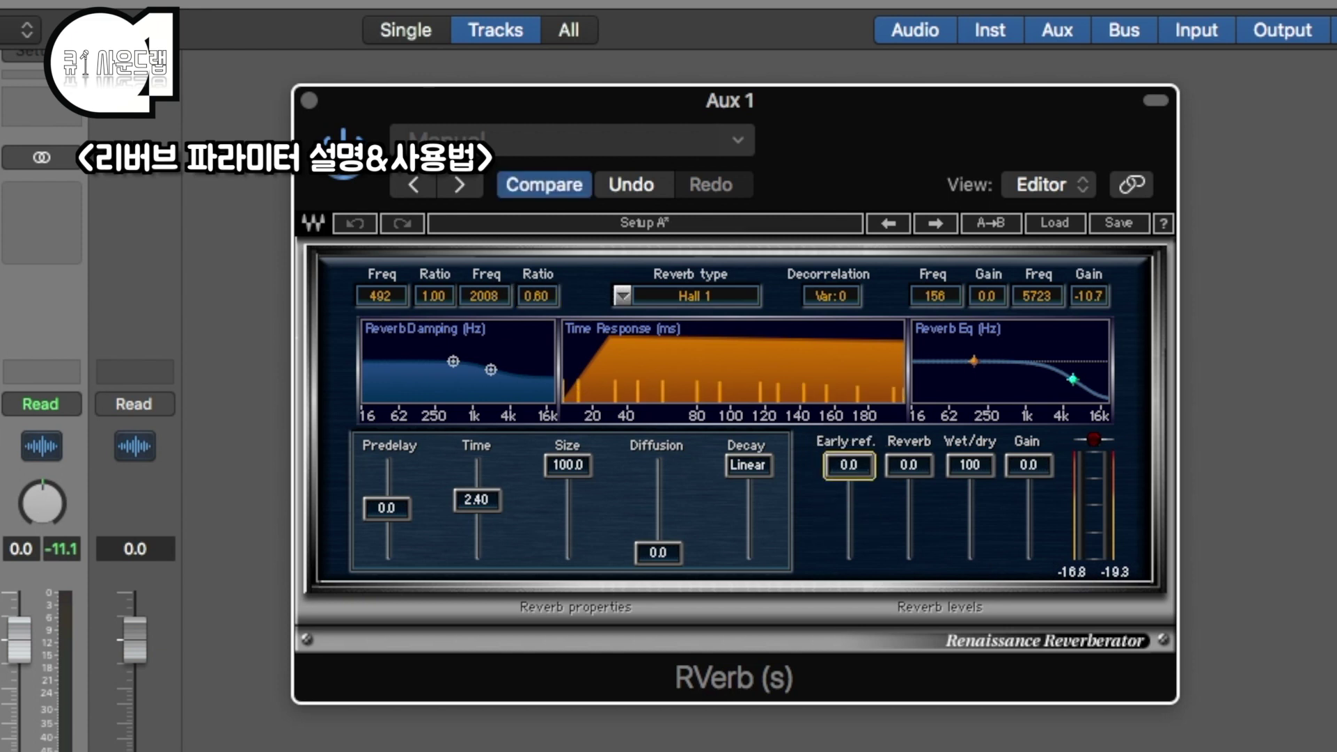
mouse_move(838, 465)
left_mouse_down()
mouse_move(838, 536)
mouse_move(849, 465)
left_mouse_up()
mouse_move(917, 462)
left_mouse_down()
mouse_move(909, 514)
mouse_move(909, 465)
left_mouse_up()
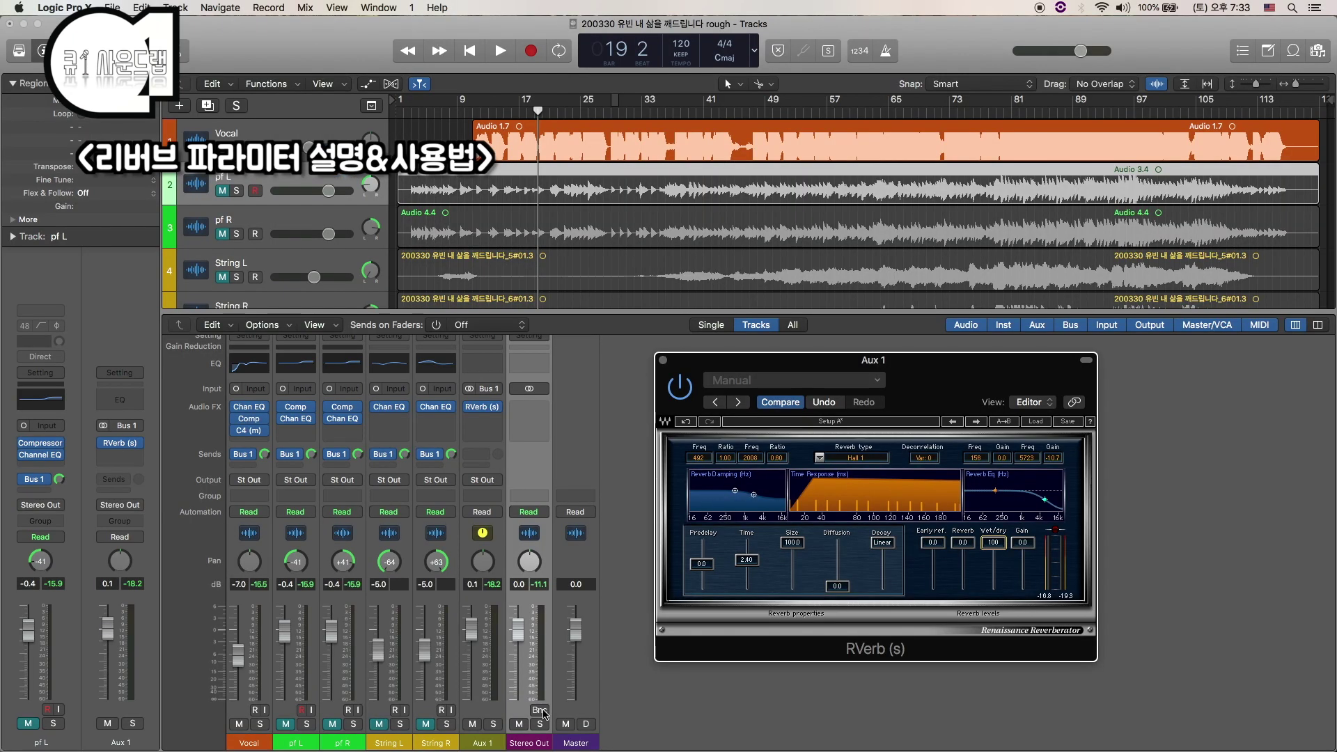
Step: Solo Aux 1 and play a short vocal passage to hear only the reverb signal
left_click(493, 724)
key("space")
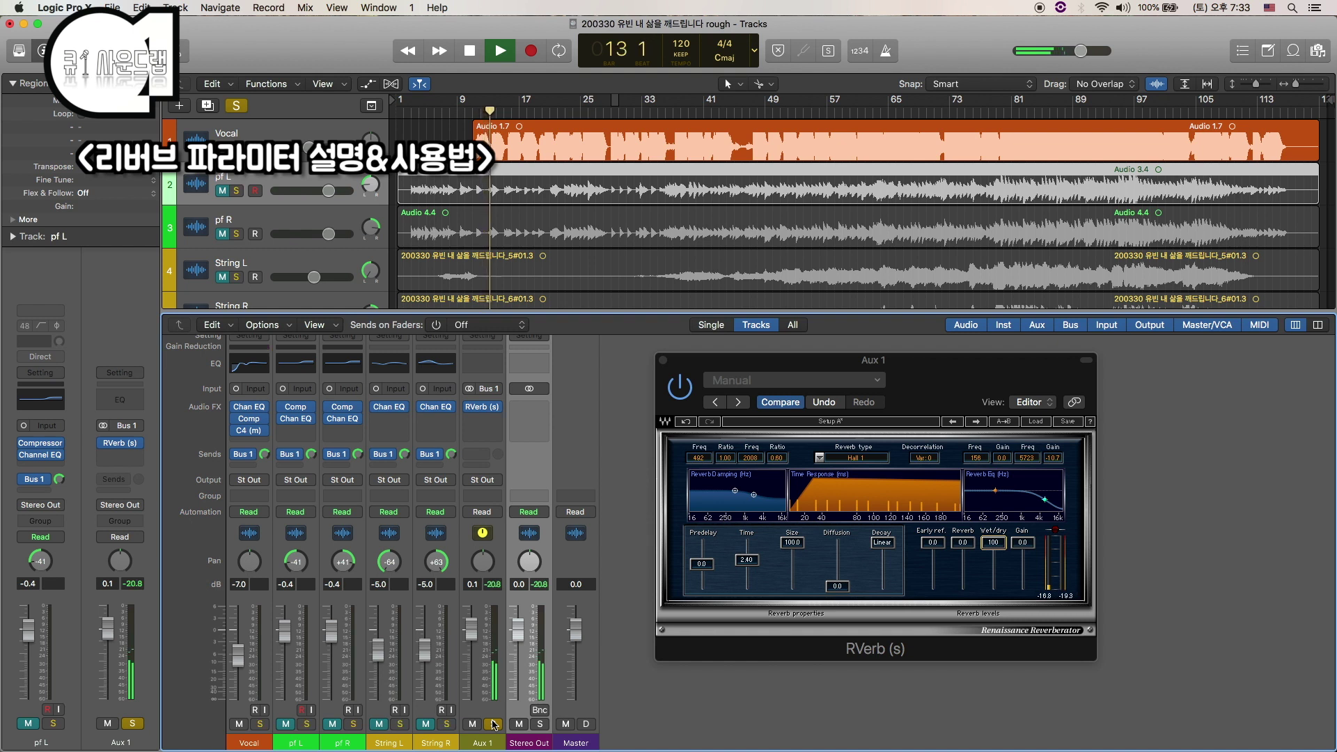
key("space")
Step: Set the RVerb's Wet/dry to 0, play the vocal passage for comparison, and return Wet/dry to 100
left_click_drag(1009, 538, 1003, 588)
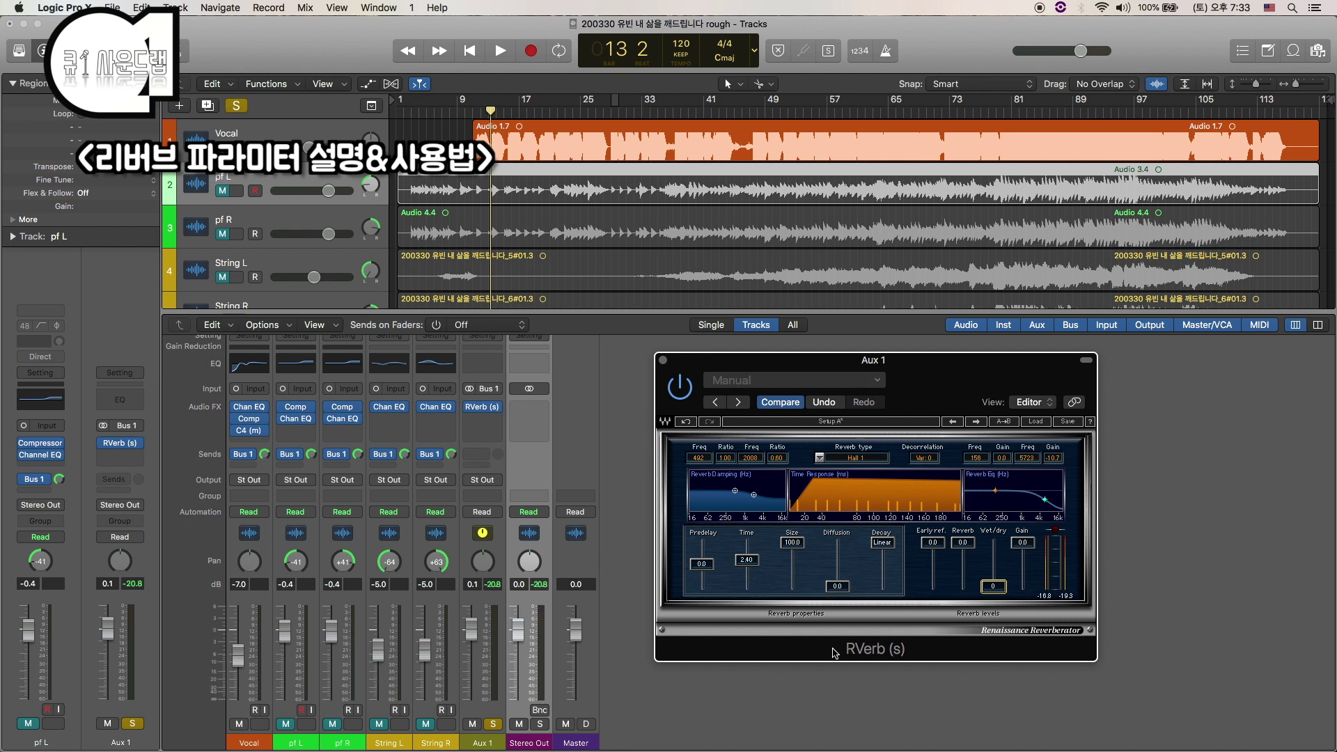
key("space")
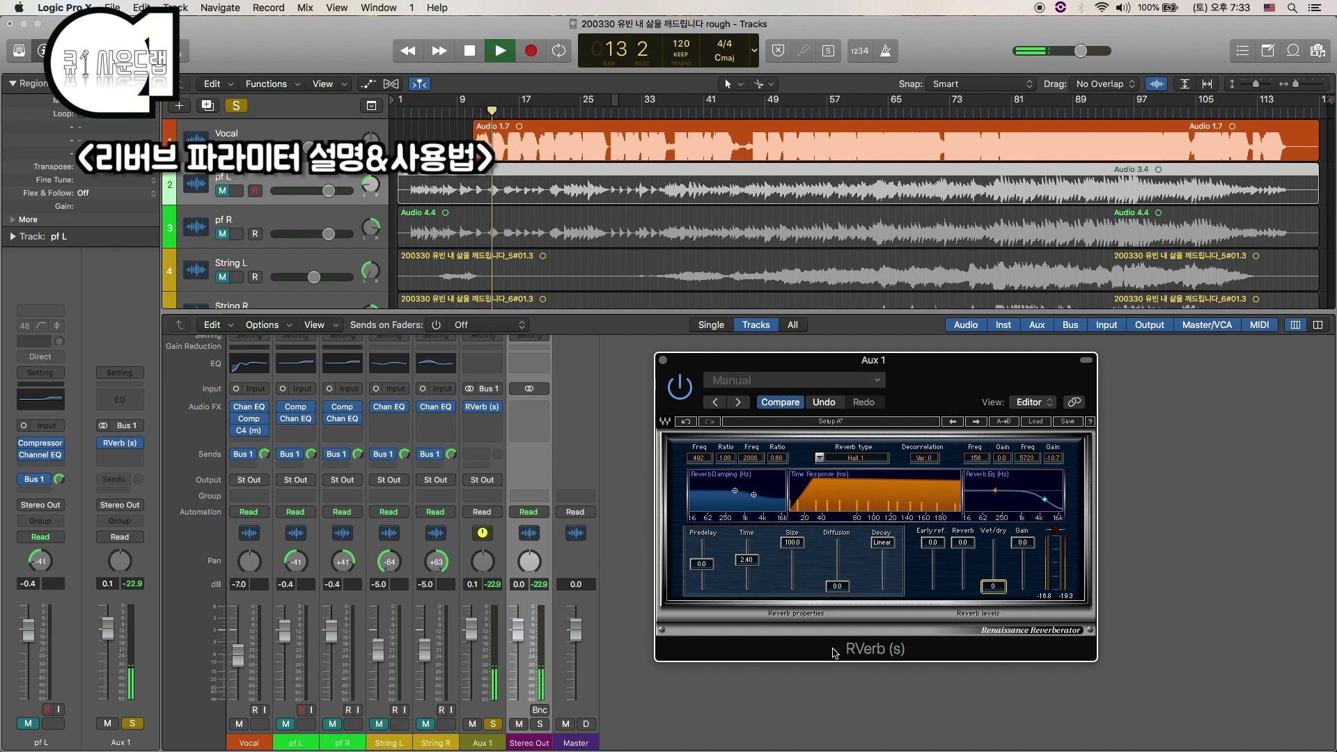
key("space")
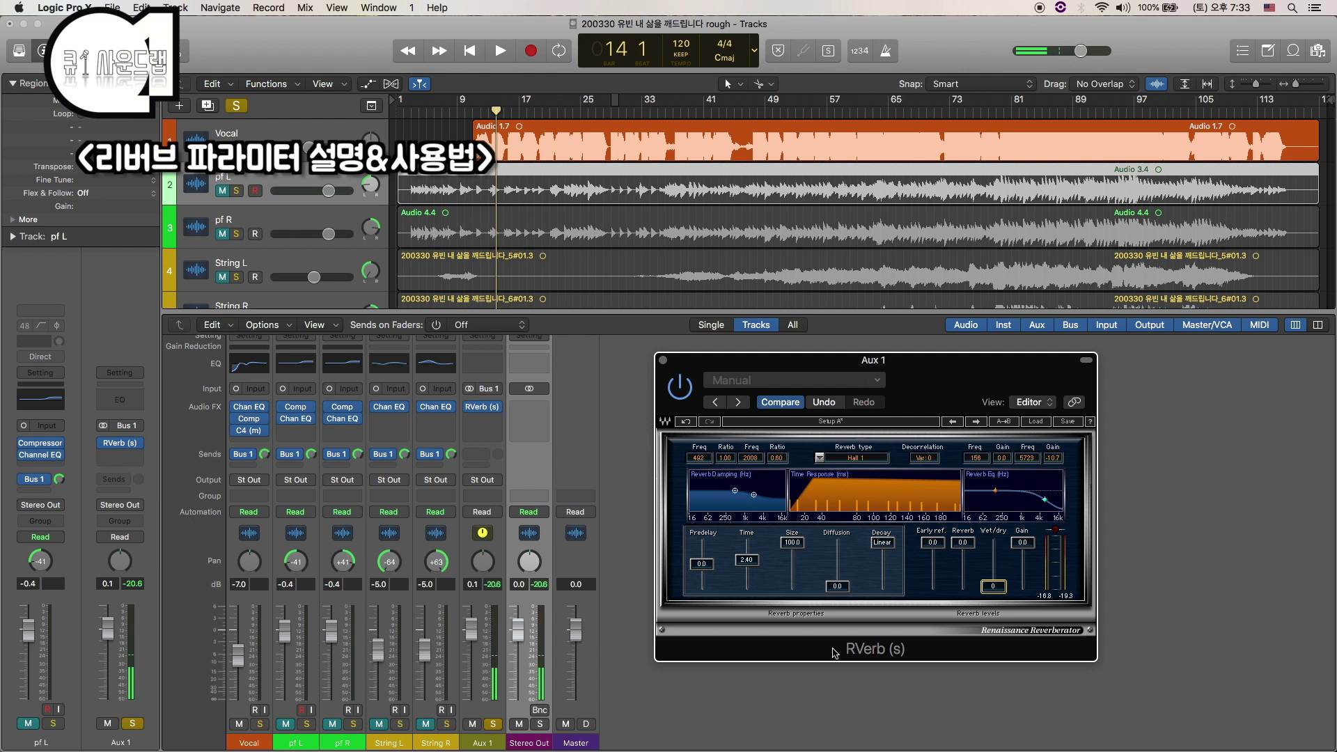
left_click_drag(997, 588, 997, 543)
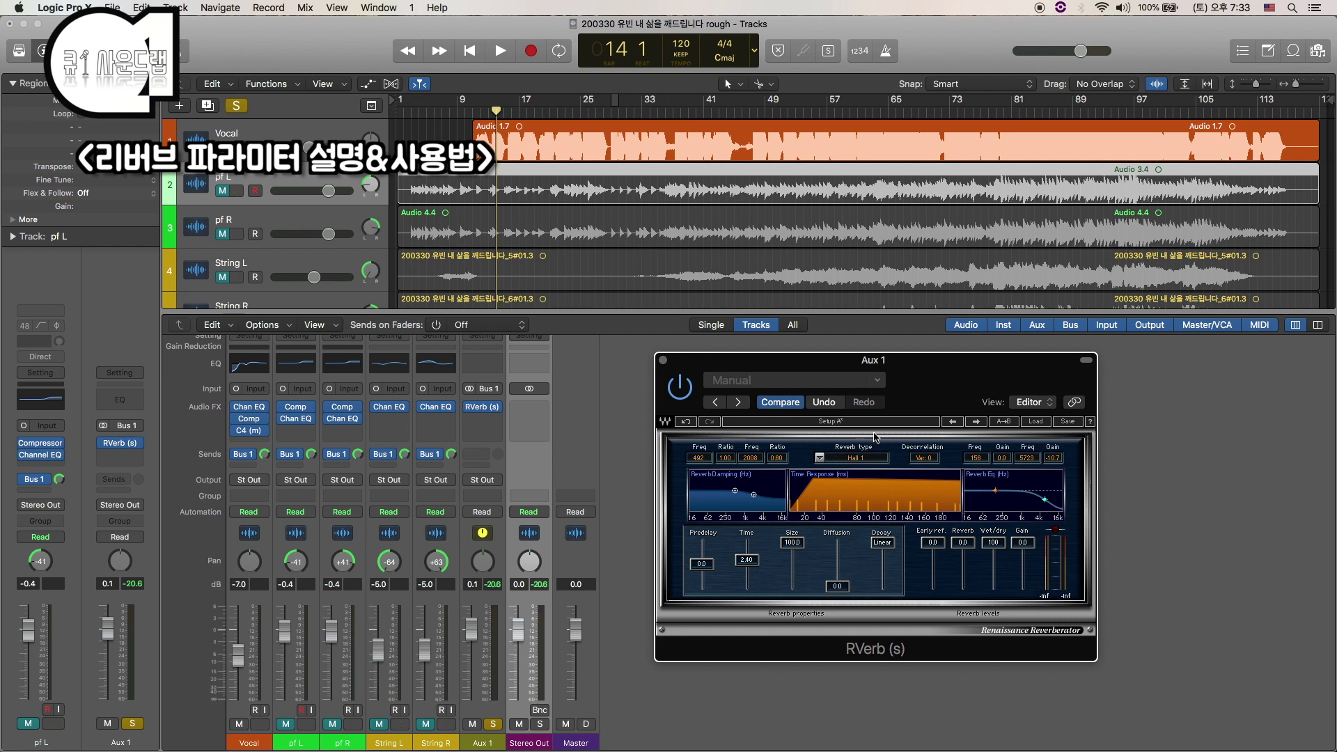
Step: Compare the Hall 1 and Room reverb types by playing the vocal passage with each, ending on Hall 1
key("space")
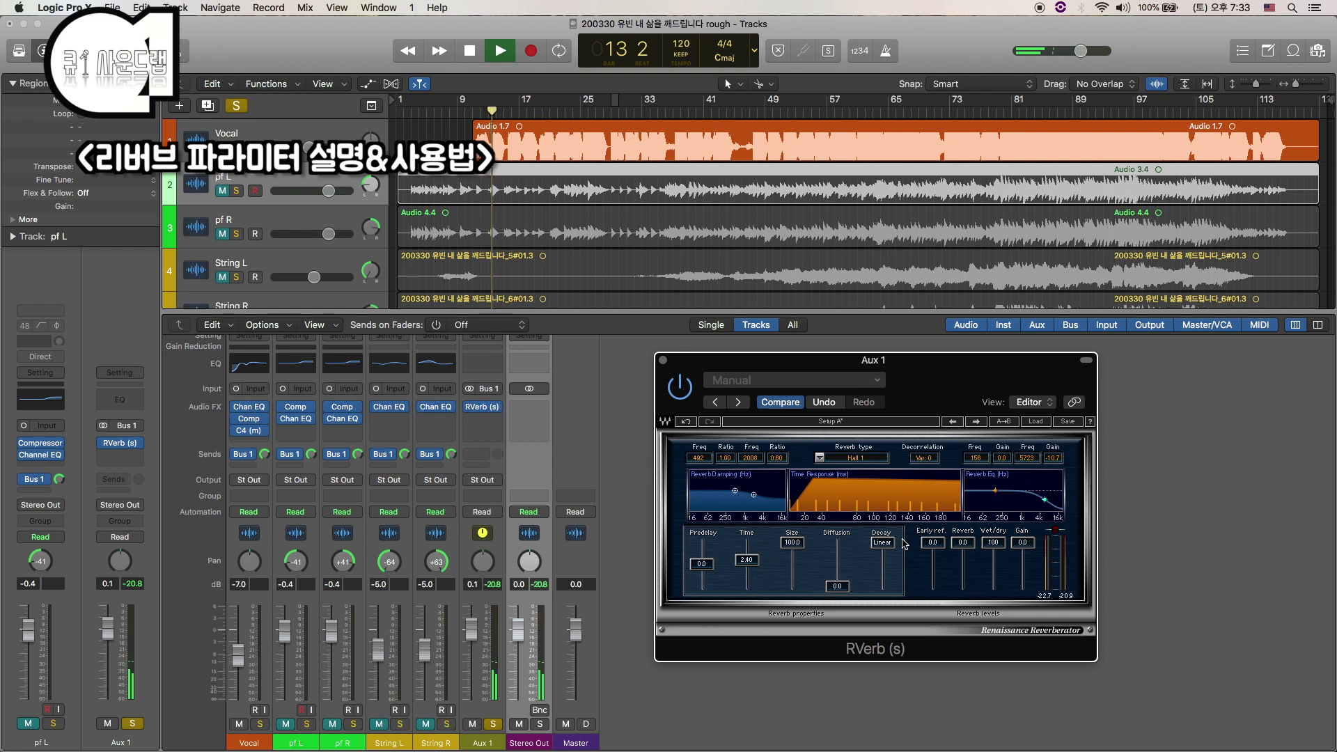
key("space")
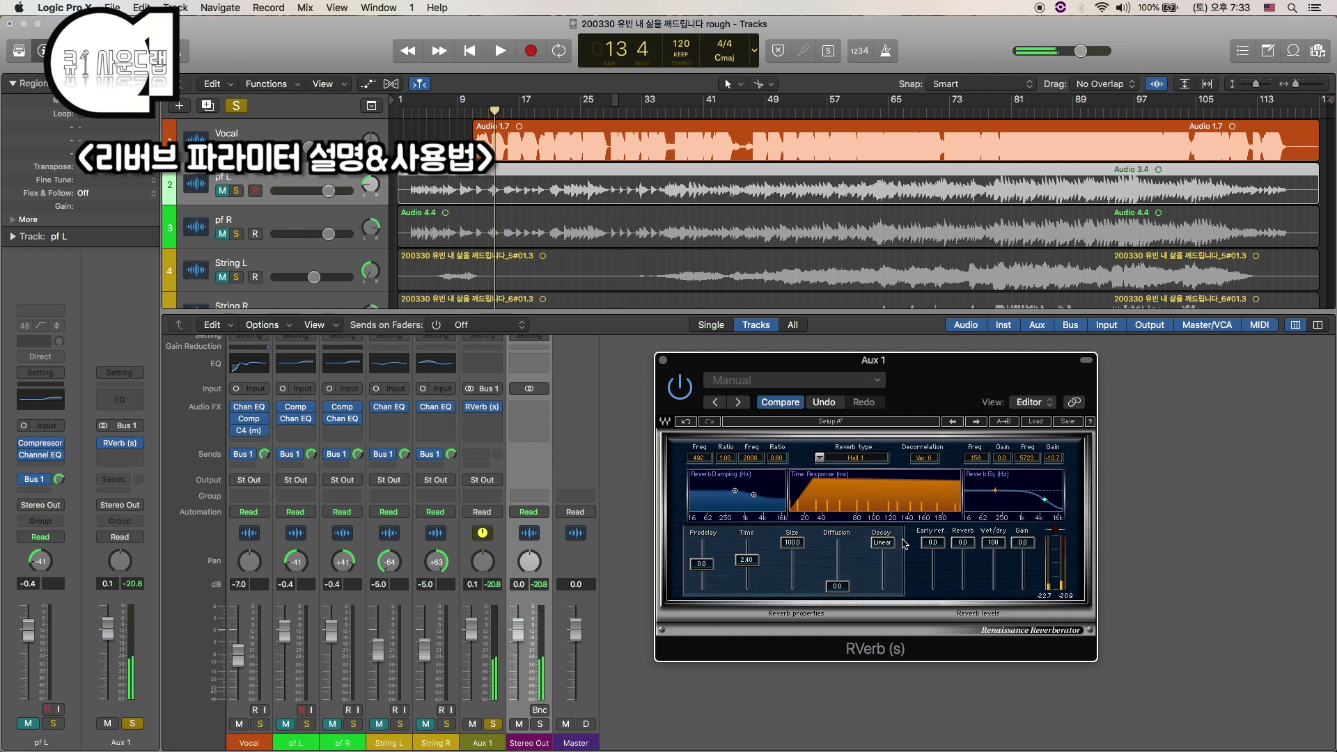
left_click(870, 463)
key("space")
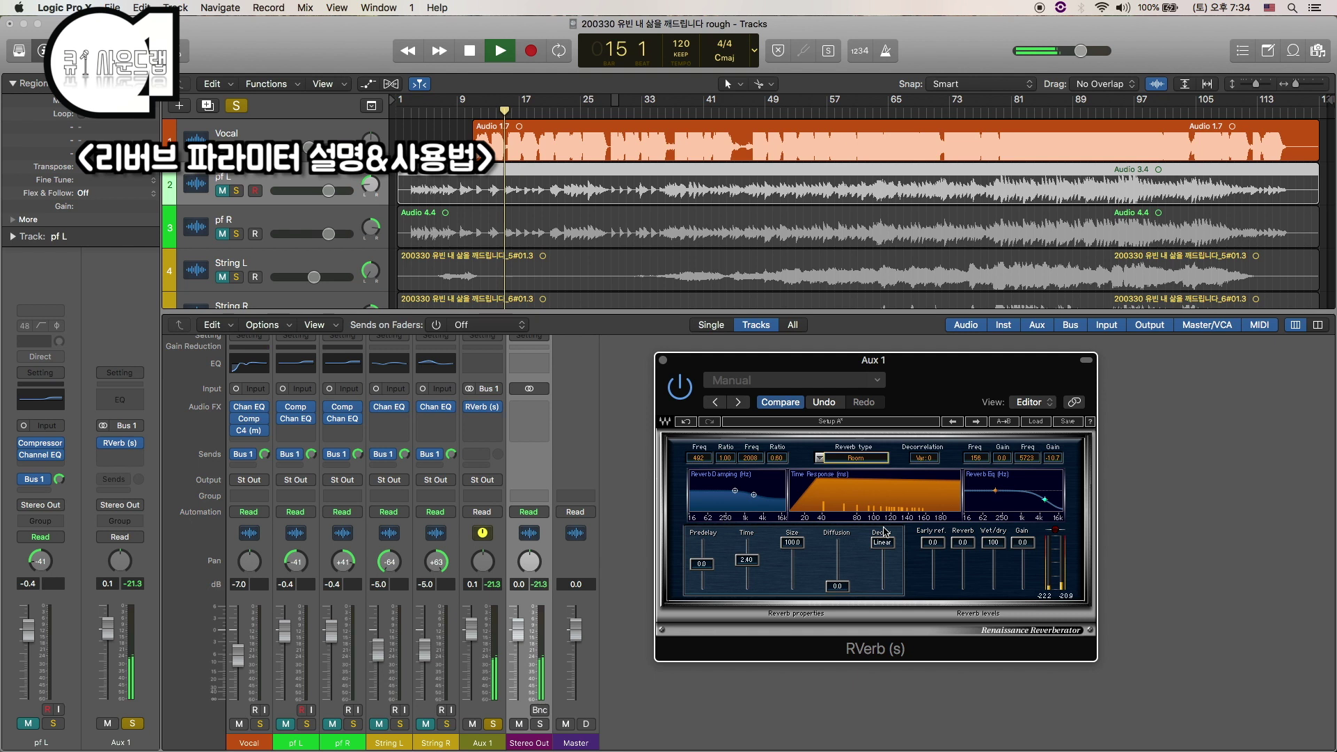
key("space")
left_click(819, 457)
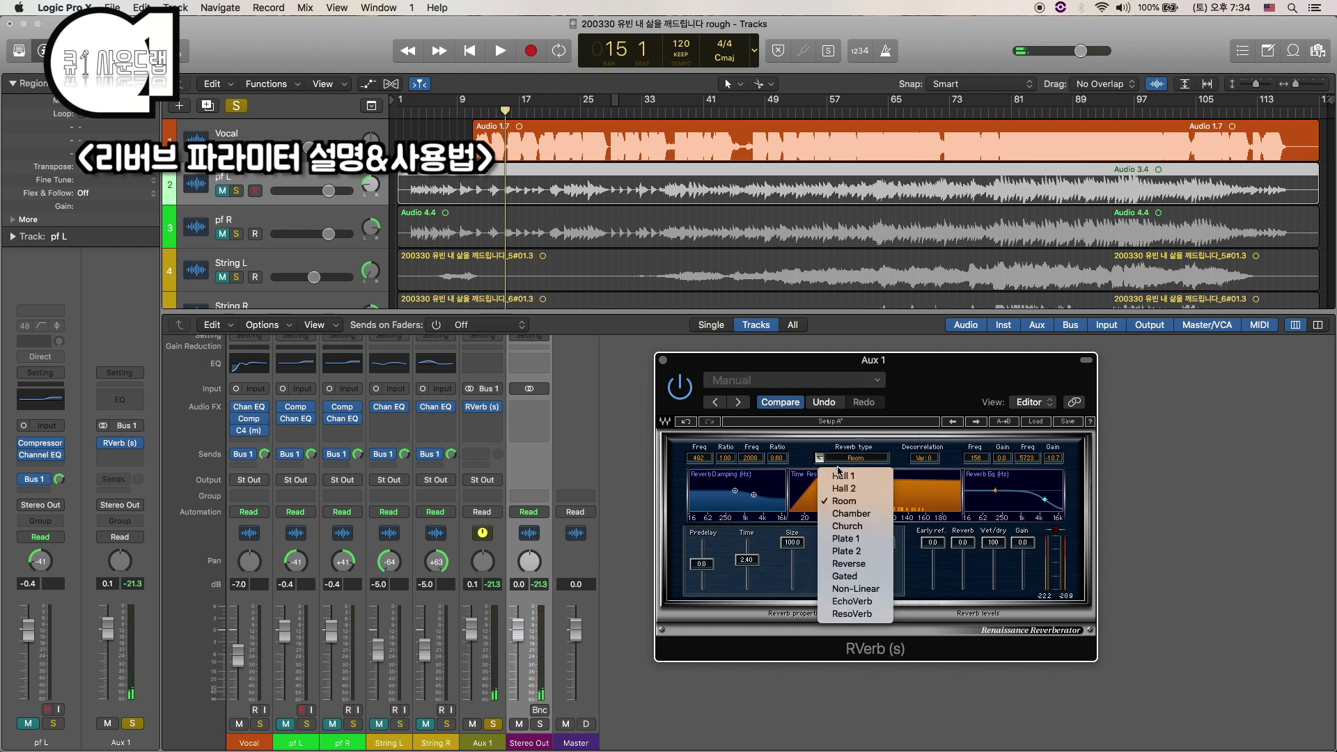
left_click(839, 474)
key("space")
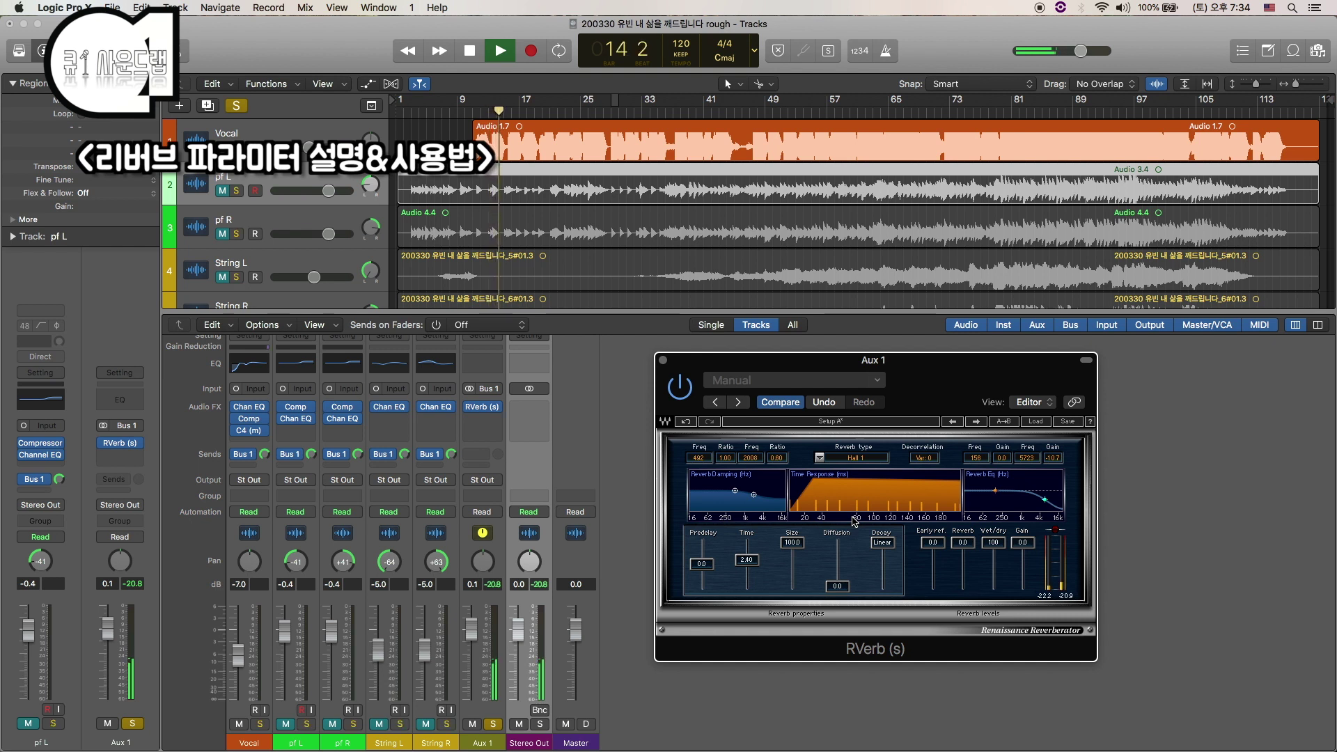
key("space")
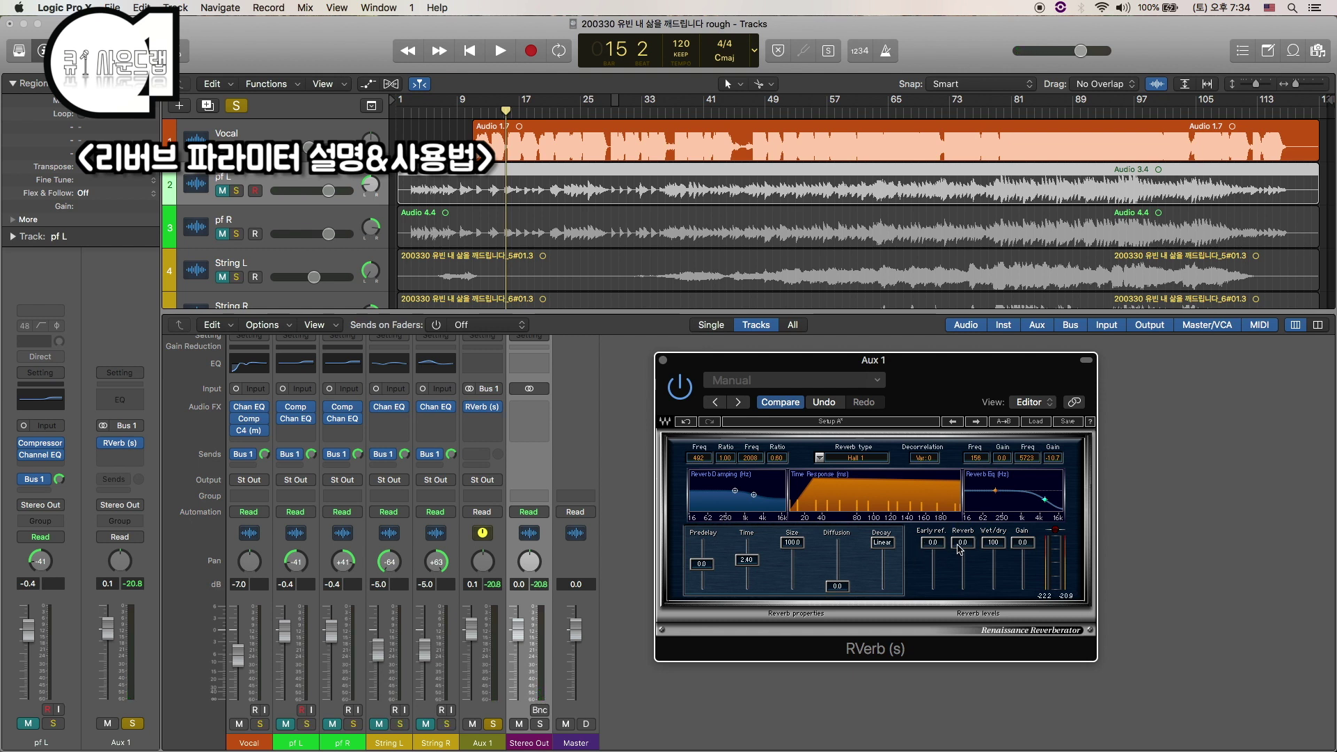
Step: Lower the RVerb's Reverb level to Off and play the vocal passage with only the Hall 1 early reflections
left_click_drag(963, 575, 963, 586)
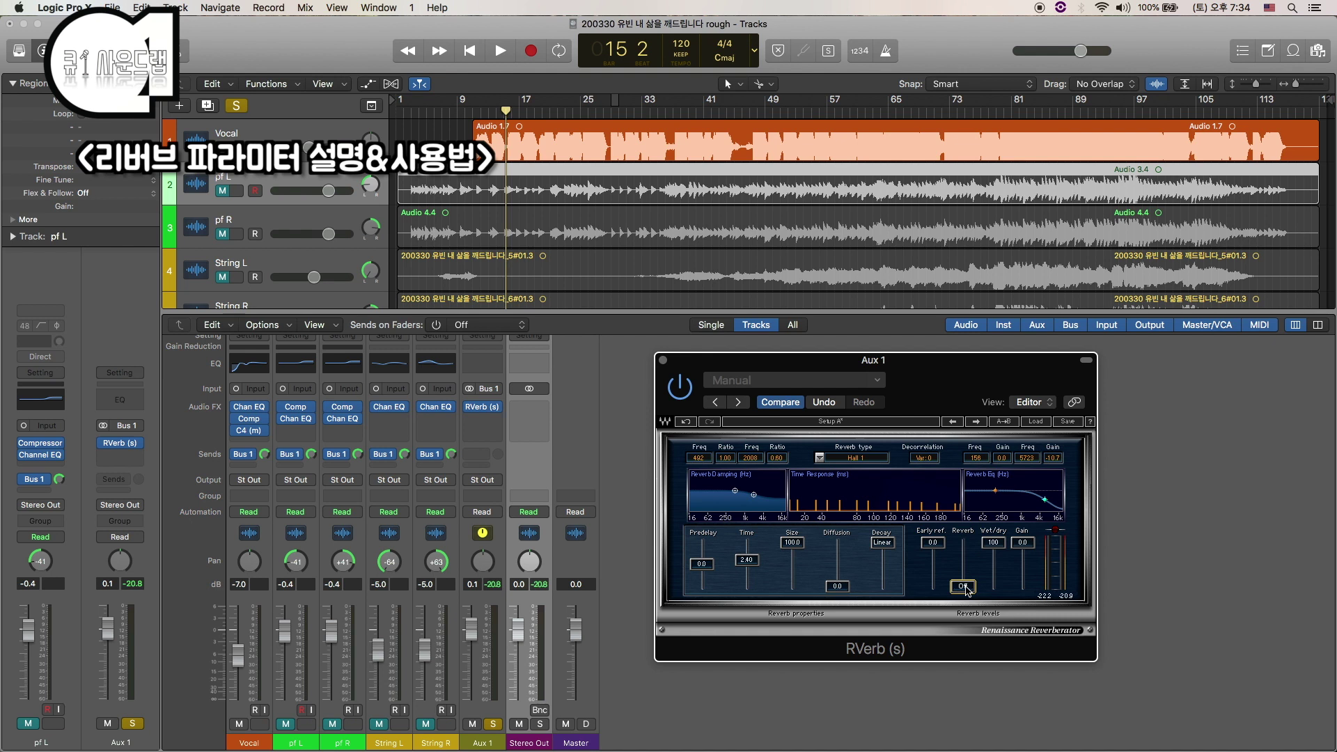
key("space")
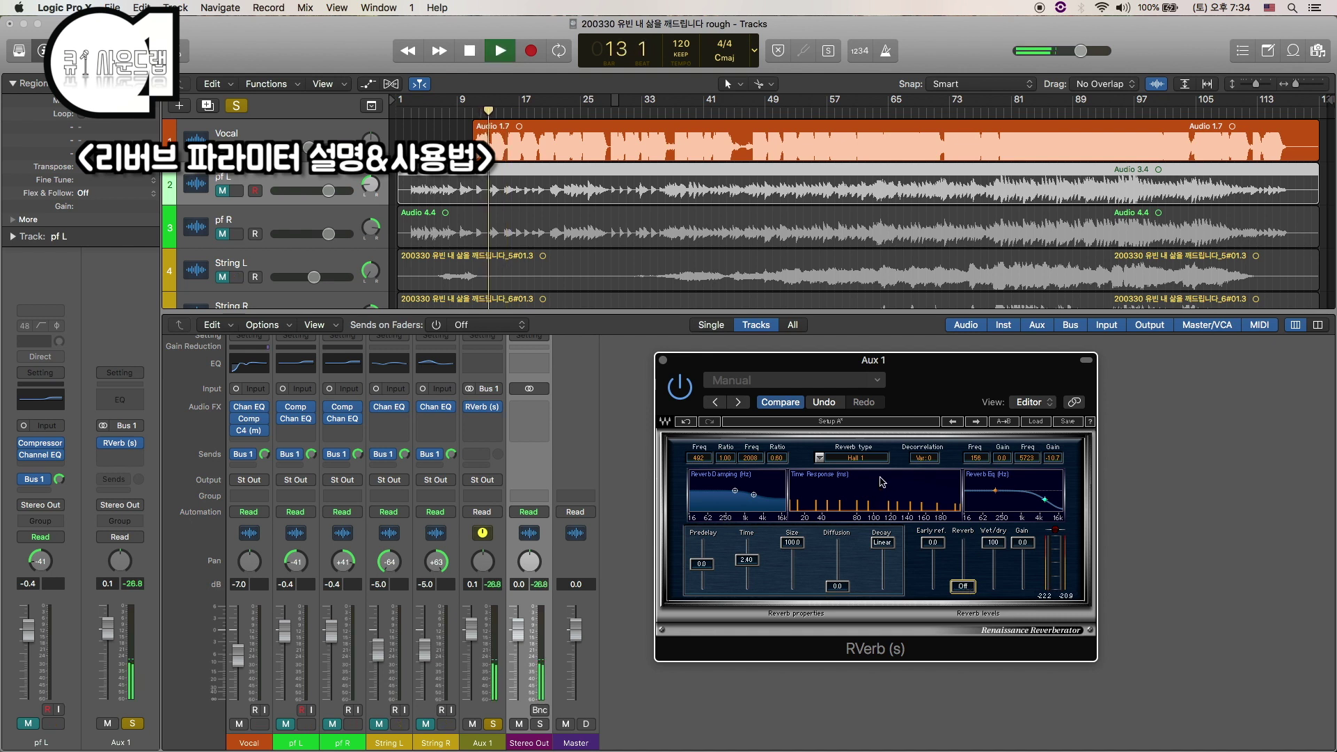
key("space")
Step: Switch the reverb type to Room and back to Hall 1, playing the vocal's early reflections with each
left_click(870, 460)
left_click(871, 462)
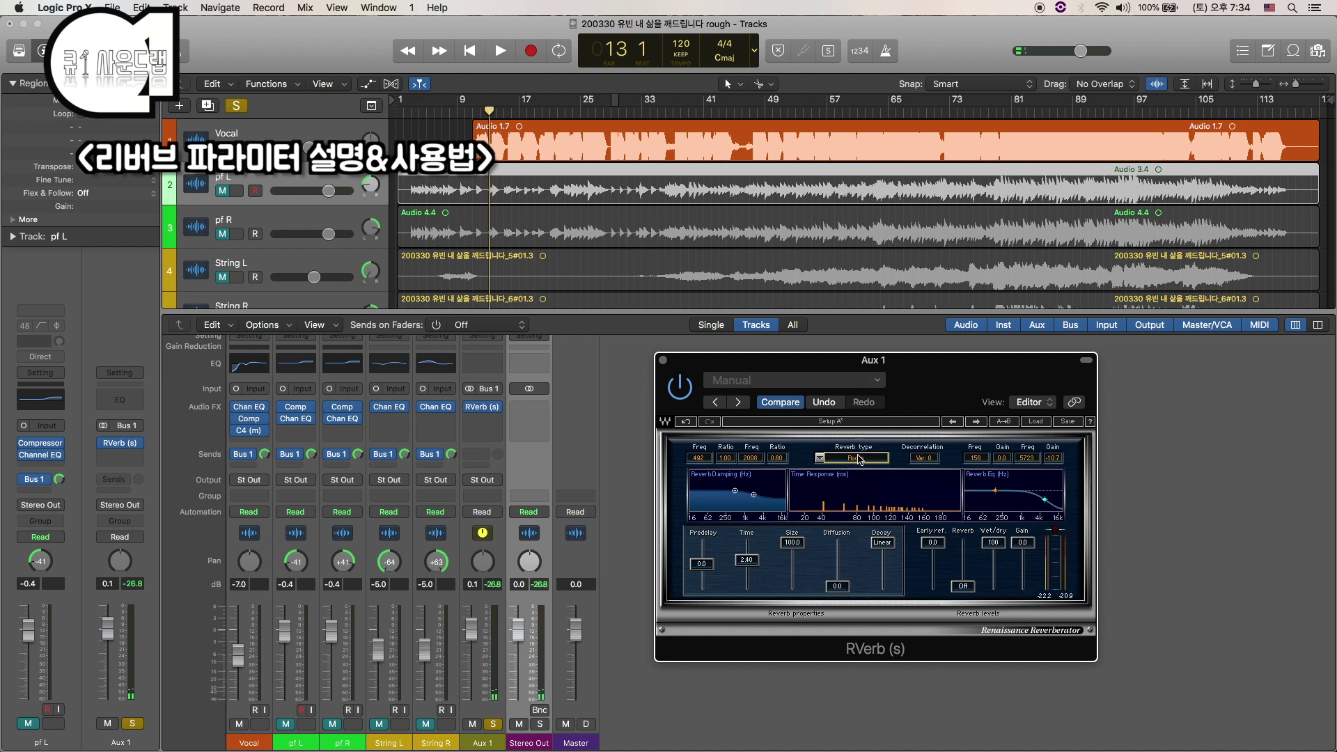
key("space")
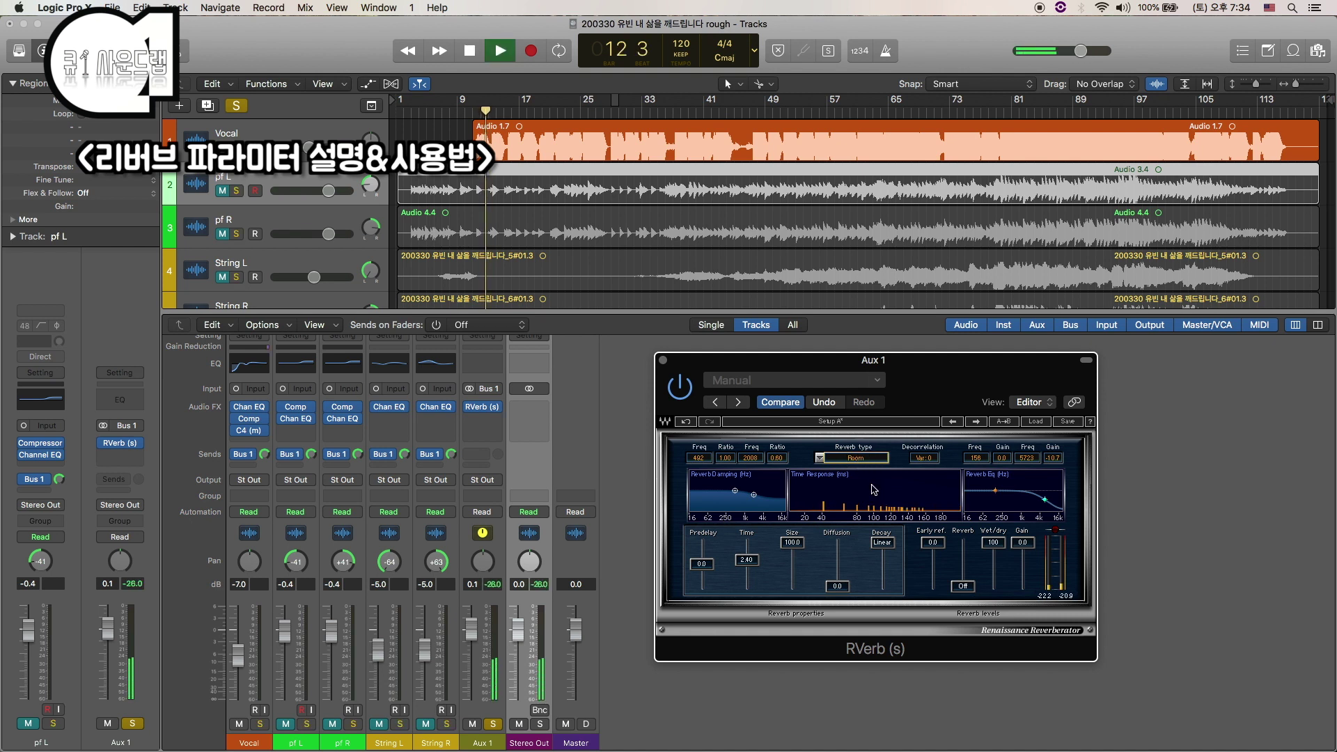
key("space")
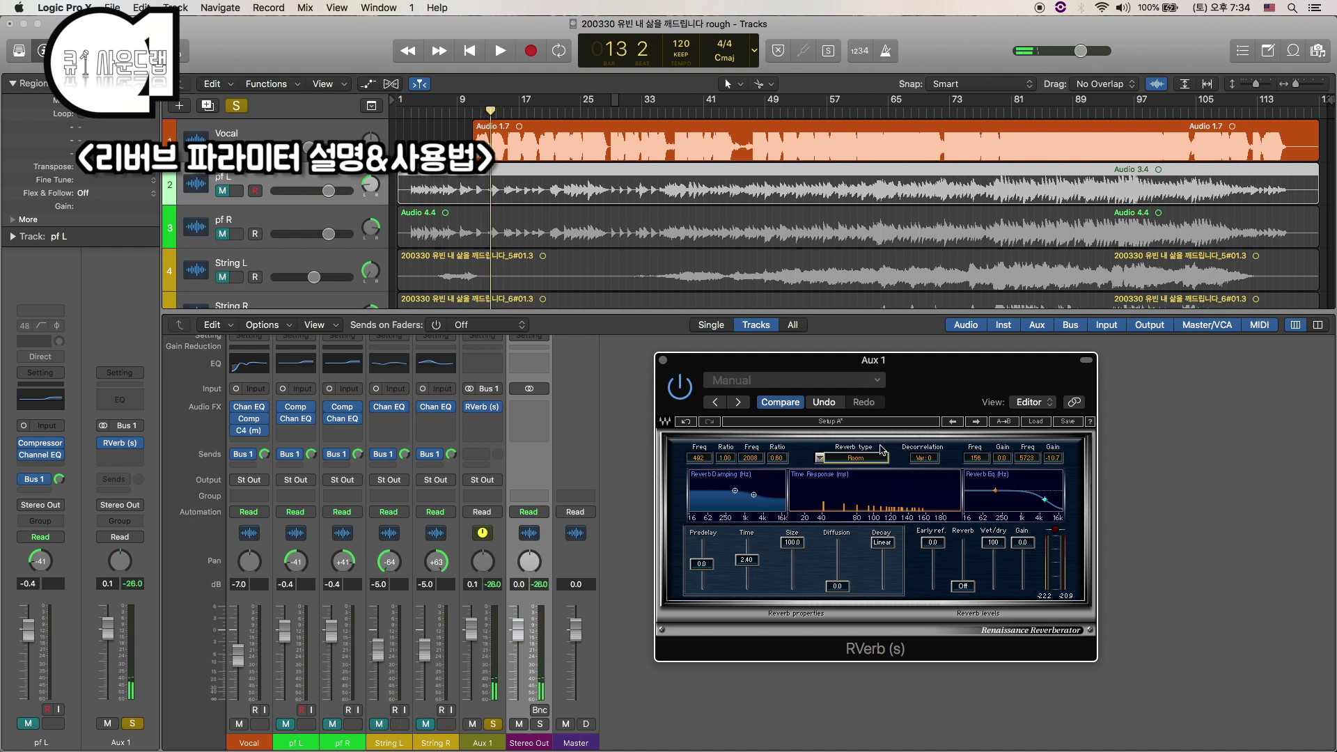
left_click(839, 459)
left_click(846, 467)
key("space")
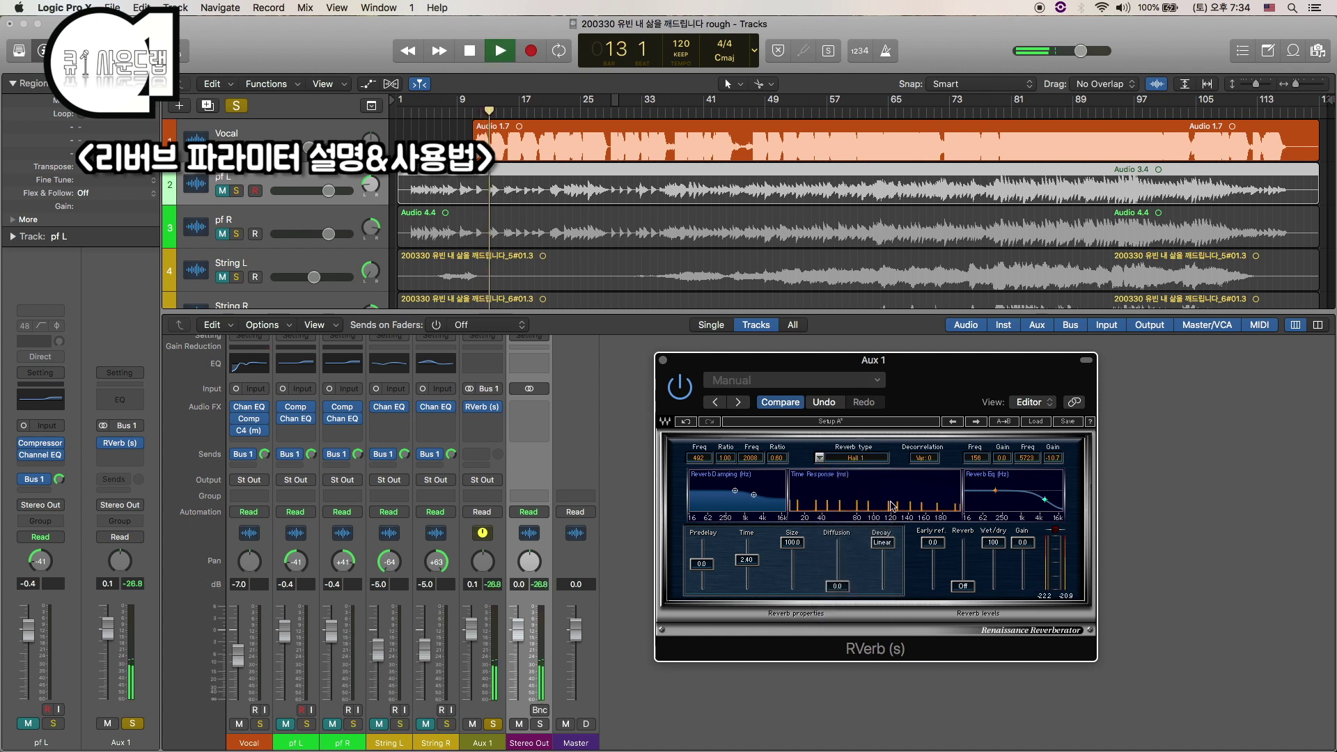
key("space")
Step: Try the Room and Church reverb types in turn, playing the vocal's early reflections with each
left_click(881, 460)
key("space")
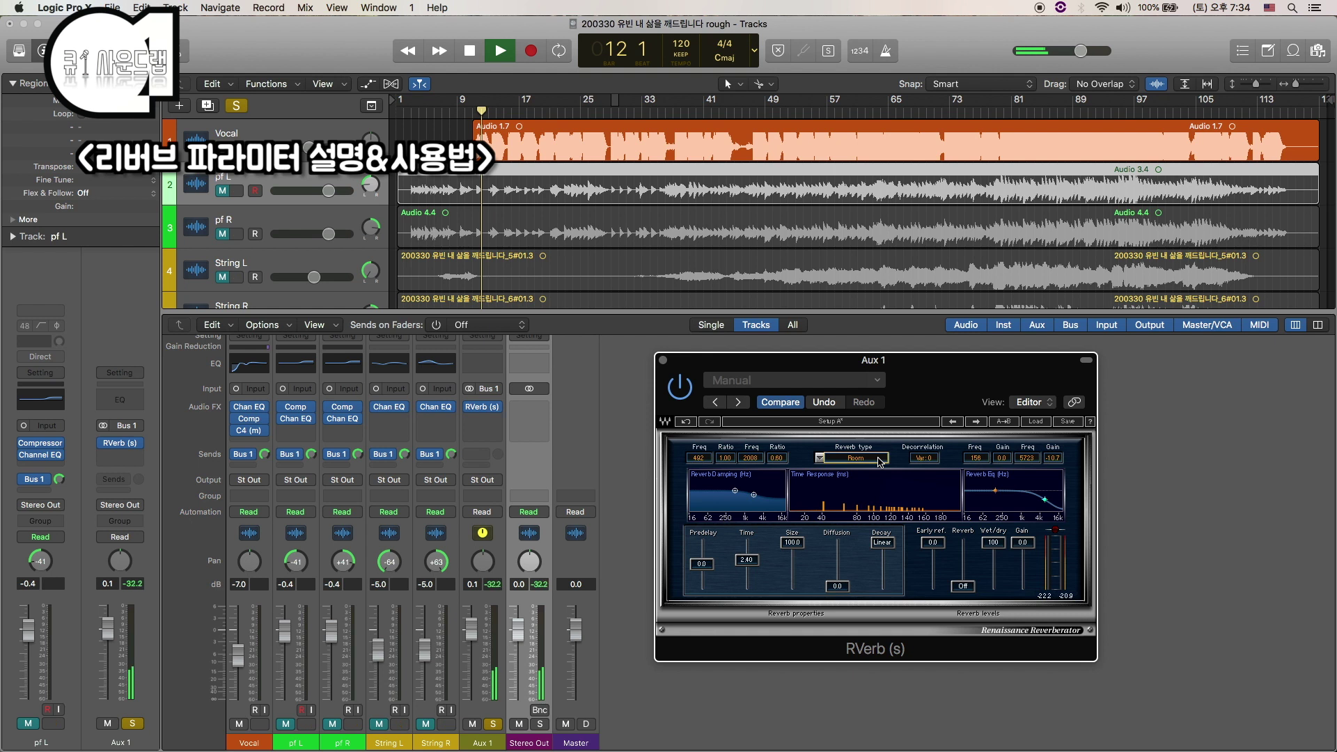
key("space")
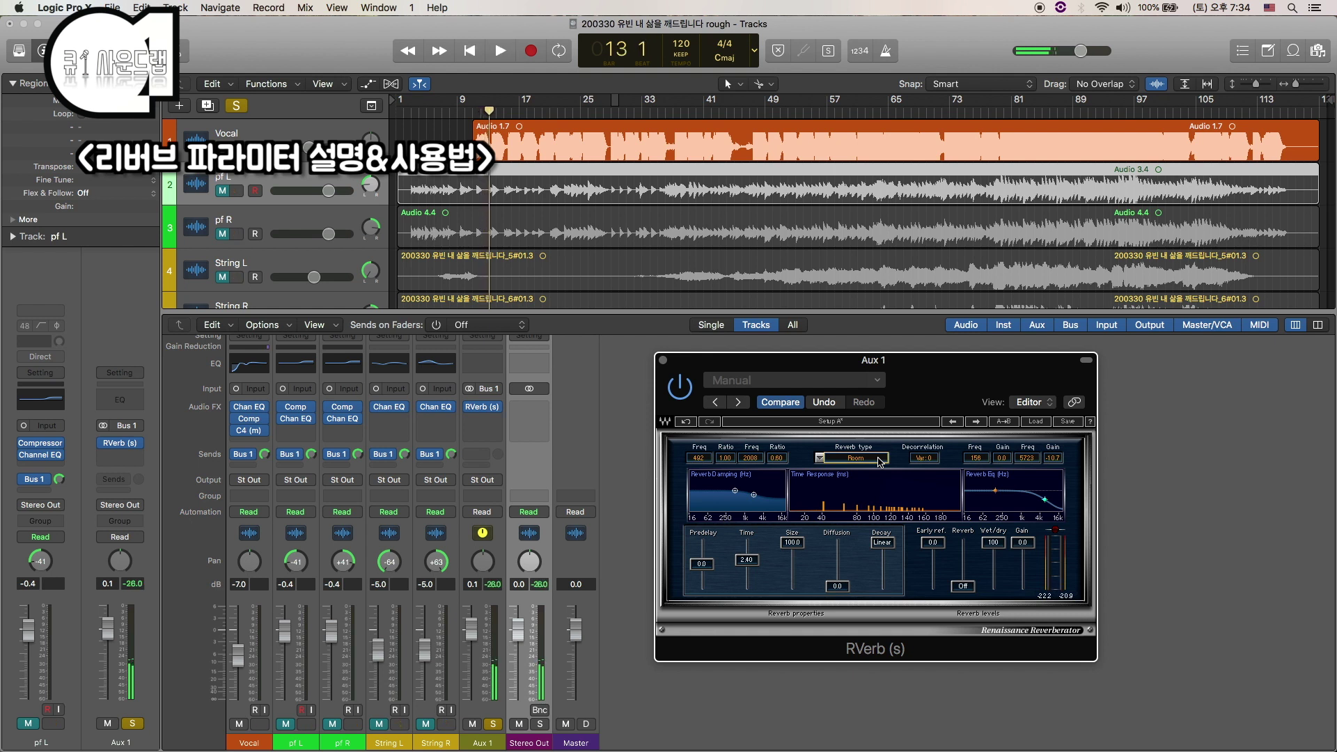
left_click(824, 459)
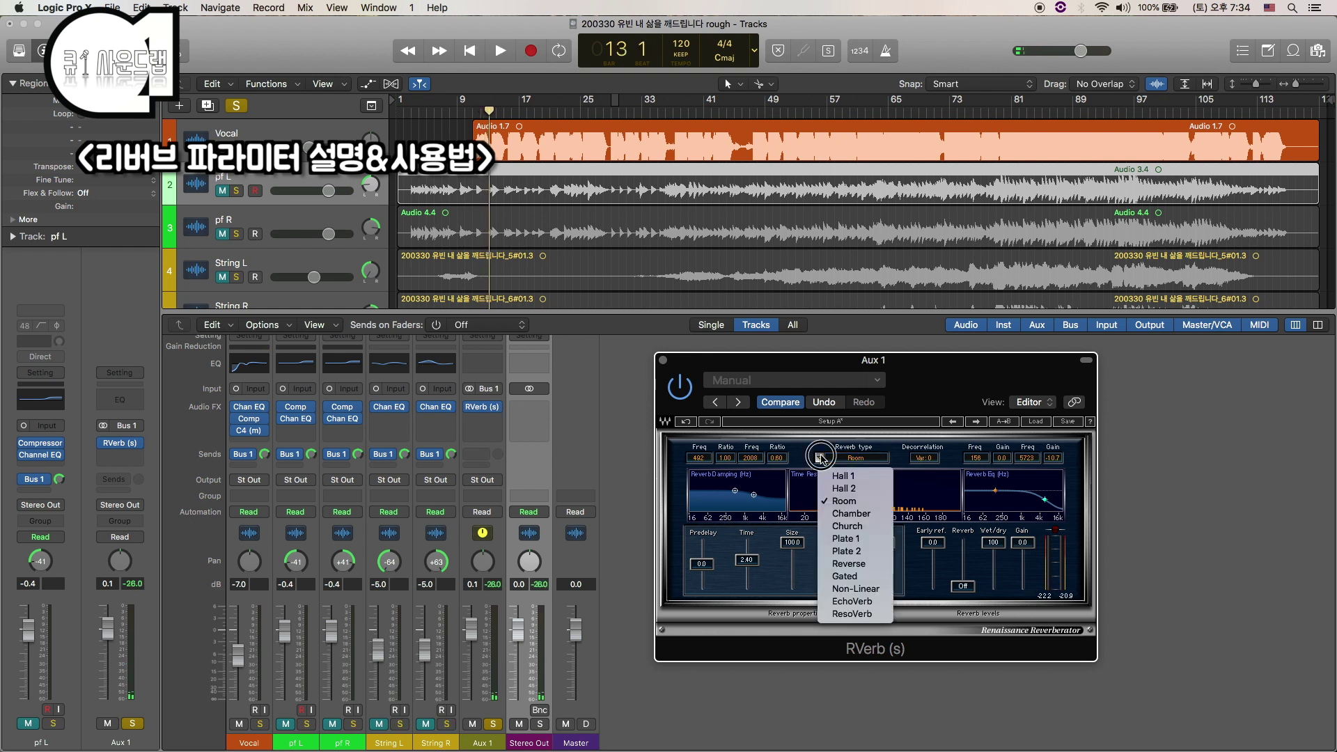
left_click(871, 526)
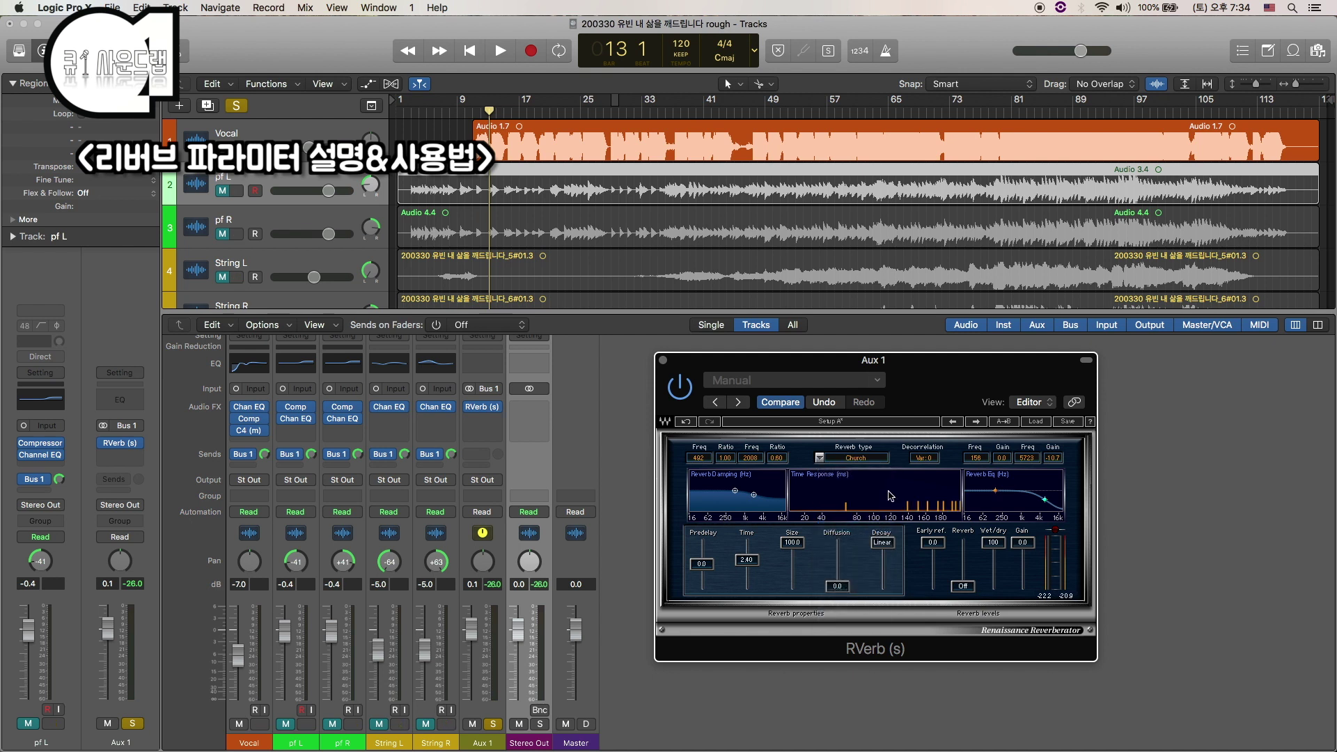
key("space")
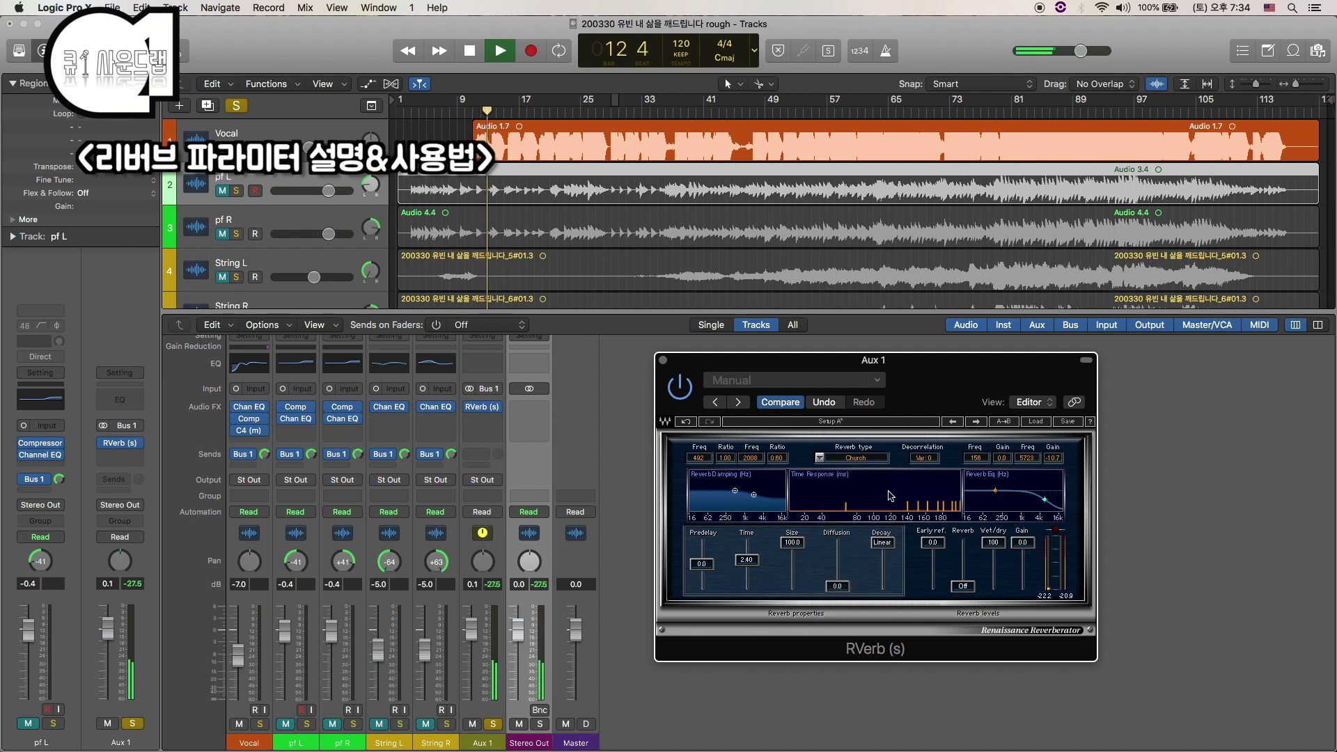
key("space")
Step: Set the reverb type back to Hall 1 and play the vocal passage again
left_click(833, 460)
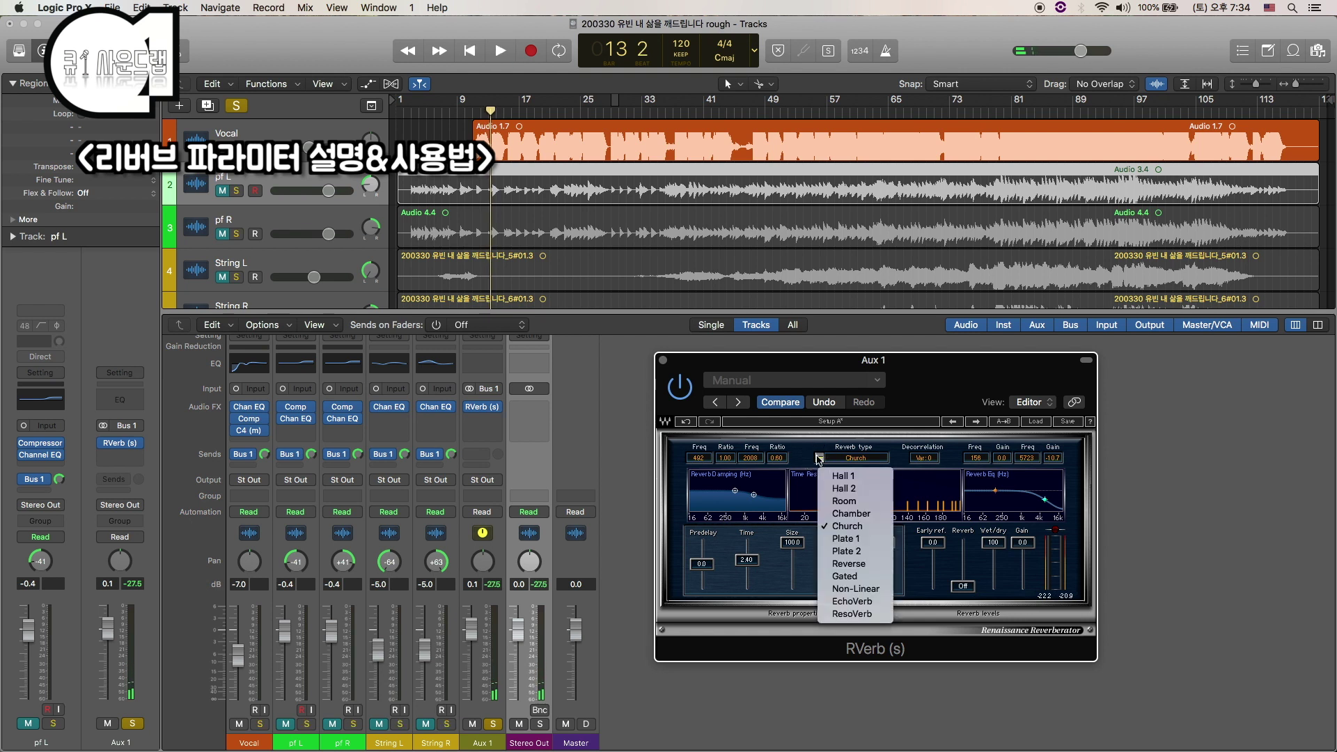
left_click(836, 477)
key("space")
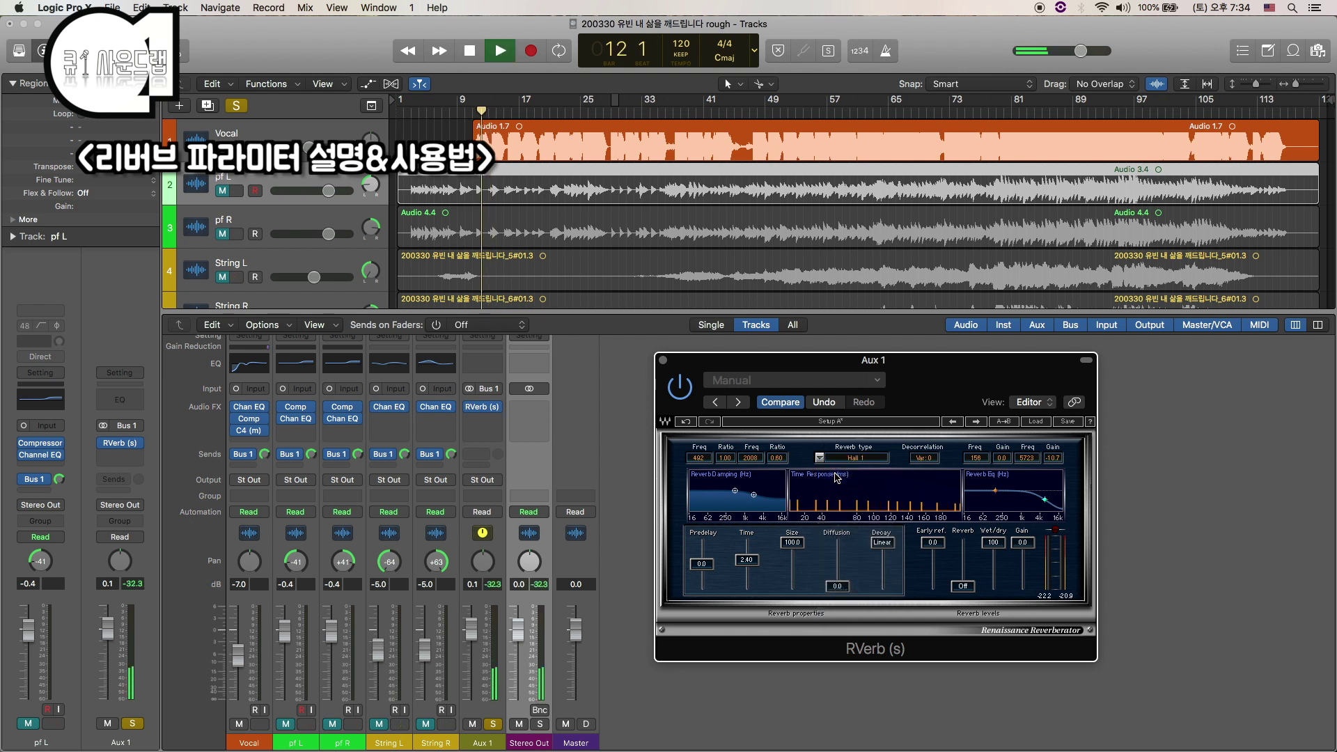
Step: Try the Plate 1 and Plate 2 reverb types in turn, playing the vocal's early reflections with each
key("space")
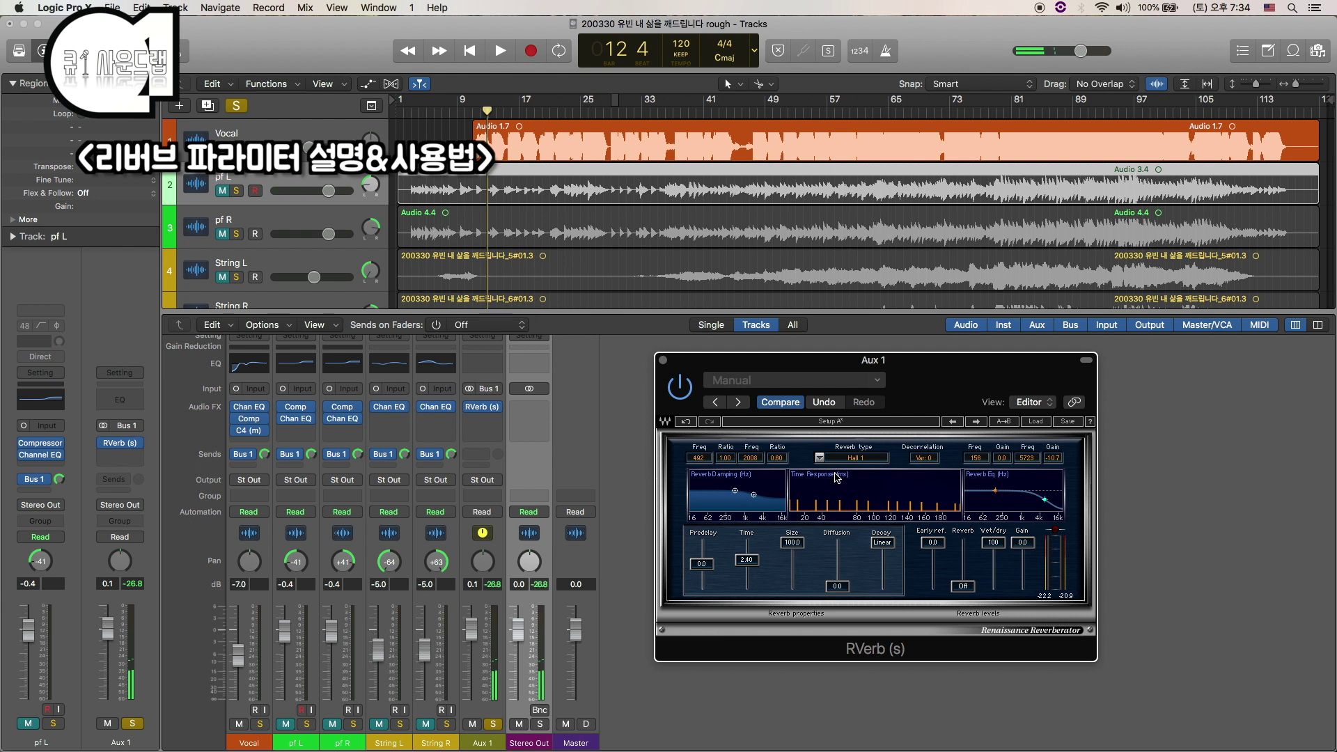
left_click(823, 459)
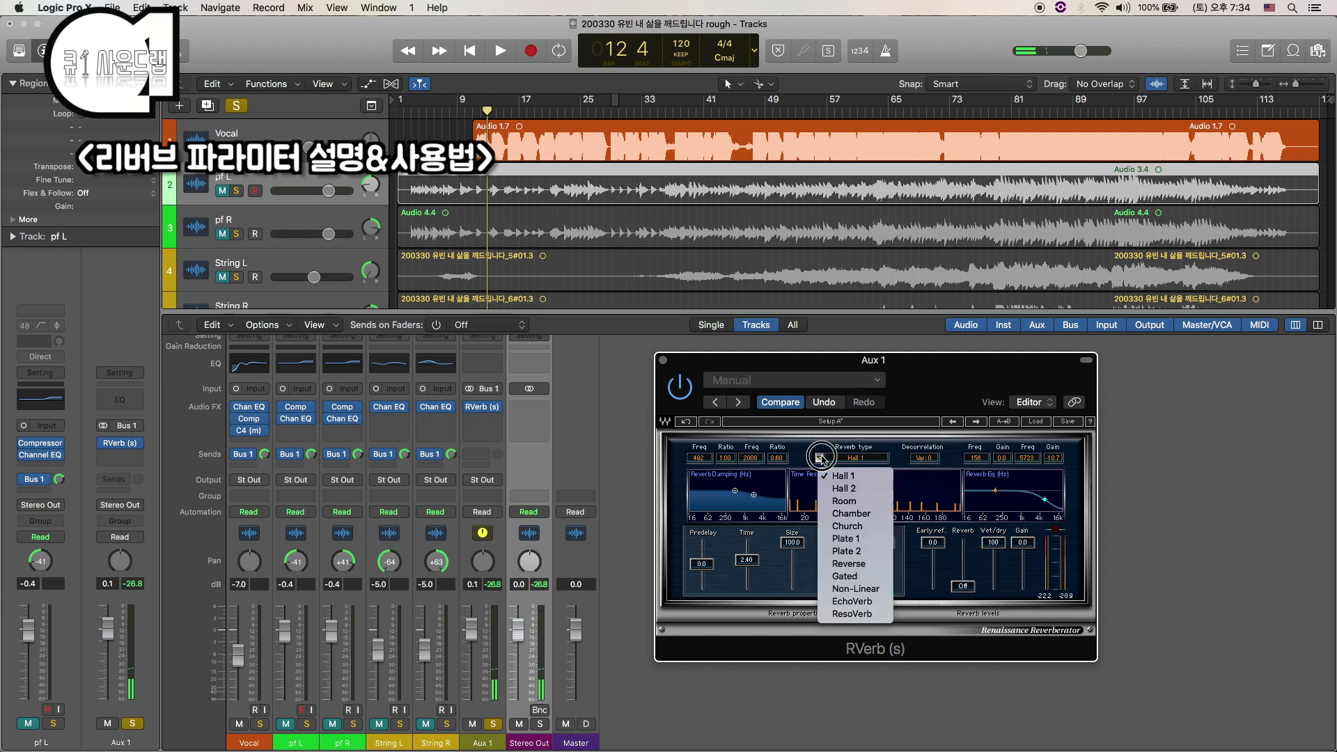
left_click(875, 542)
key("space")
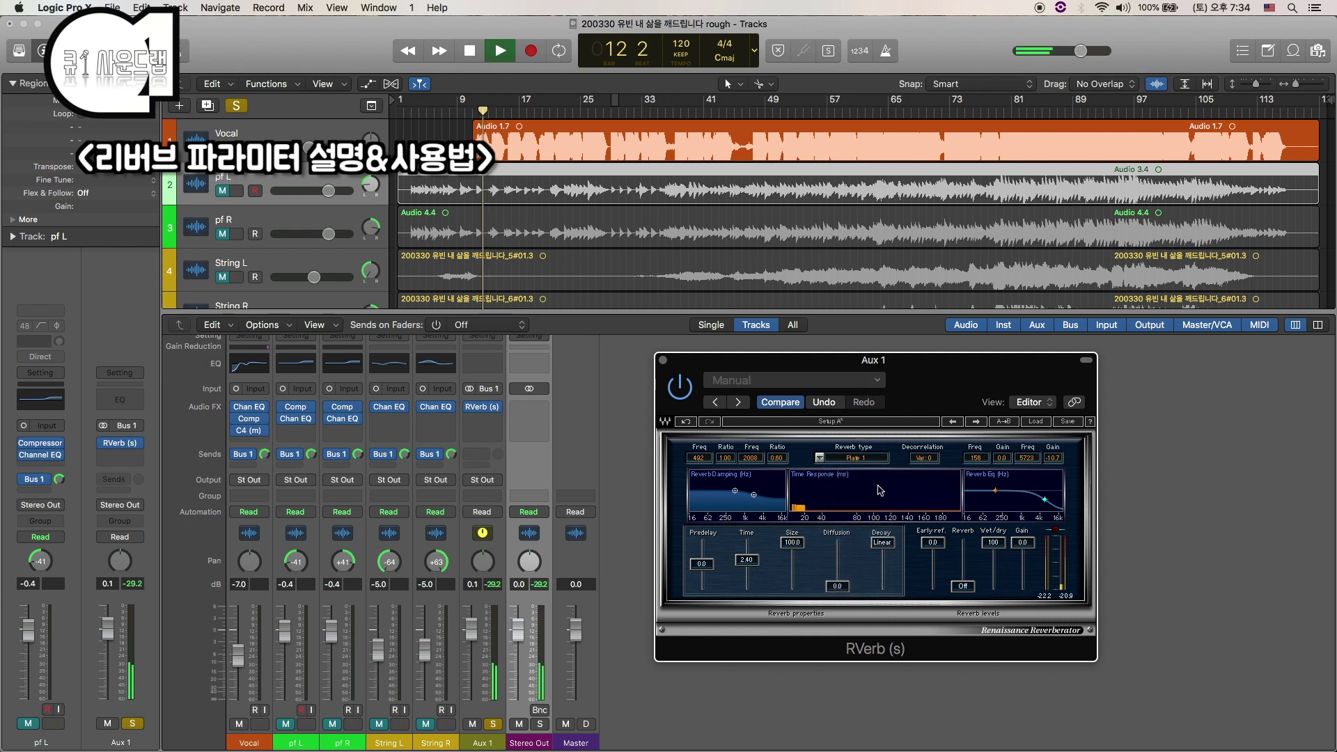
key("space")
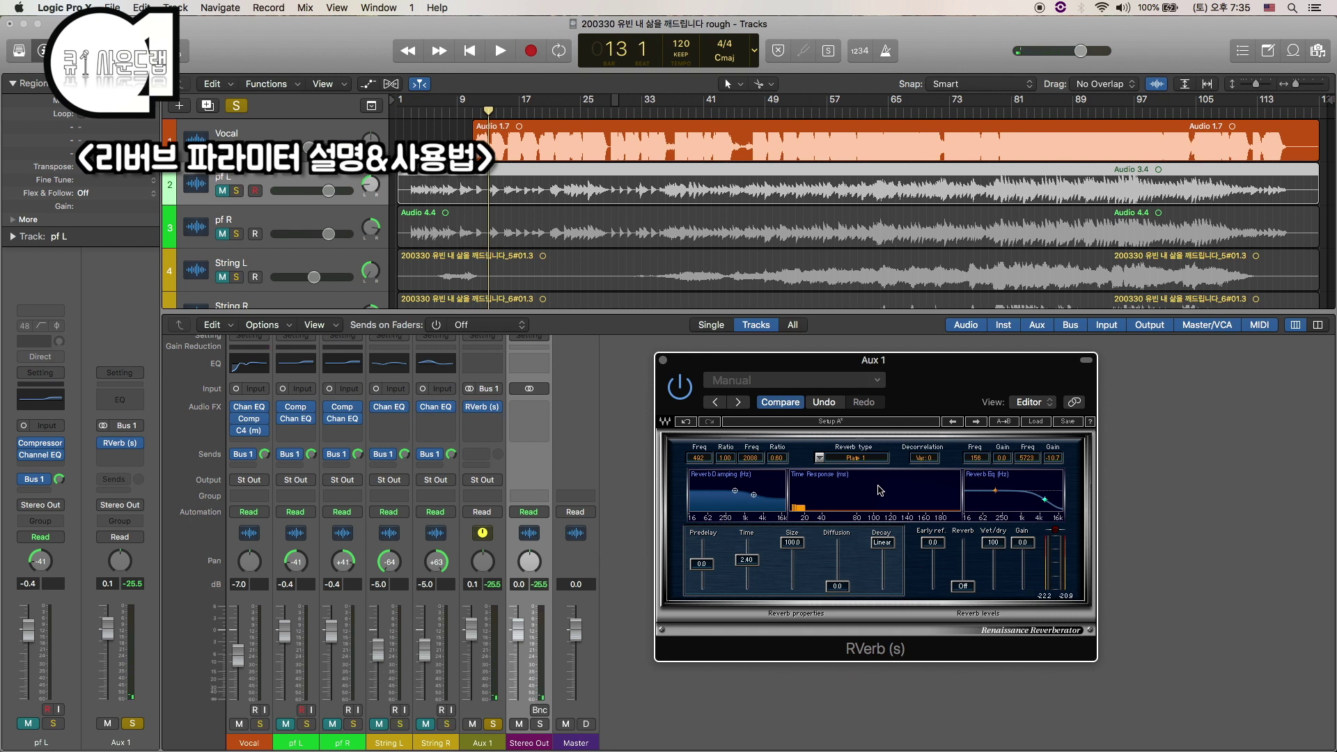
scroll(870, 463, "down", 1)
key("space")
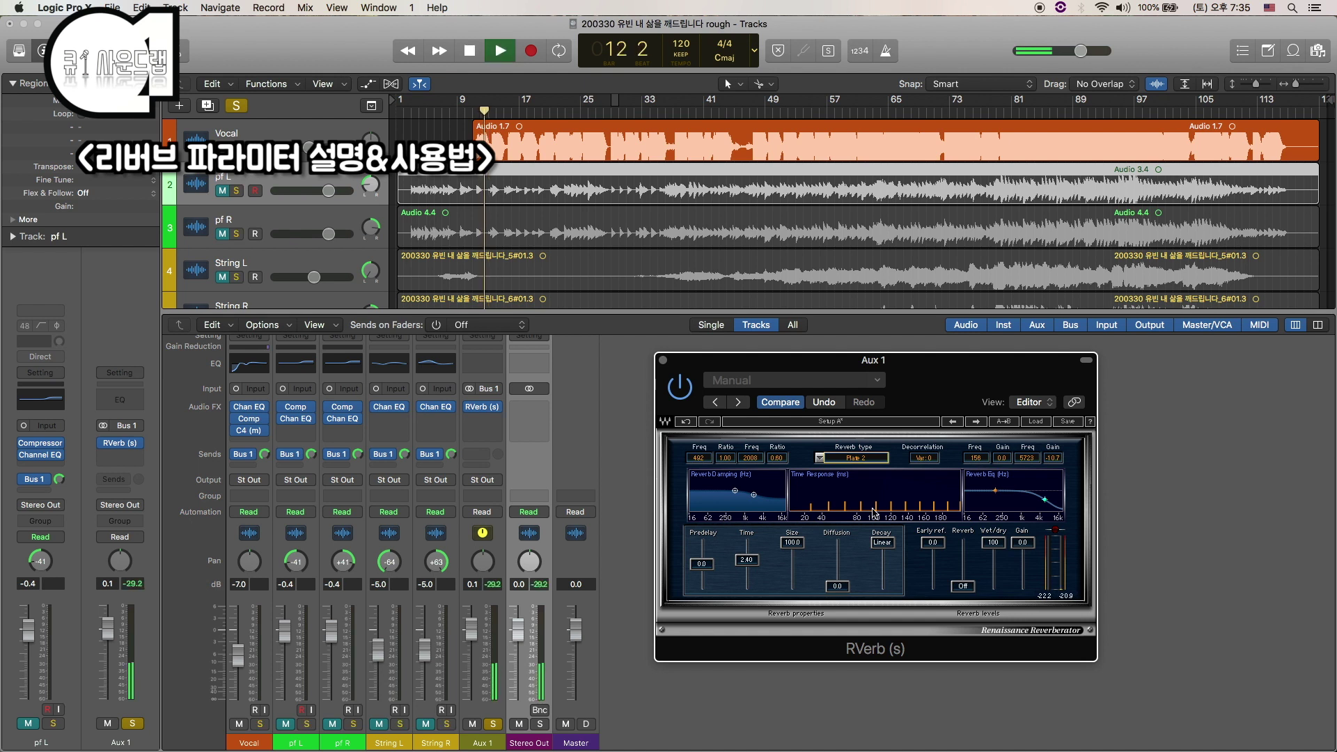
key("space")
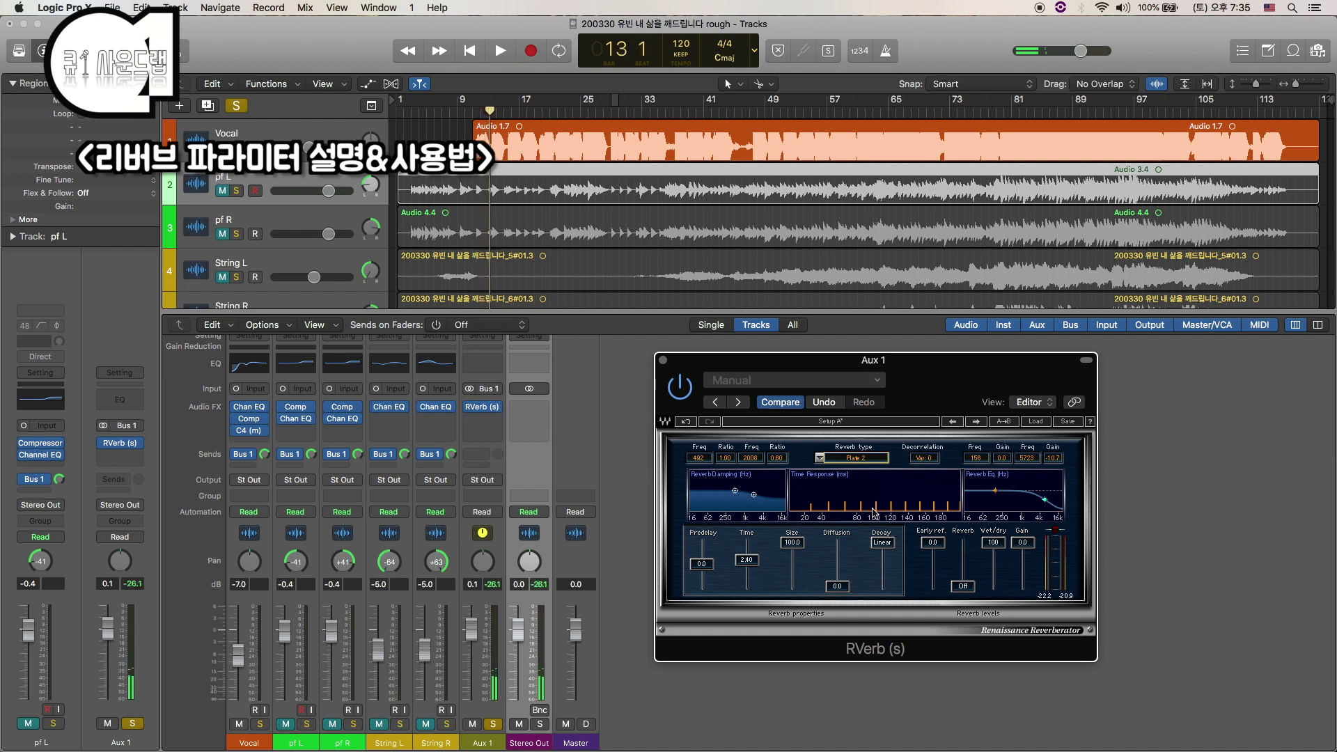
Step: Restore the RVerb's Reverb level to 0.0 and set the reverb type to Plate 1
scroll(818, 461, "up", 1)
scroll(954, 599, "up", 1)
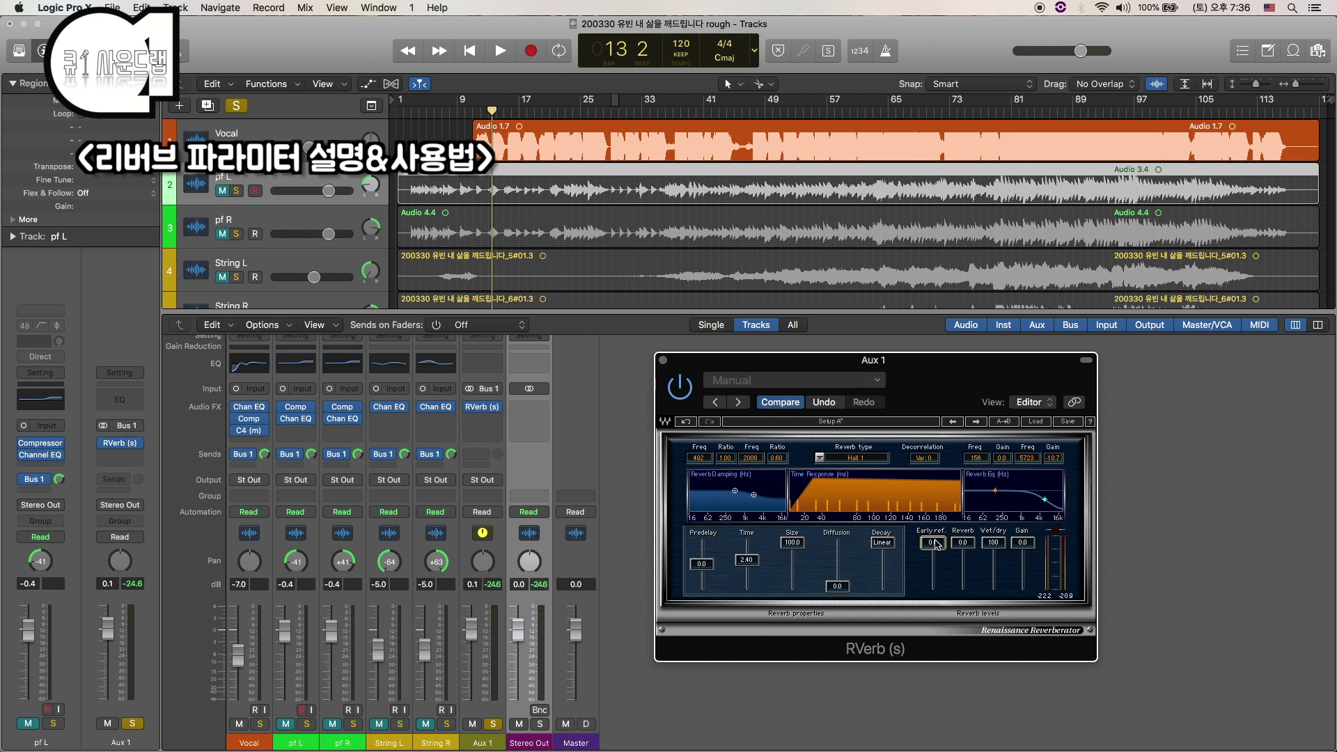
left_click(820, 458)
left_click(855, 539)
Step: Turn off the solo on Aux 1 and play the vocal together with its Plate 1 reverb
left_click(494, 724)
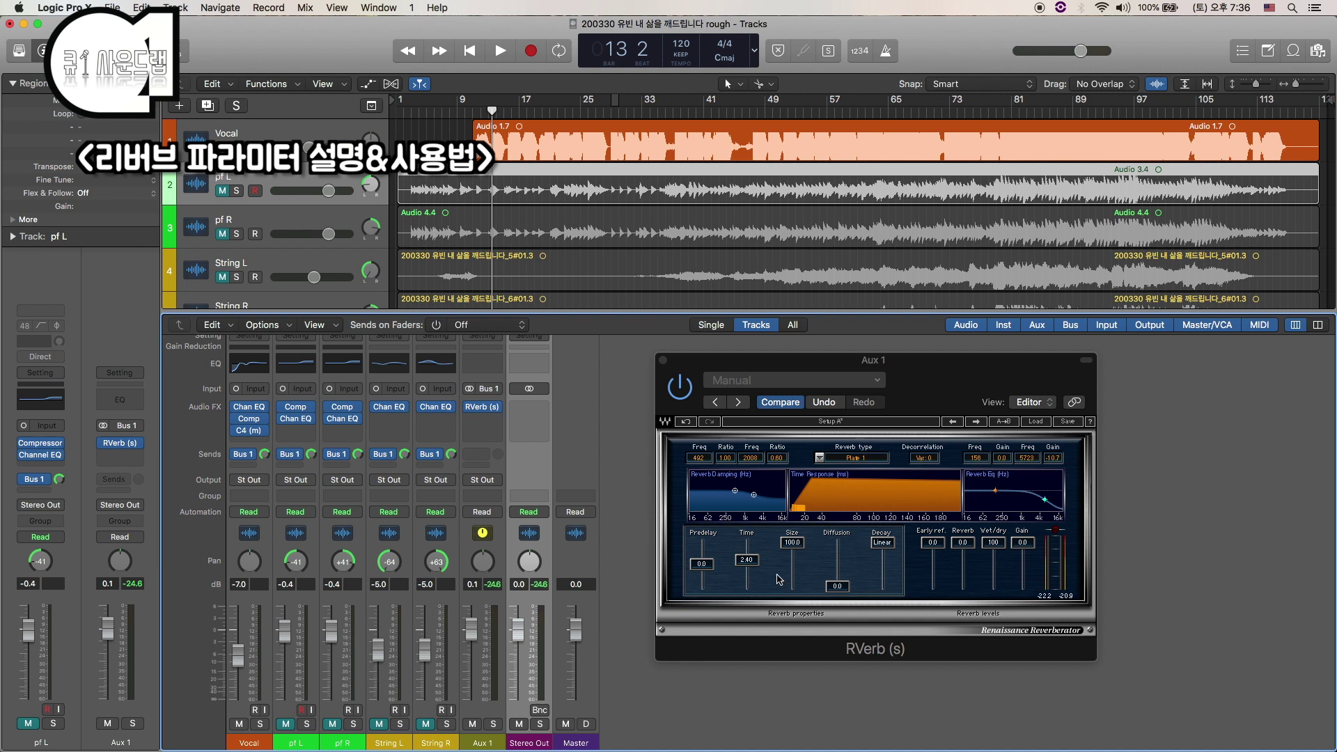
key("space")
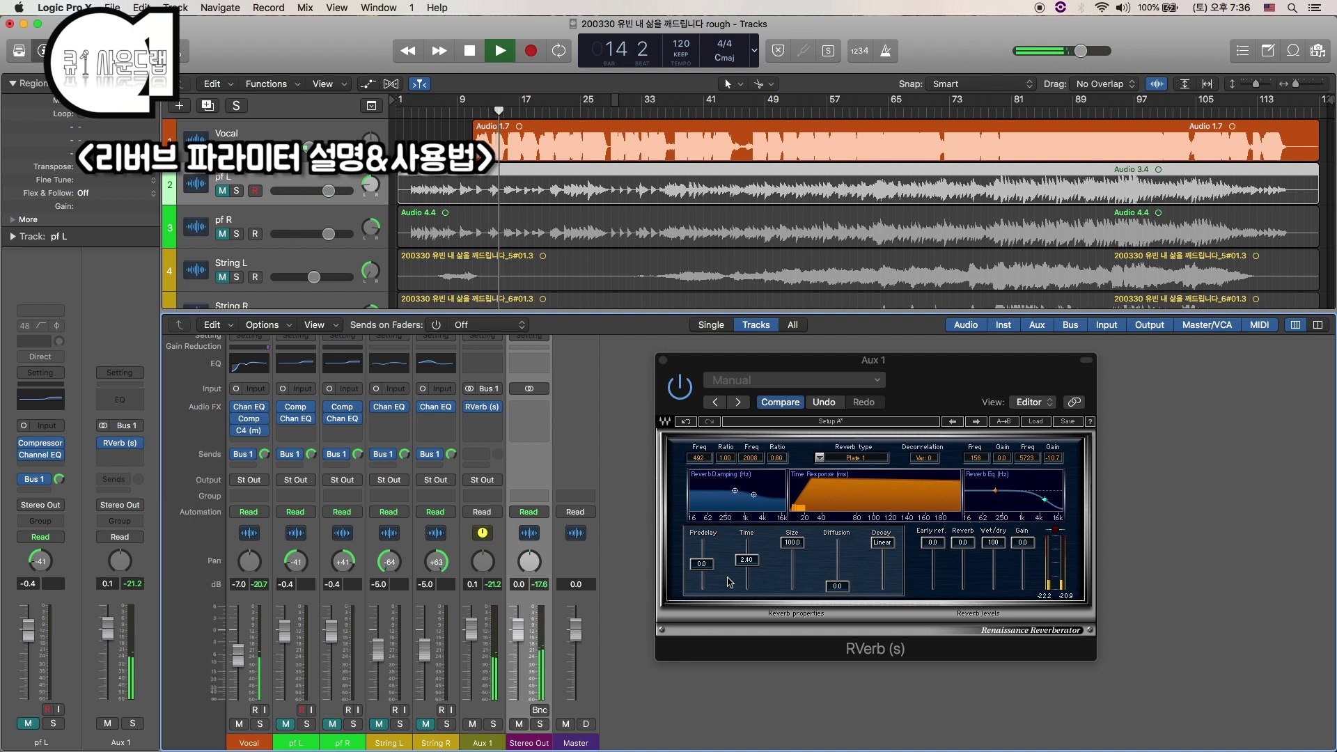
key("space")
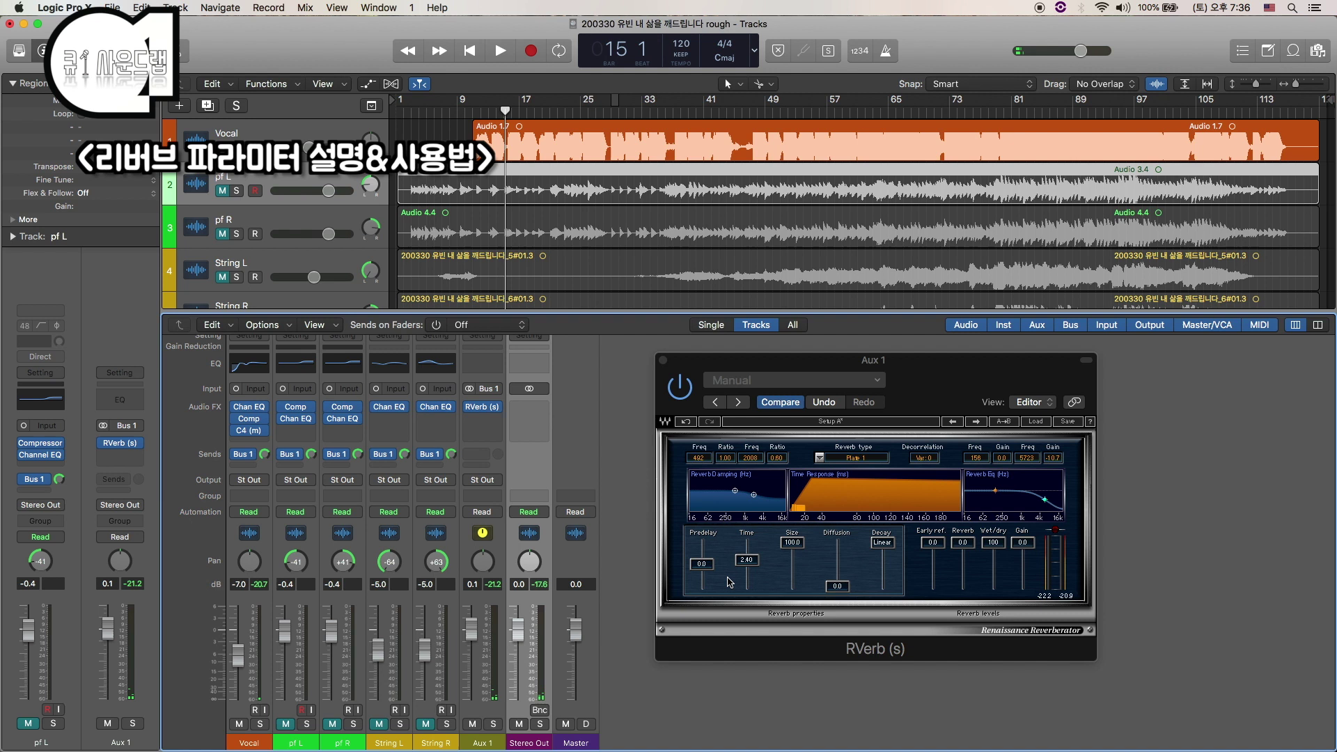
Step: Set the RVerb's predelay to 160 and play the vocal passage
left_click_drag(701, 563, 707, 544)
key("space")
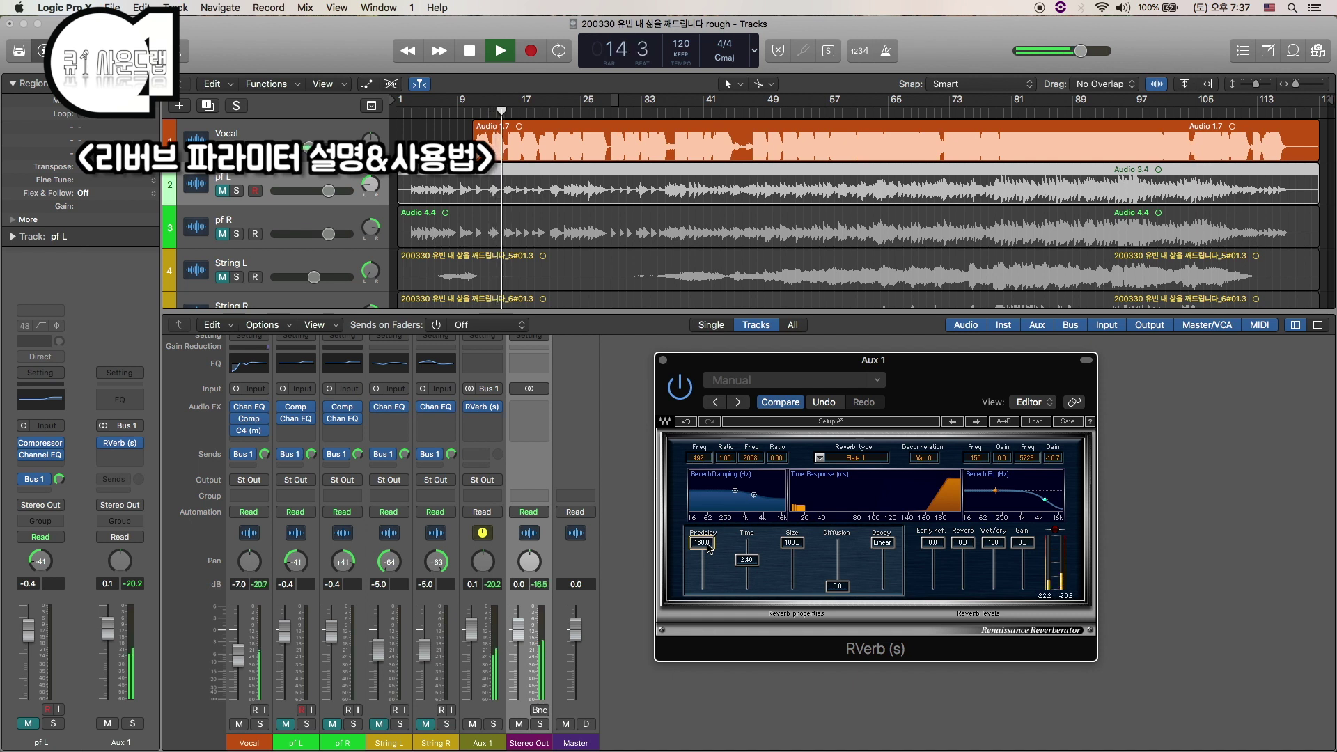
key("space")
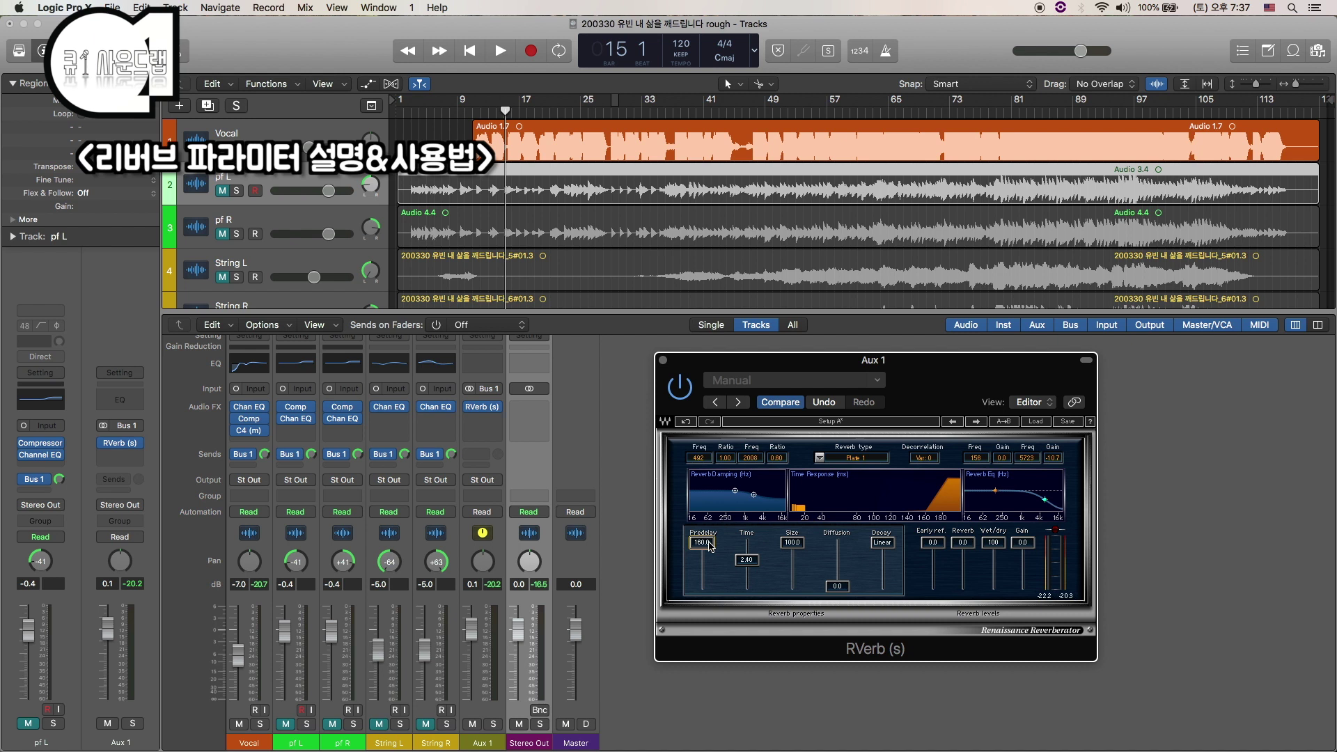
Step: Lower the RVerb's predelay to 16.0 and play the vocal from around bar 12
left_click_drag(709, 545, 710, 563)
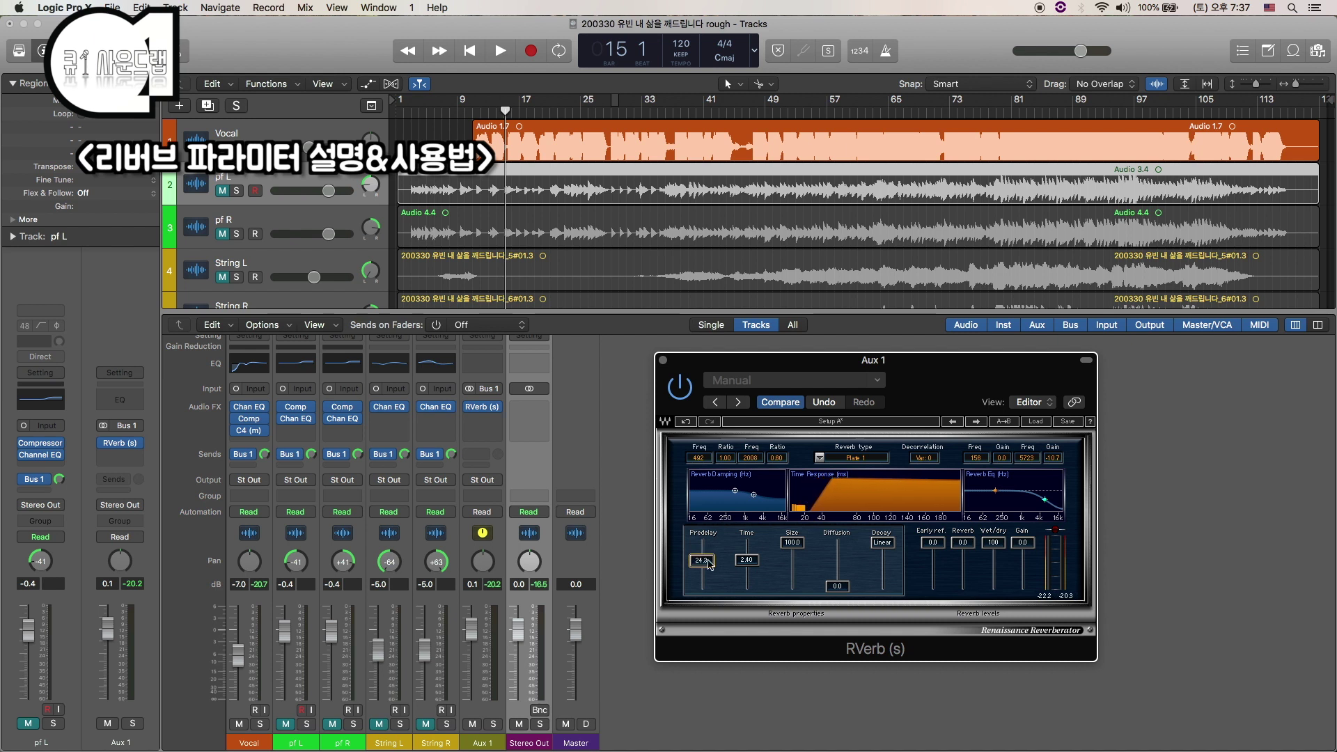
left_click_drag(710, 564, 709, 566)
key("space")
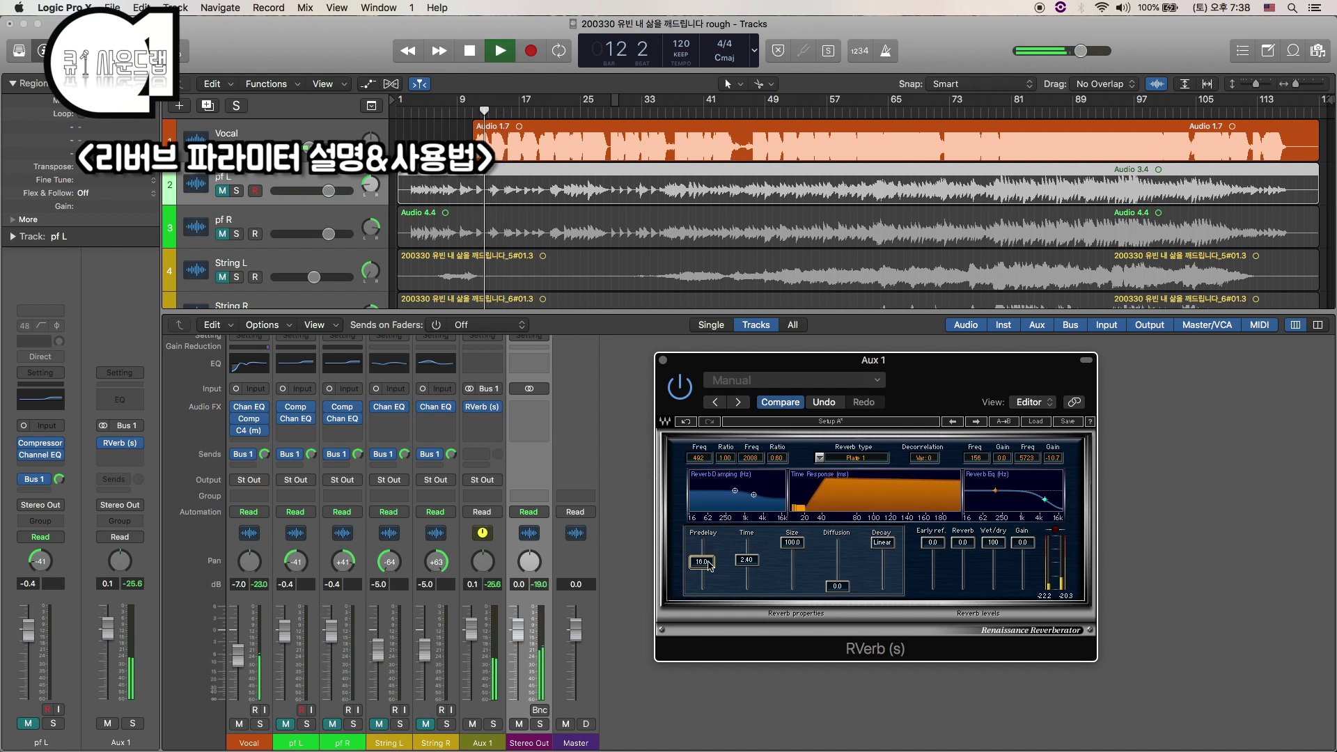
key("space")
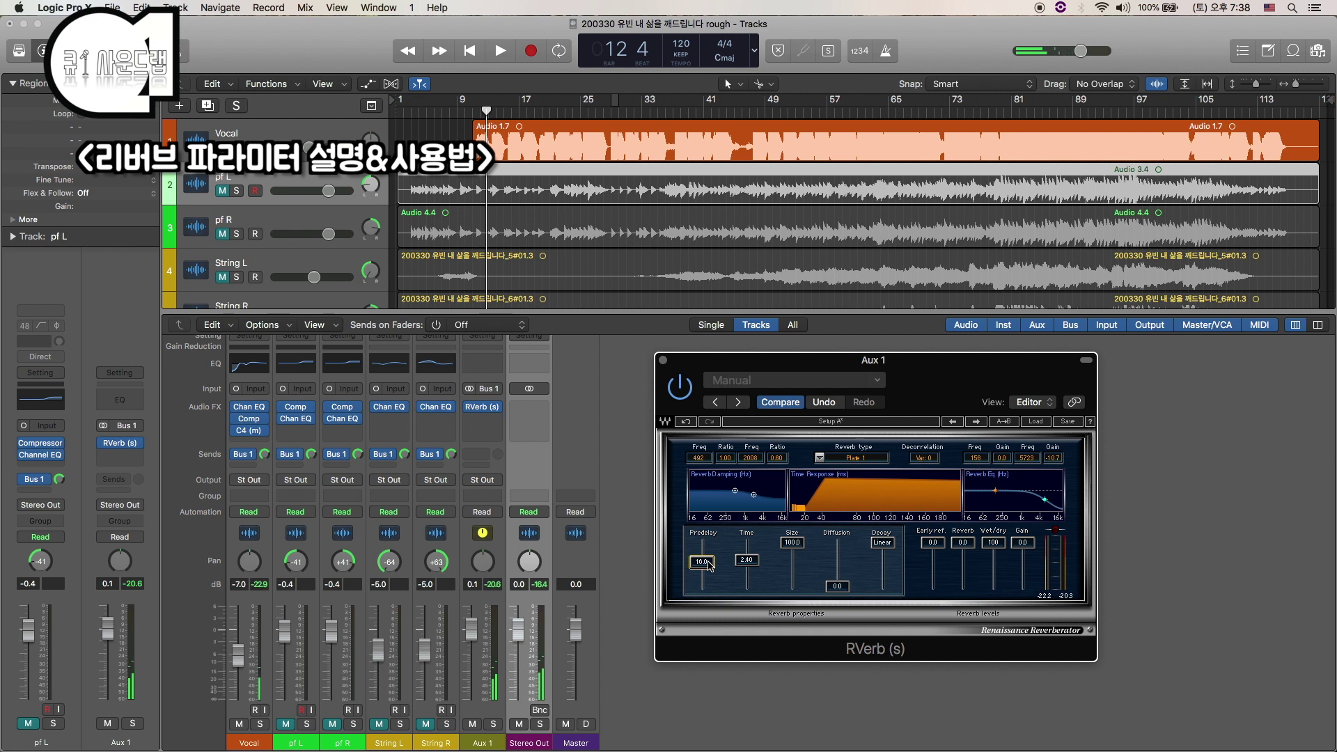
Step: Raise the RVerb's reverb time to about 7.1 and play the vocal passage
left_click(753, 563)
left_click_drag(753, 563, 753, 555)
key("space")
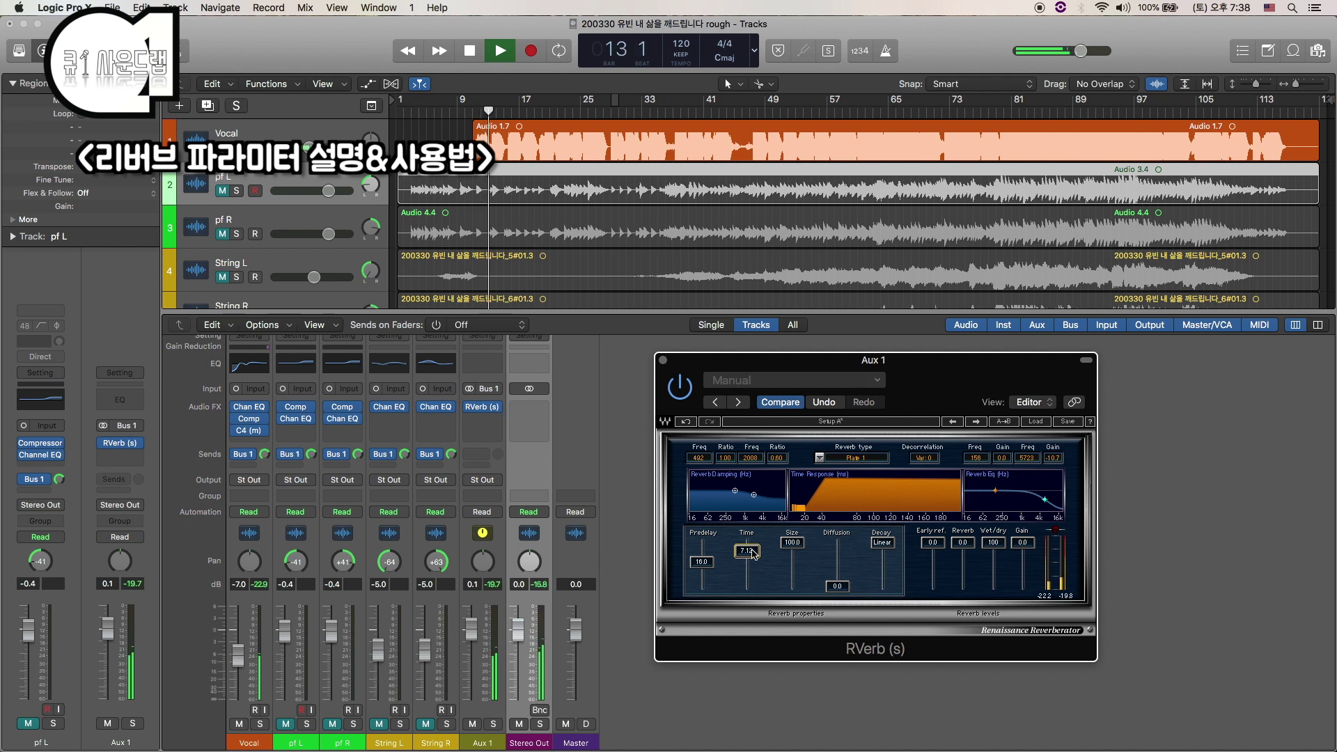
key("space")
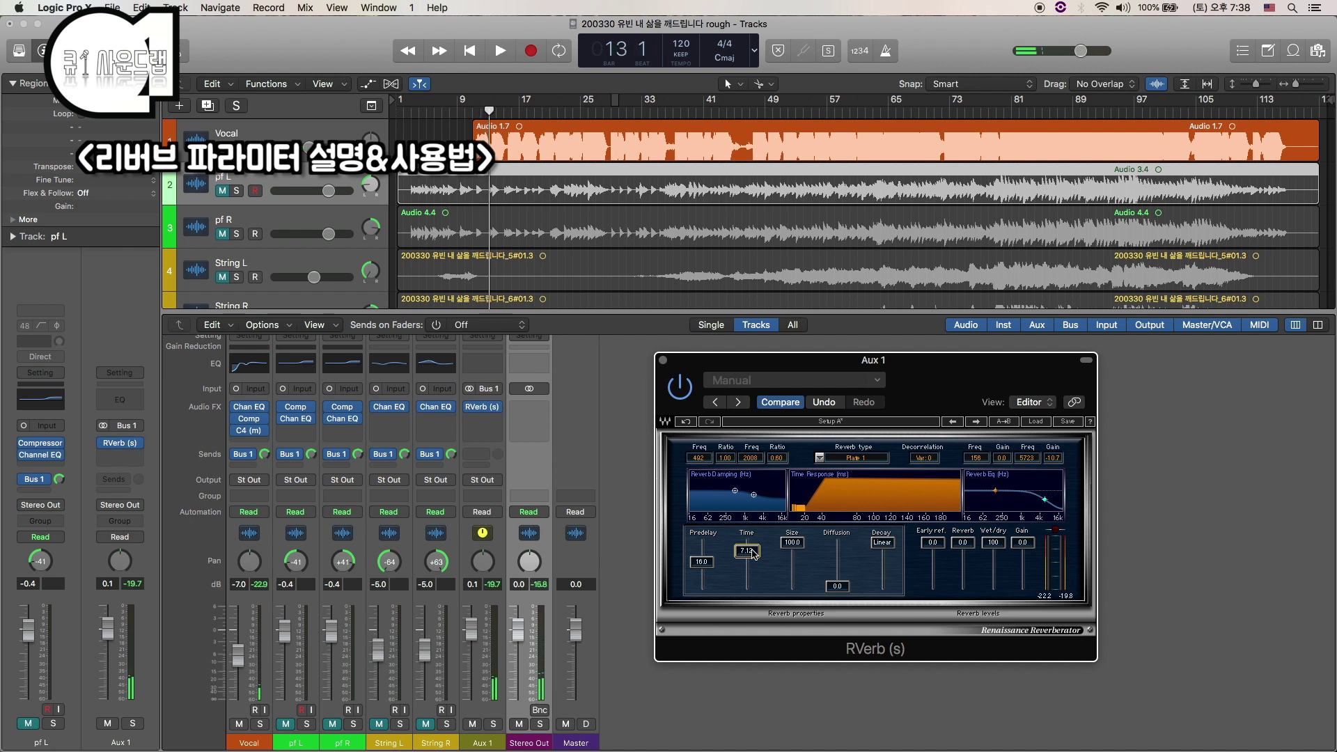
Step: Lower the RVerb's reverb time to under 1 second and play the vocal passage
left_click_drag(752, 554, 753, 579)
key("space")
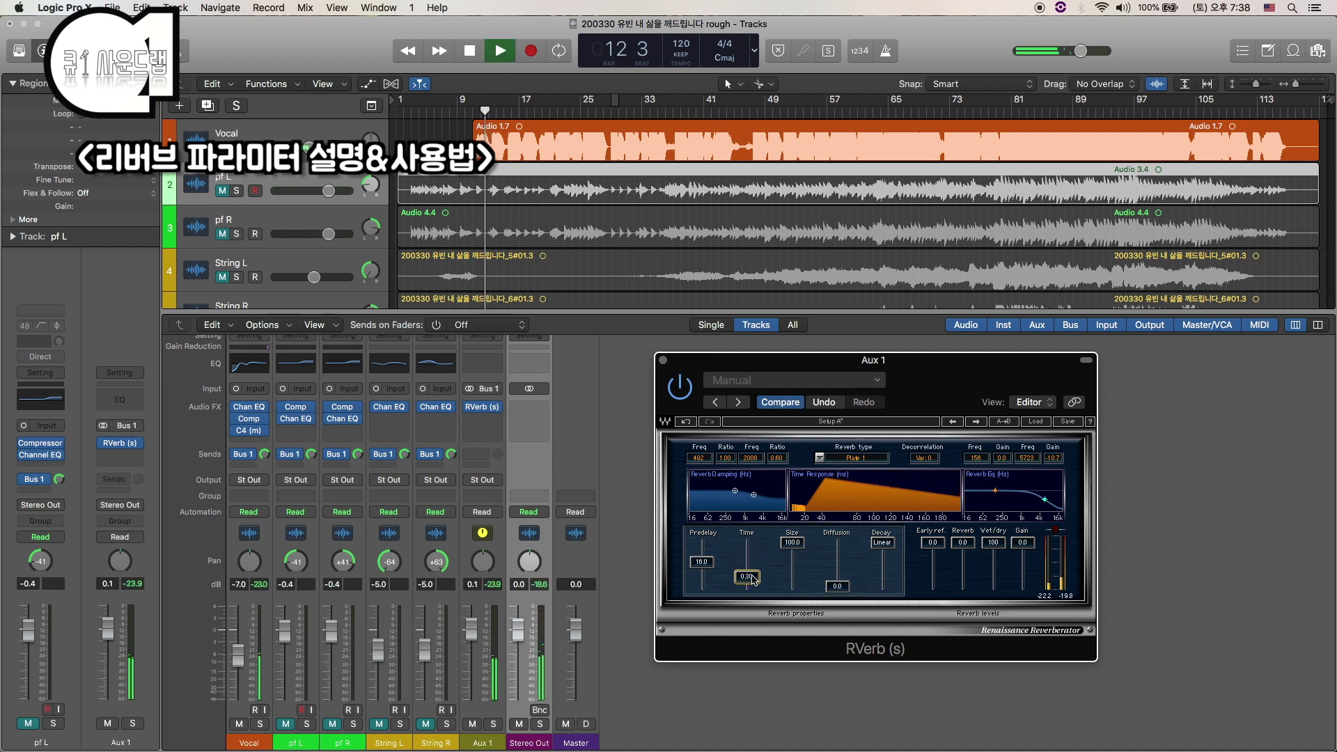
key("space")
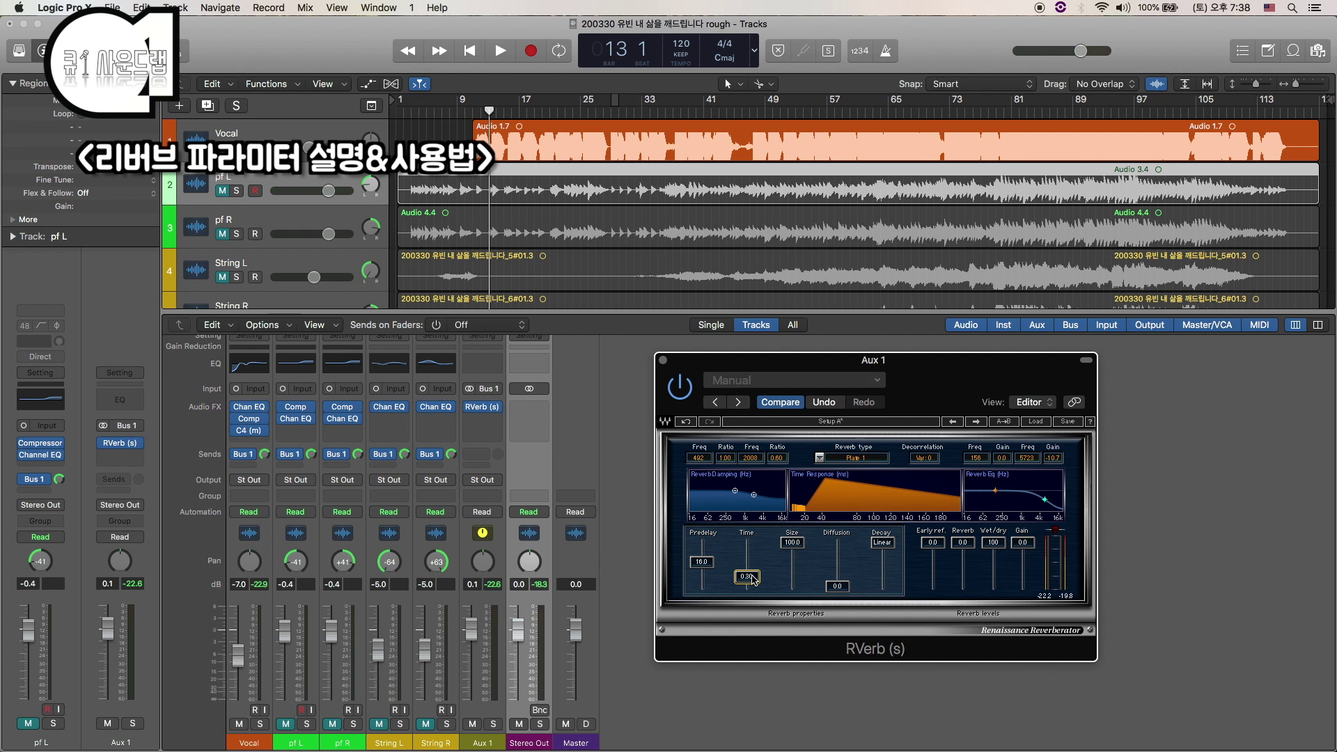
Step: Set the RVerb's reverb time to about 2.1 and play the vocal passage
left_click_drag(746, 576, 753, 563)
key("space")
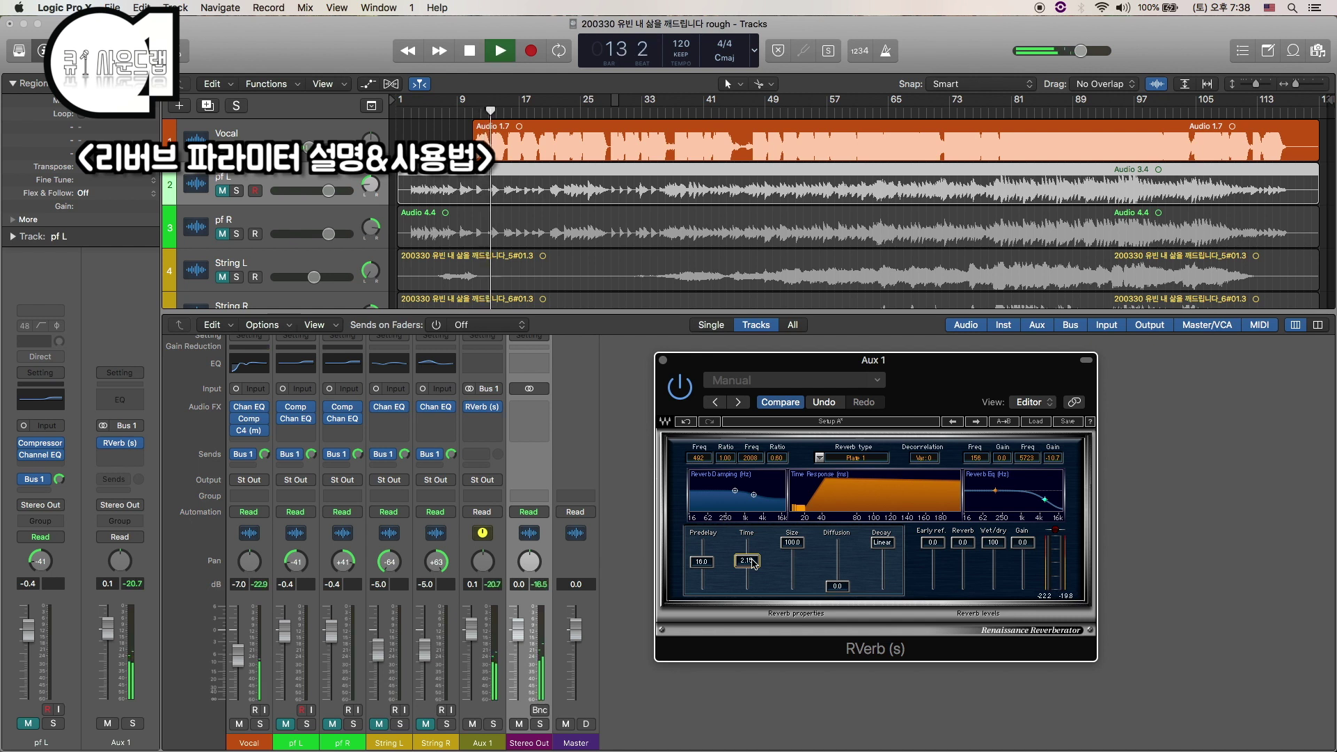
key("space")
Step: Raise the RVerb's reverb time to just under 12 seconds and place the playhead just before bar 13
left_click_drag(754, 563, 753, 549)
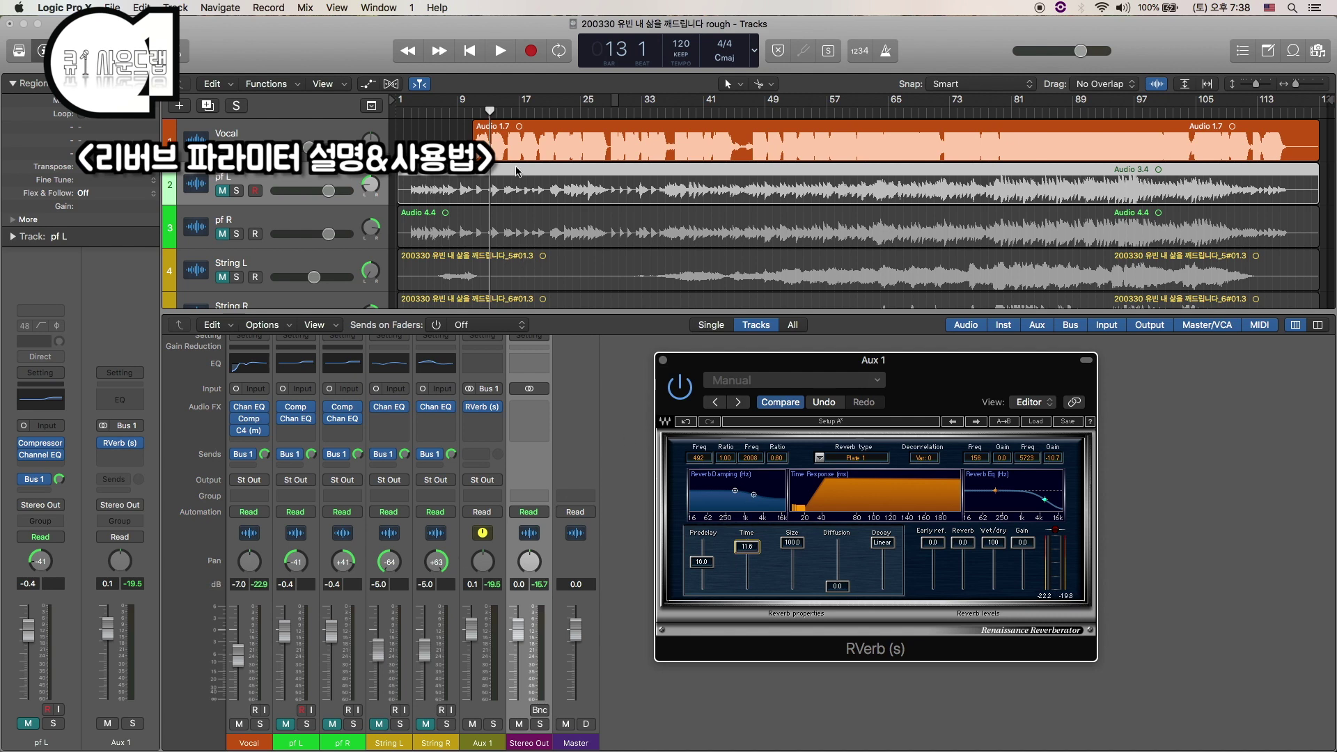
scroll(516, 170, "up", 5)
scroll(515, 171, "down", 2)
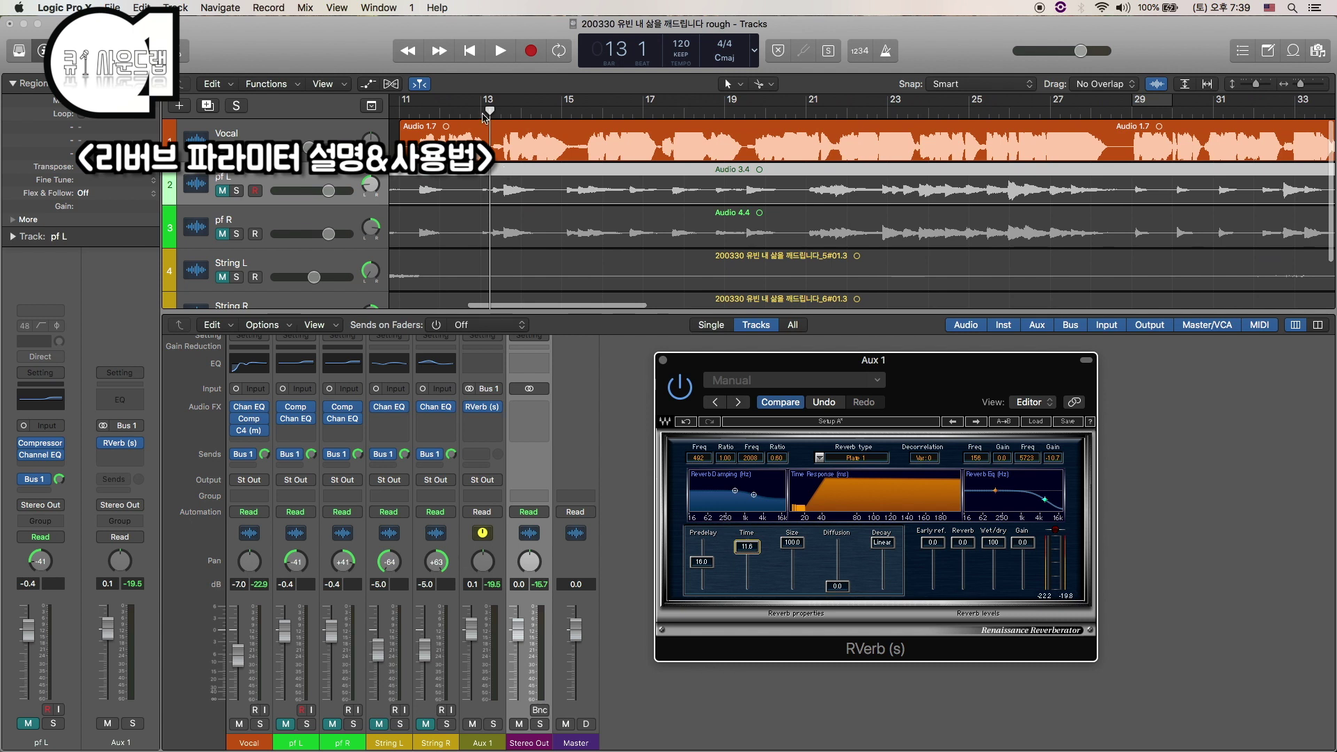
left_click(481, 112)
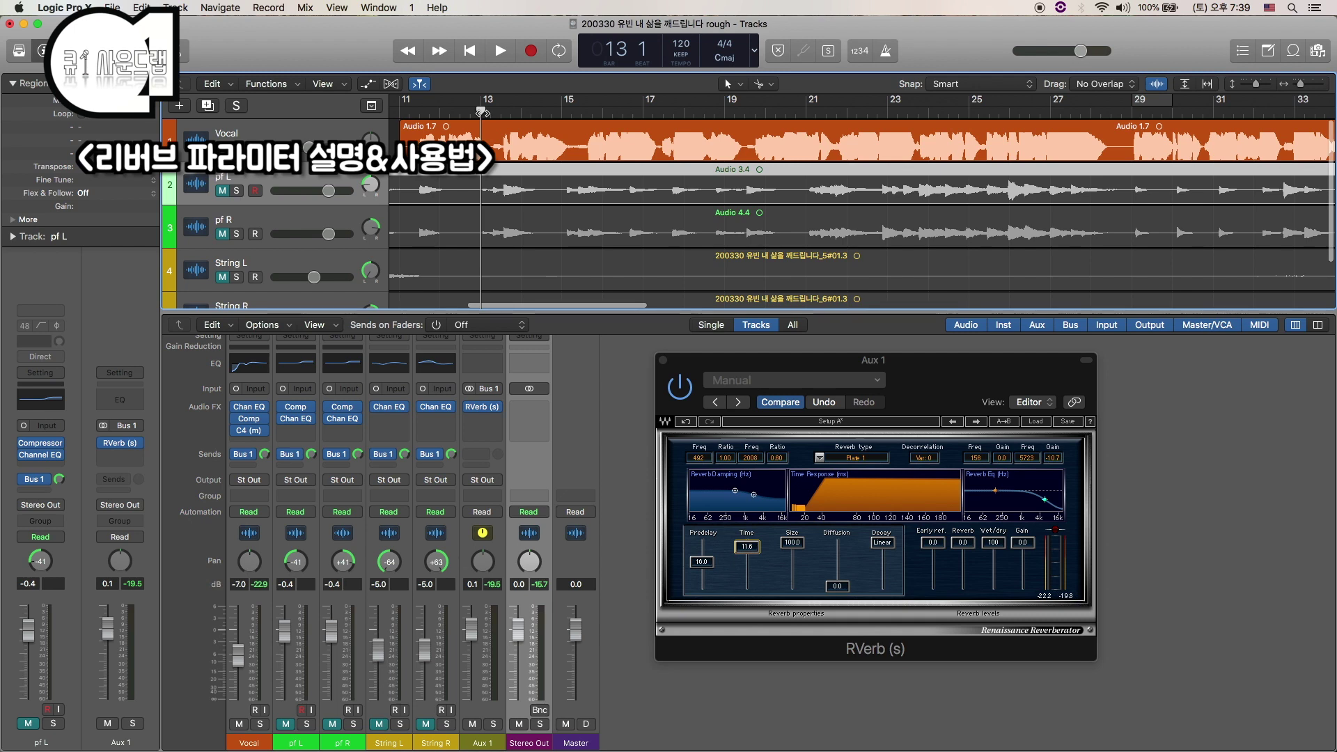
left_click(480, 122)
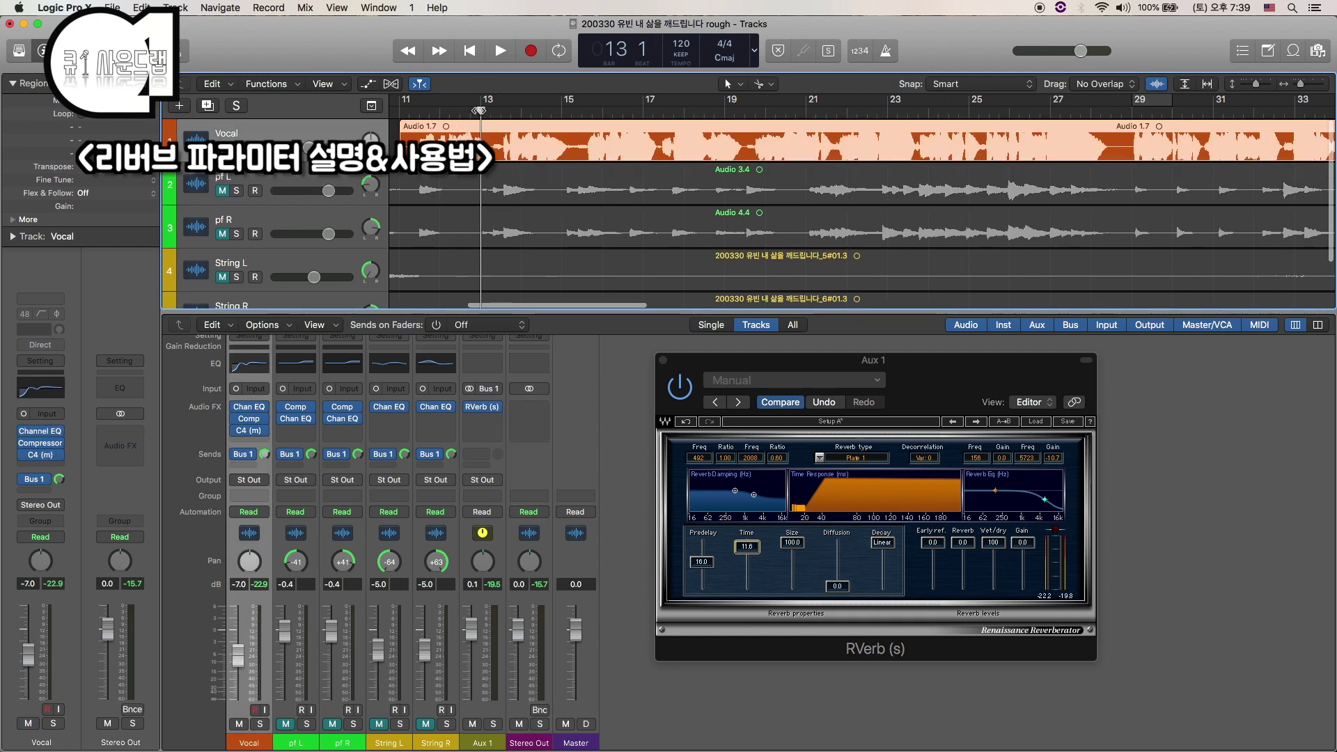
Step: Bypass the RVerb on Aux 1 and play the vocal without reverb
left_click(680, 391)
key("space")
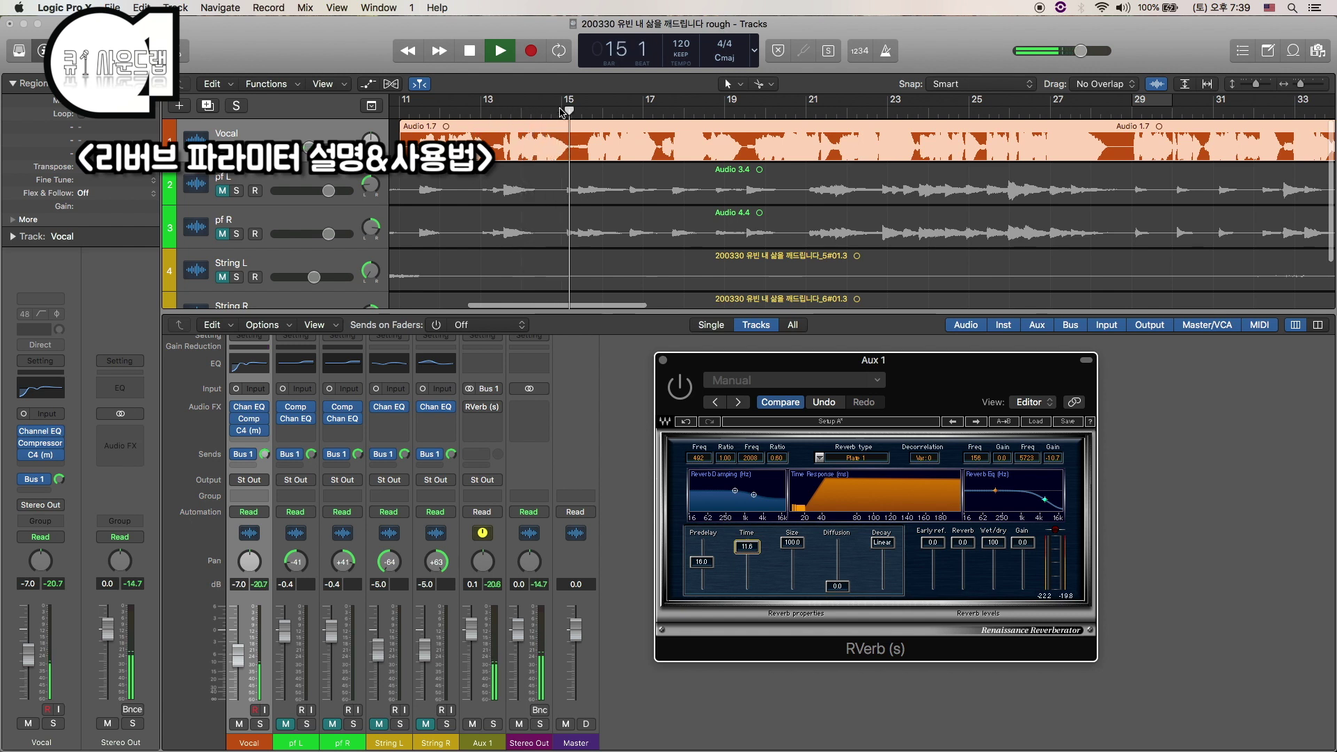
left_click(591, 109)
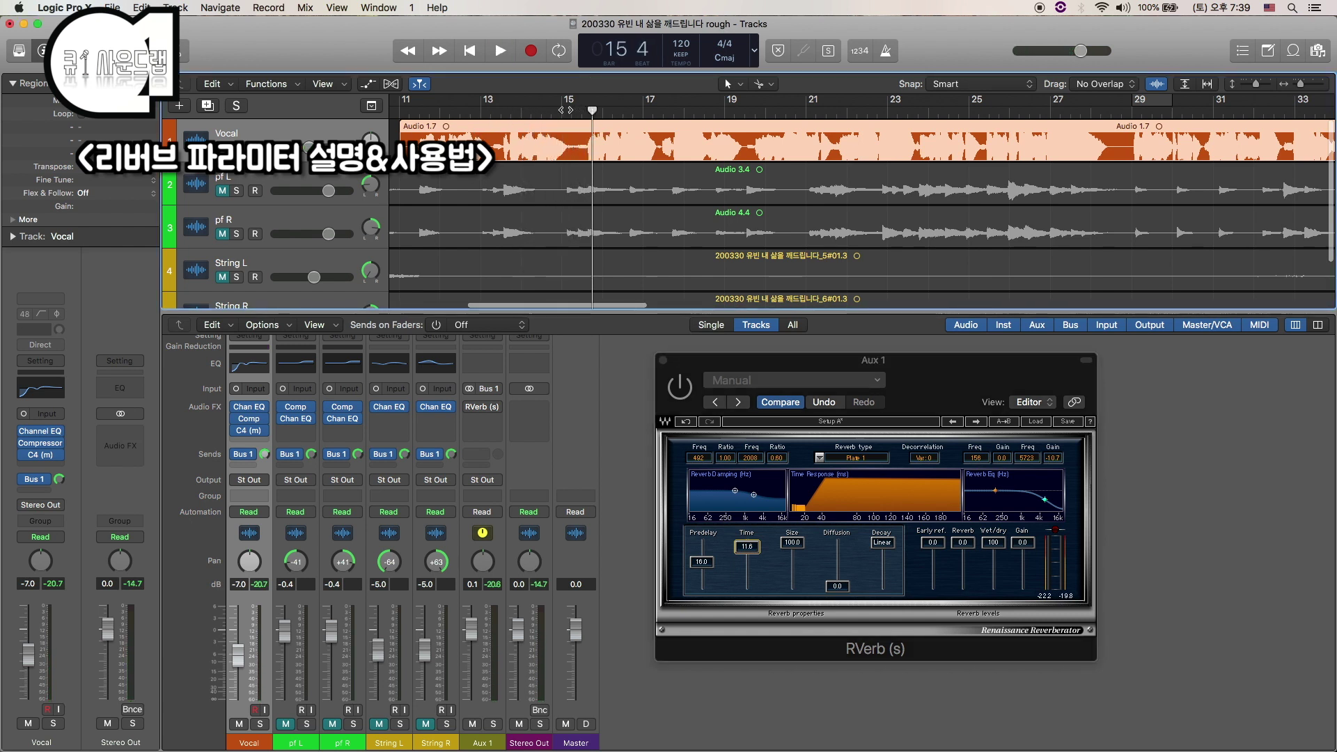
Step: Move the playhead to bar 14, re-enable the RVerb and play the vocal with the long reverb time
left_click(523, 109)
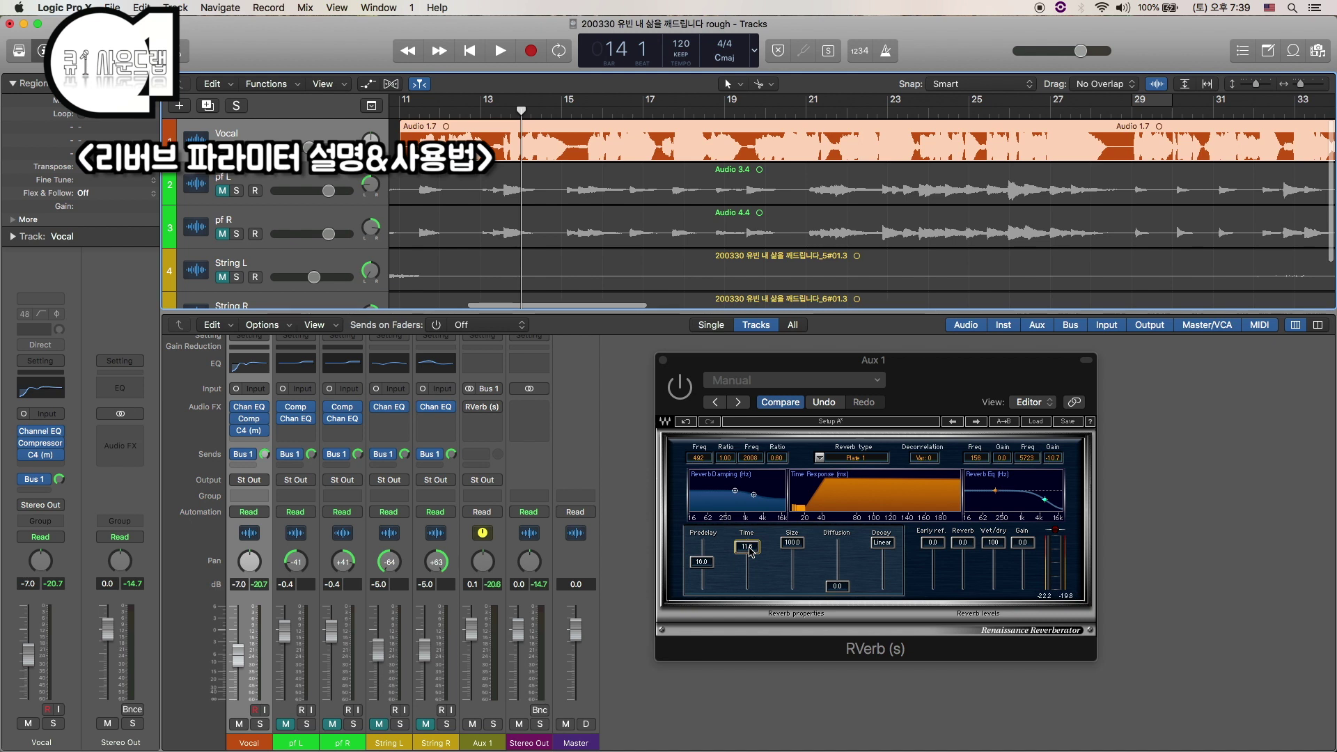
left_click(684, 392)
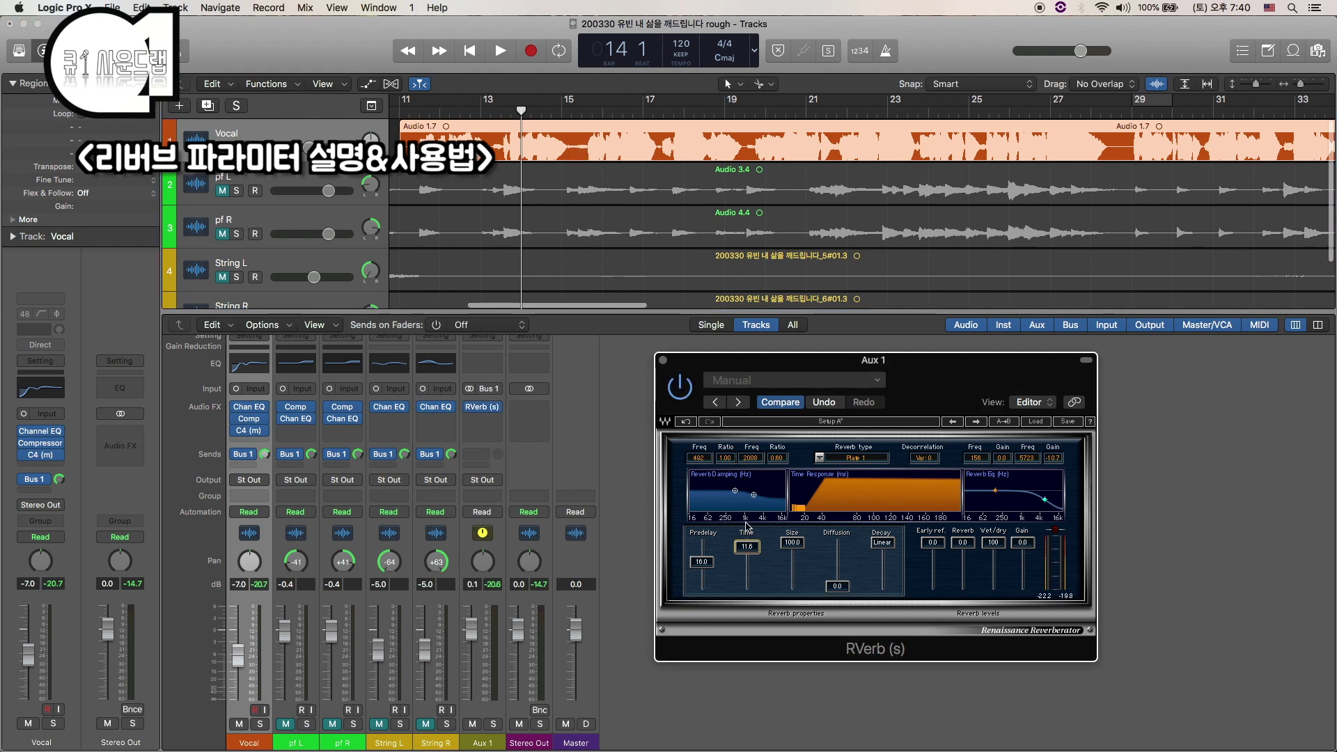
key("space")
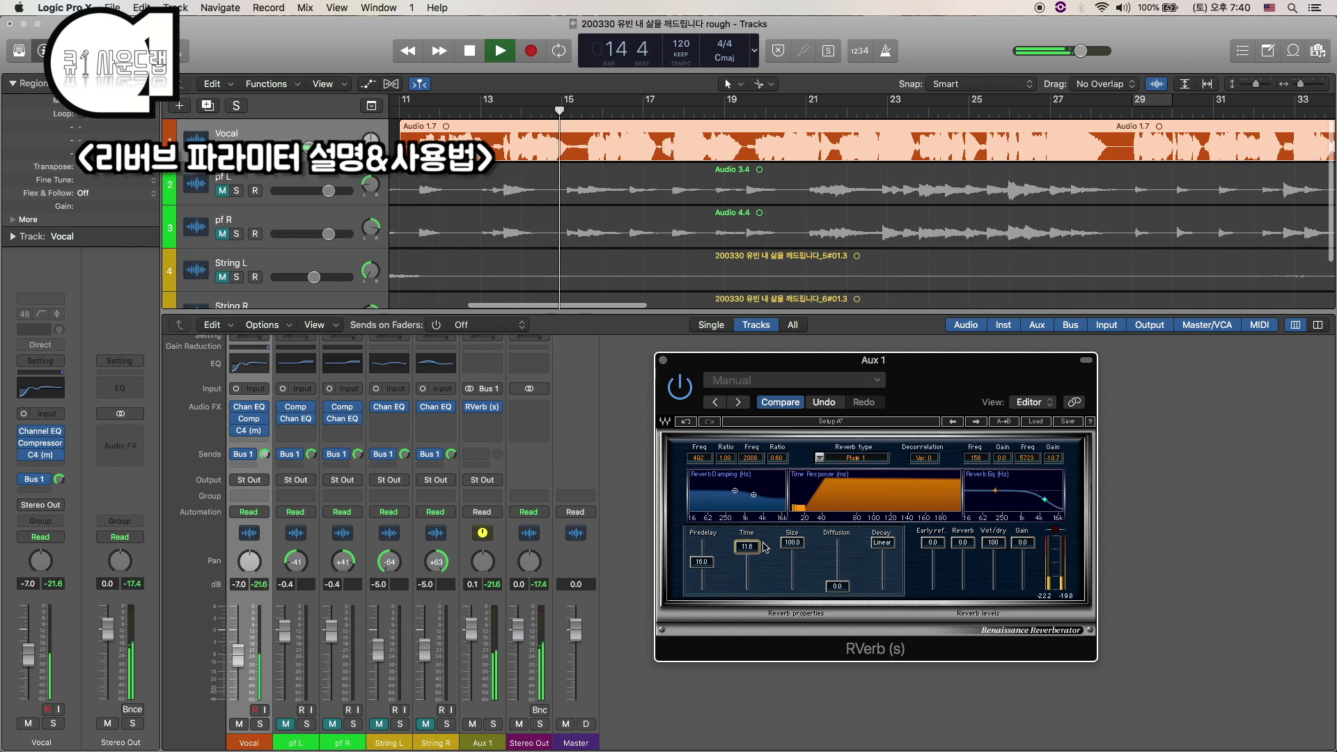
key("space")
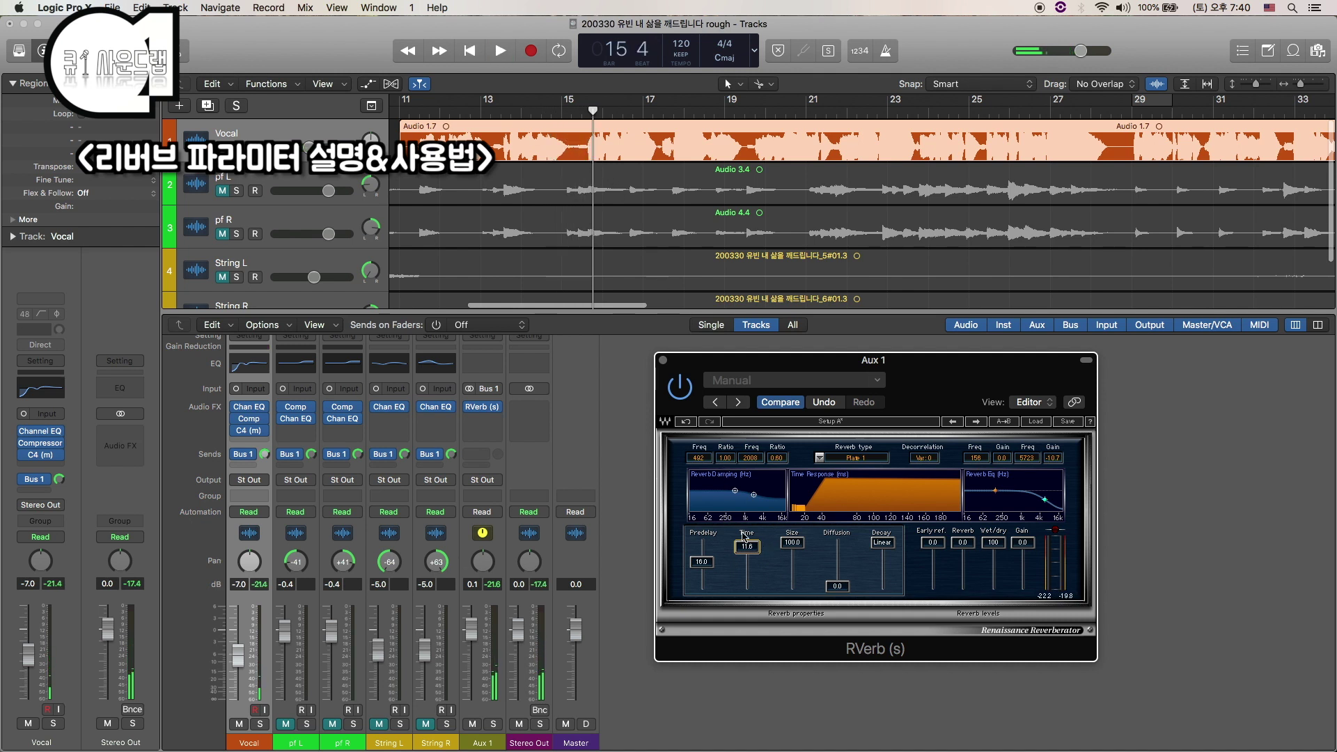
Step: Shorten the RVerb's reverb time to about 1.7 and play the vocal from bar 14
left_click_drag(747, 547, 752, 564)
key("space")
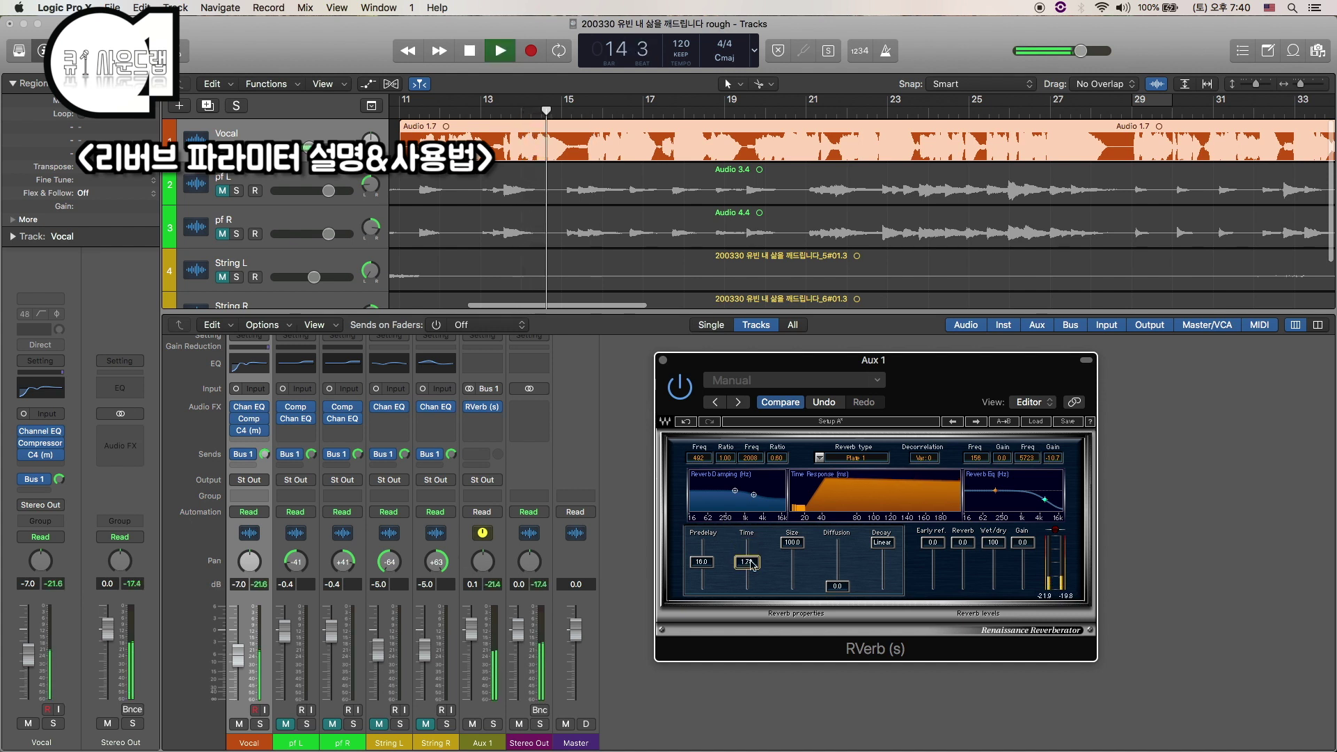
key("space")
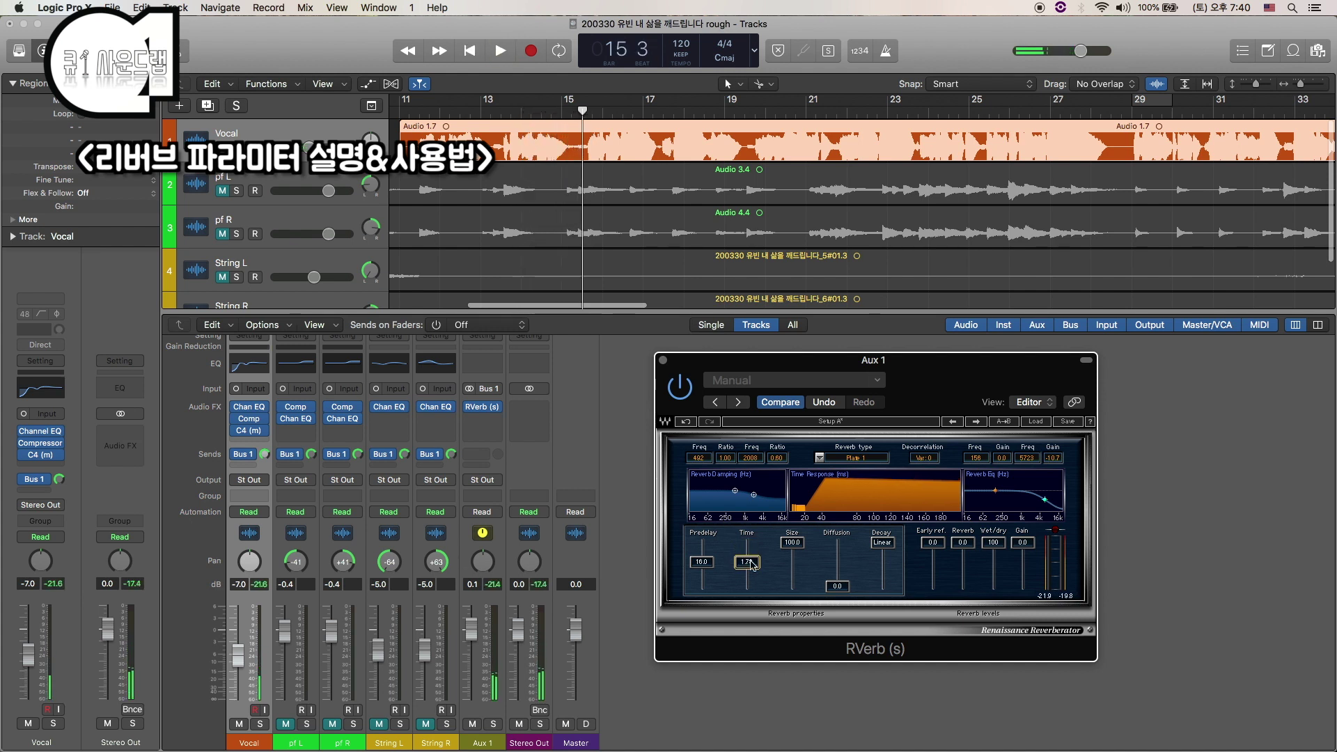
Step: Fine-tune the RVerb's reverb time up to 2.21 and play the vocal passage
key("Up")
key("Up")
key("Up")
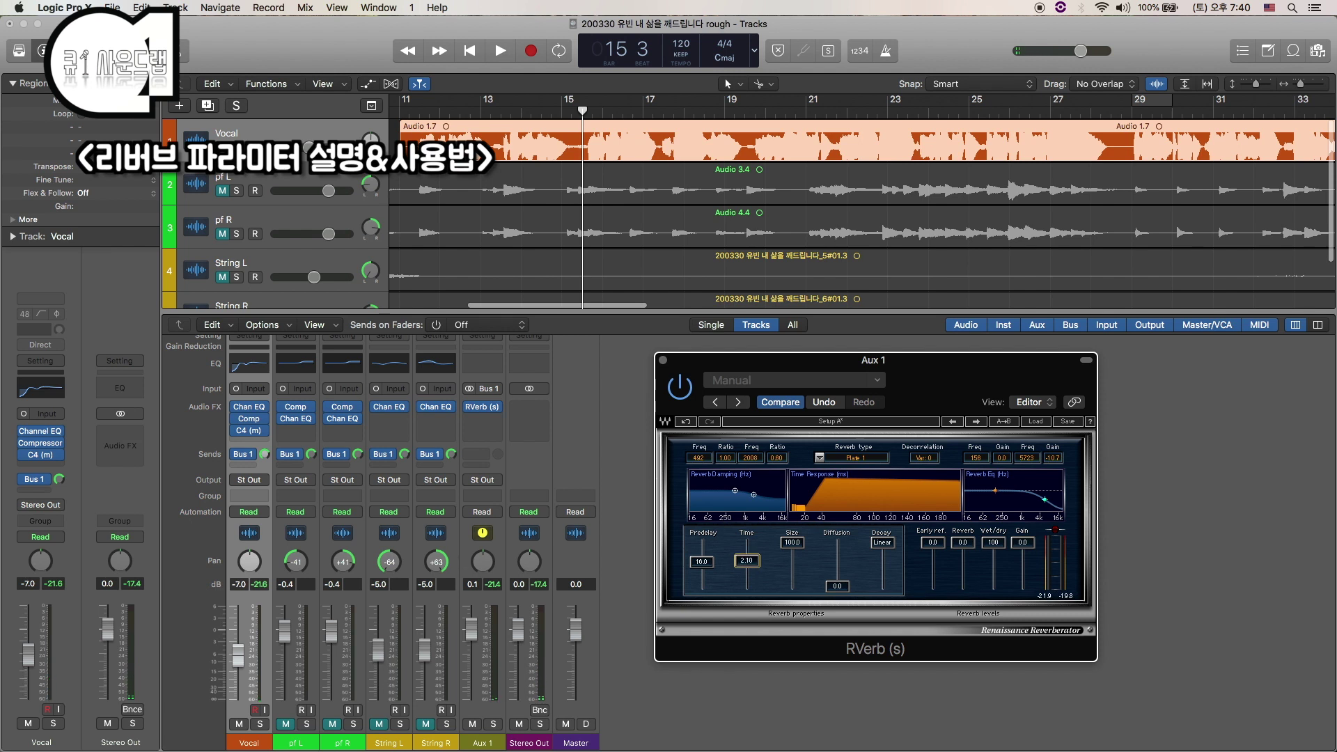
key("space")
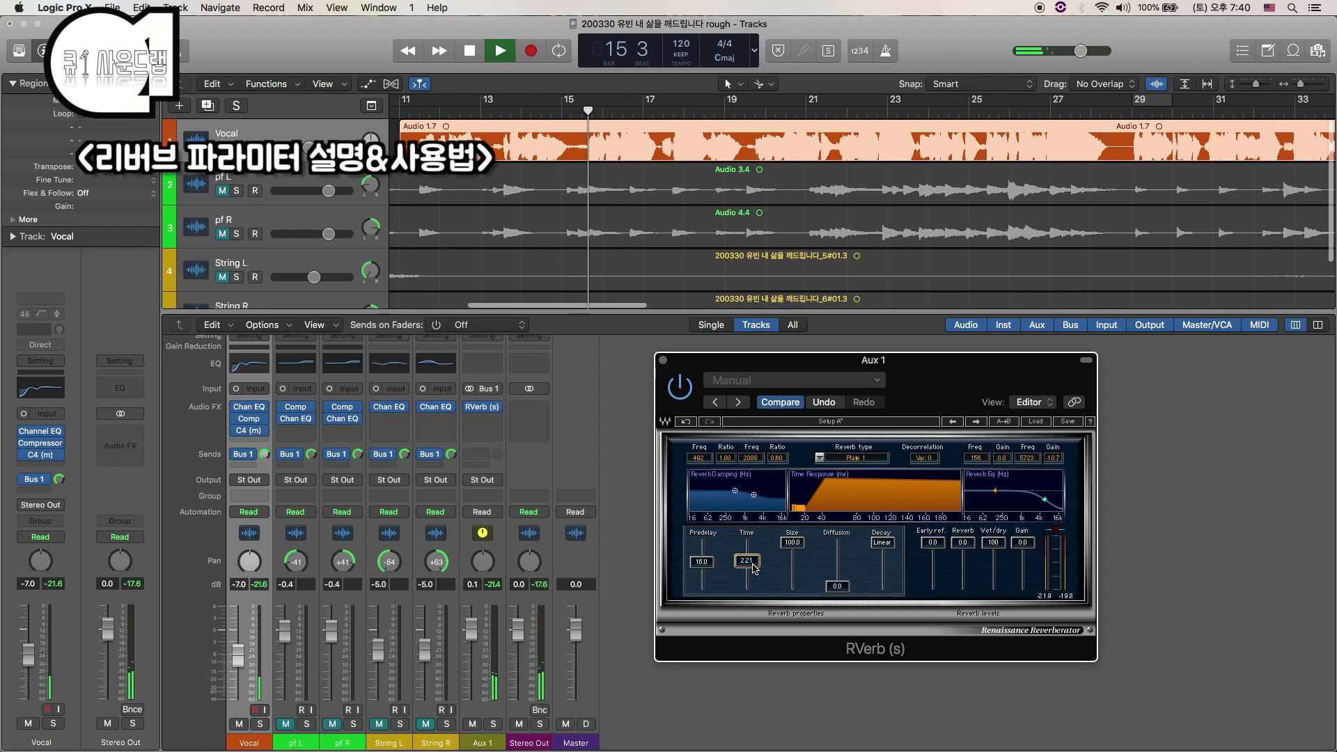
key("space")
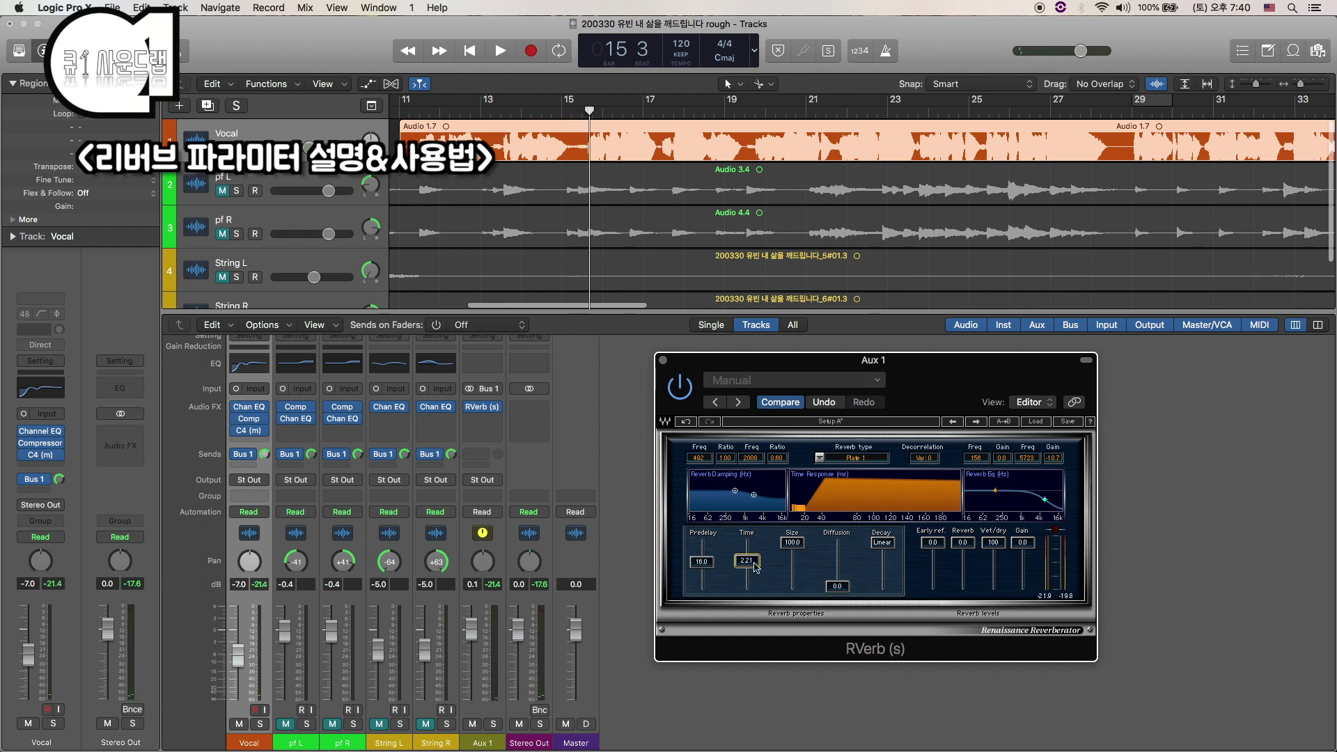
Step: Reduce the RVerb's size to 1.1 and play the vocal with the smallest space
left_click(794, 544)
left_click_drag(792, 542, 792, 586)
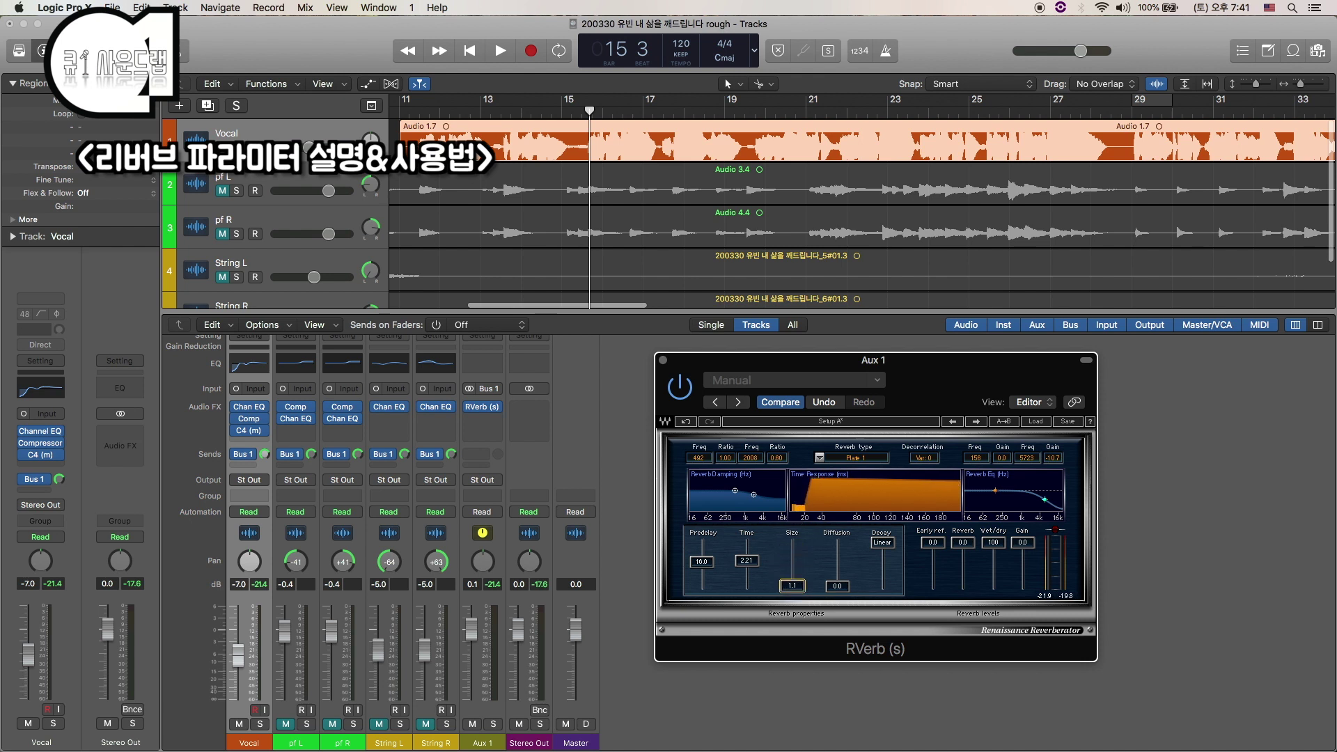
key("space")
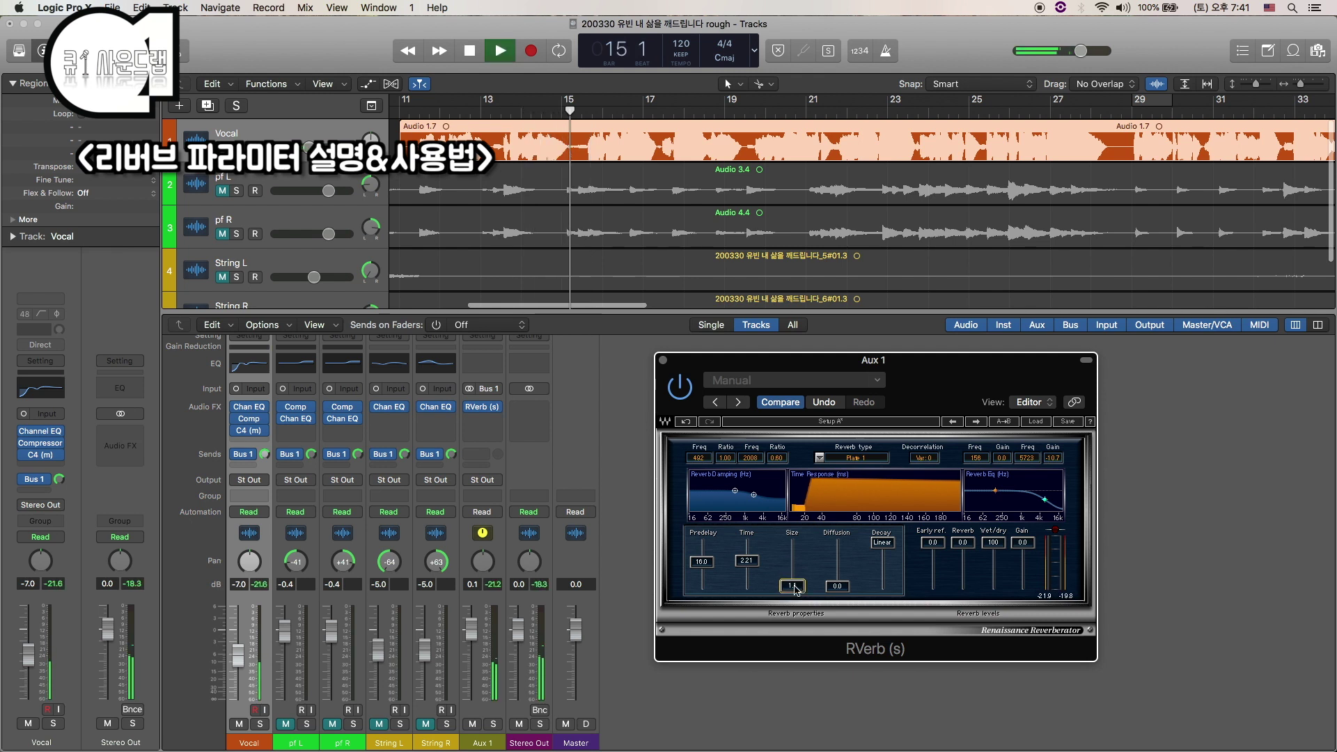
key("space")
Step: Set the RVerb's size back to 100.0 and play the vocal passage twice for comparison
left_click_drag(796, 589, 797, 547)
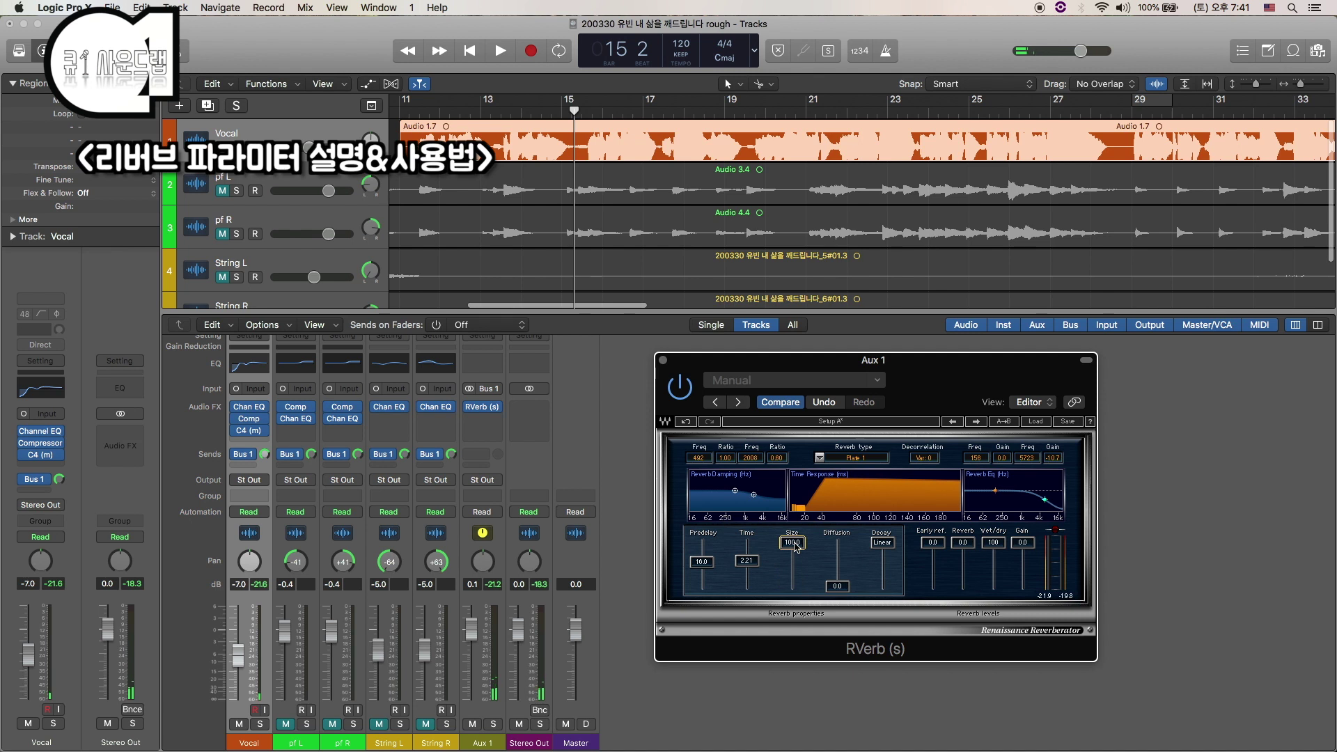
key("space")
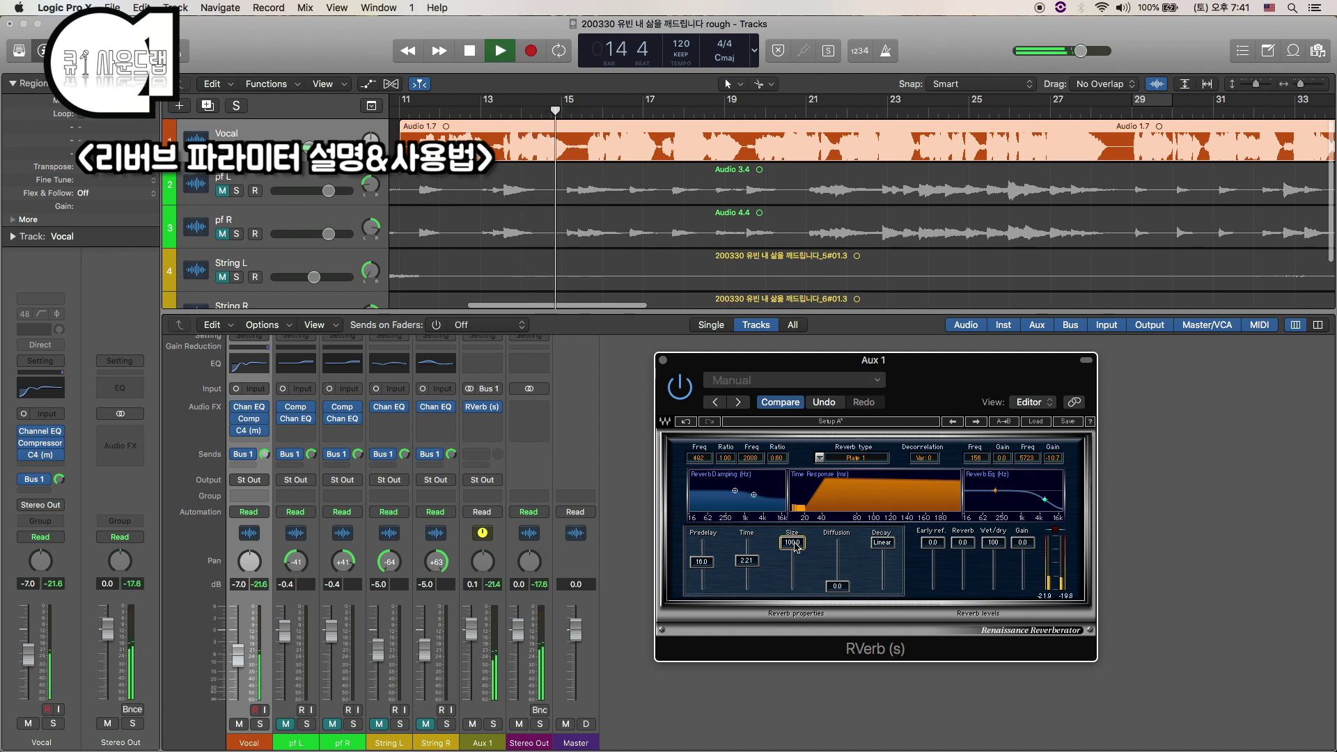
key("space")
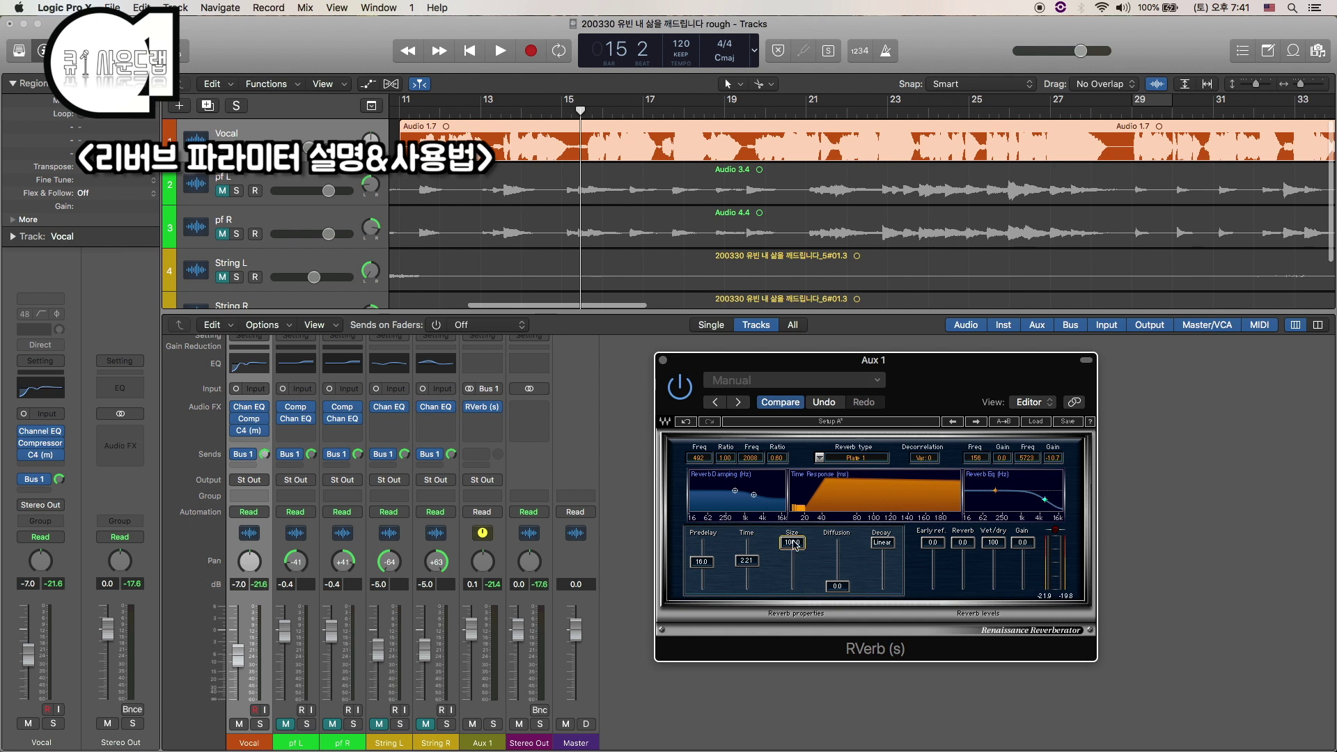
mouse_move(796, 546)
left_mouse_down()
mouse_move(794, 563)
mouse_move(794, 543)
left_mouse_up()
key("space")
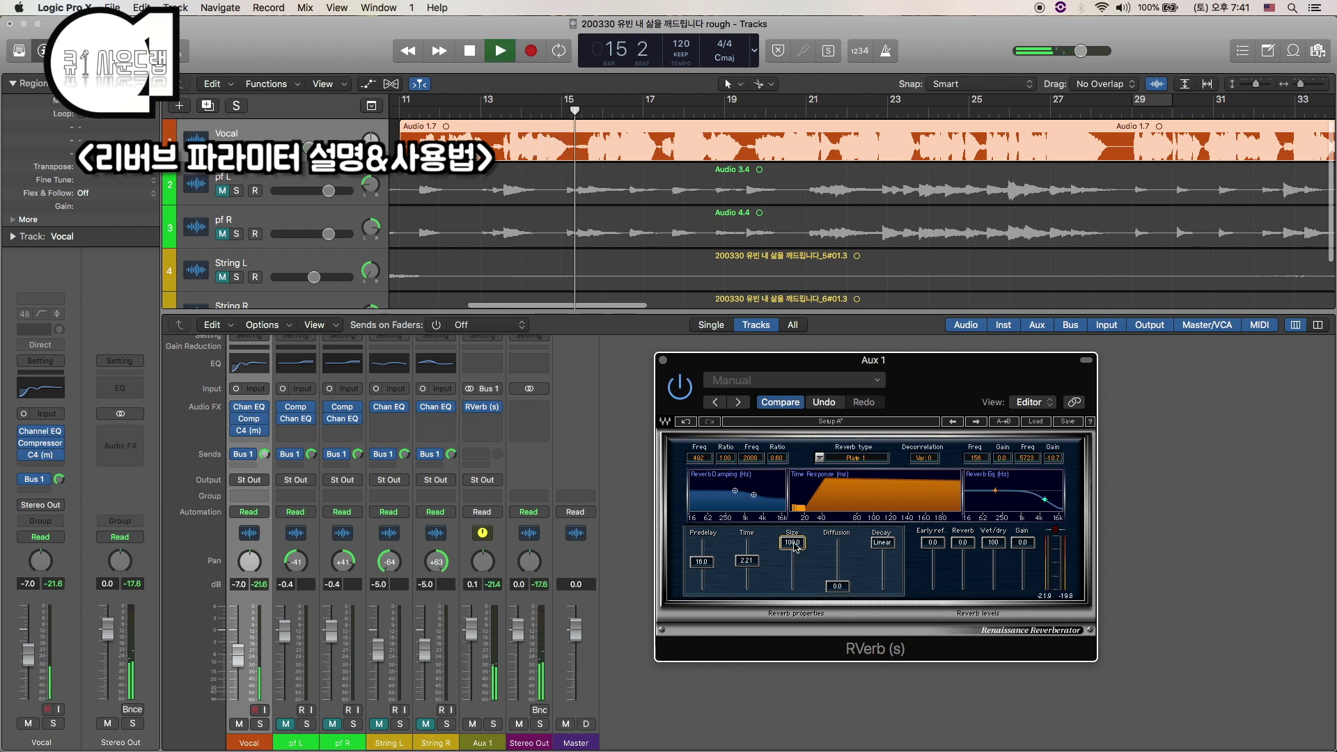
key("space")
Step: Try the RVerb's minimum size on the vocal once more and reset the size to 100.0
left_click_drag(795, 546, 795, 590)
key("space")
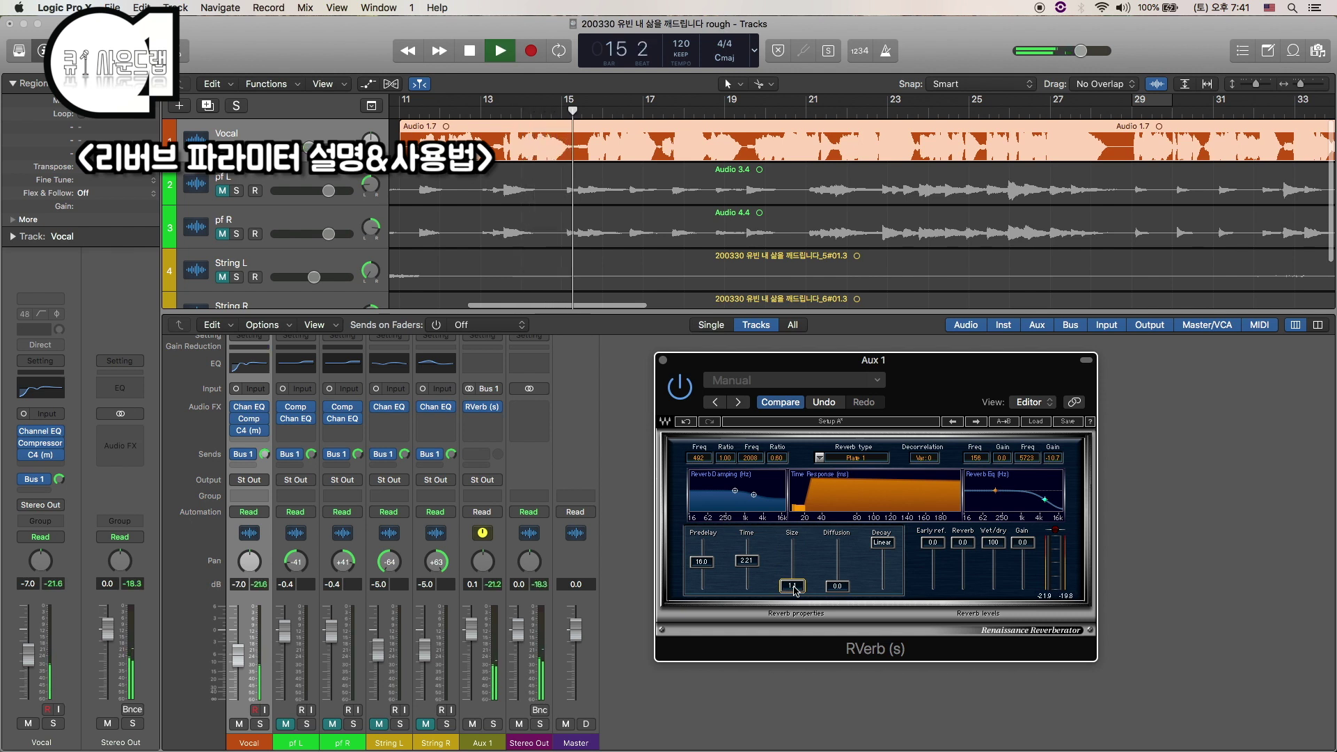
key("space")
left_click(796, 586, "alt")
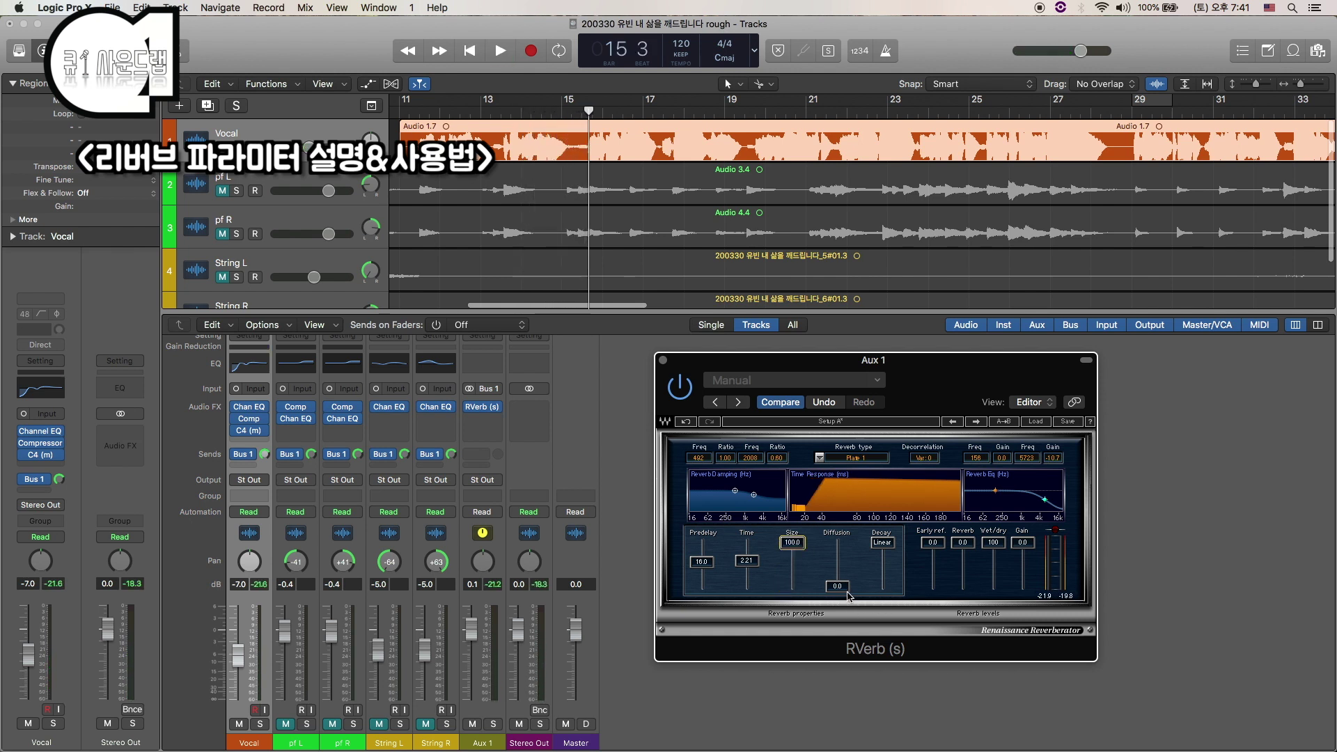
Step: Solo Aux 1 and play only the reverb signal with the RVerb's diffusion at 0.0
left_click(839, 587)
left_click(494, 726)
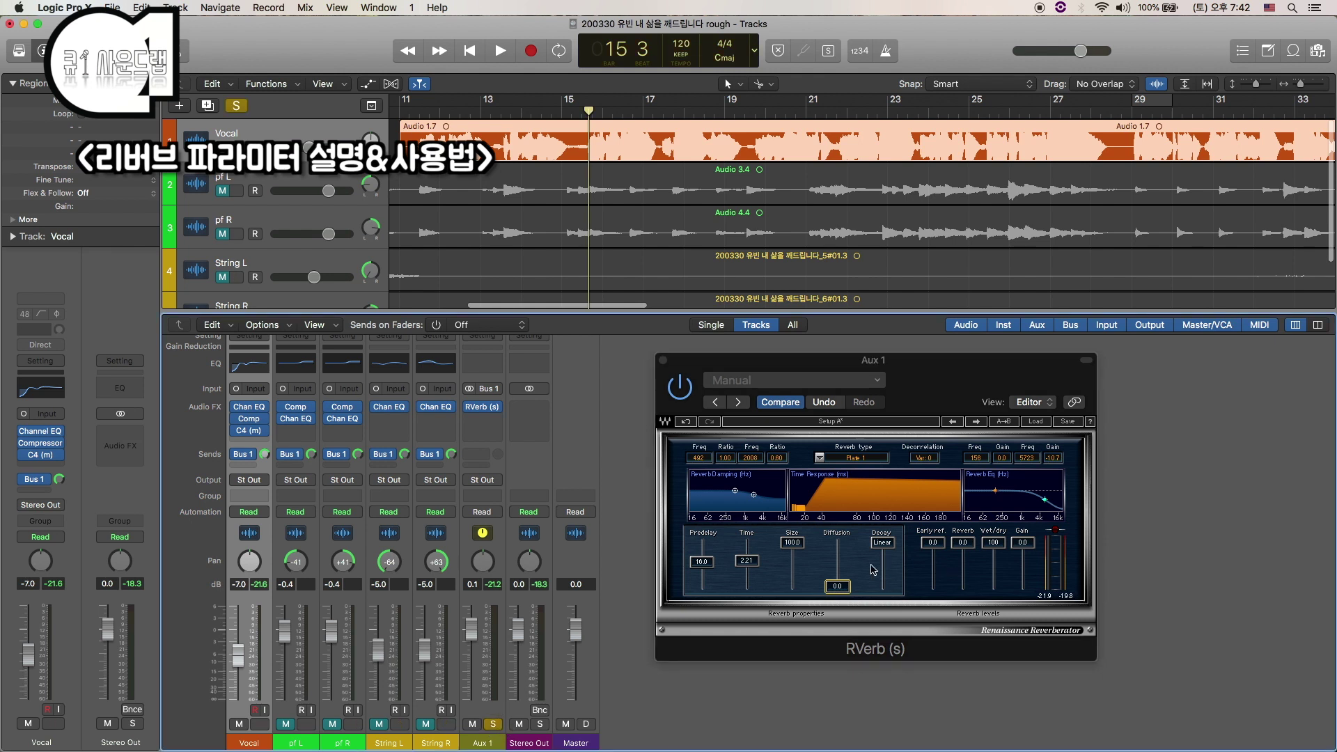
key("space")
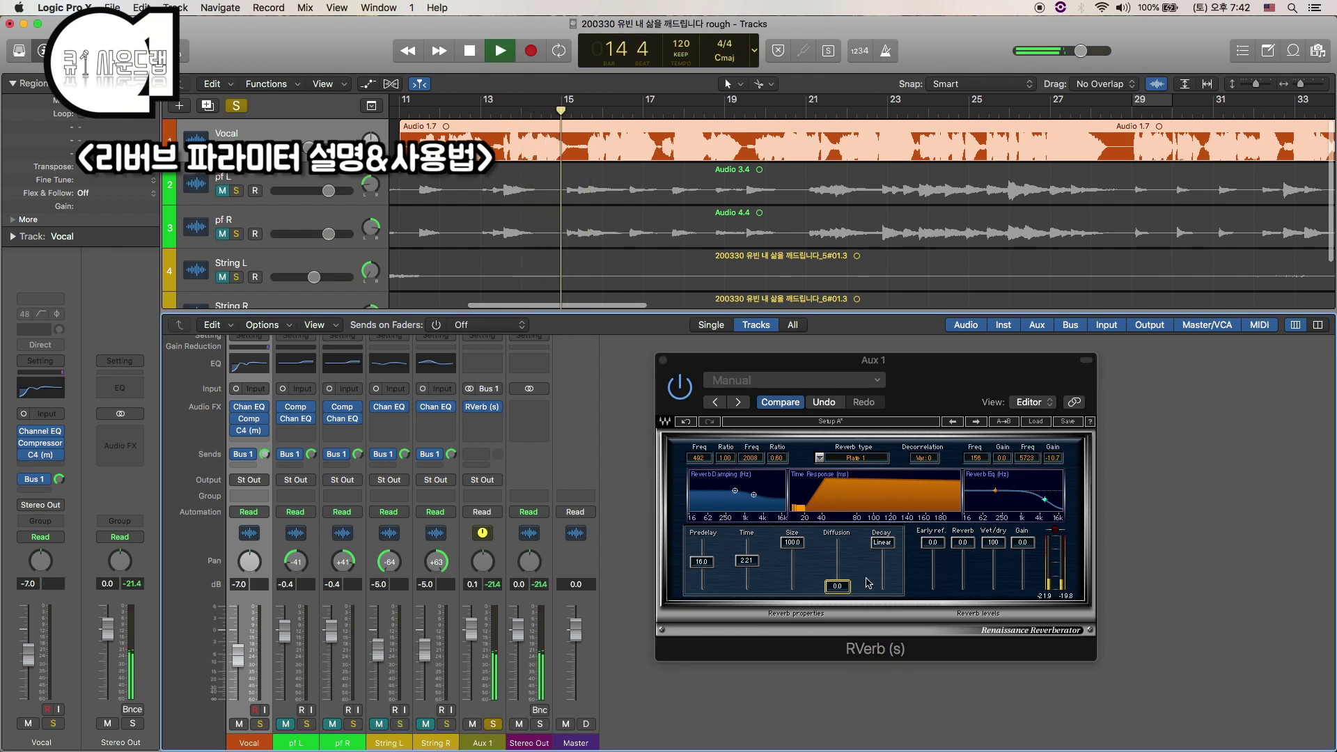
key("space")
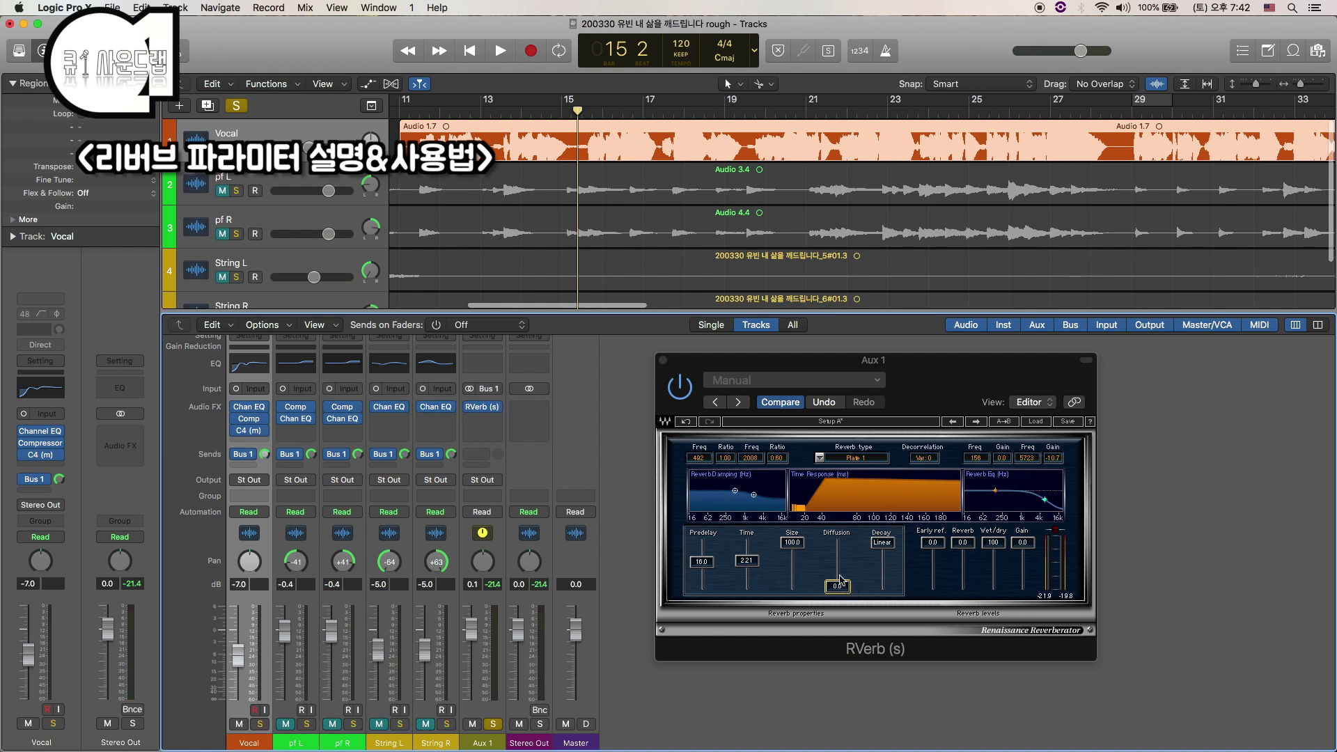
Step: Raise the RVerb's diffusion to 100.0 and play the soloed reverb signal
left_click_drag(840, 589, 840, 544)
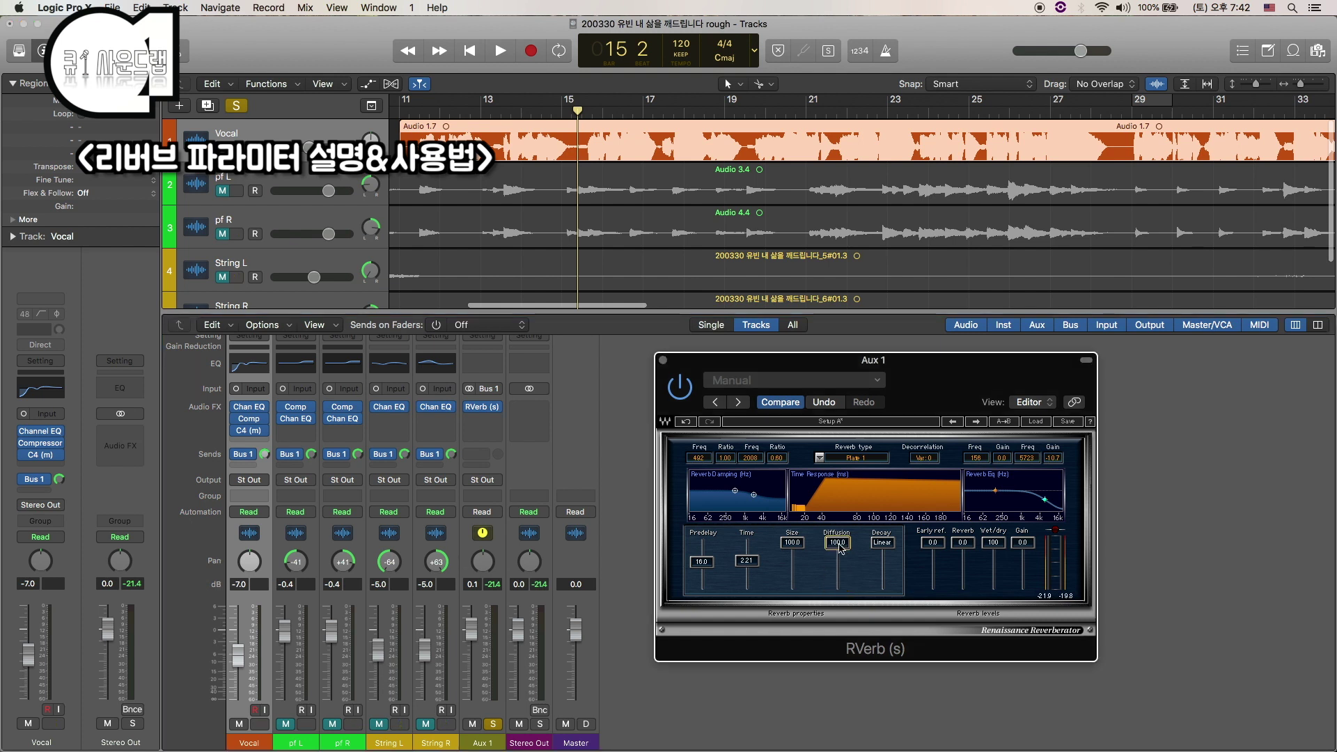
key("space")
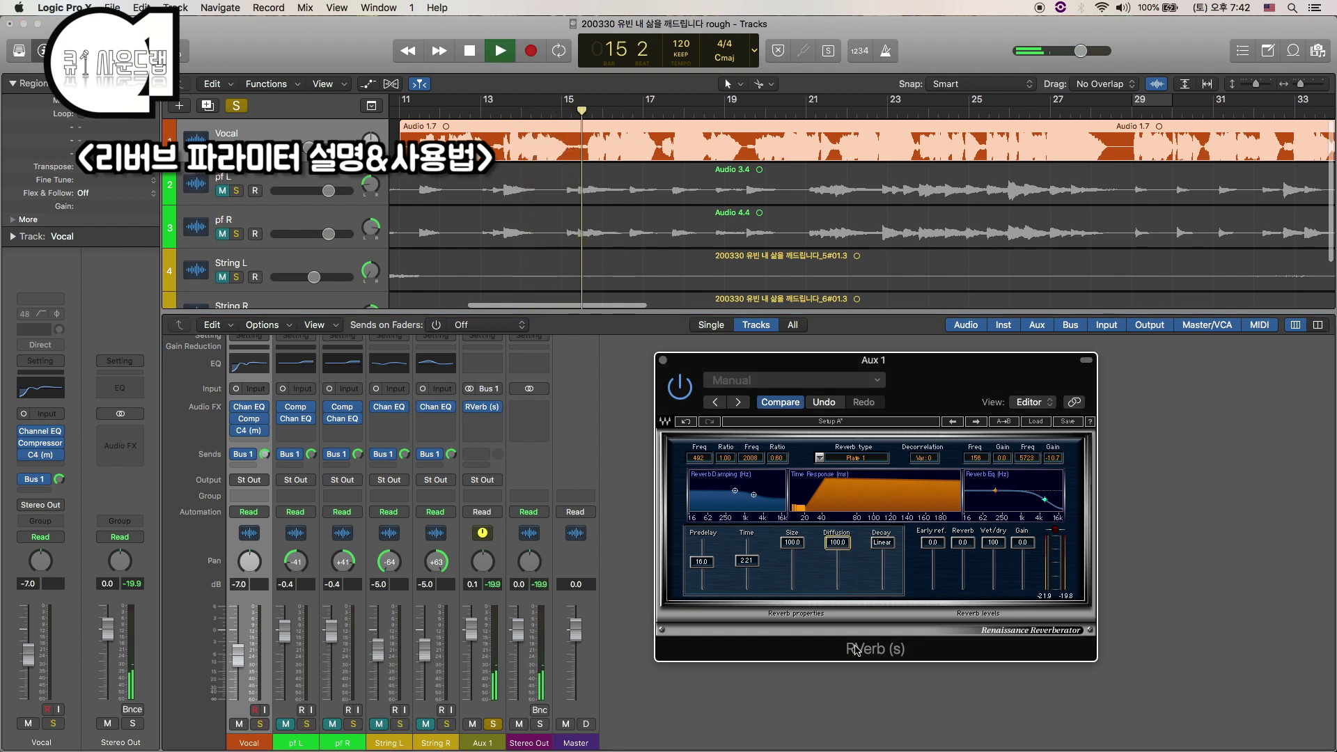
key("space")
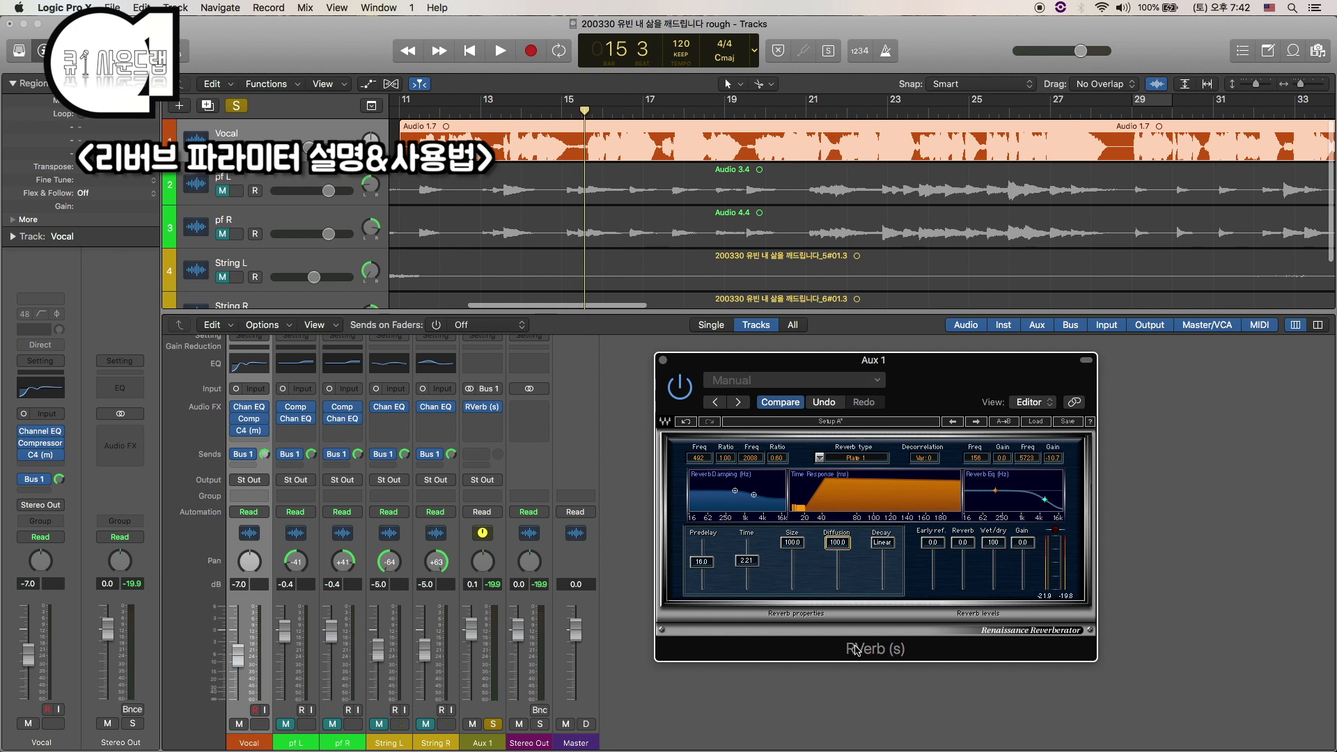
Step: Lower the RVerb's diffusion to 0.0 and play the soloed reverb signal twice
left_click_drag(838, 544, 845, 591)
key("space")
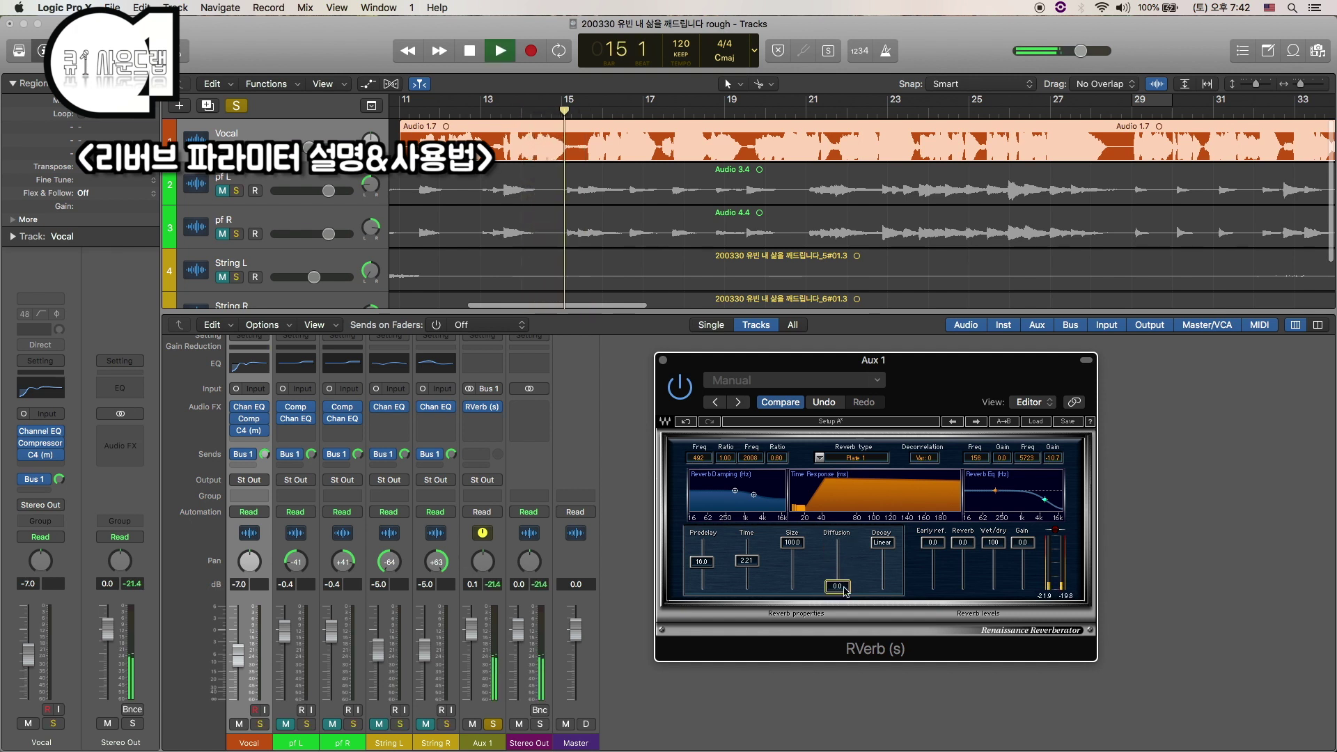
key("space")
key("space")
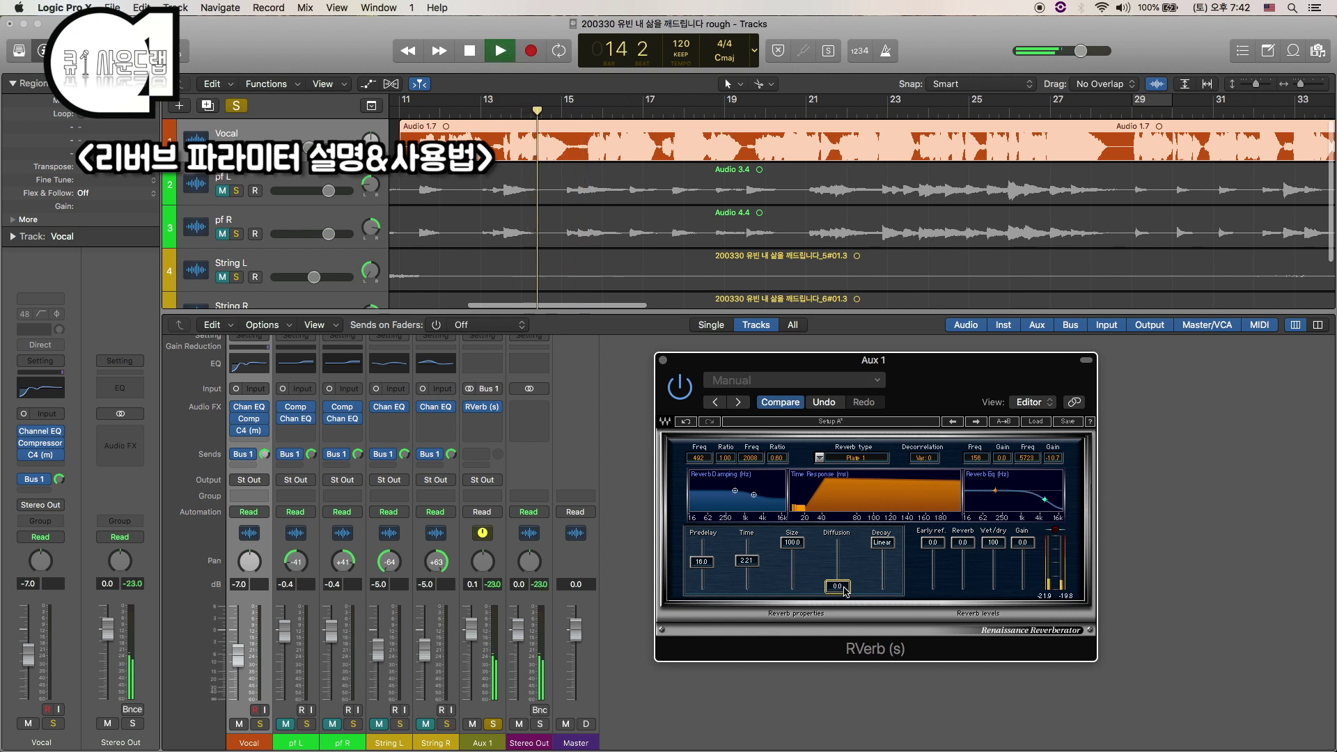
key("space")
Step: Set the RVerb's diffusion to about 78 and play the soloed reverb signal
left_click_drag(845, 591, 845, 557)
key("space")
key("space")
key("space")
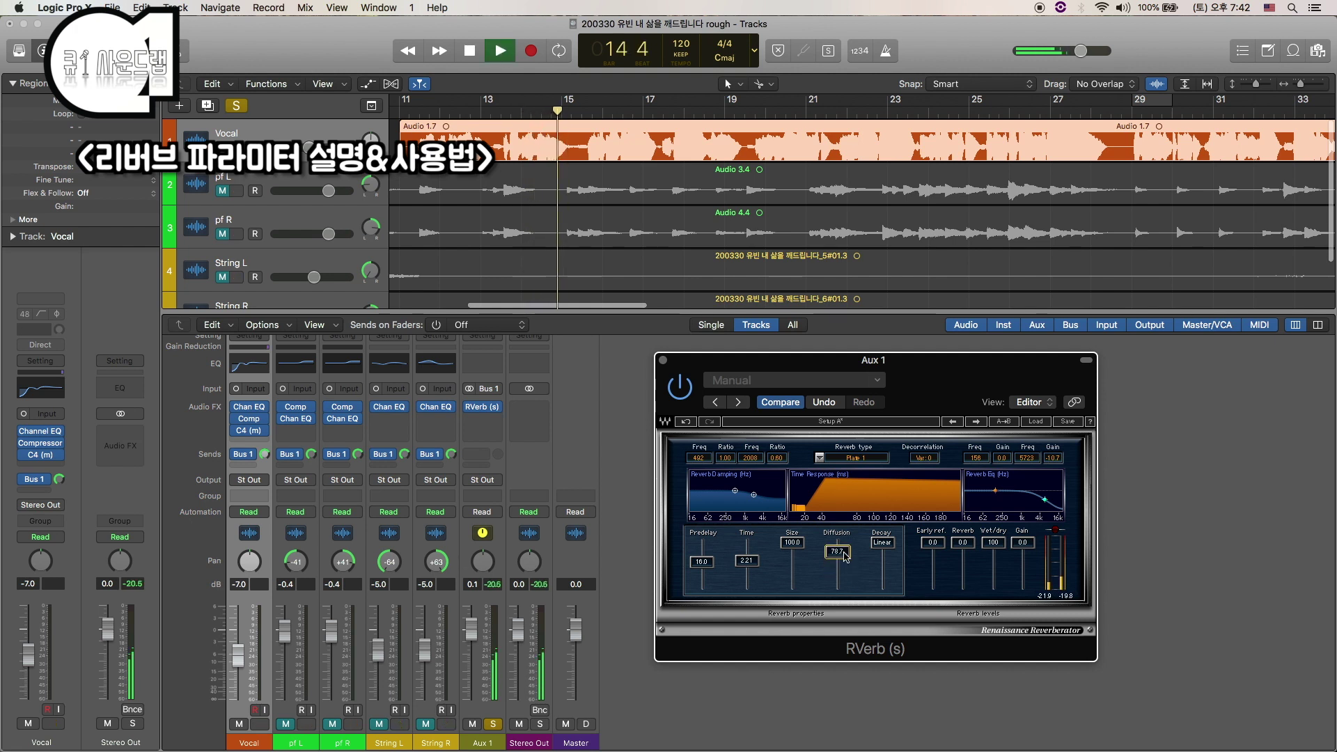
key("space")
Step: Increase the diffusion to its maximum of 100.0 and listen to the soloed reverb again
left_click_drag(846, 557, 846, 548)
key("space")
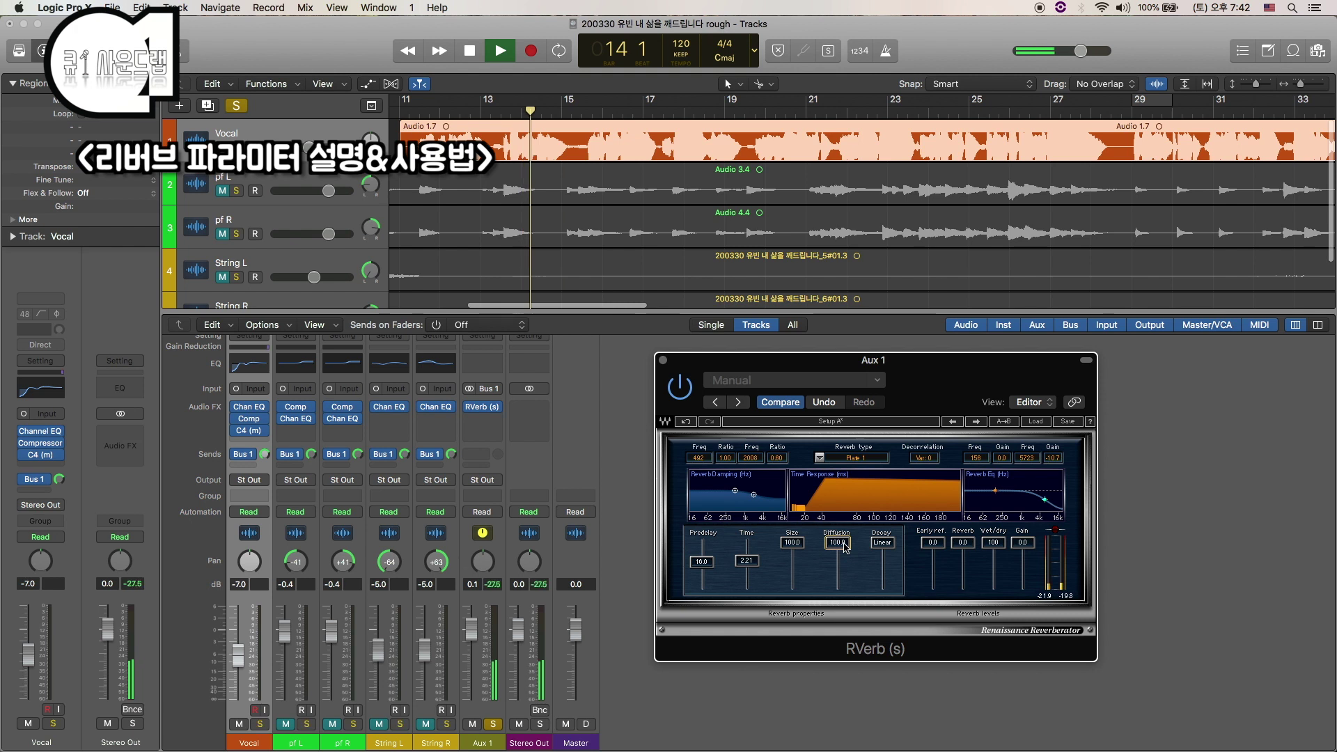
key("space")
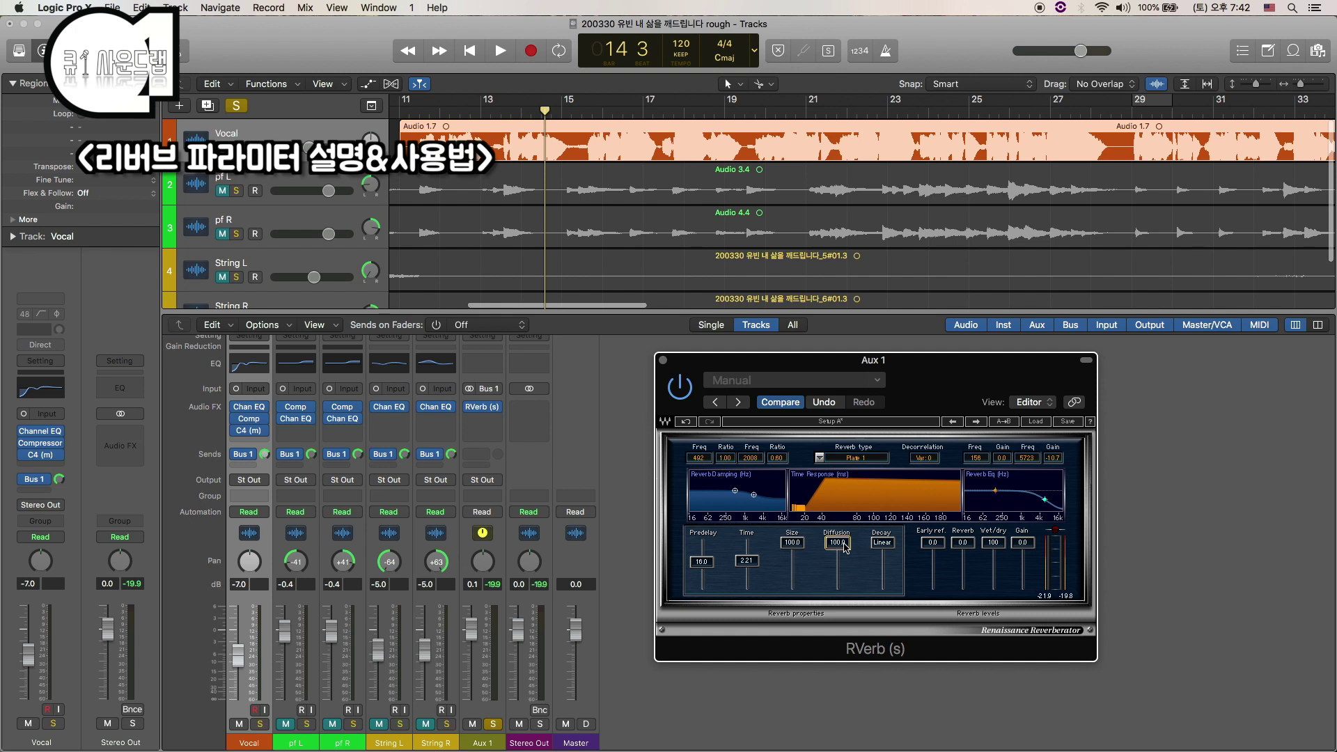
Step: Turn off the solo on Aux 1 and play the dry vocal together with its reverb
left_click(493, 725)
key("space")
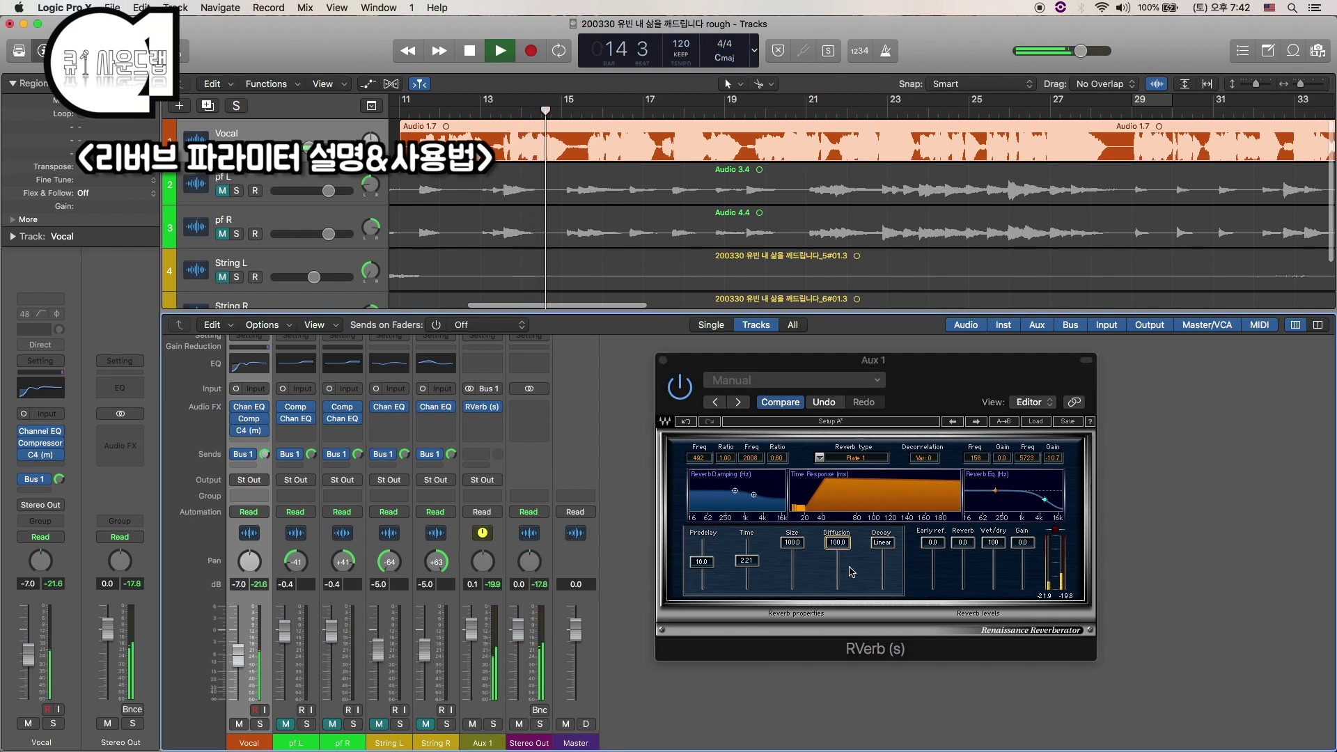
key("space")
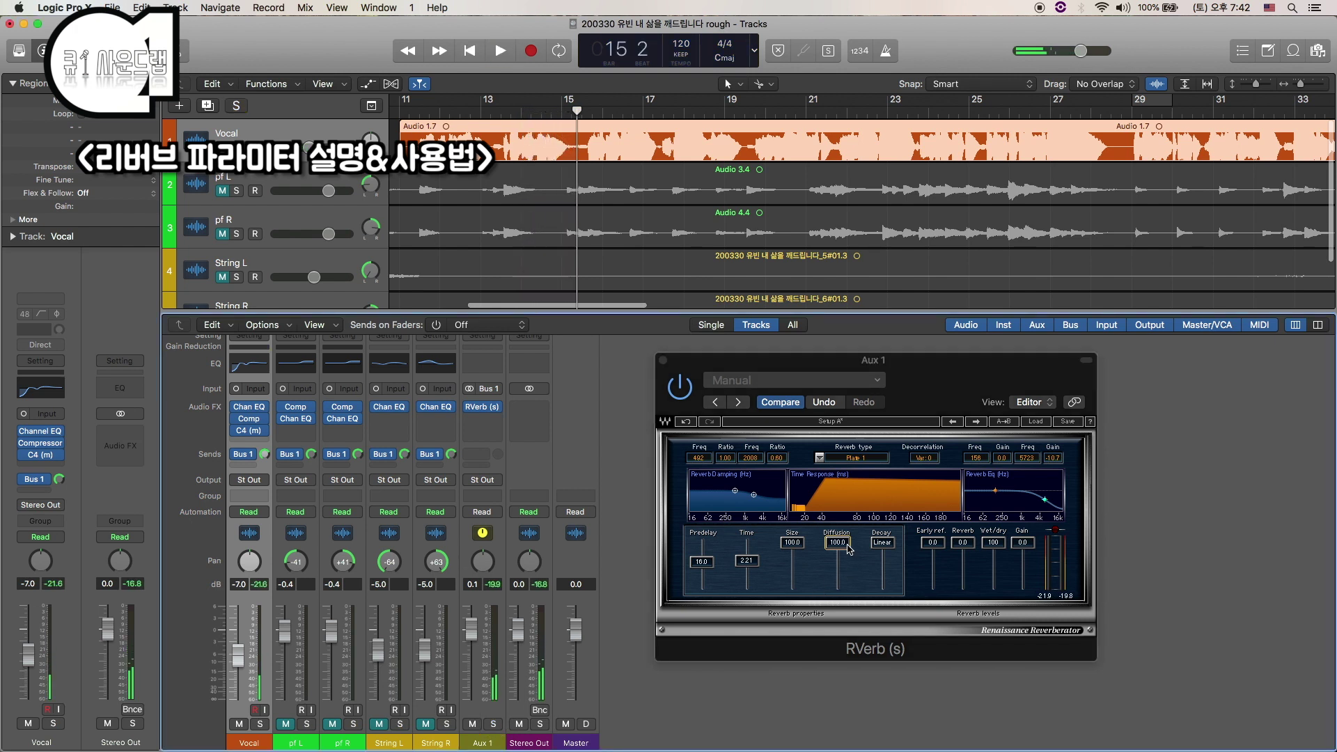
Step: Play the vocal with the RVerb's diffusion at 0.0, and raise the diffusion to 29.5
left_click_drag(849, 549, 845, 589)
key("space")
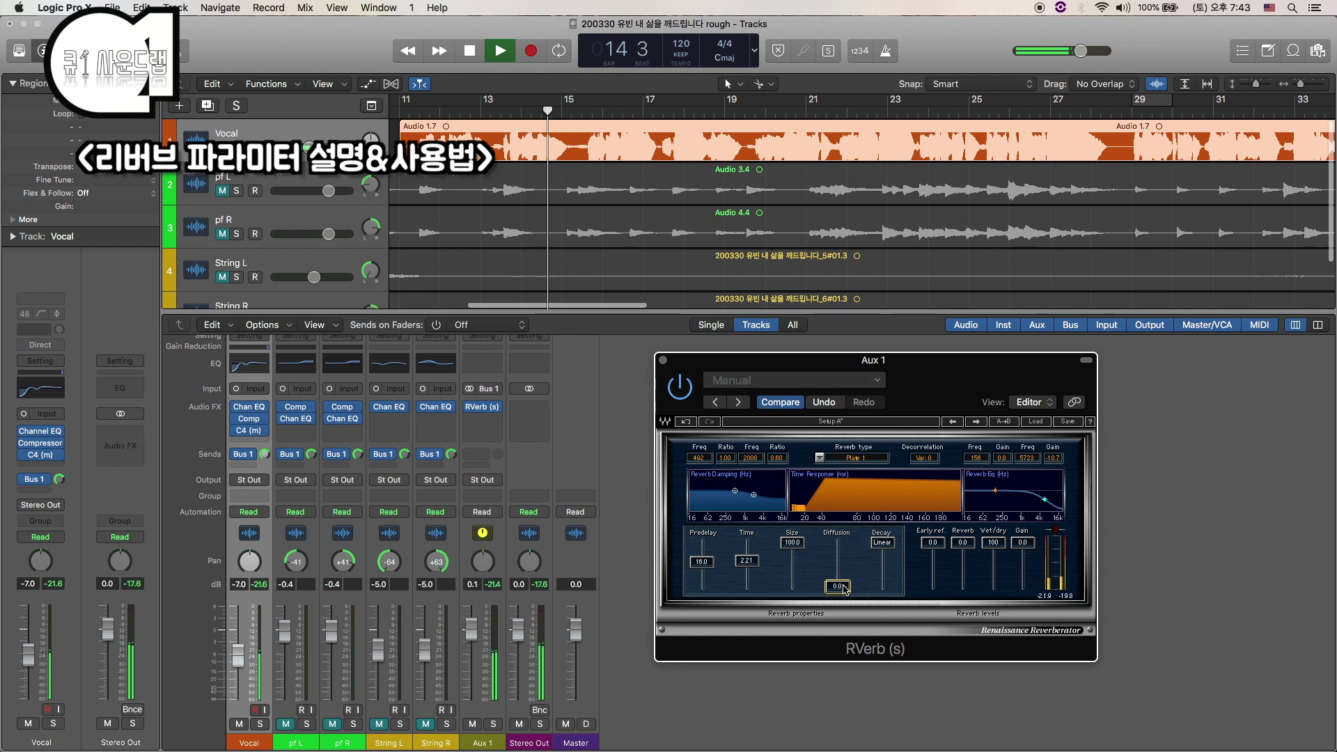
key("space")
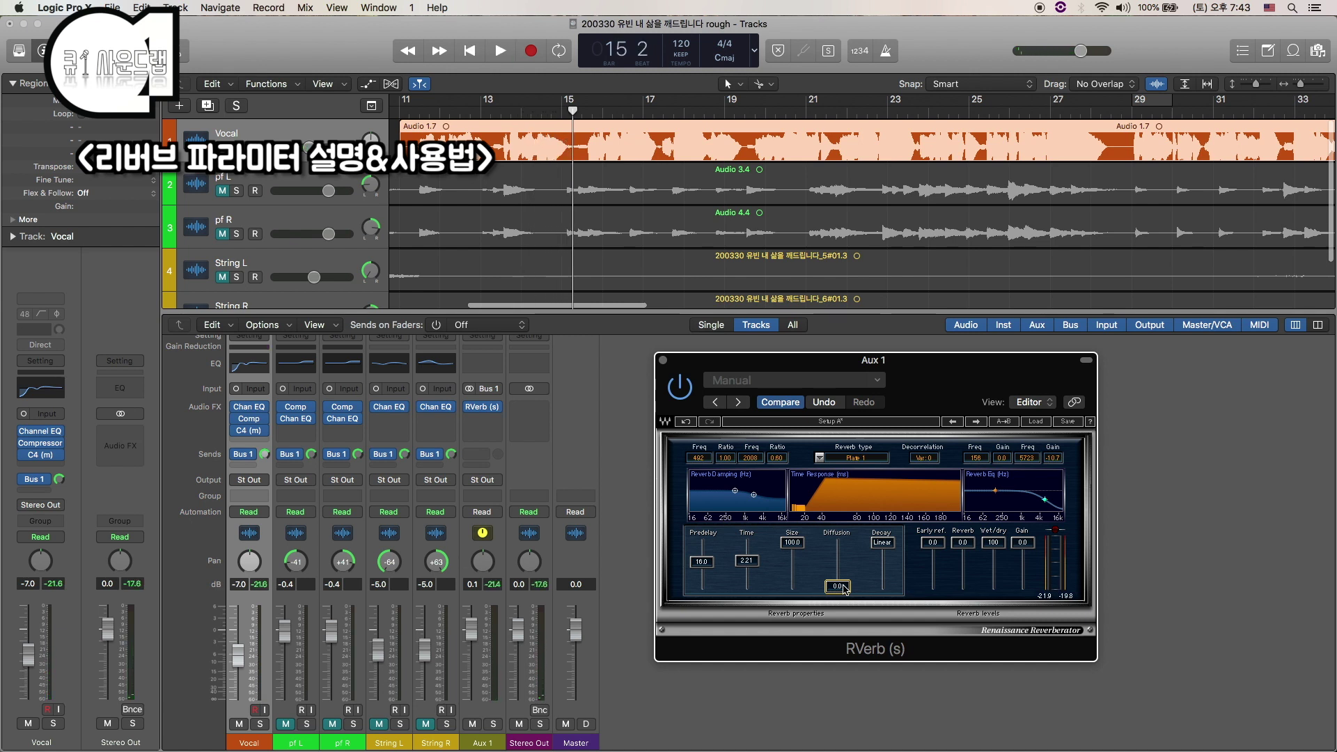
mouse_move(837, 587)
left_mouse_down()
mouse_move(837, 554)
mouse_move(848, 588)
mouse_move(837, 543)
mouse_move(837, 585)
mouse_move(837, 572)
left_mouse_up()
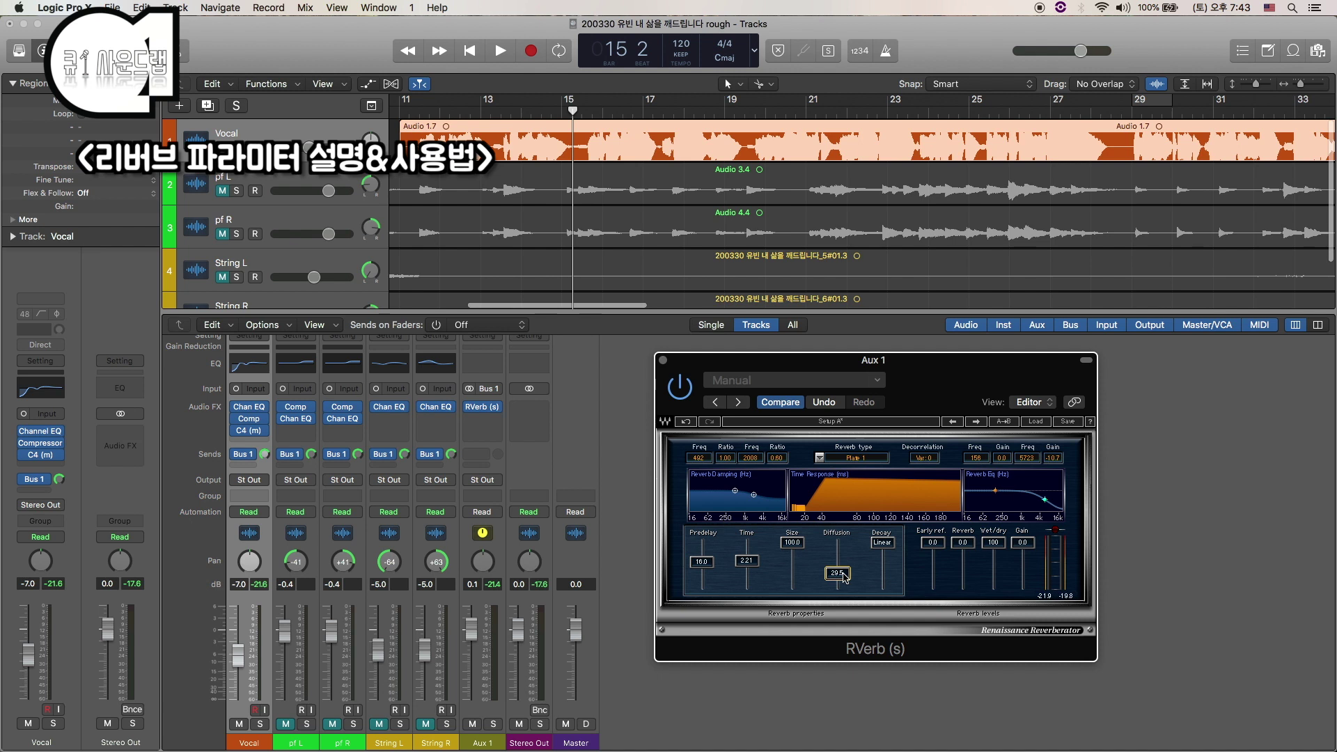
Step: Play the vocal with the RVerb's decay set to Linear
left_click(891, 547)
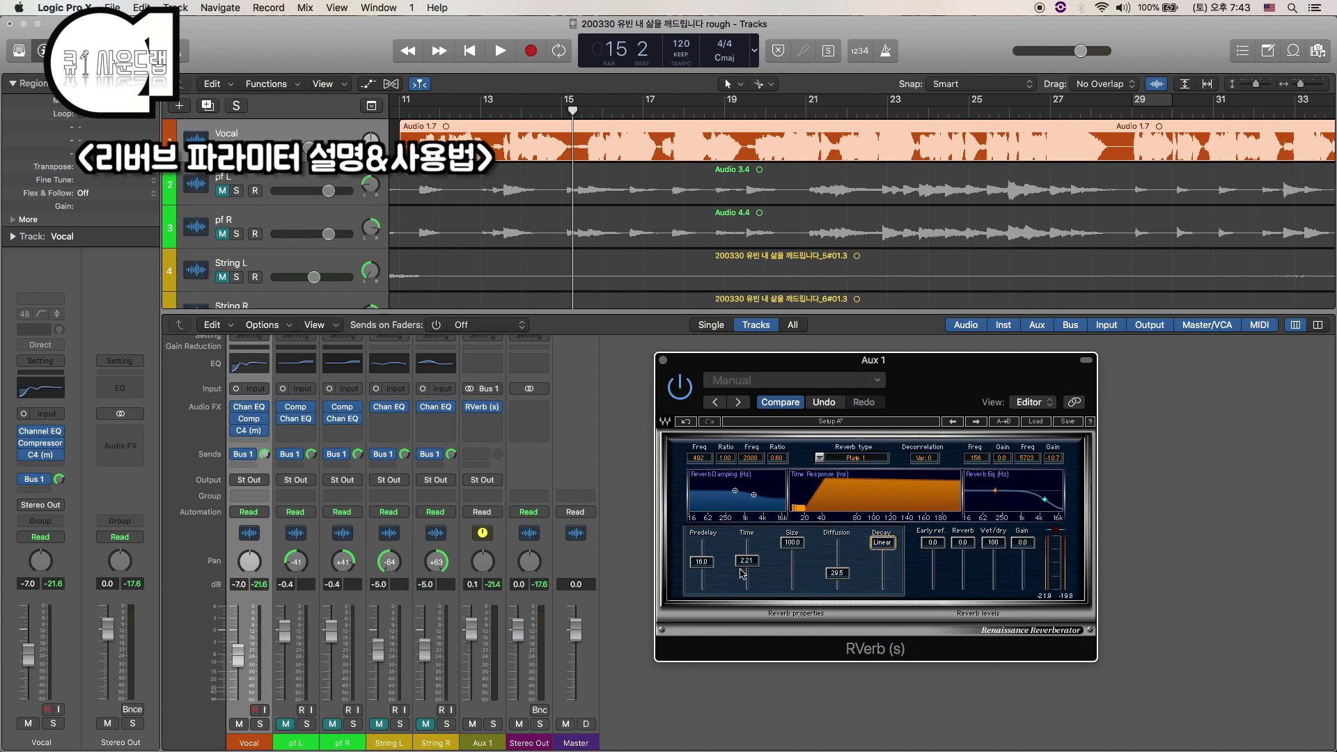
mouse_move(882, 542)
left_mouse_down()
mouse_move(882, 576)
mouse_move(887, 547)
left_mouse_up()
key("space")
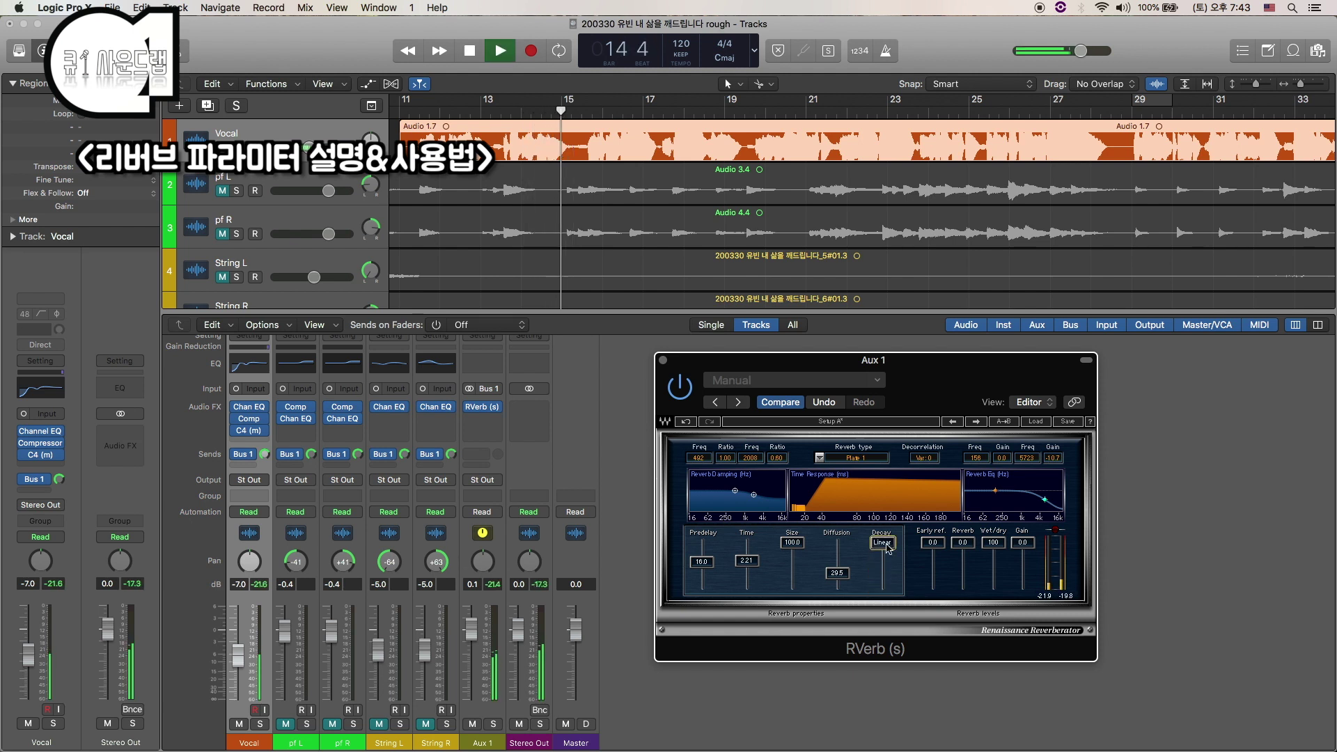
key("space")
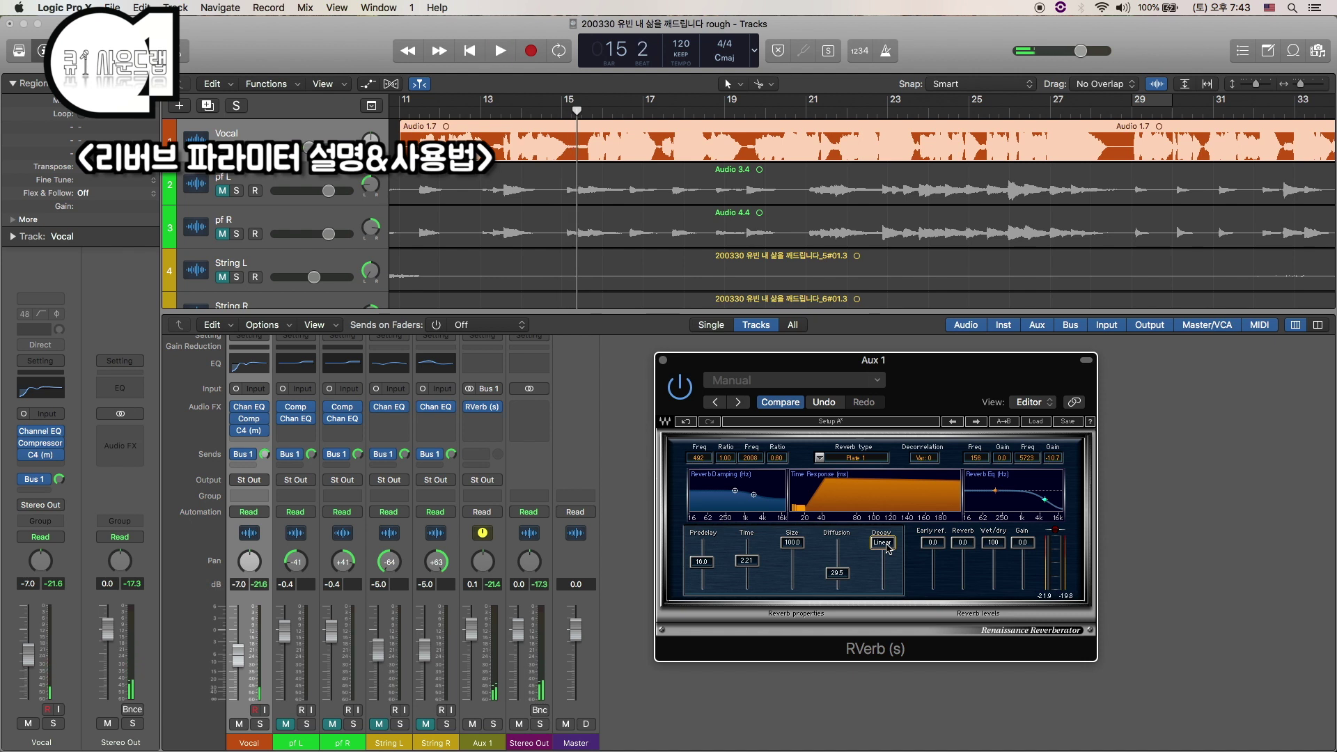
Step: Lower the RVerb's decay to about 1.1 and play the vocal
left_click_drag(887, 547, 887, 577)
key("space")
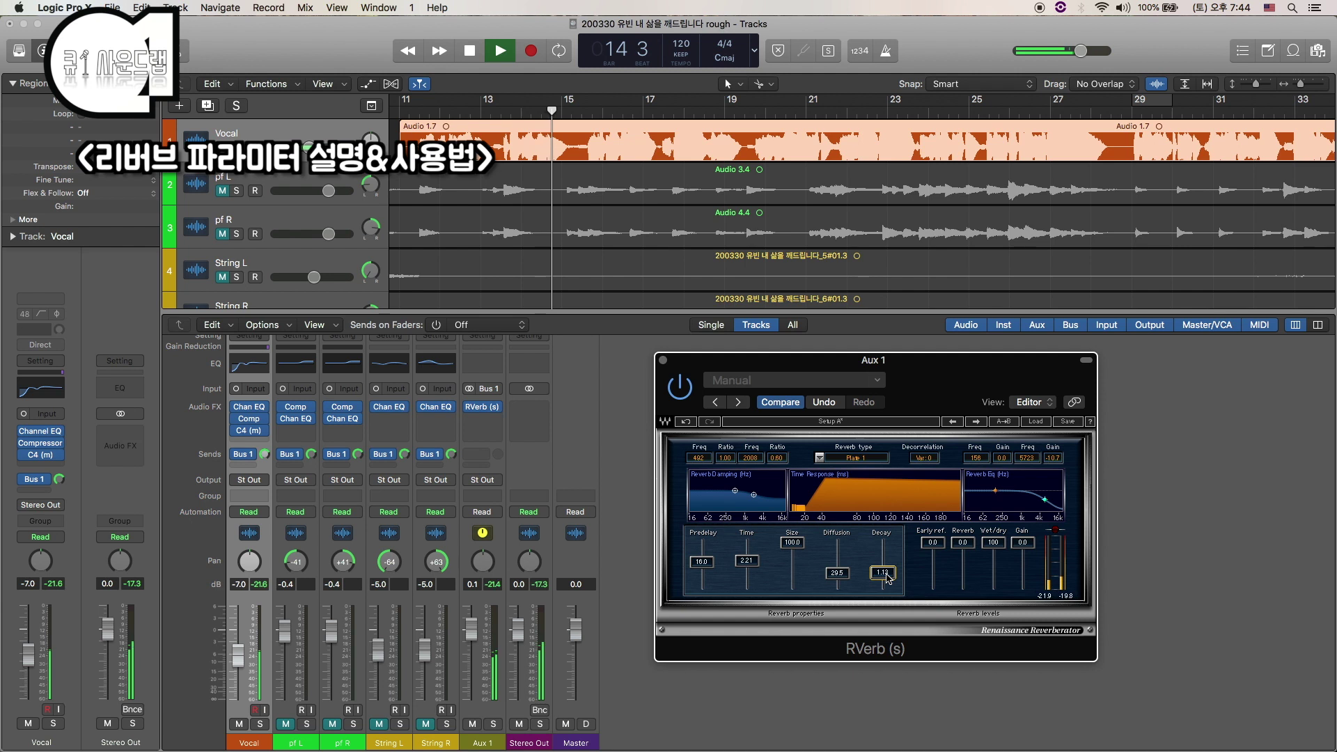
key("space")
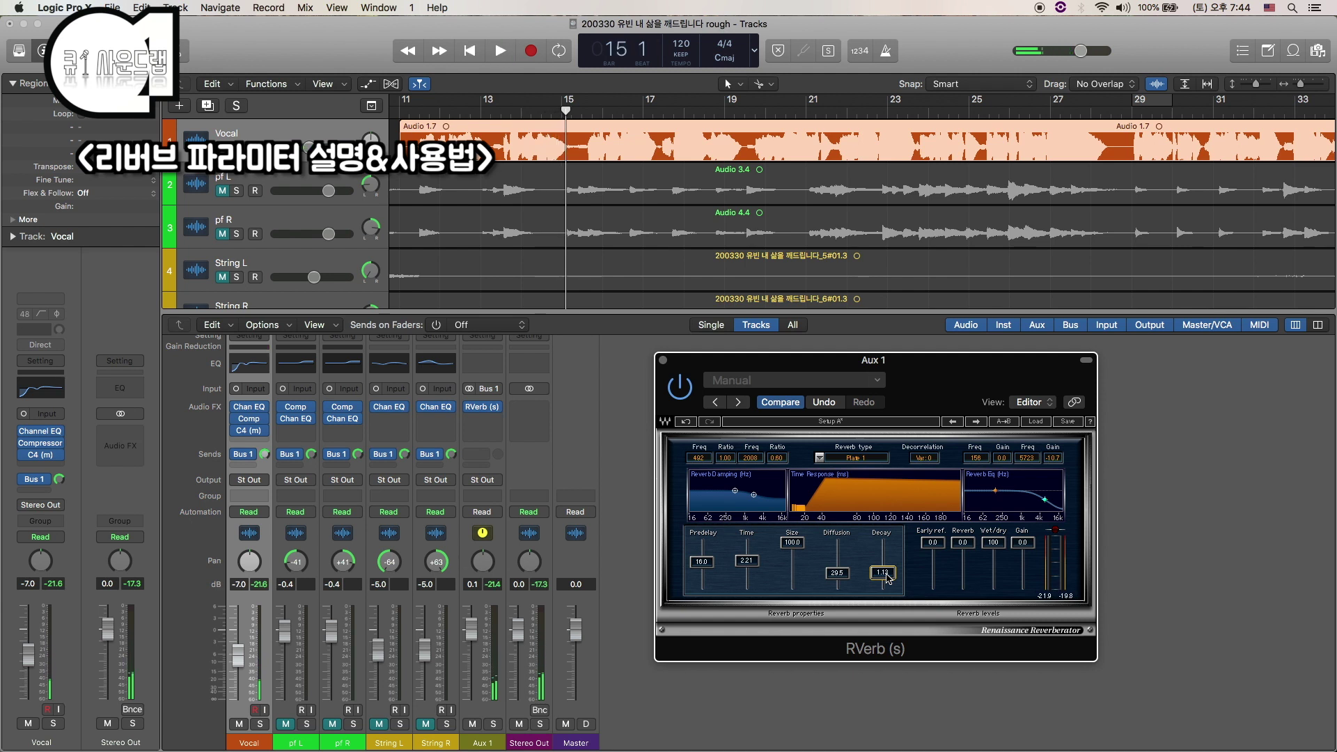
Step: Reduce the RVerb's decay to 0.04 and play the vocal passage twice
mouse_move(887, 575)
left_mouse_down()
mouse_move(887, 545)
mouse_move(887, 592)
left_mouse_up()
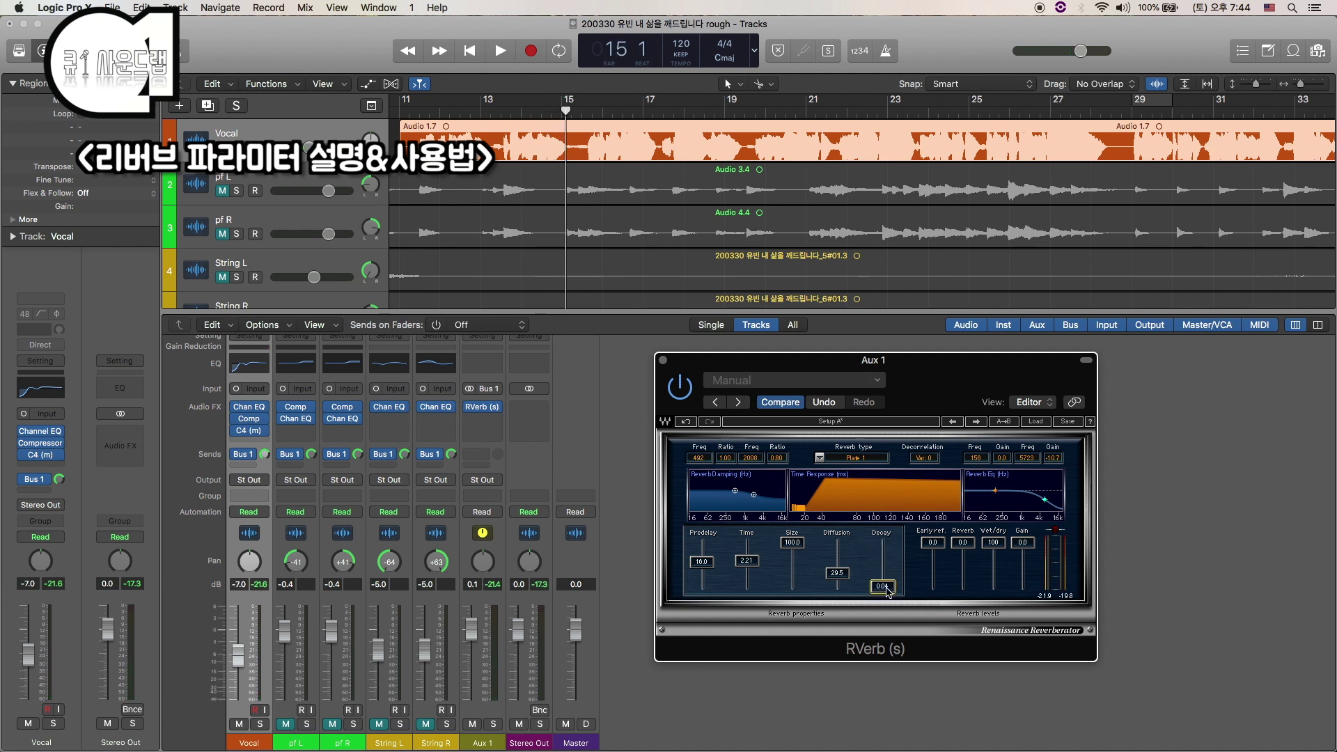
key("space")
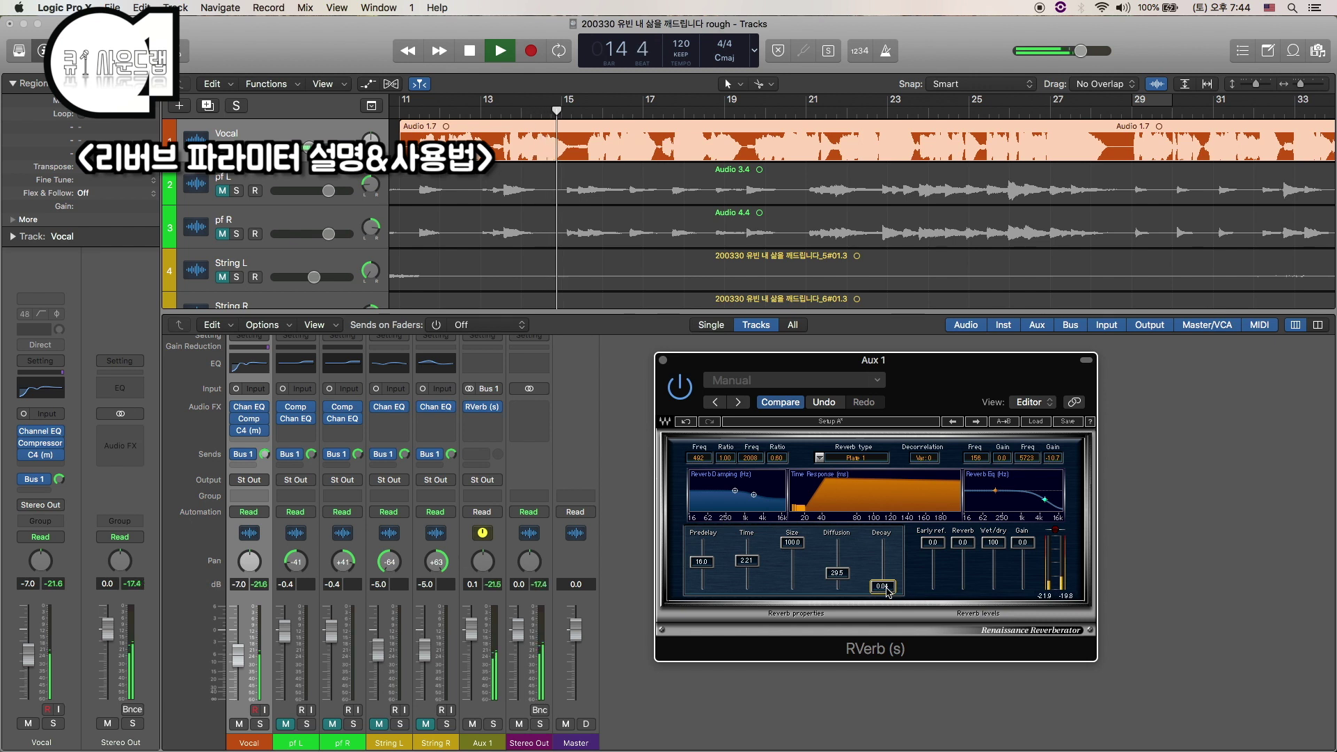
key("space")
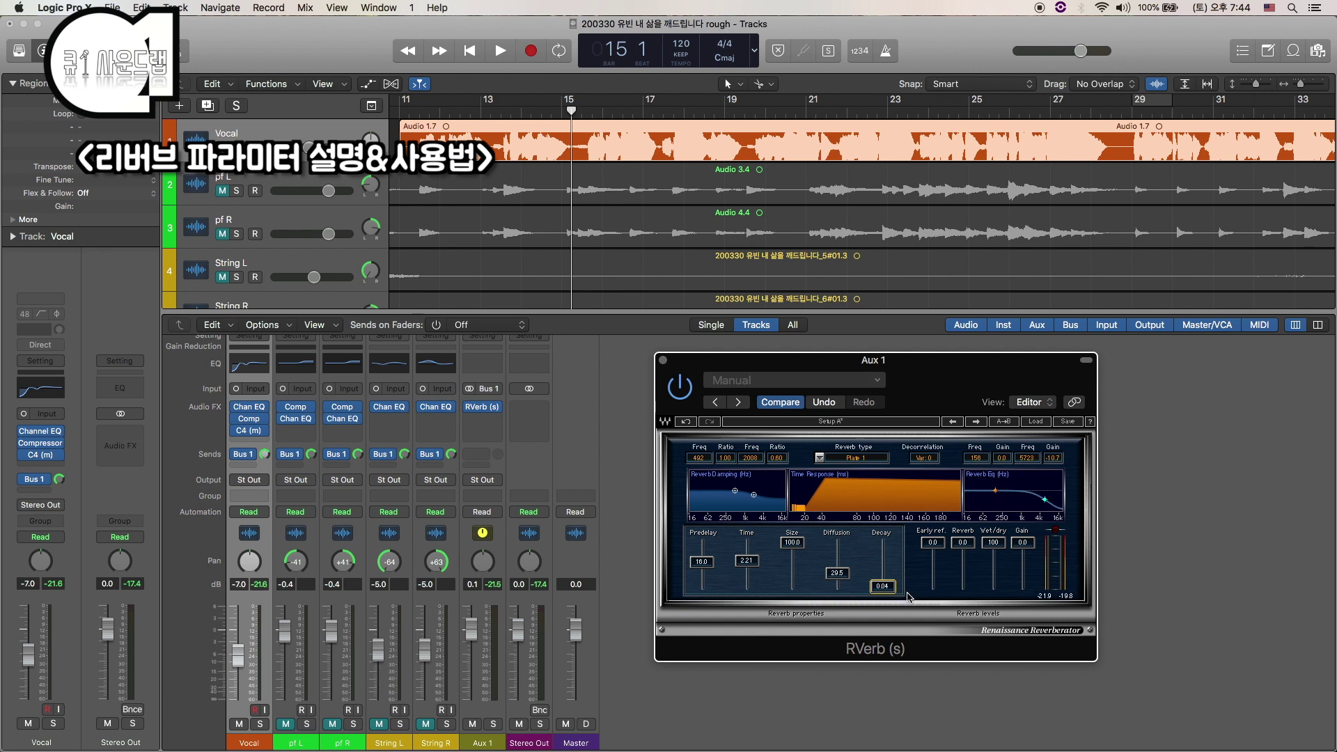
key("space")
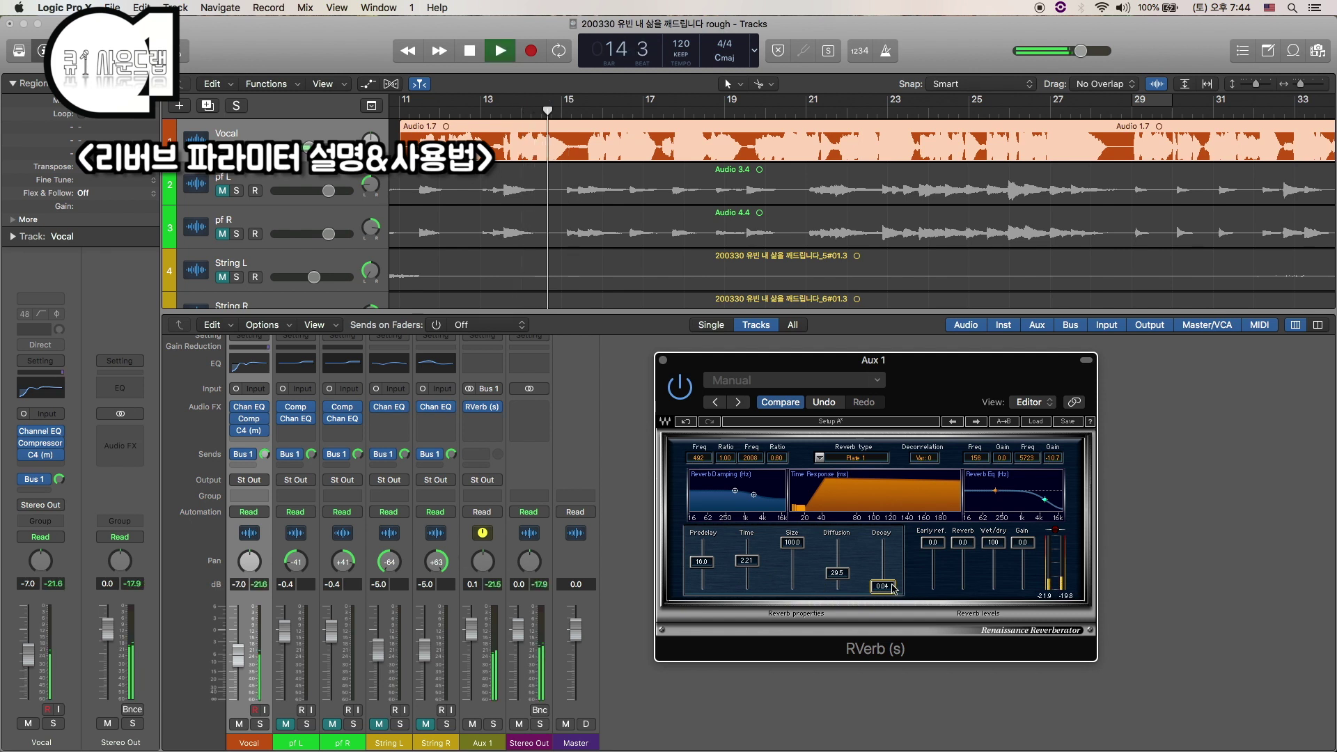
key("space")
Step: Restore the RVerb's decay to Linear, audition a very short reverb time on the vocal and set the time to 0.25
left_click_drag(881, 584, 882, 542)
left_click_drag(751, 560, 750, 585)
key("space")
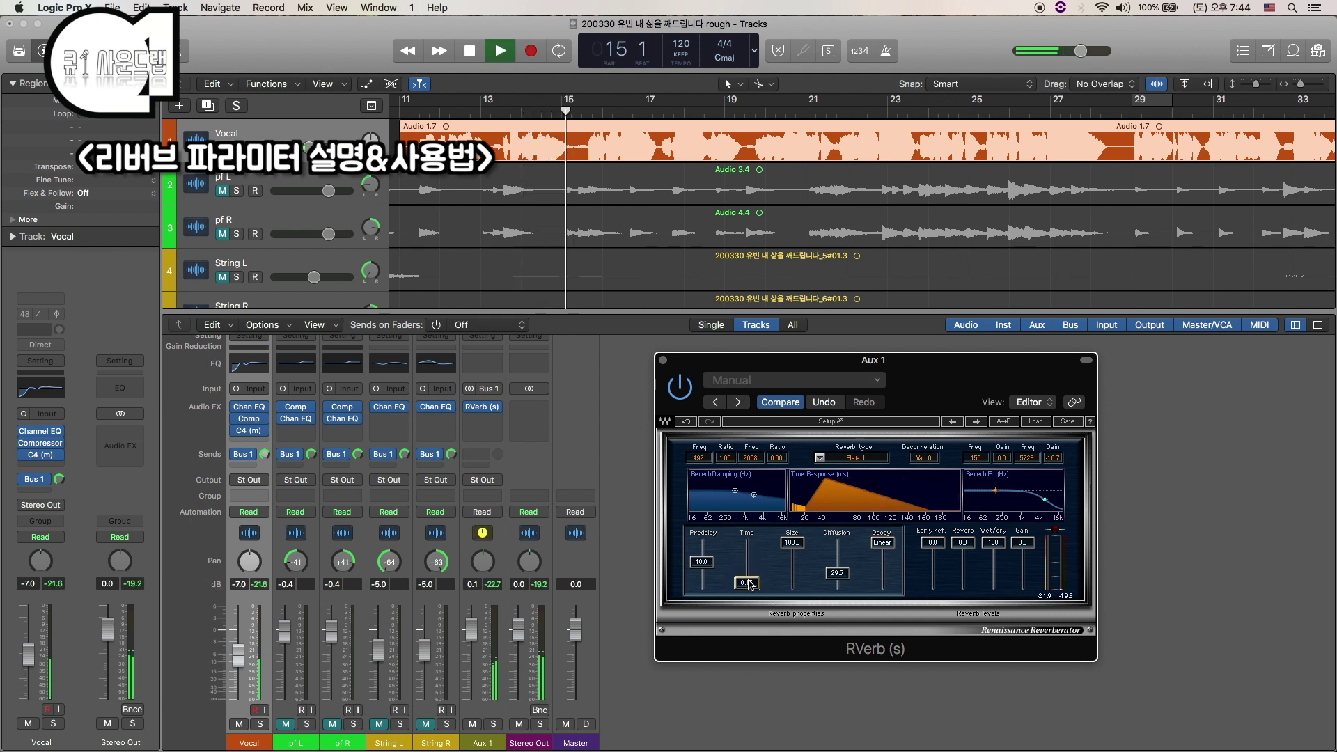
key("space")
left_click_drag(746, 582, 746, 577)
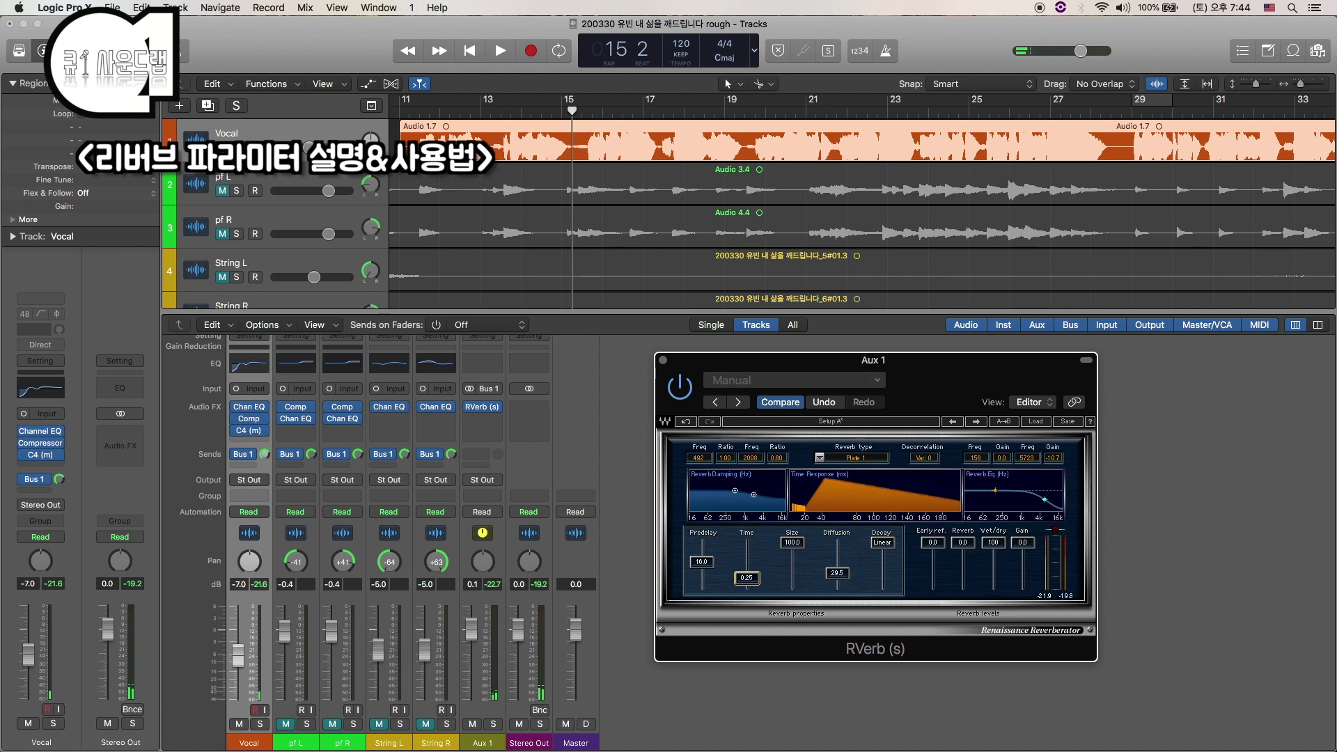
Step: Play the vocal with the short reverb time, and again with the RVerb's time at 2.38 and decay at 0.04
key("space")
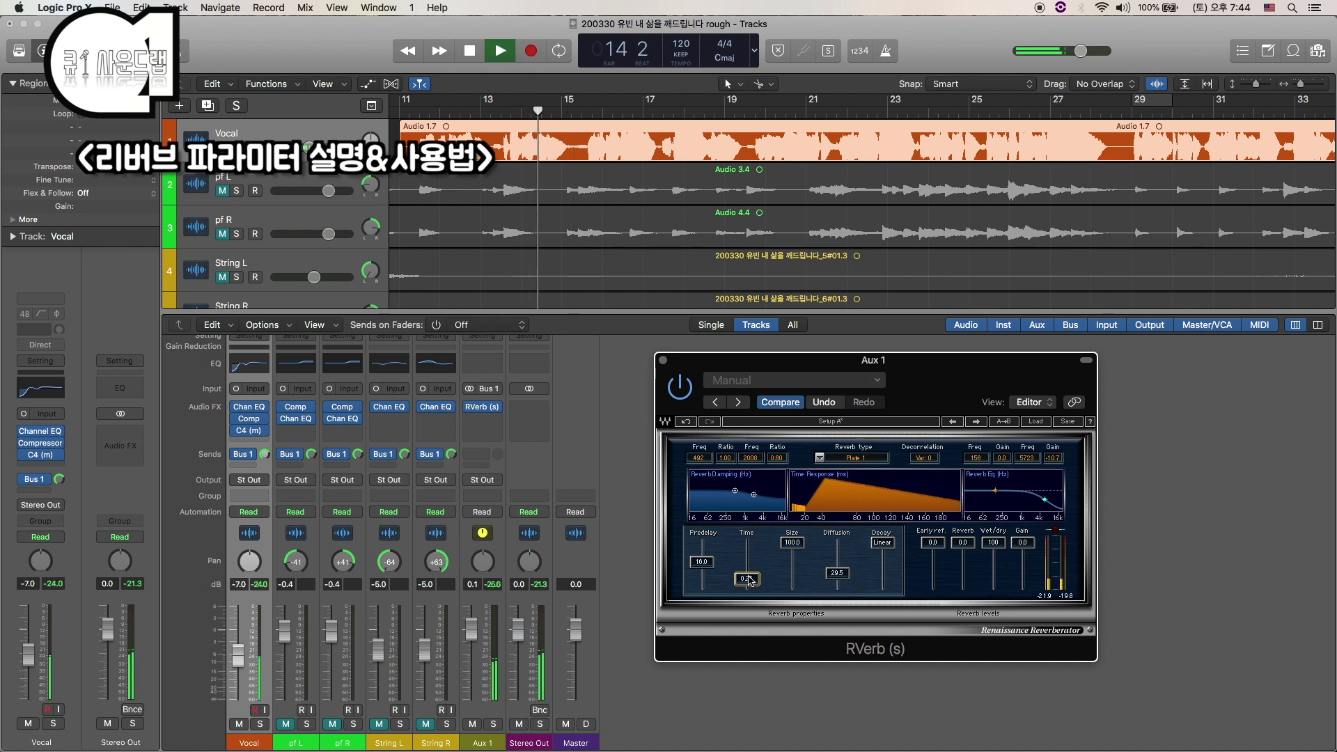
key("space")
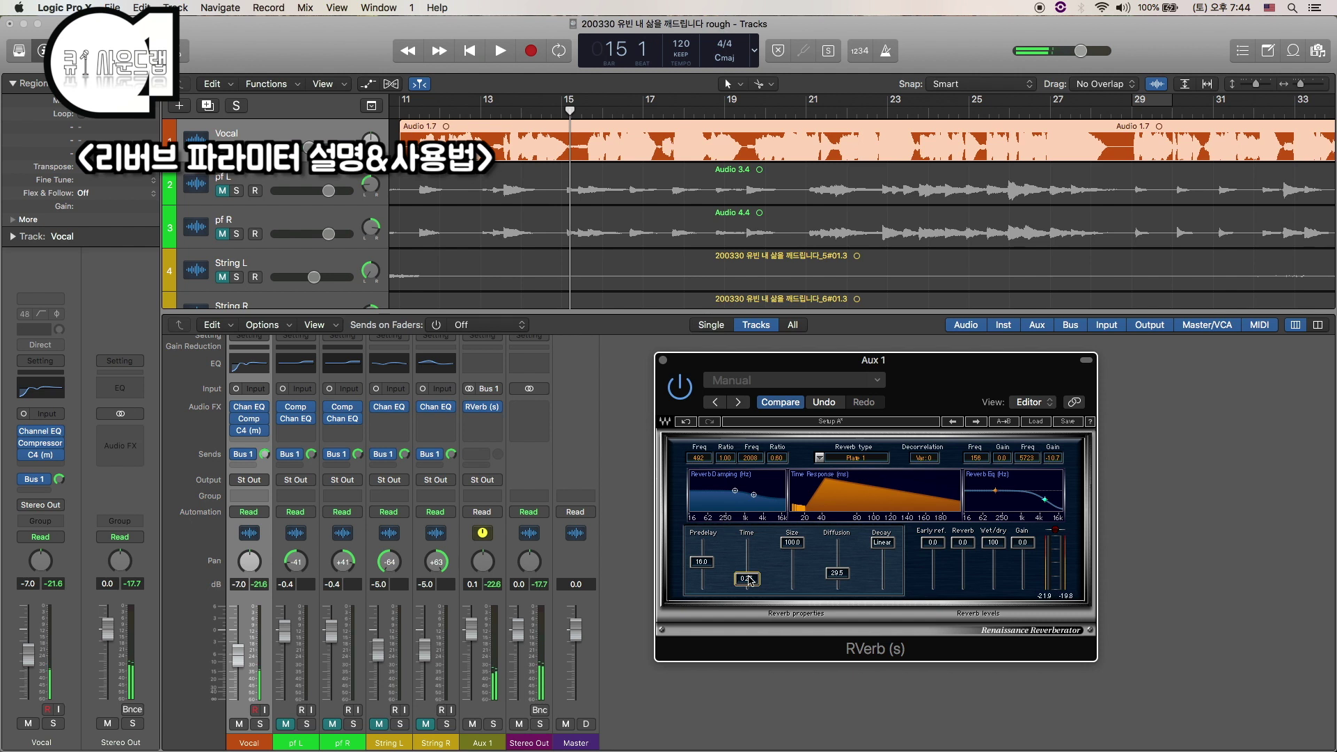
left_click_drag(747, 578, 752, 567)
key("space")
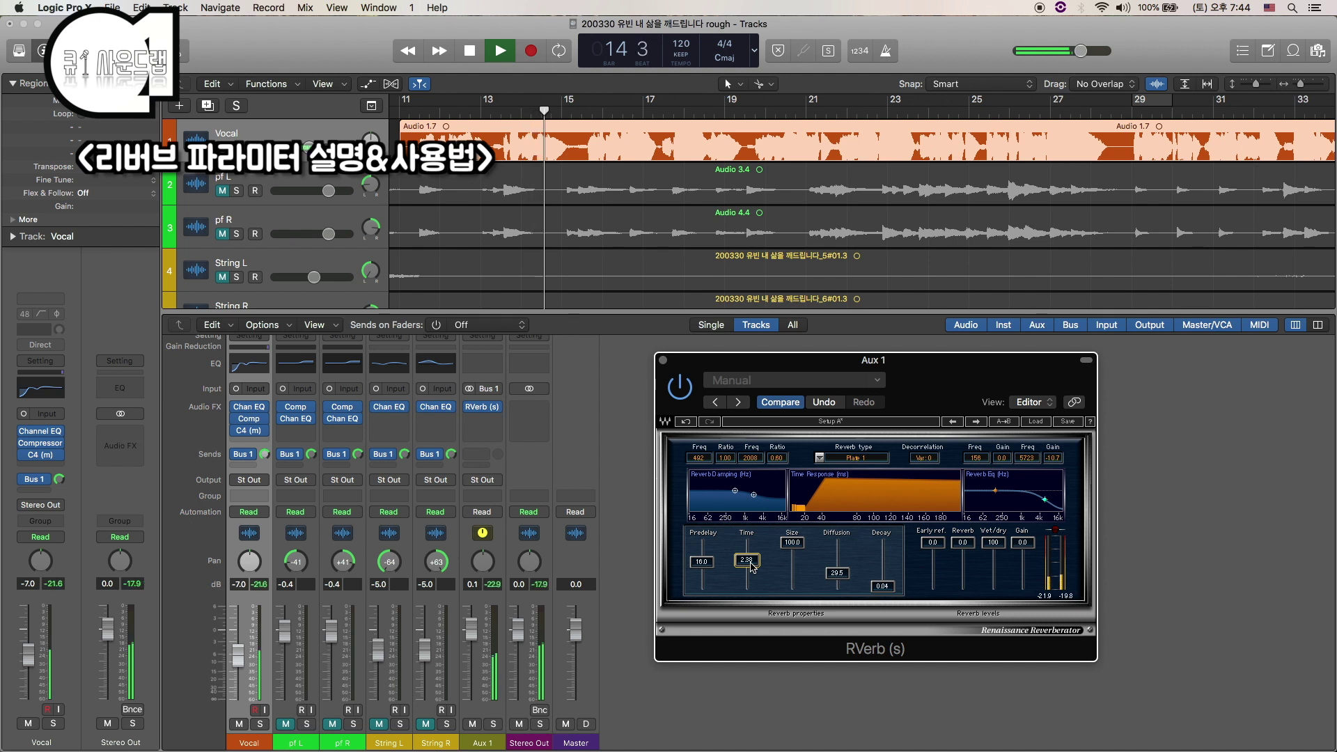
key("space")
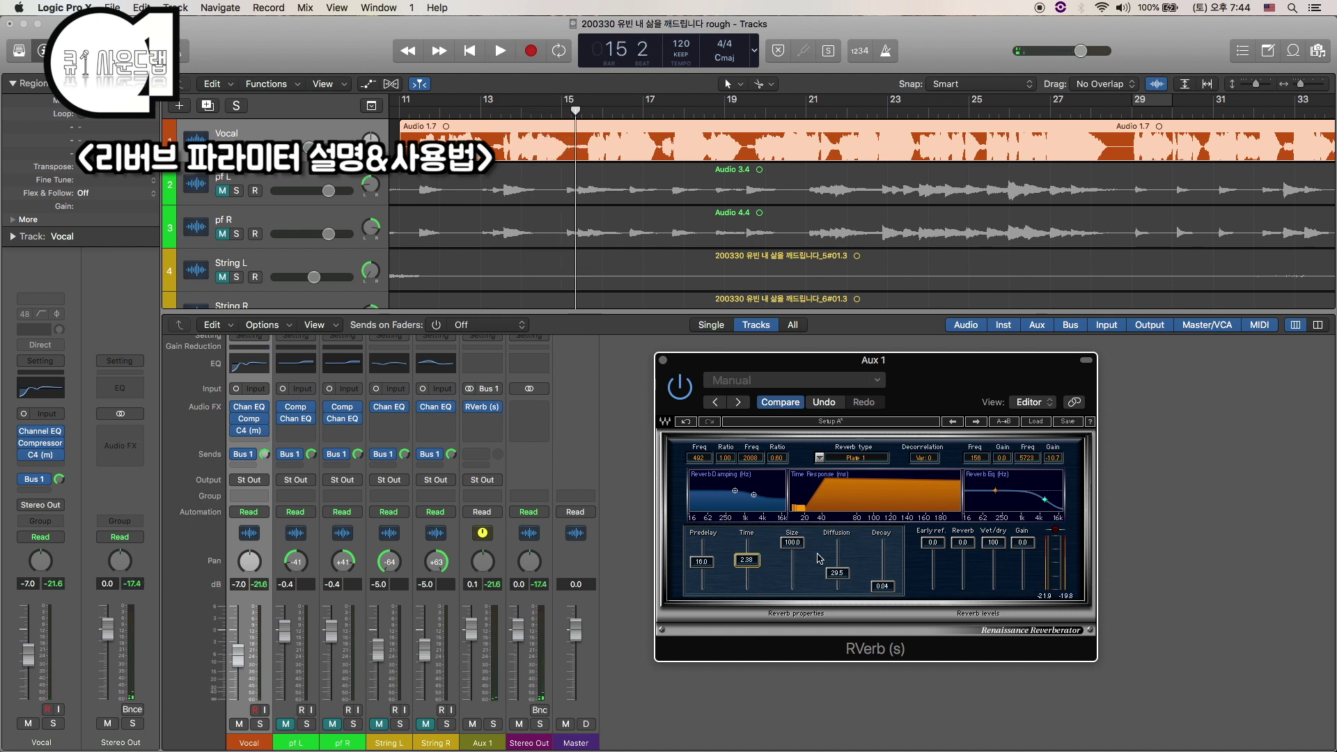
Step: Set the RVerb's decay to 2.66 and its time to 2.02
left_click_drag(883, 586, 886, 550)
mouse_move(746, 559)
left_mouse_down()
mouse_move(747, 578)
mouse_move(747, 561)
left_mouse_up()
left_click(882, 542)
left_click_drag(882, 543, 882, 552)
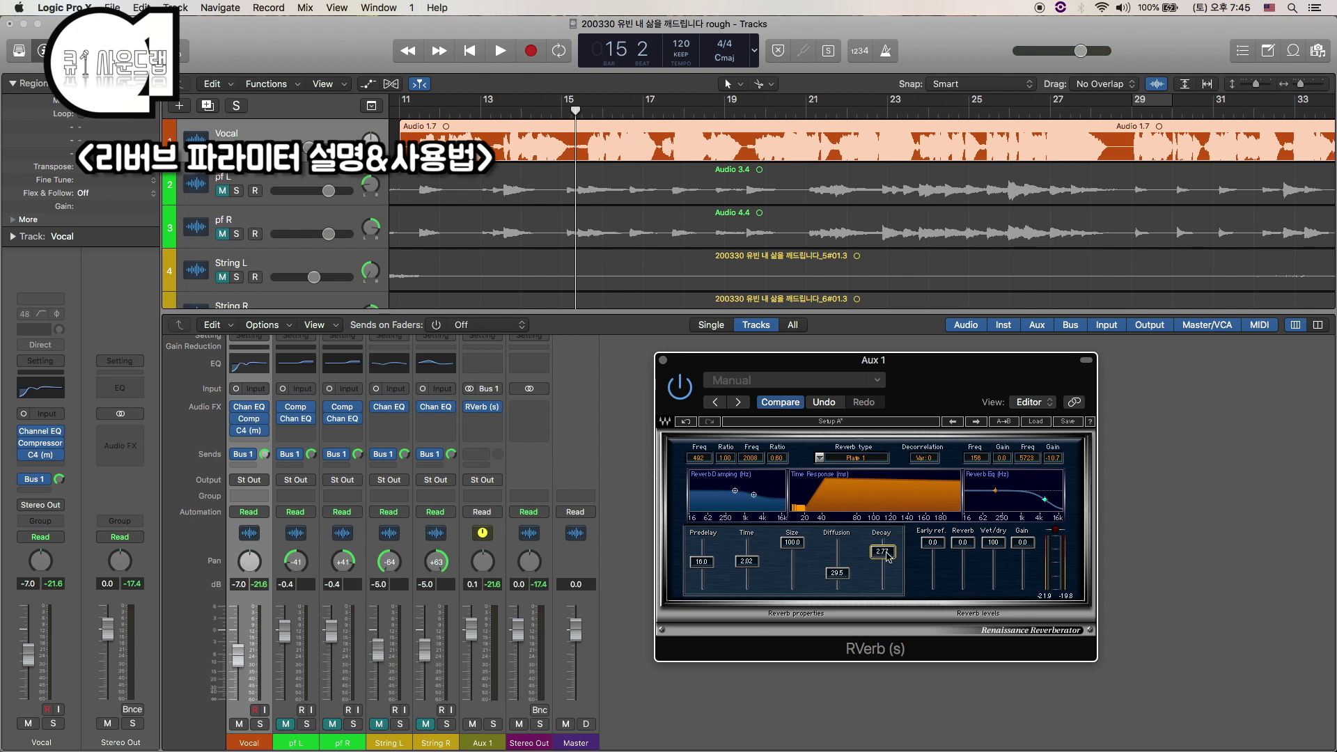
left_click_drag(882, 551, 887, 555)
Step: Turn the RVerb's reverb level off and play the vocal with early reflections at 0.0, switching them off during playback
left_click_drag(962, 542, 966, 589)
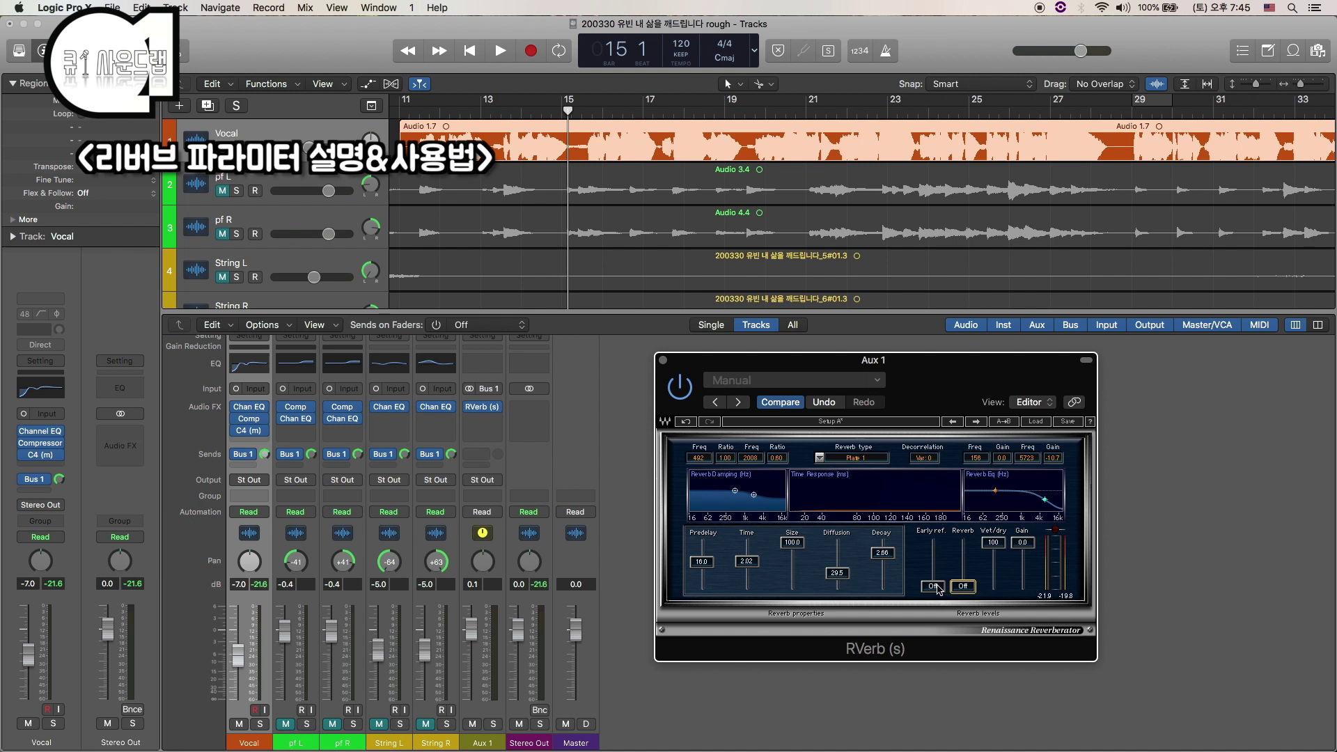
left_click_drag(933, 589, 933, 543)
key("space")
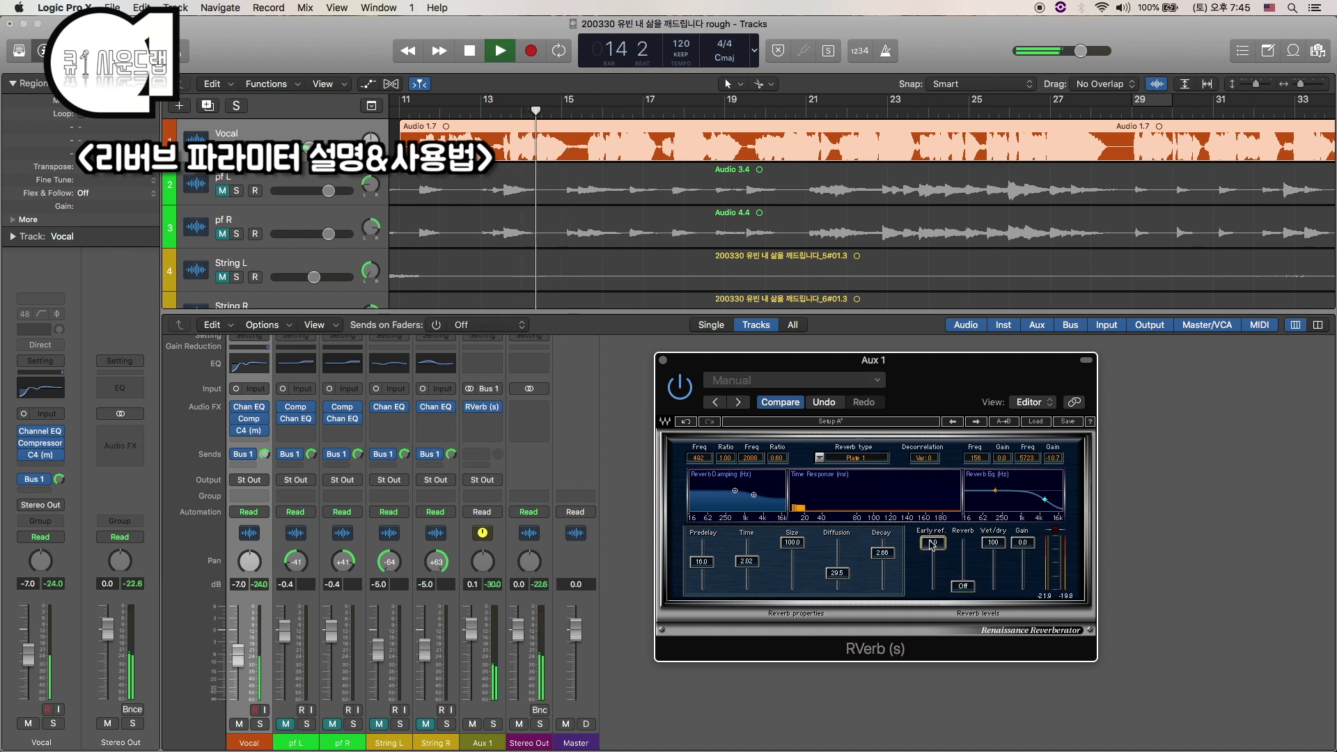
left_click_drag(932, 546, 933, 588)
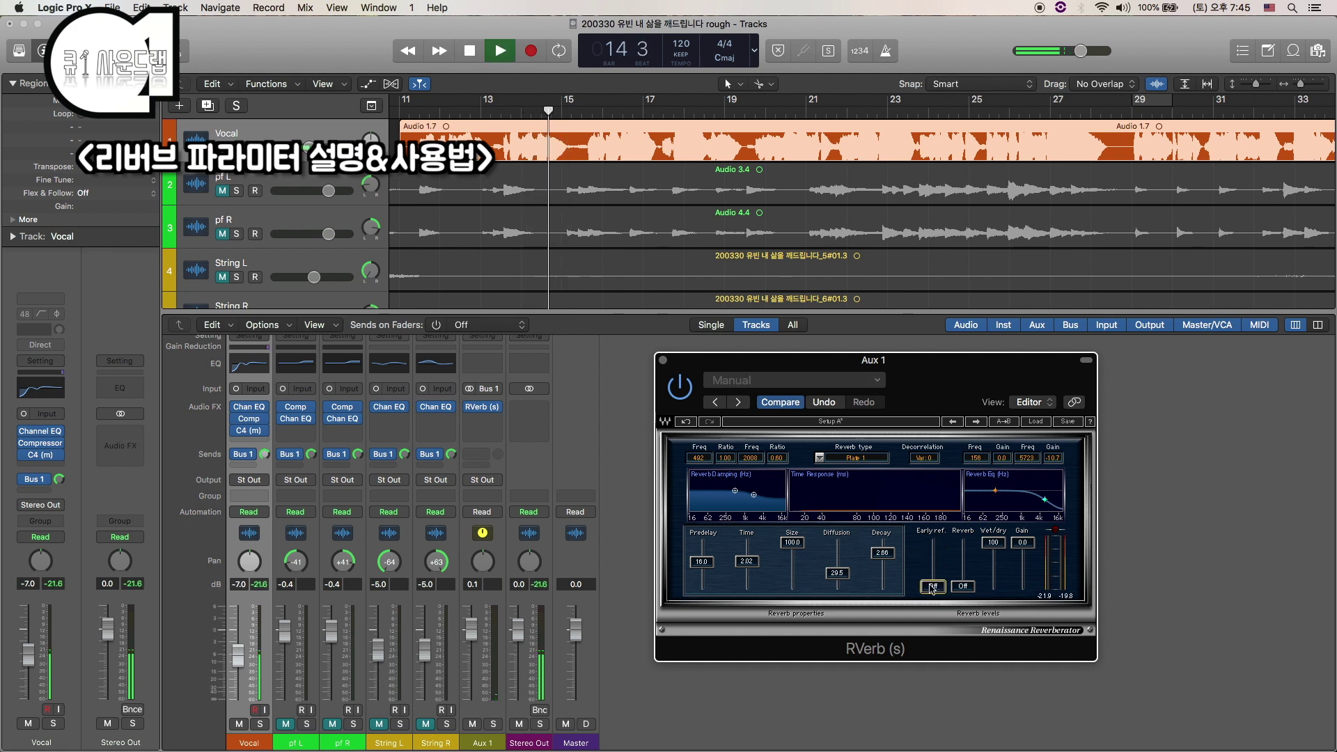
key("space")
Step: Compare the vocal with the RVerb's early reflections at 0.0 and Off, finishing with them at 0.0
left_click_drag(933, 589, 939, 545)
key("space")
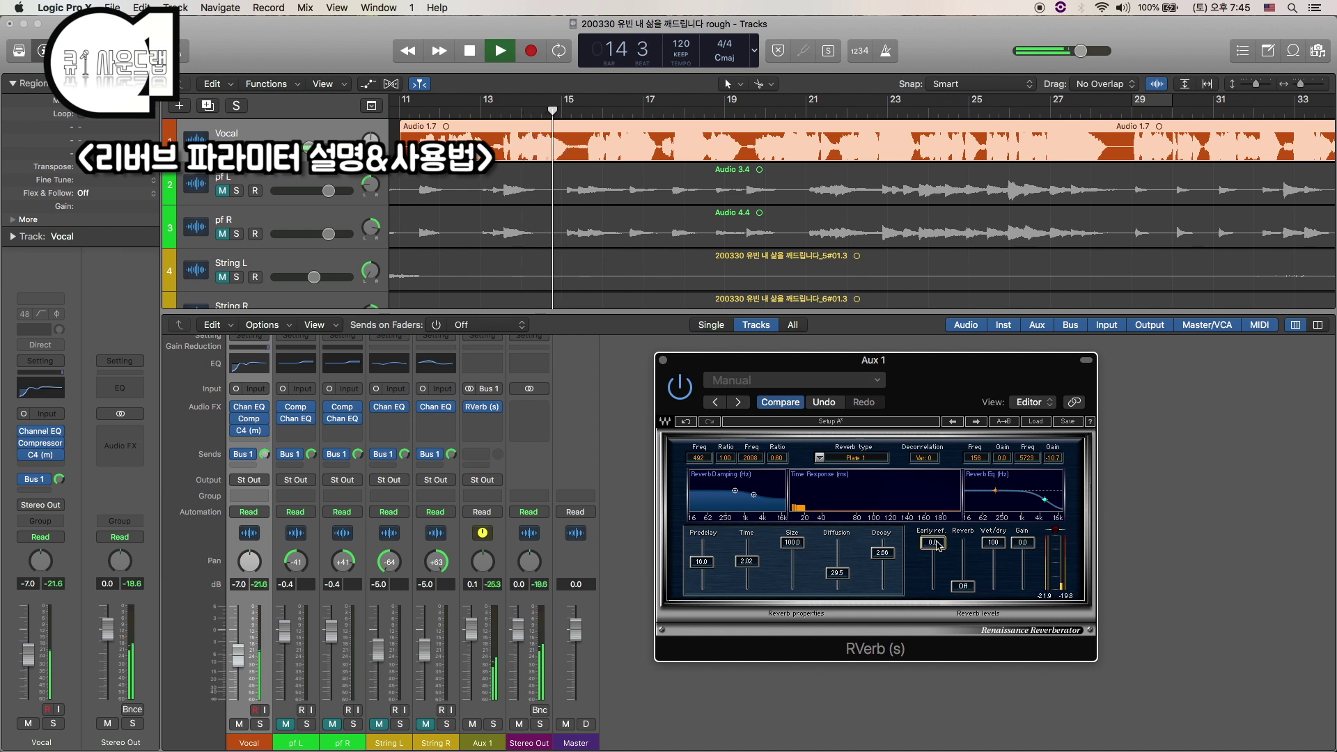
key("space")
left_click_drag(939, 545, 932, 586)
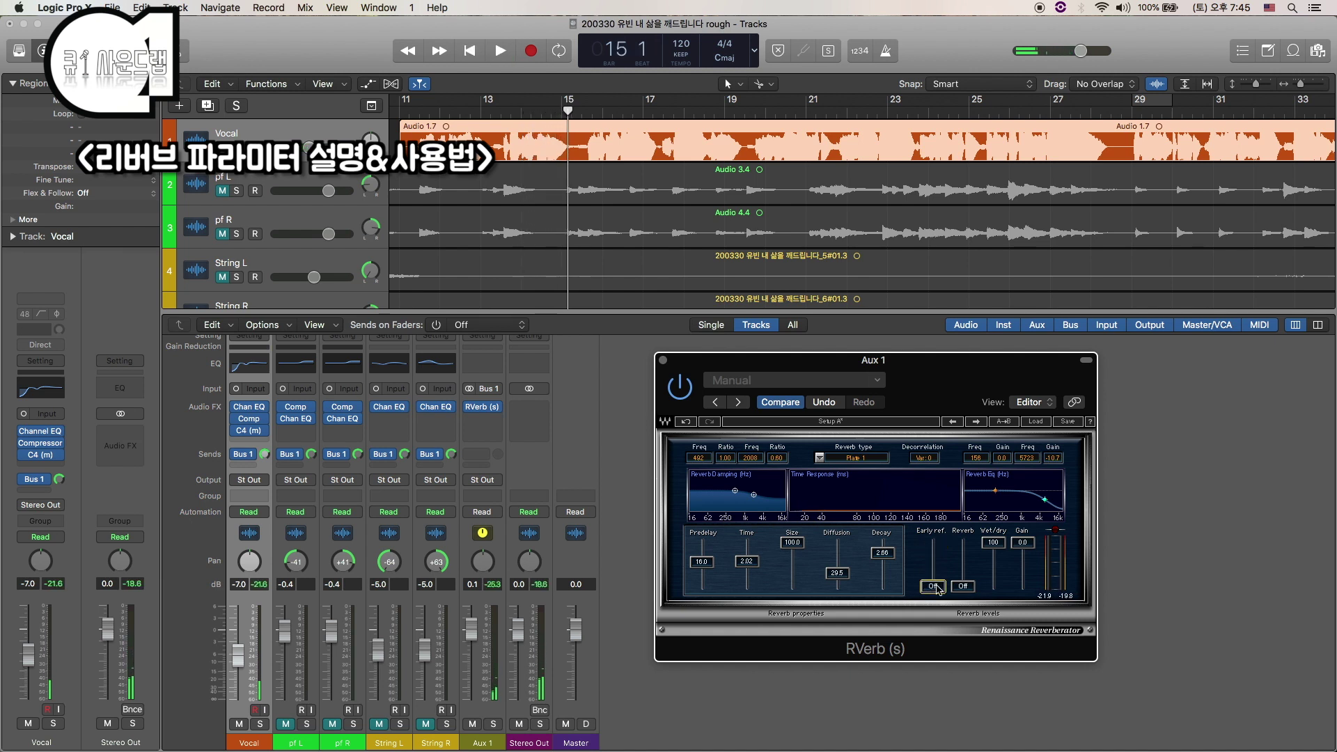
key("space")
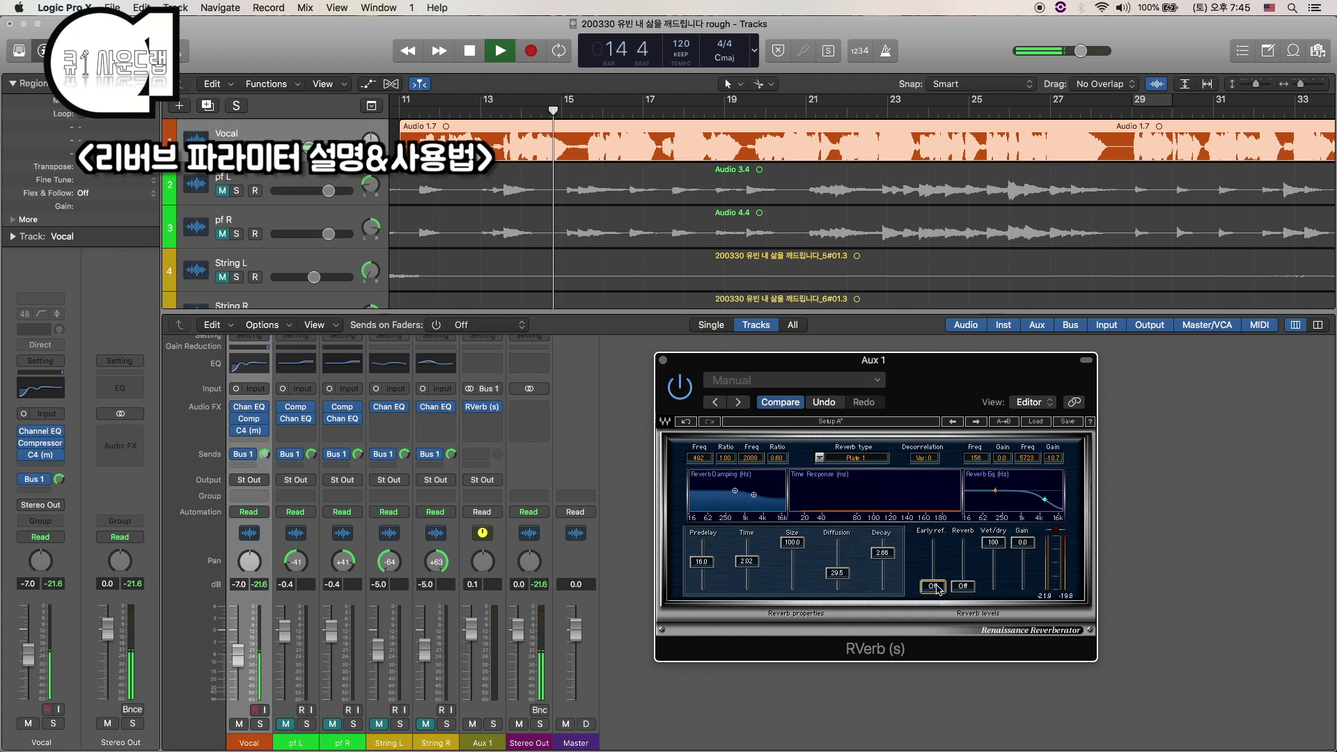
left_click_drag(937, 589, 939, 546)
key("space")
key("space")
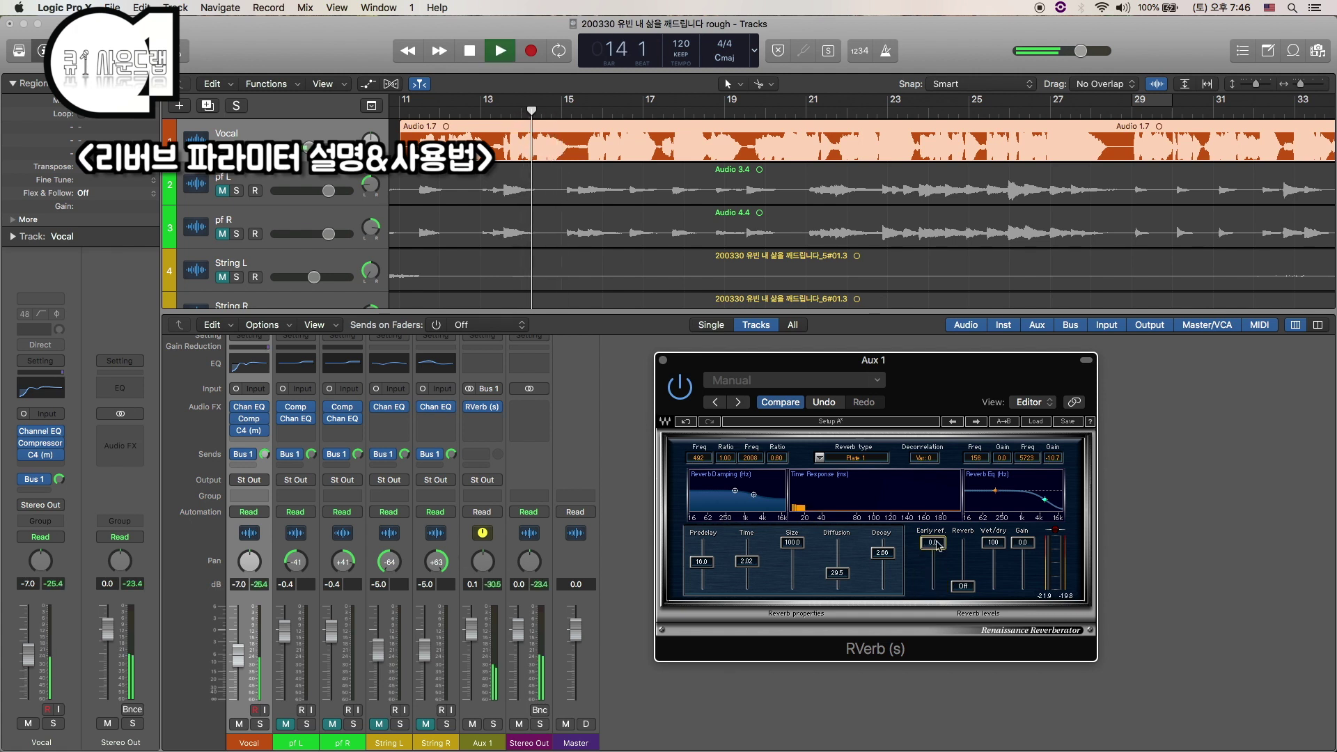
key("space")
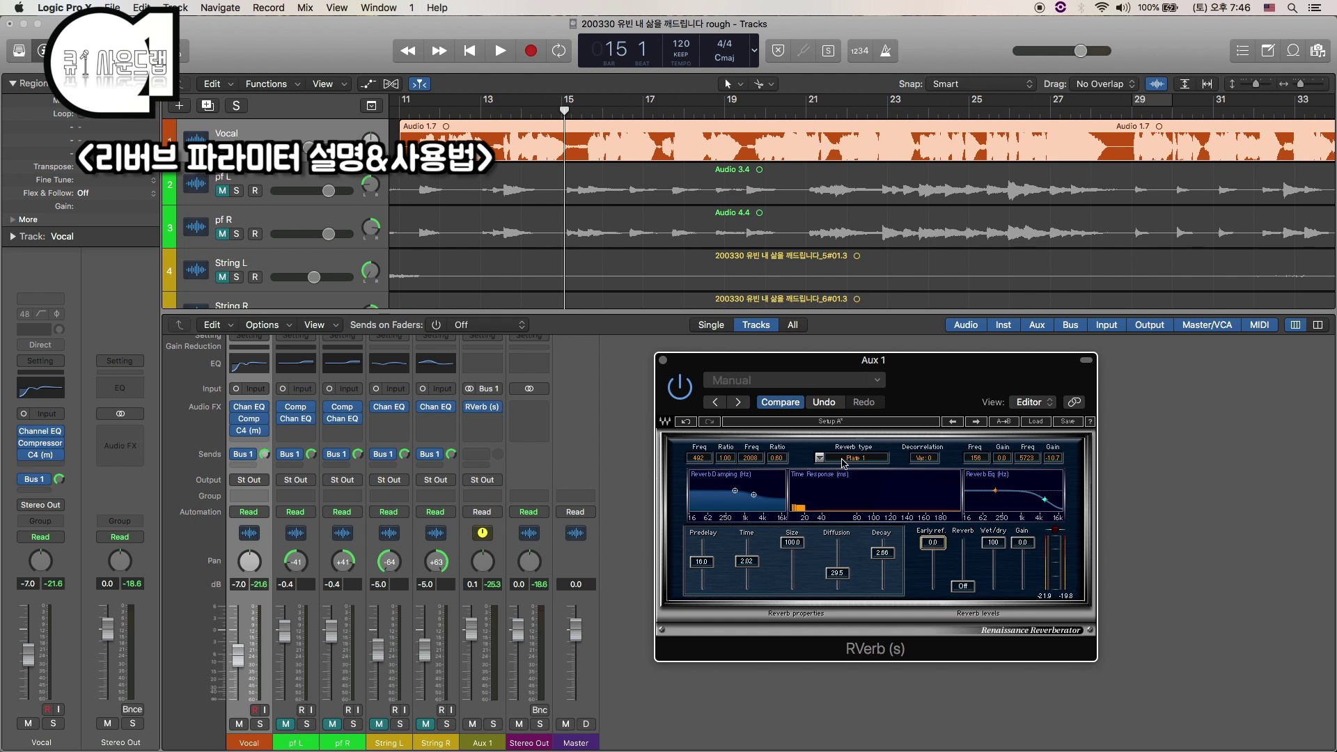
Step: Try the Hall 1 reverb type and play the vocal with early reflections at 0.0 and Off
left_click(820, 459)
left_click(851, 477)
key("space")
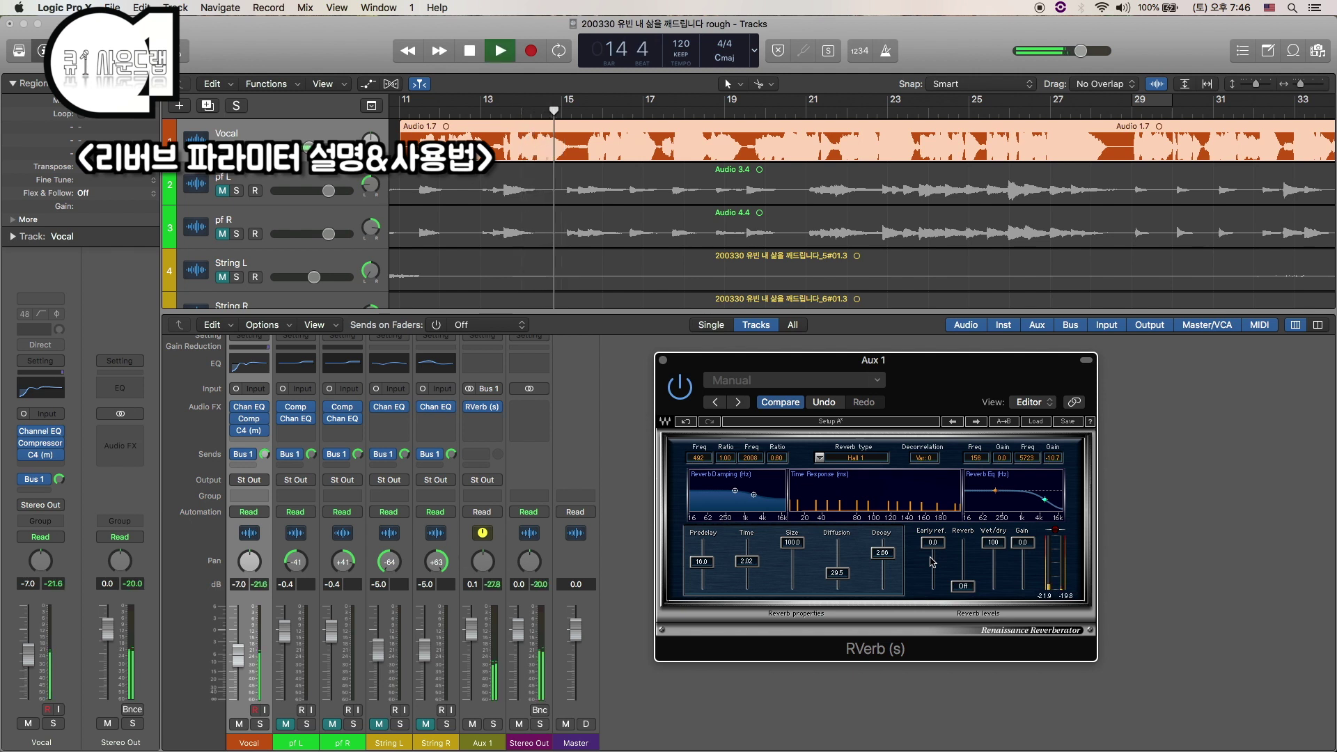
left_click_drag(933, 561, 933, 587)
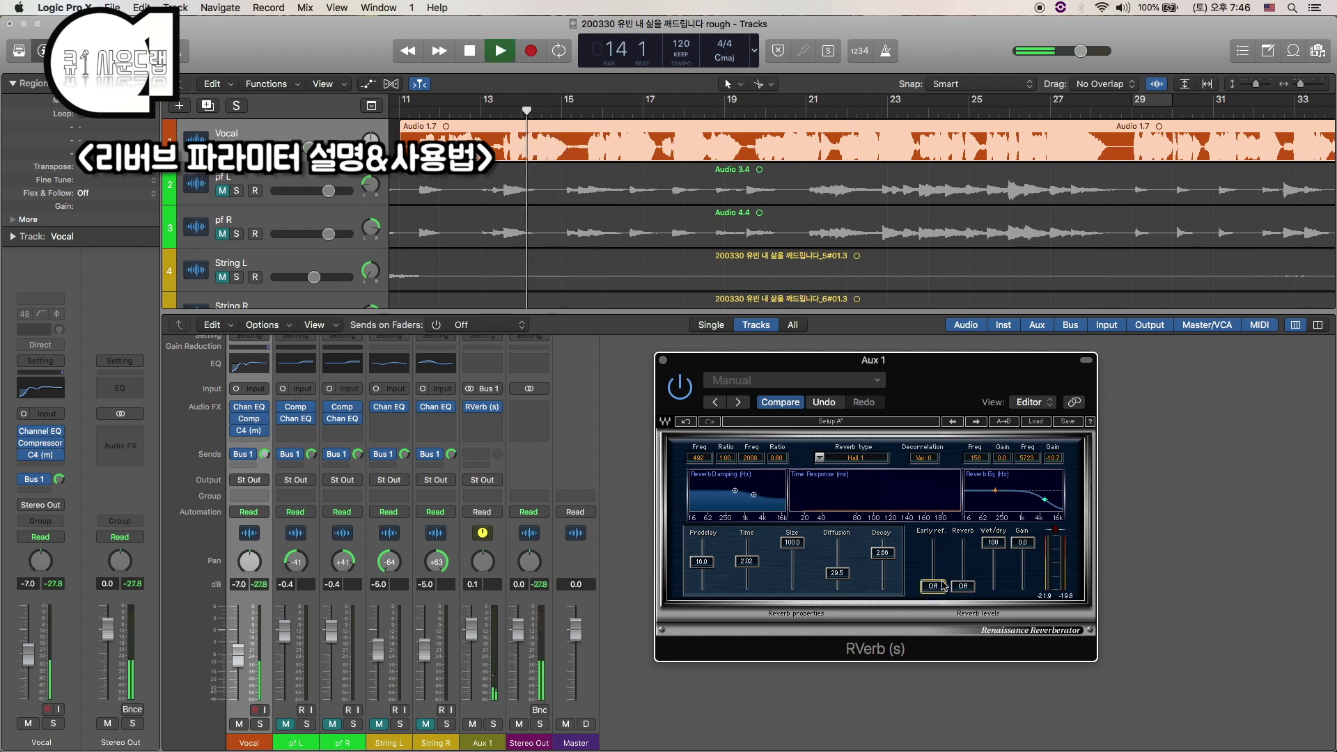
key("space")
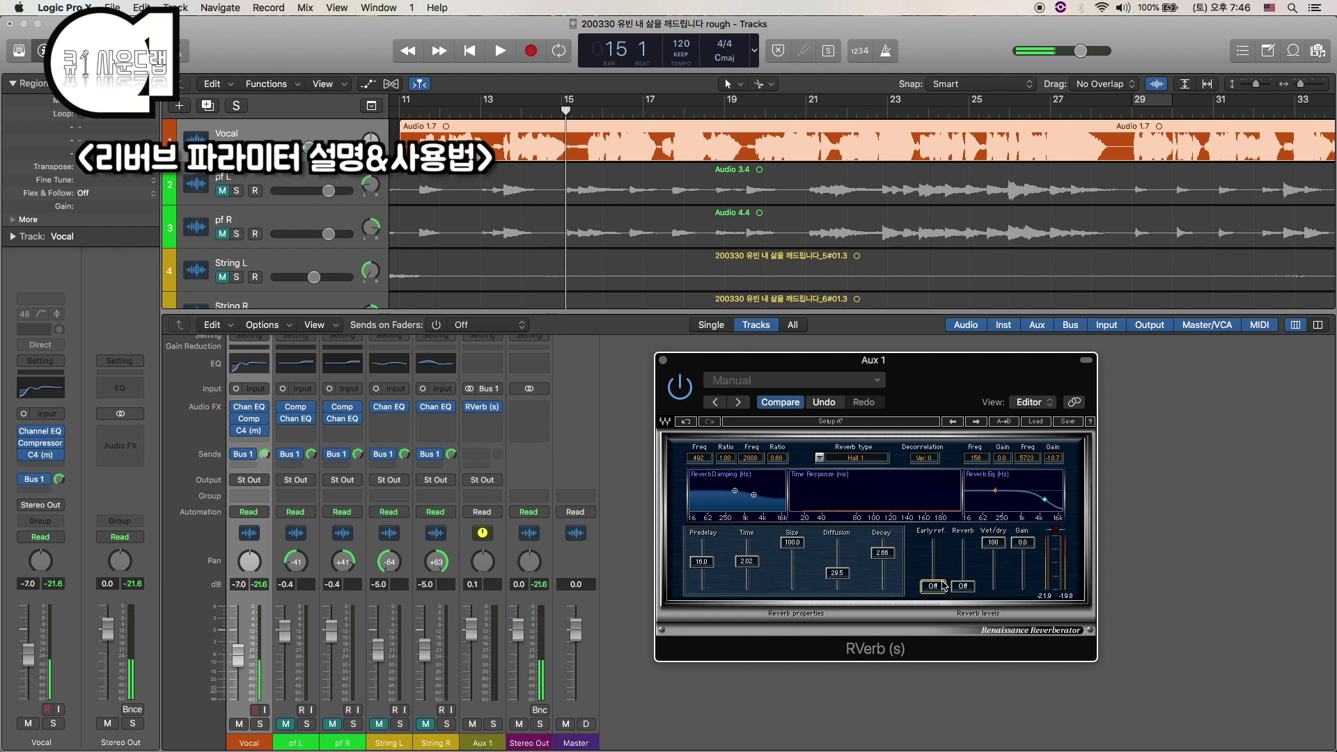
Step: Return the reverb type to Plate 1 and set the early reflections level to -6.3 while auditioning the vocal
left_click(857, 459)
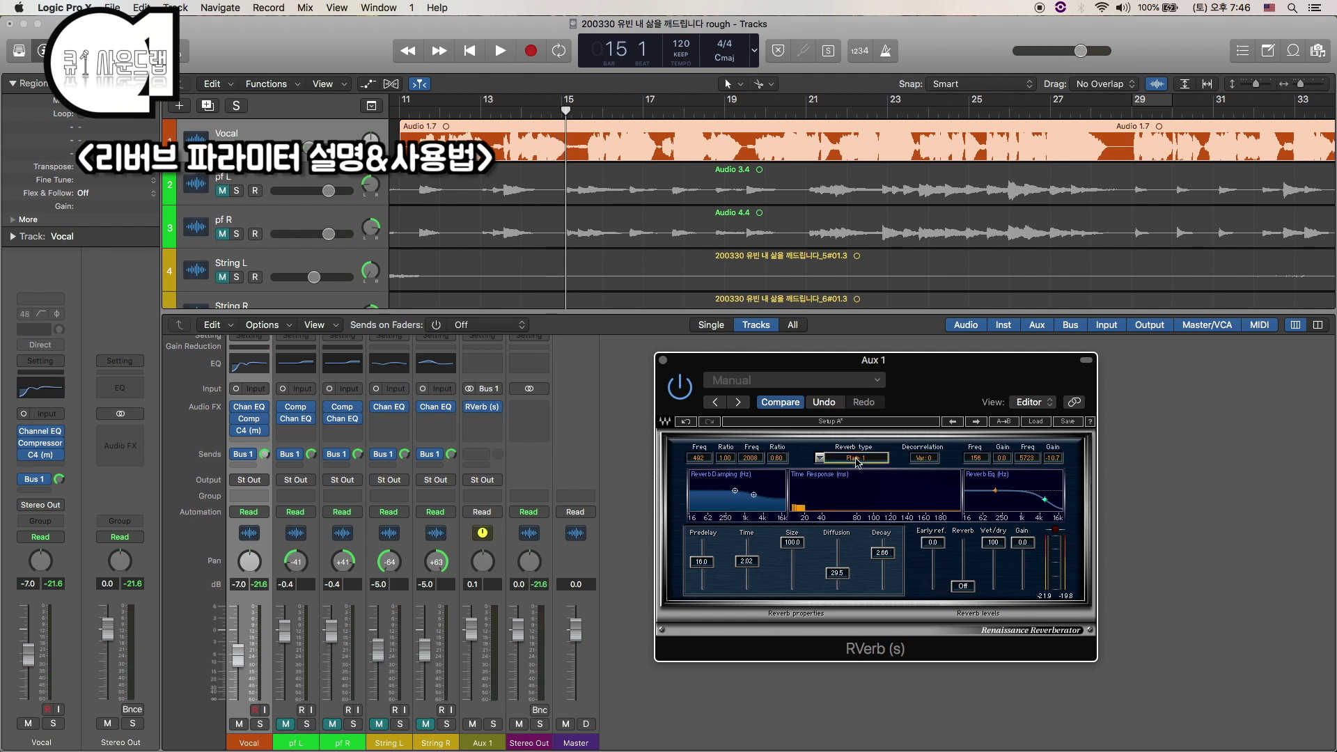
left_click(934, 543)
left_click_drag(934, 543, 939, 562)
key("space")
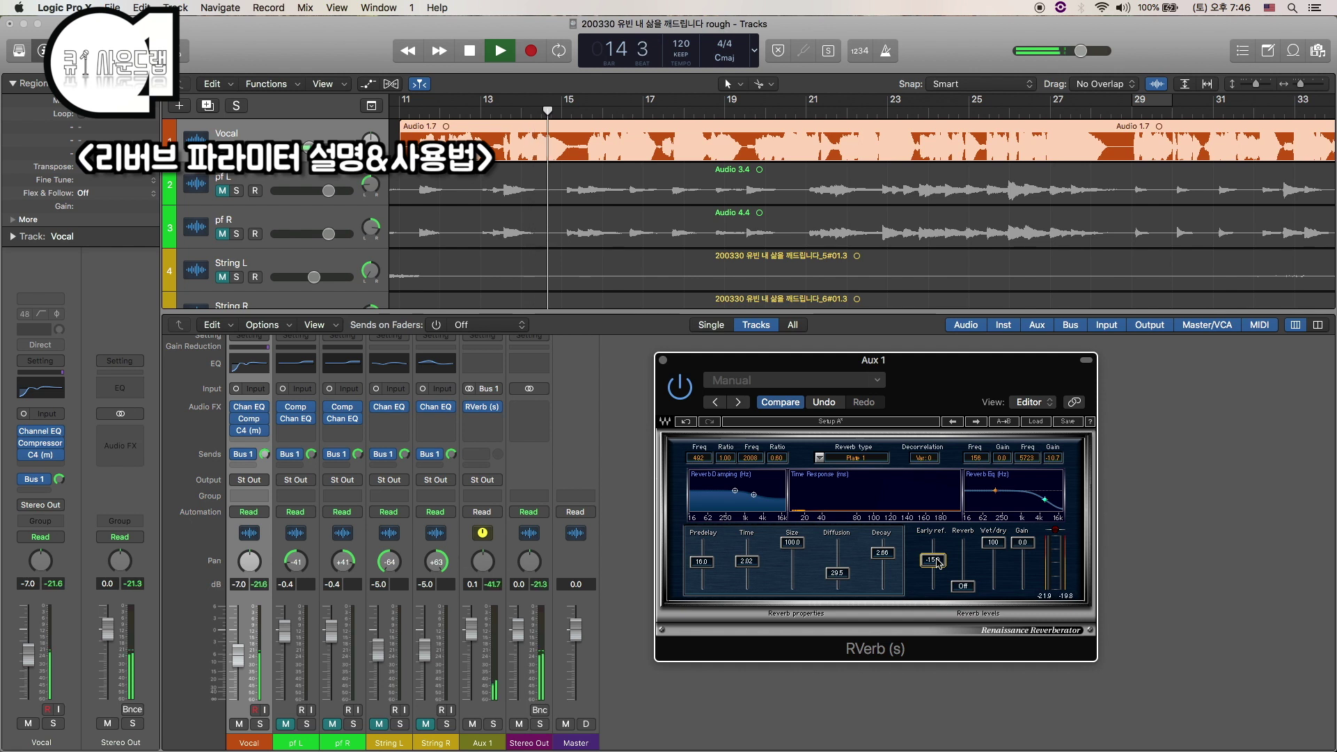
left_click_drag(938, 561, 939, 555)
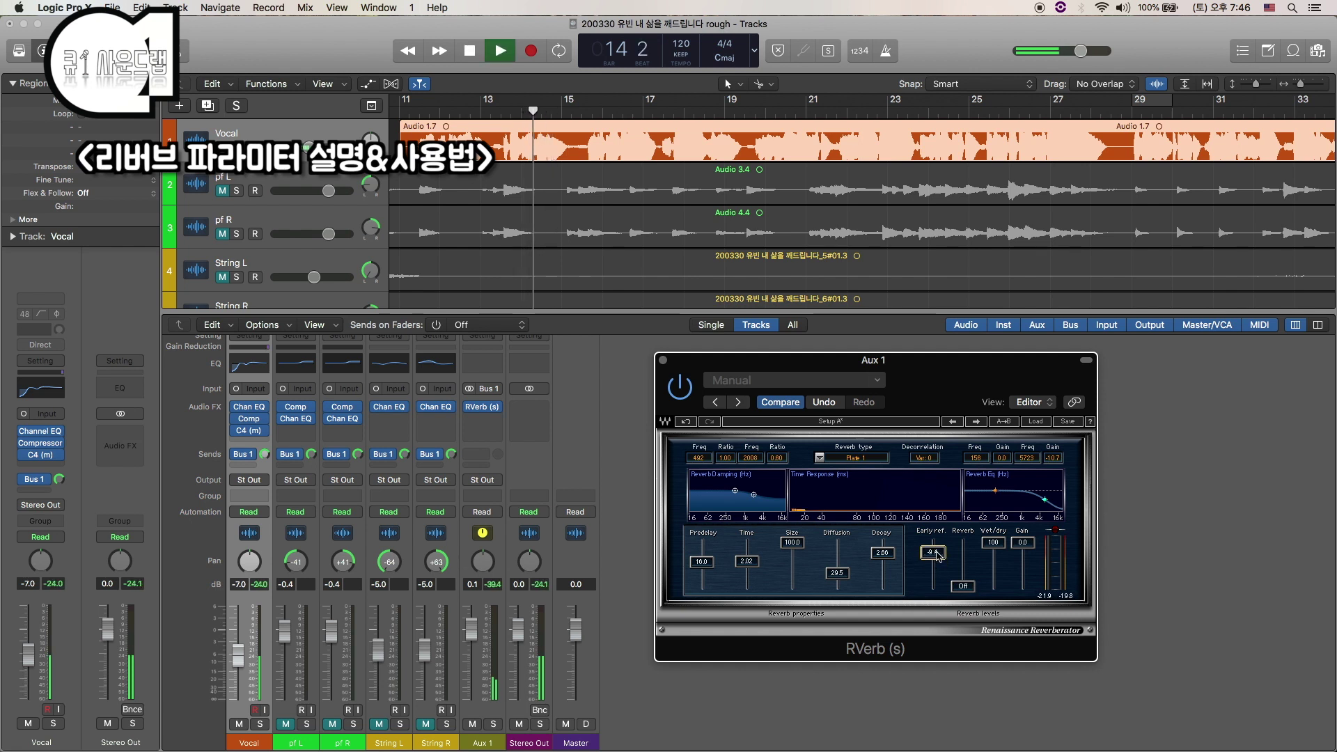
key("space")
left_click_drag(938, 554, 939, 552)
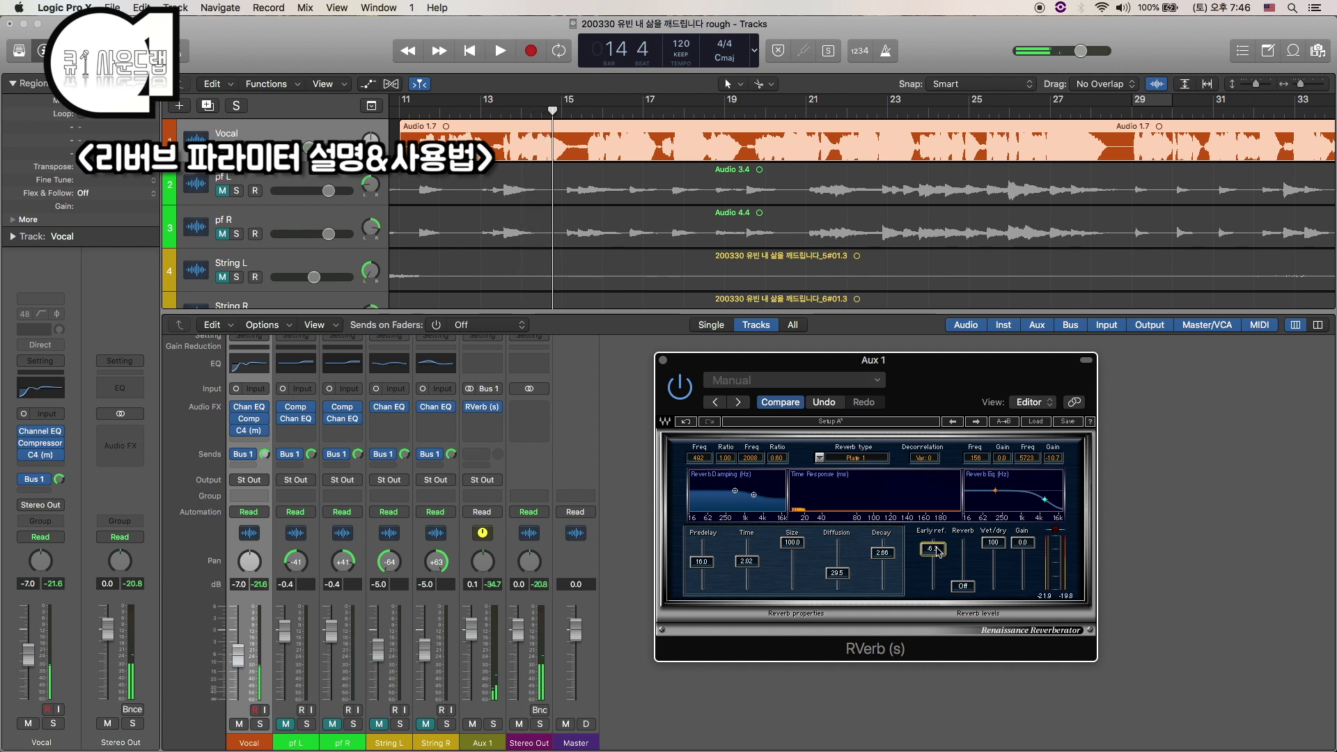
key("space")
key("space")
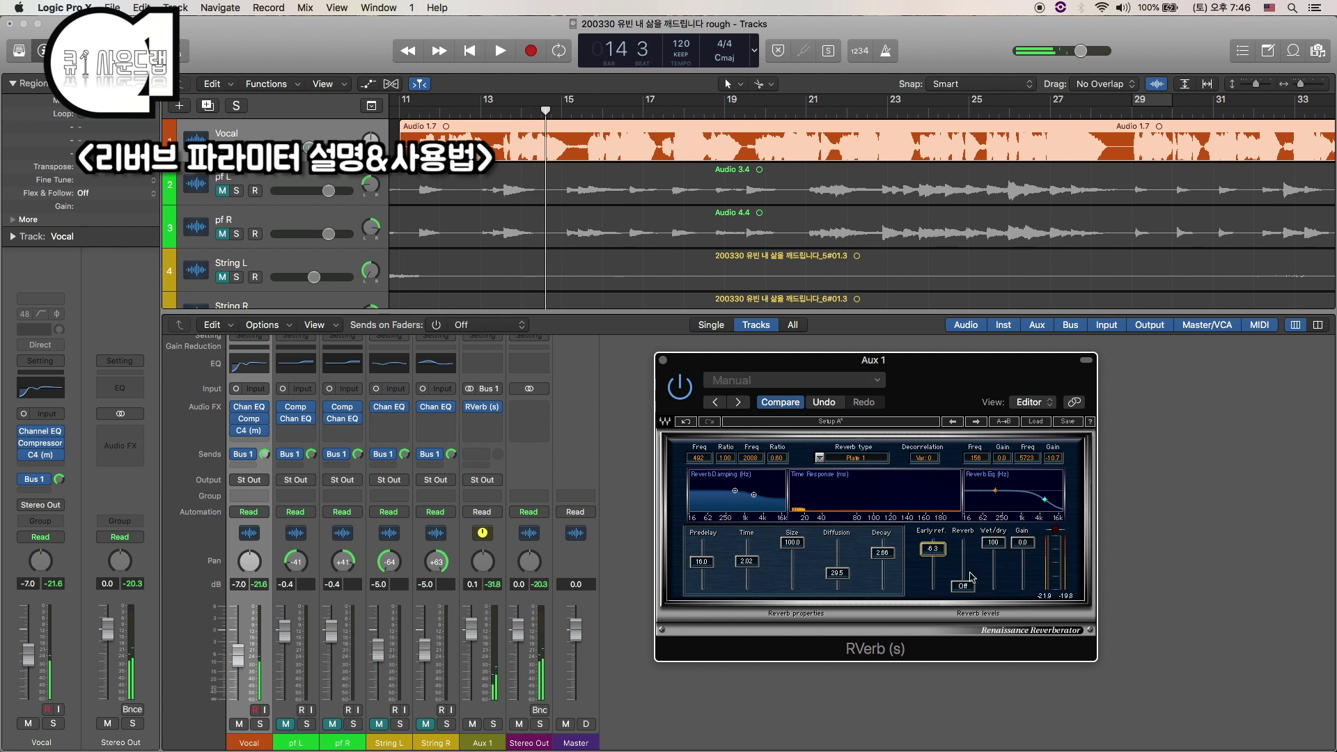
Step: Raise the RVerb's reverb level to -10.2 and play the vocal
left_click_drag(965, 589, 967, 561)
key("space")
key("space")
Step: Fine-tune the RVerb's decay to 2.37 and time to 2.08, keeping wet/dry at 100
left_click_drag(881, 553, 882, 556)
left_click_drag(746, 561, 747, 560)
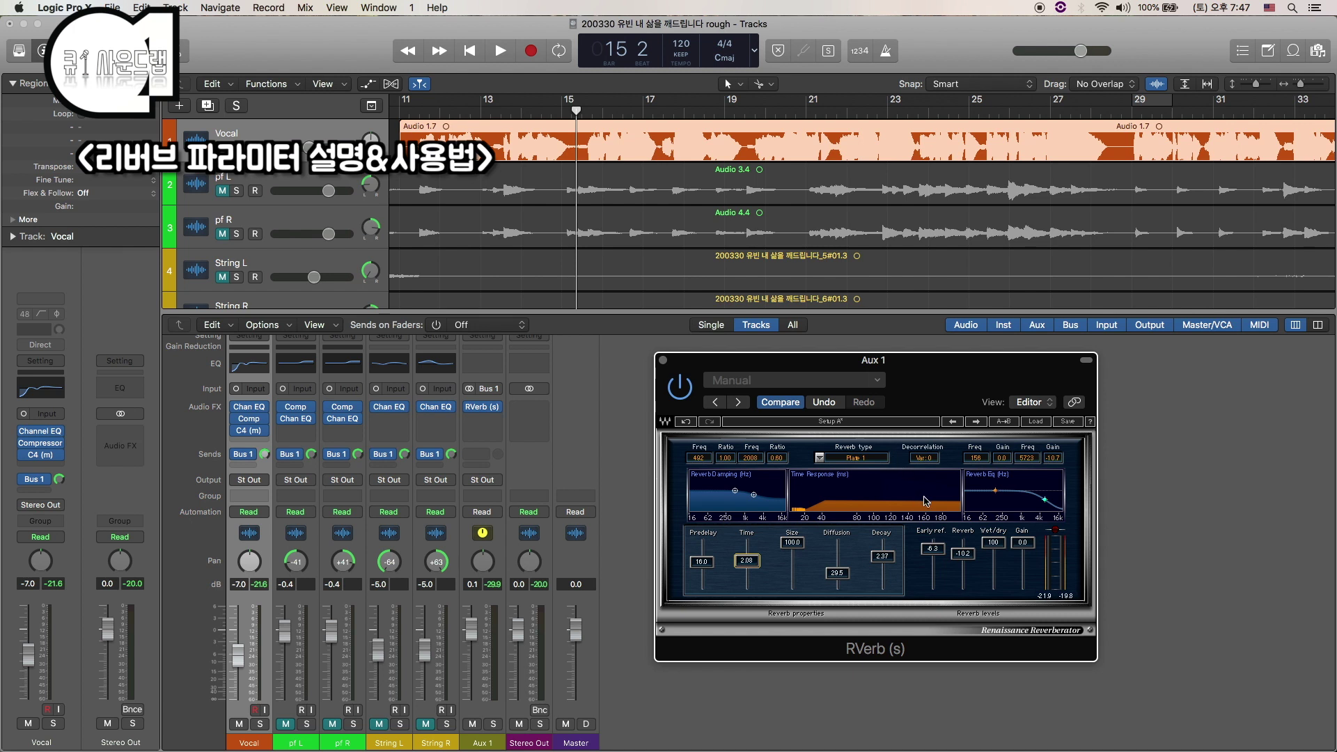
left_click(990, 543)
mouse_move(993, 543)
left_mouse_down()
mouse_move(993, 586)
mouse_move(993, 542)
left_mouse_up()
Step: Select the Aux 1 channel, set the RVerb's low damping band to a 1.40 ratio and play the vocal
left_click(480, 716)
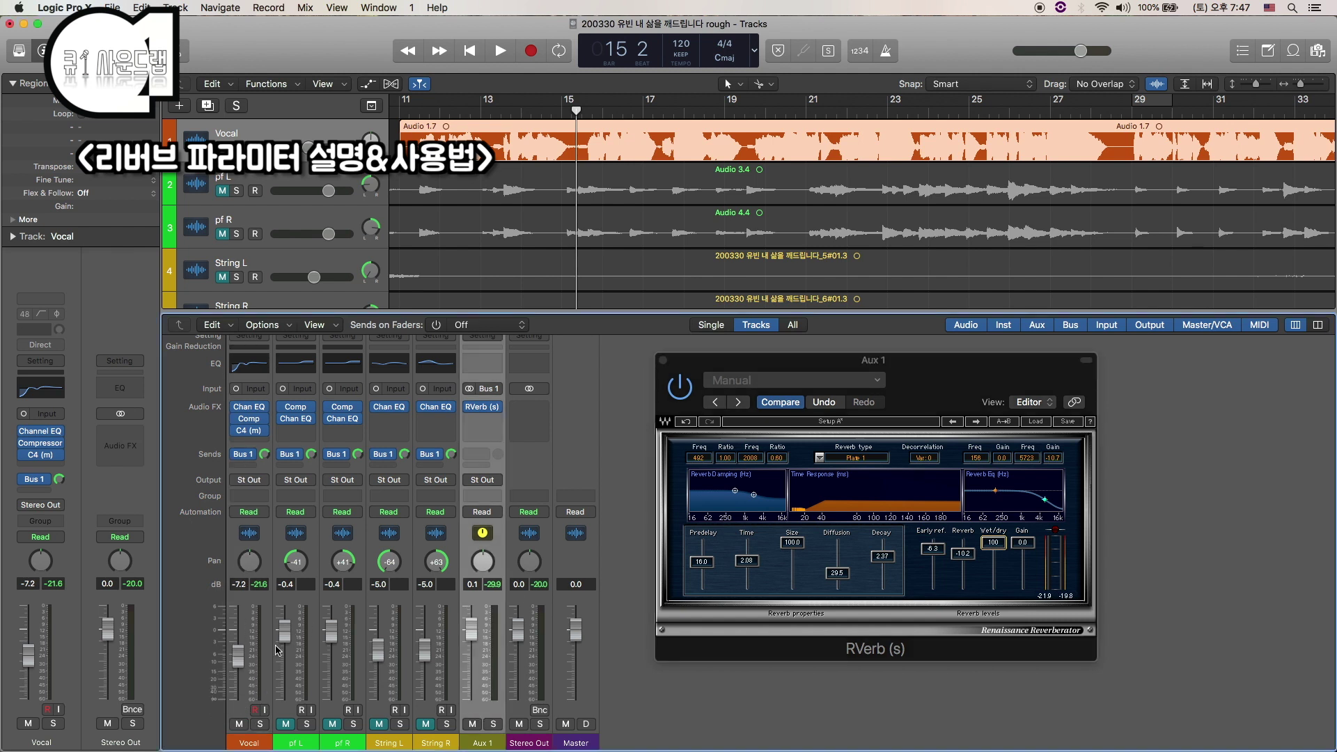
left_click_drag(277, 651, 277, 648)
left_click(848, 470)
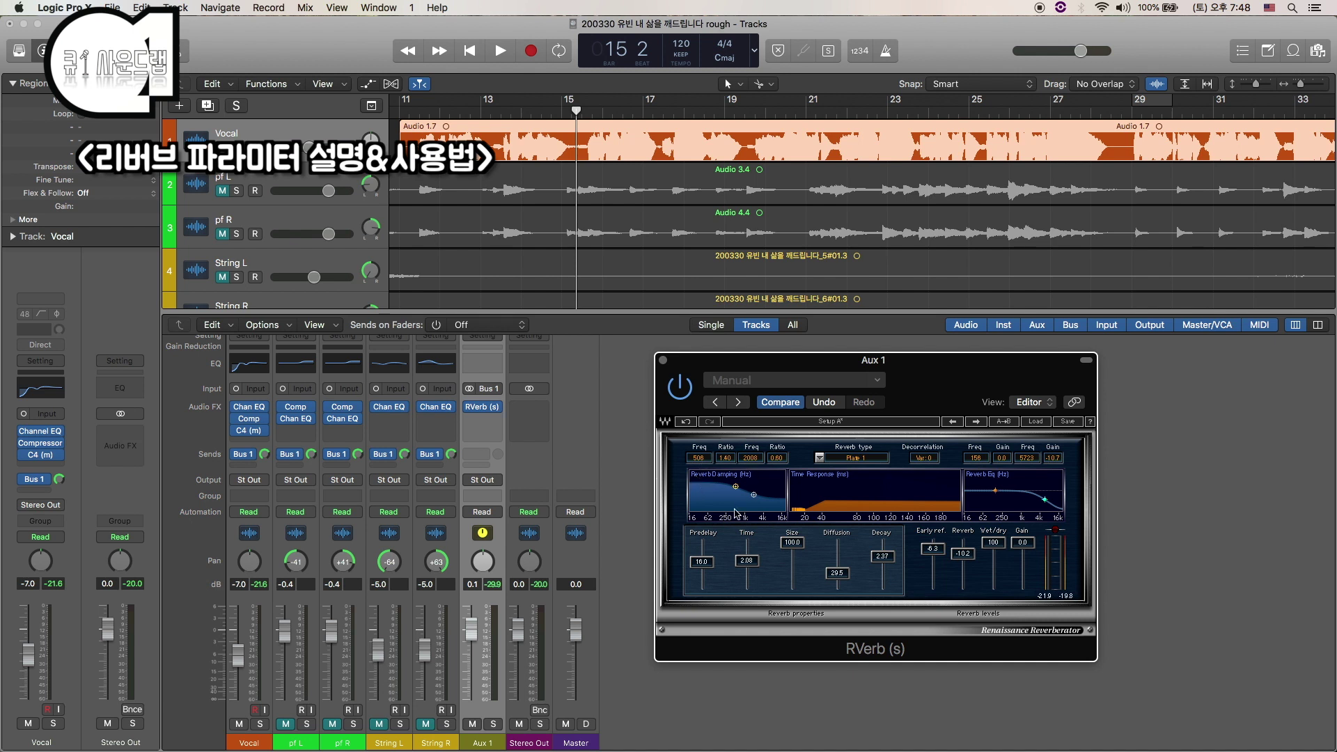
key("space")
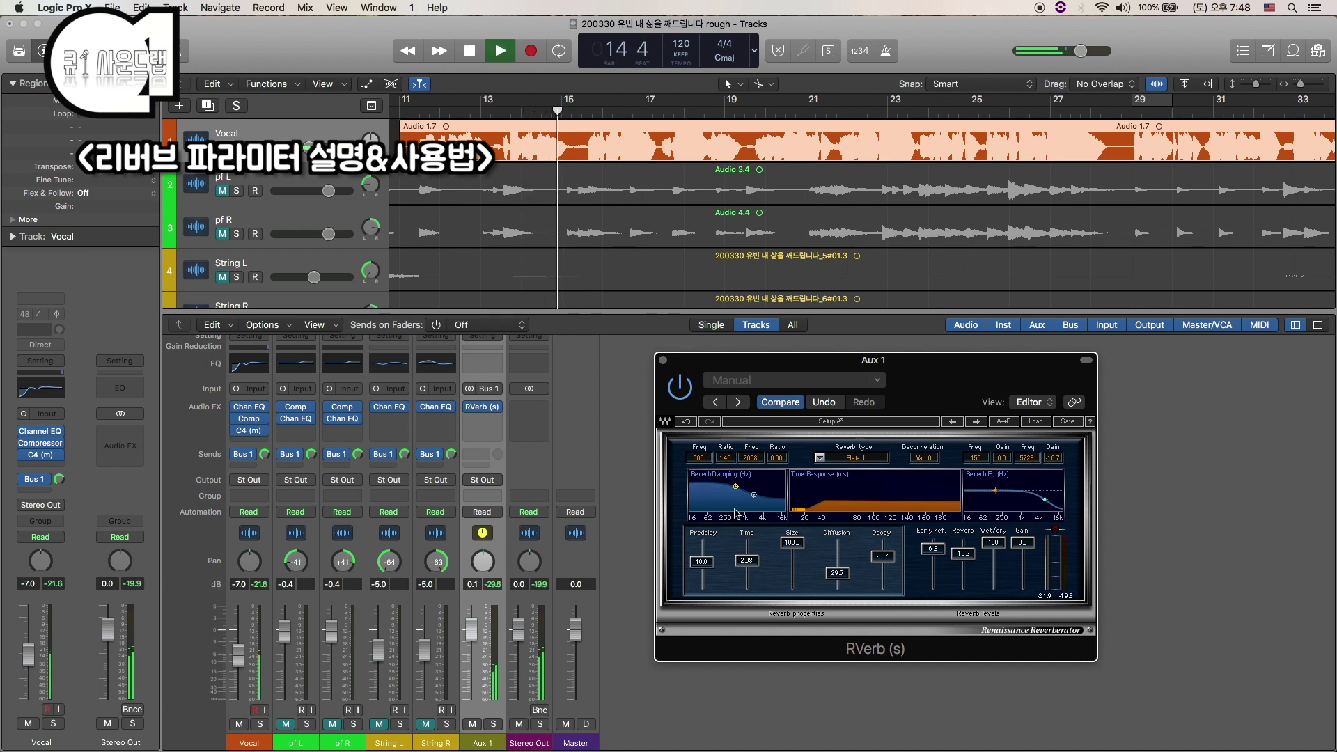
key("space")
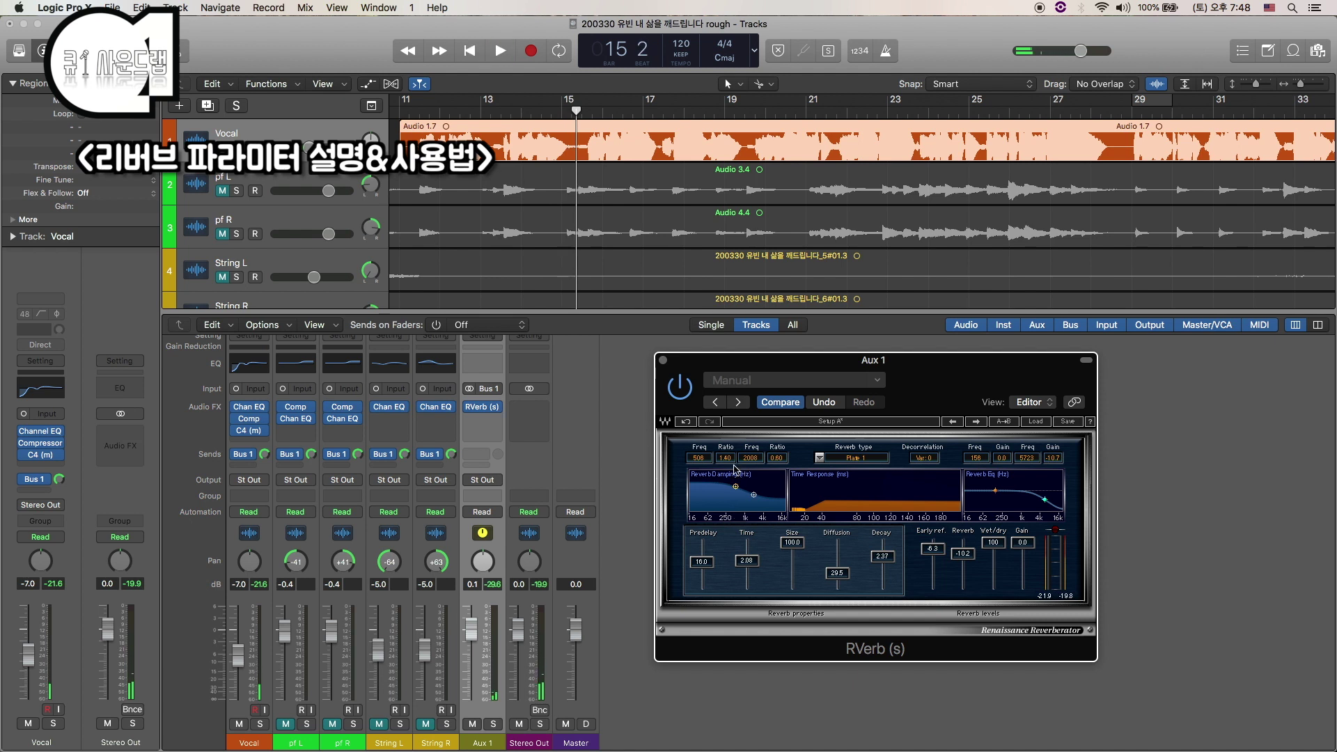
Step: Lower the low damping band's ratio to 0.42 and further to 0.31, playing the vocal with each setting
left_click_drag(735, 486, 735, 496)
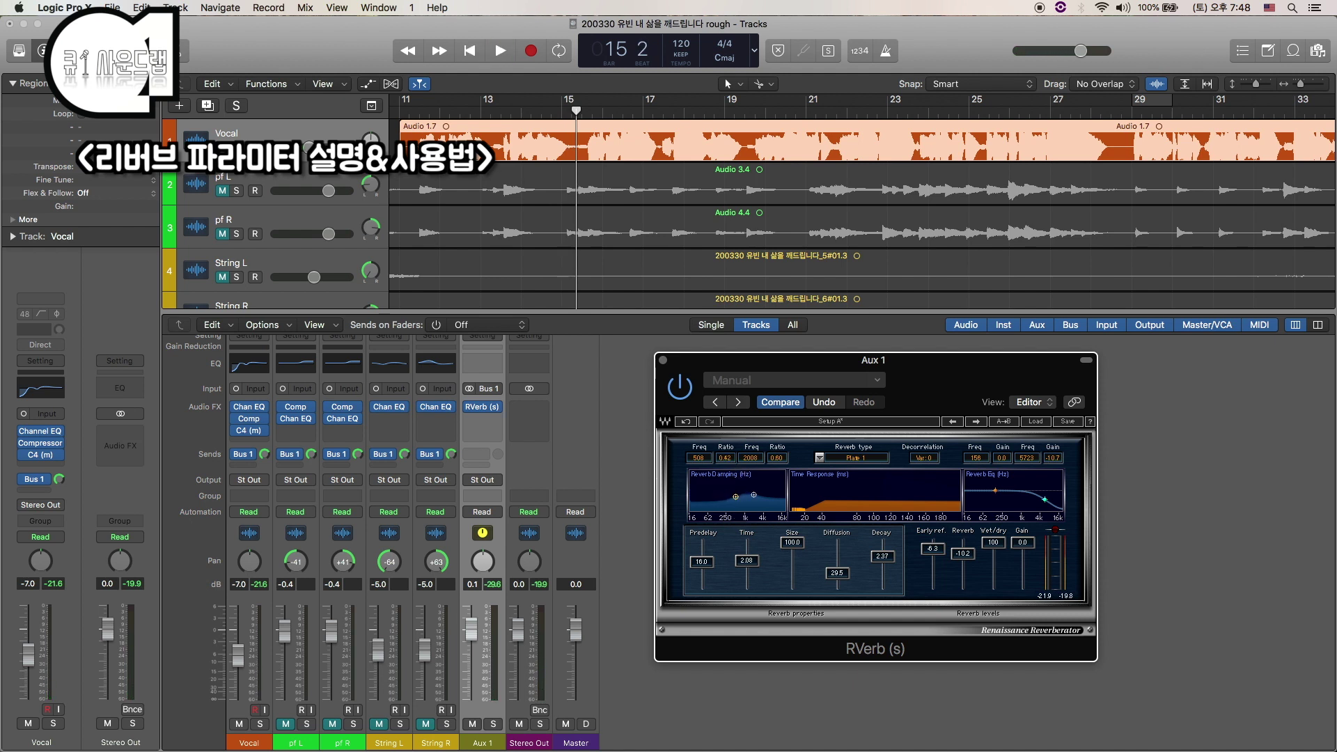
key("space")
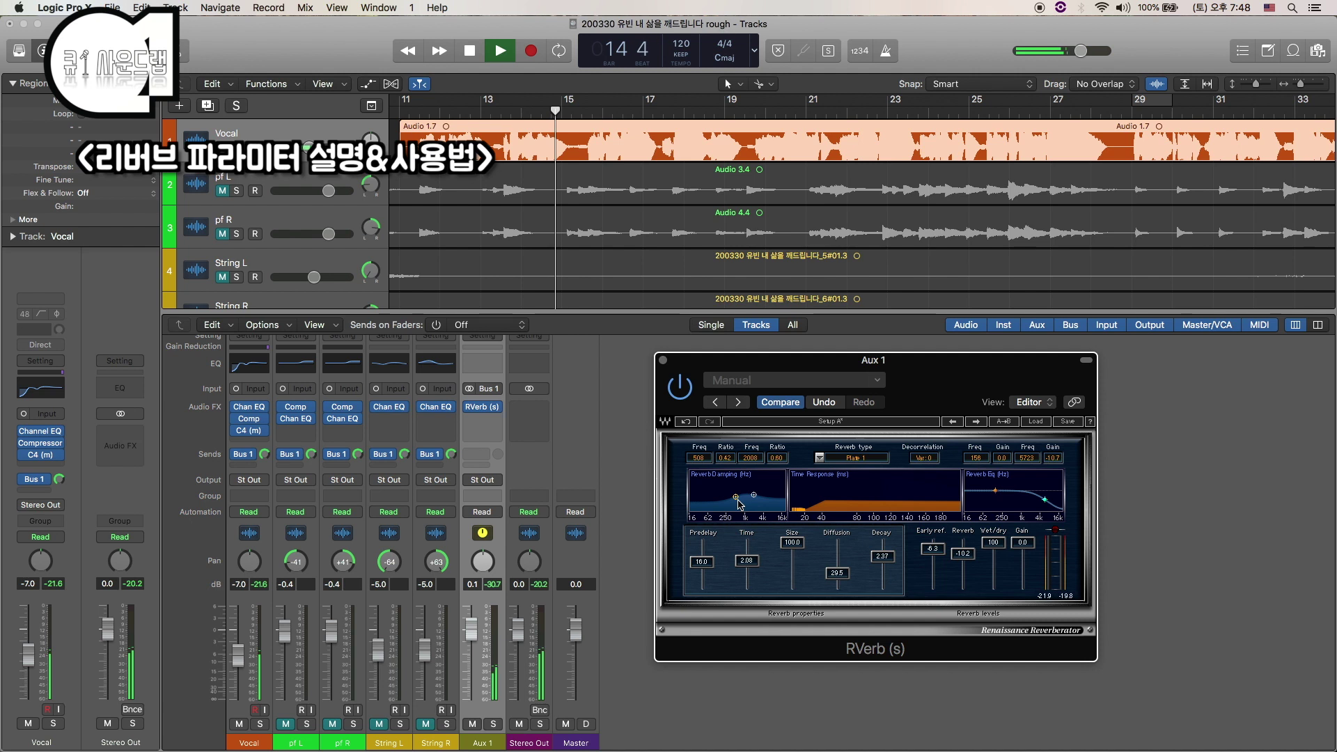
key("space")
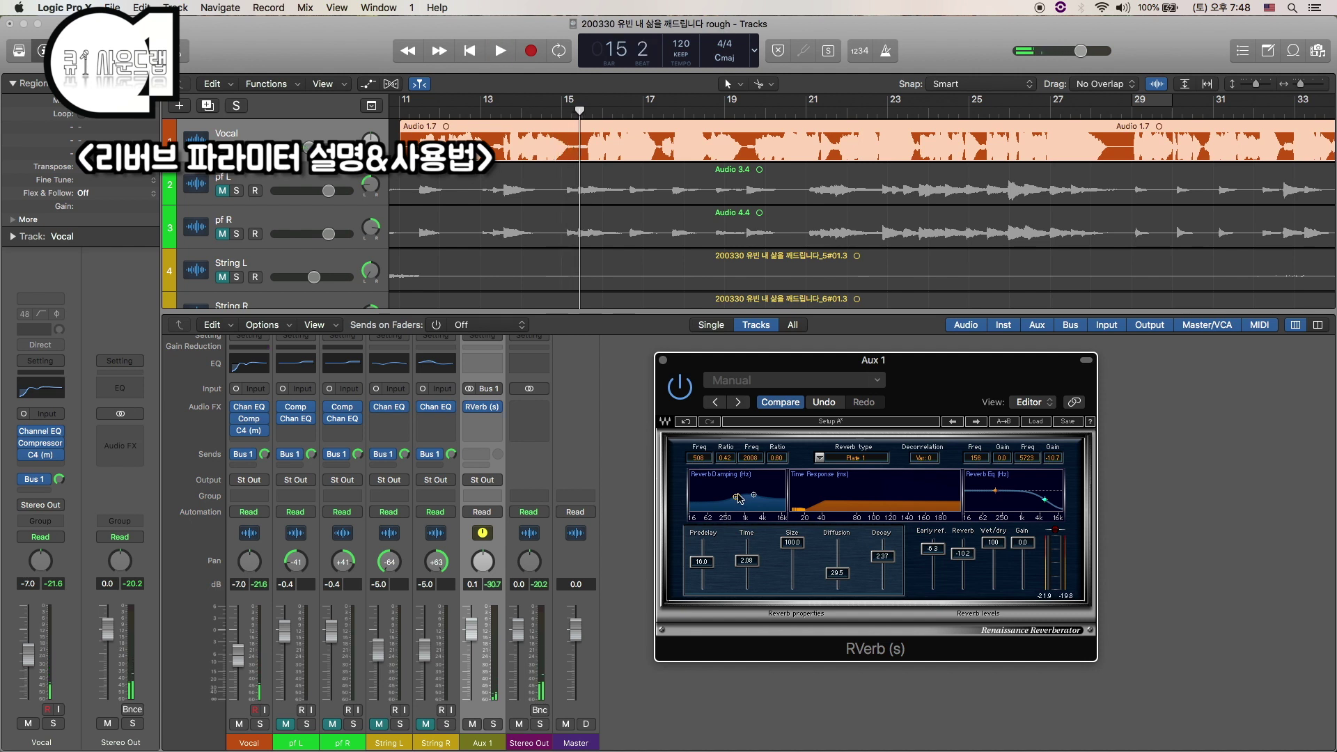
left_click_drag(736, 497, 737, 497)
key("space")
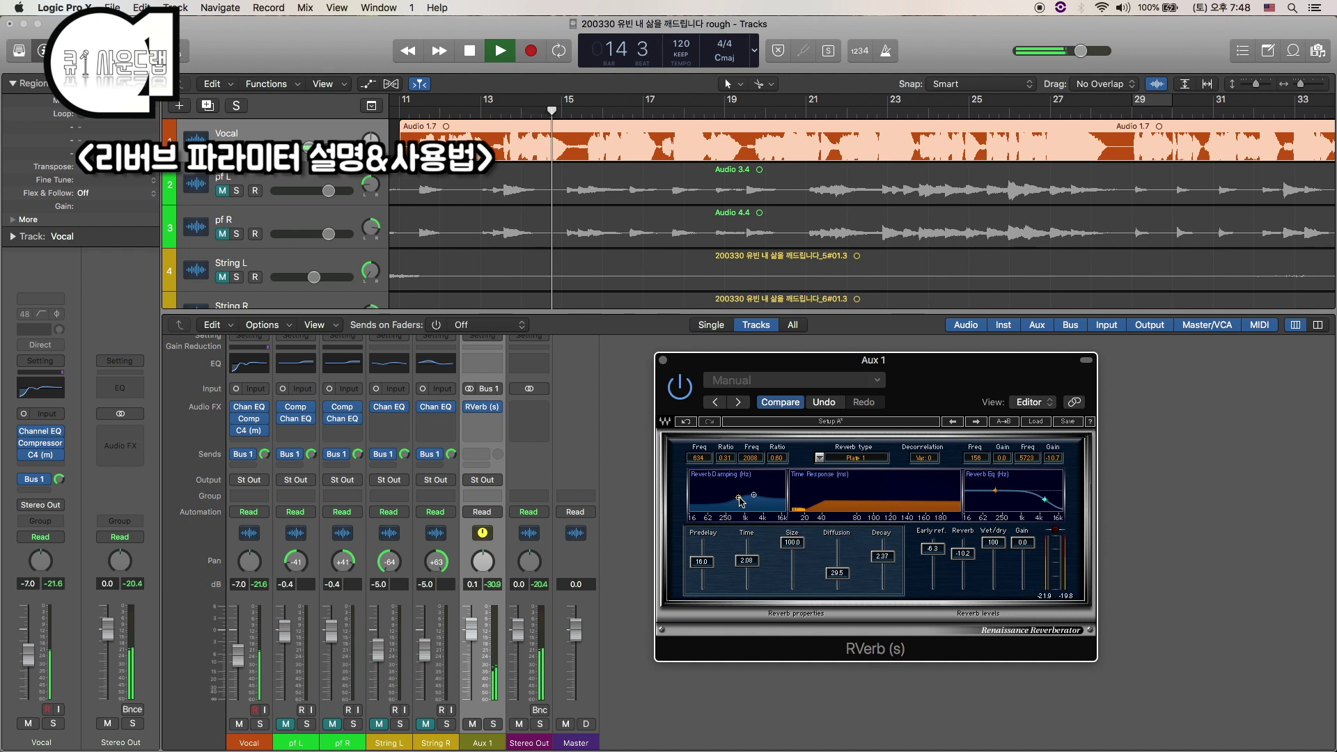
key("space")
Step: Raise the low damping band's ratio to 1.58 and play the vocal
left_click_drag(741, 500, 740, 488)
key("space")
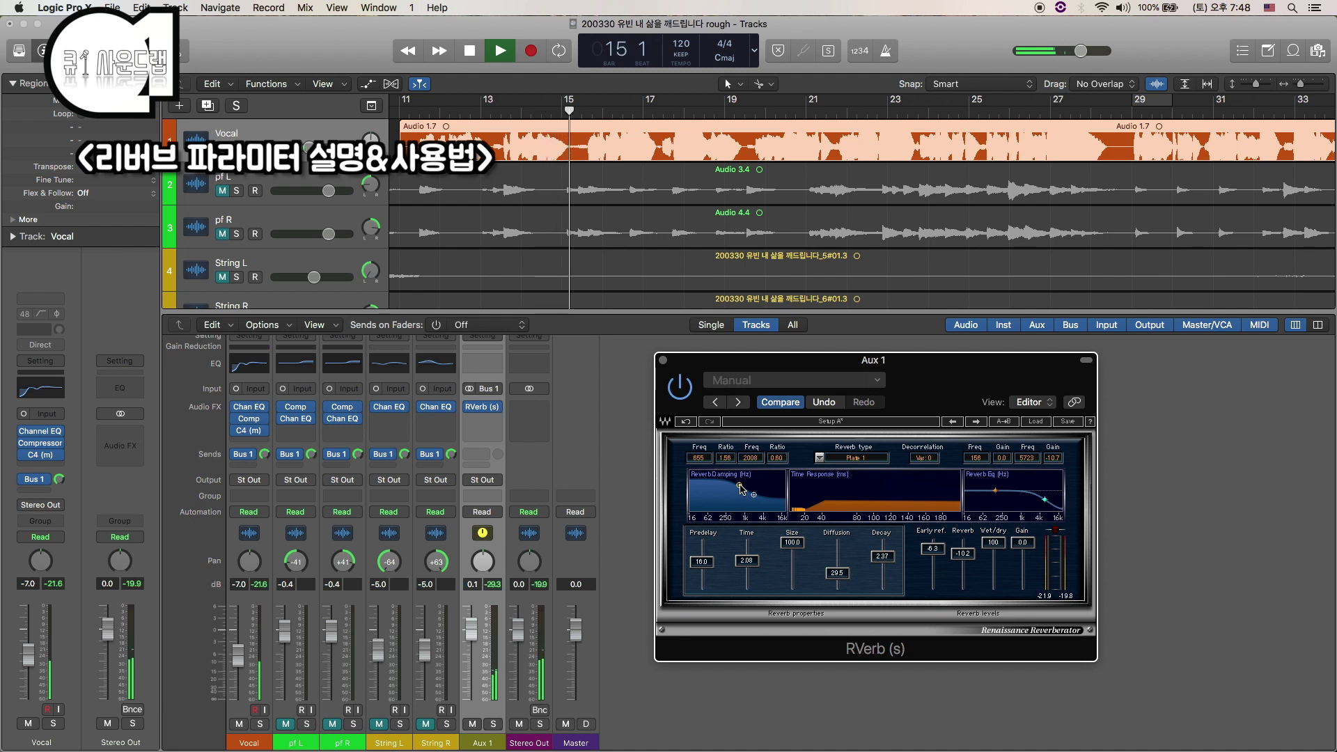
key("space")
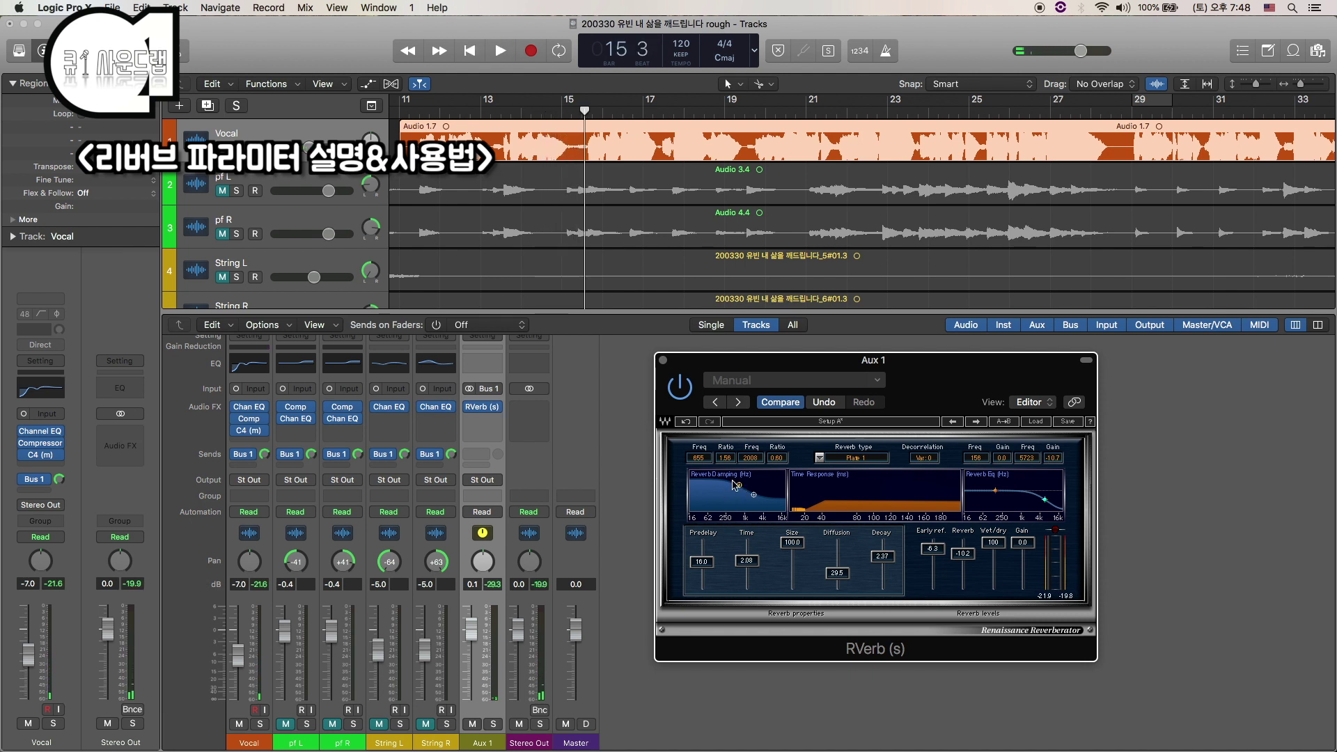
Step: Set the RVerb's low damping band to a 1.17 ratio and the high band to 0.20, and play the vocal
left_click_drag(742, 488, 753, 497)
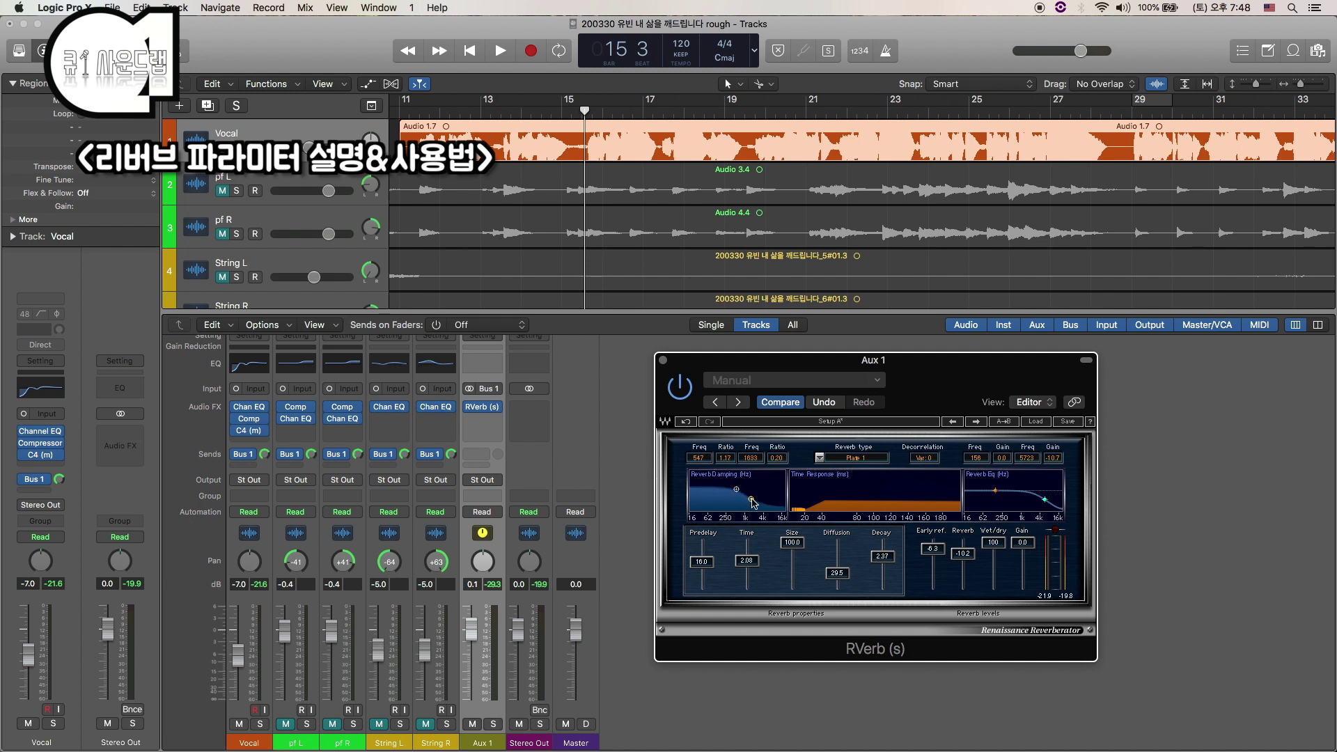
key("space")
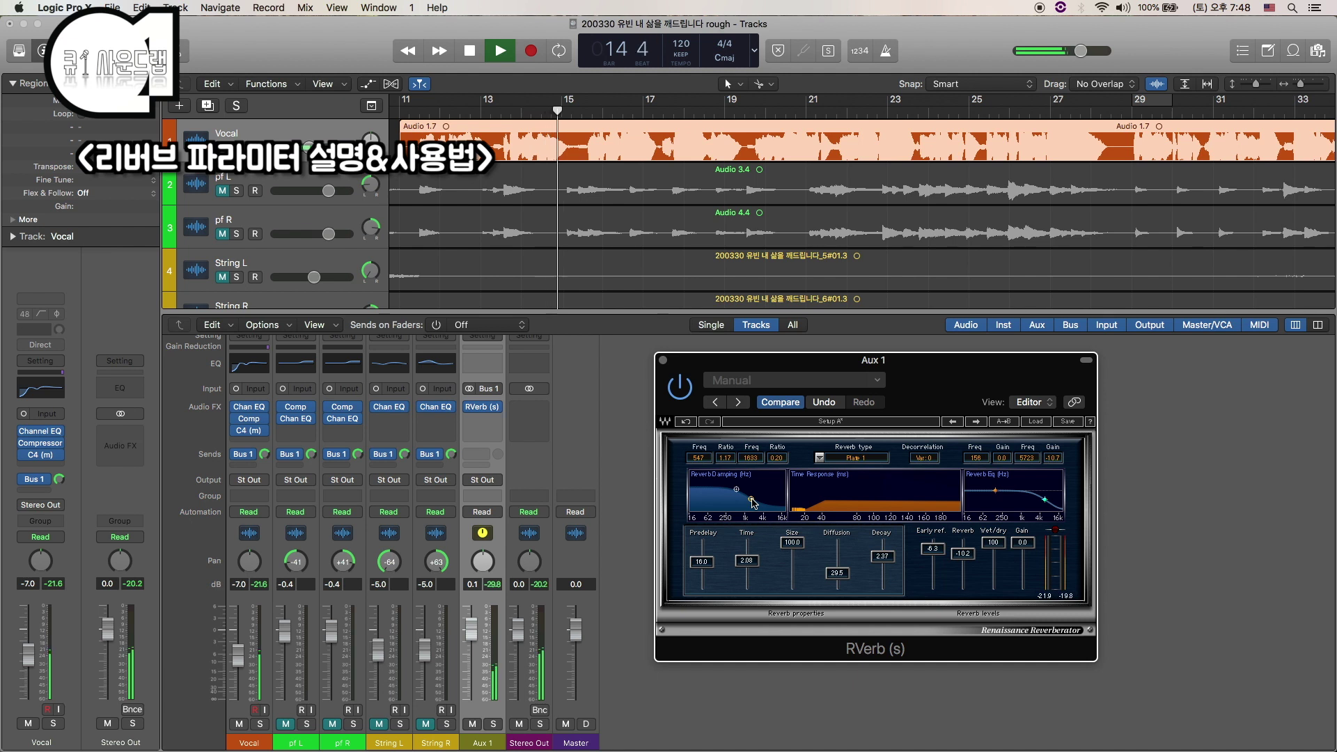
key("space")
Step: Raise the high damping band's ratio to 2.00, play the vocal, and settle the ratio at about 0.83
left_click_drag(751, 499, 752, 481)
key("space")
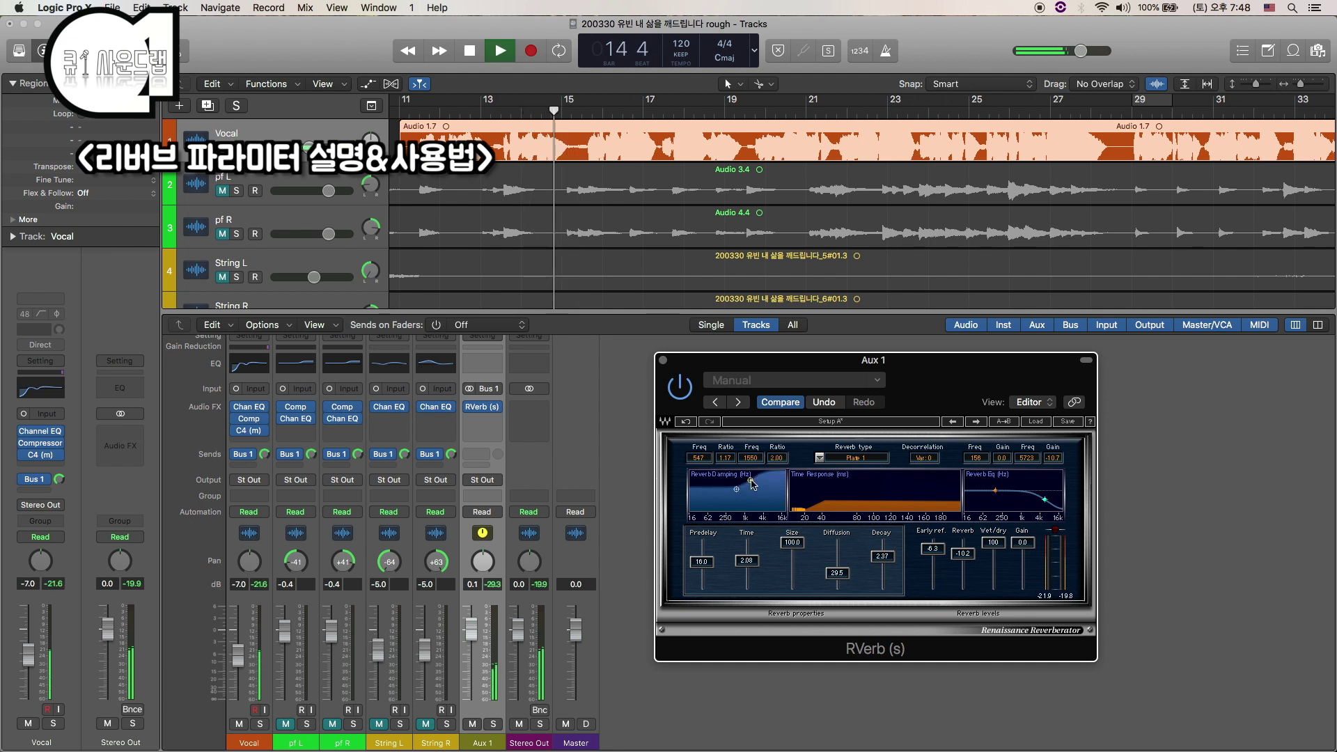
key("space")
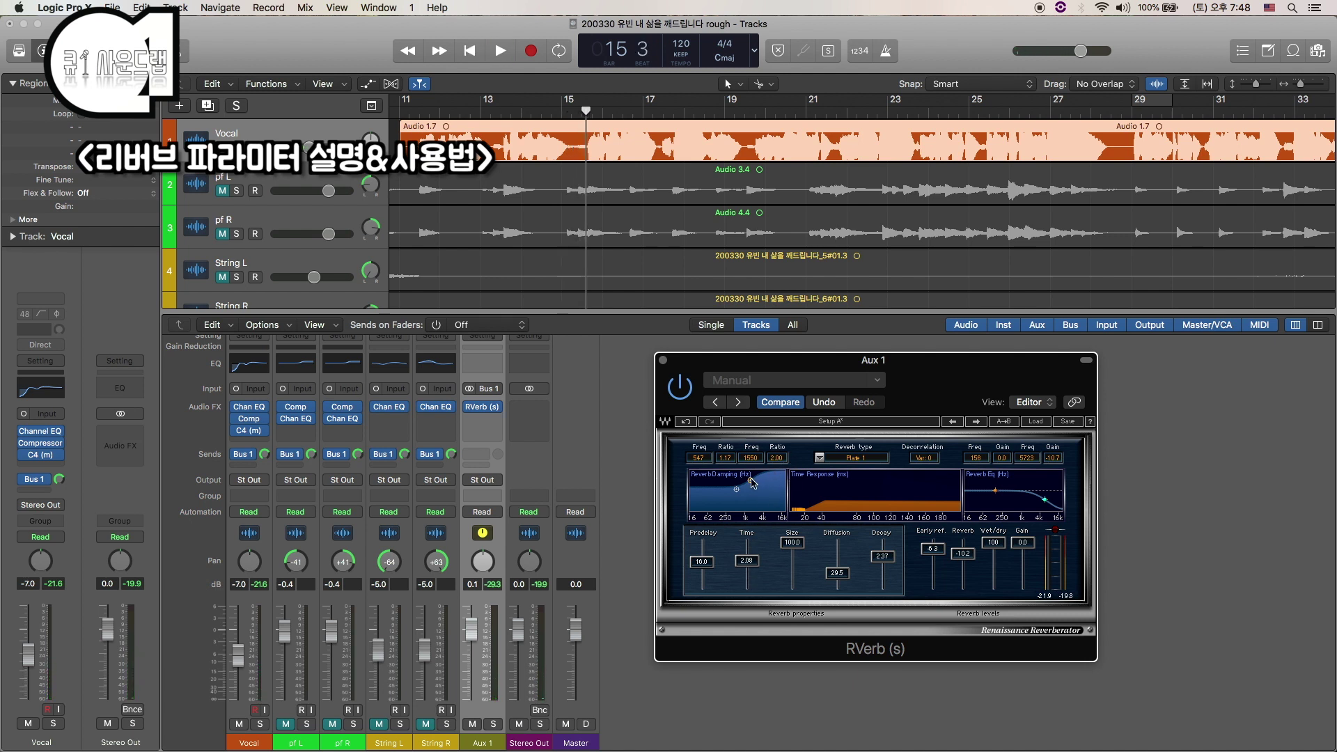
left_click_drag(750, 480, 752, 495)
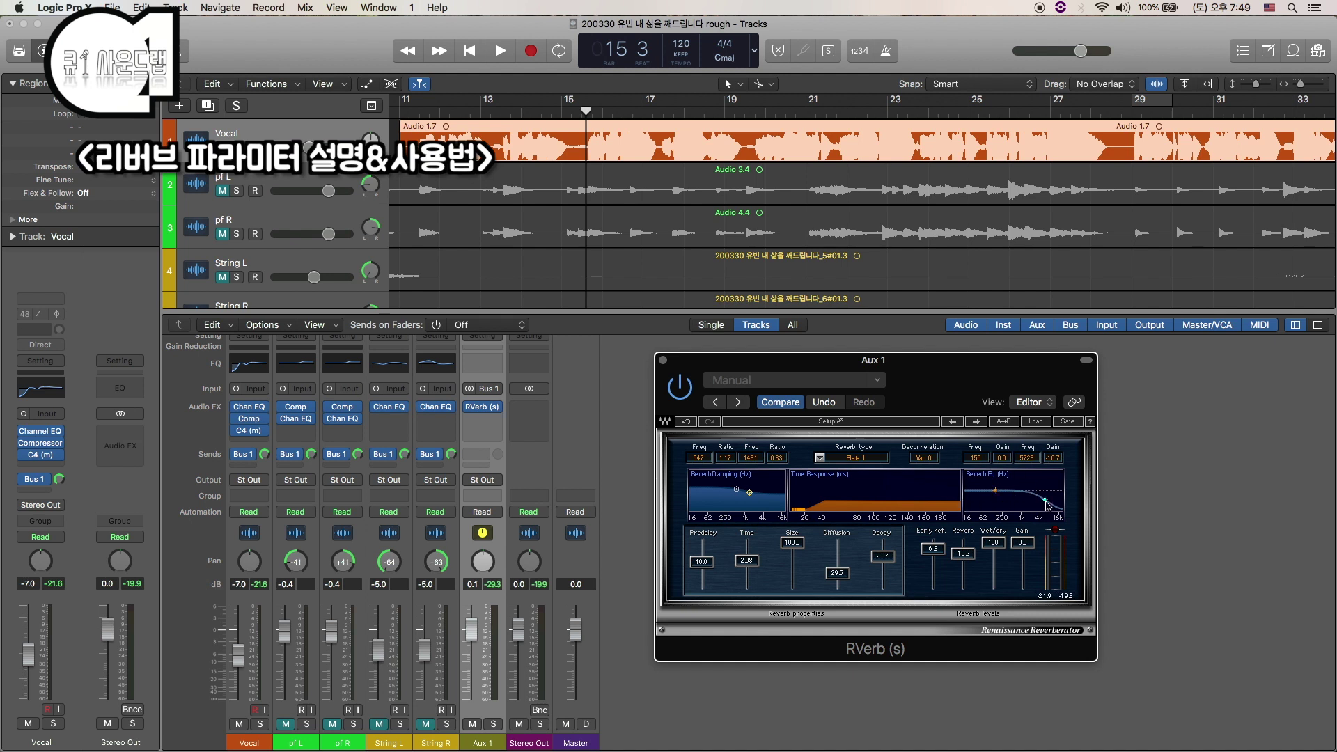
Step: Insert a Channel EQ below the RVerb on Aux 1 and play the vocal through it
left_click(495, 407)
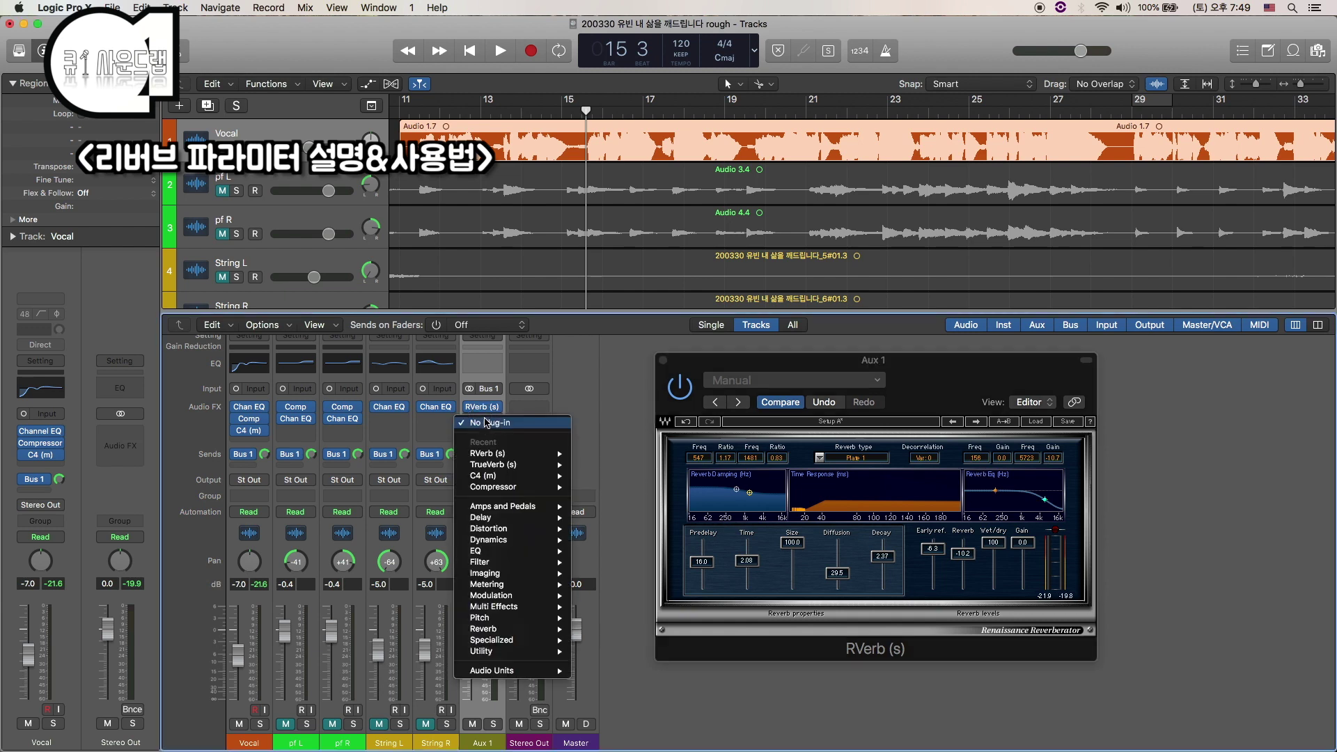
left_click(590, 409)
left_click(482, 407)
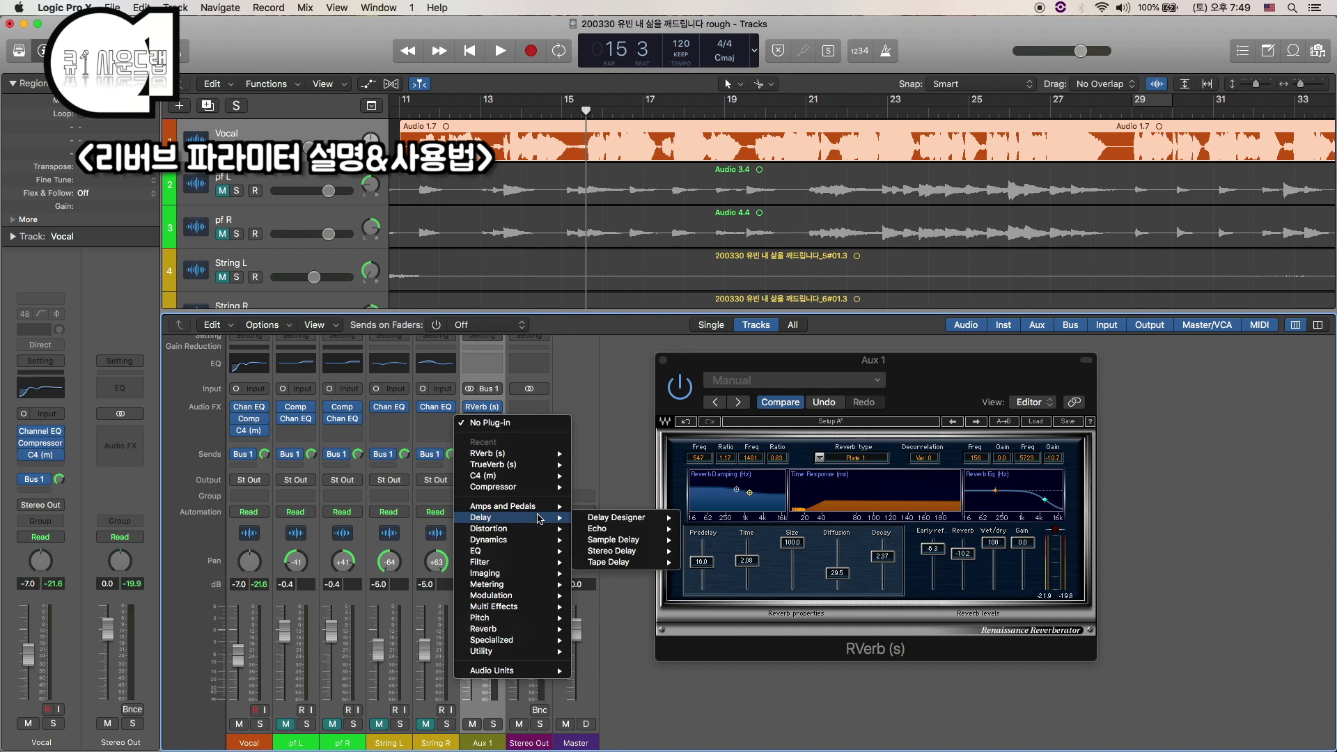
left_click(727, 550)
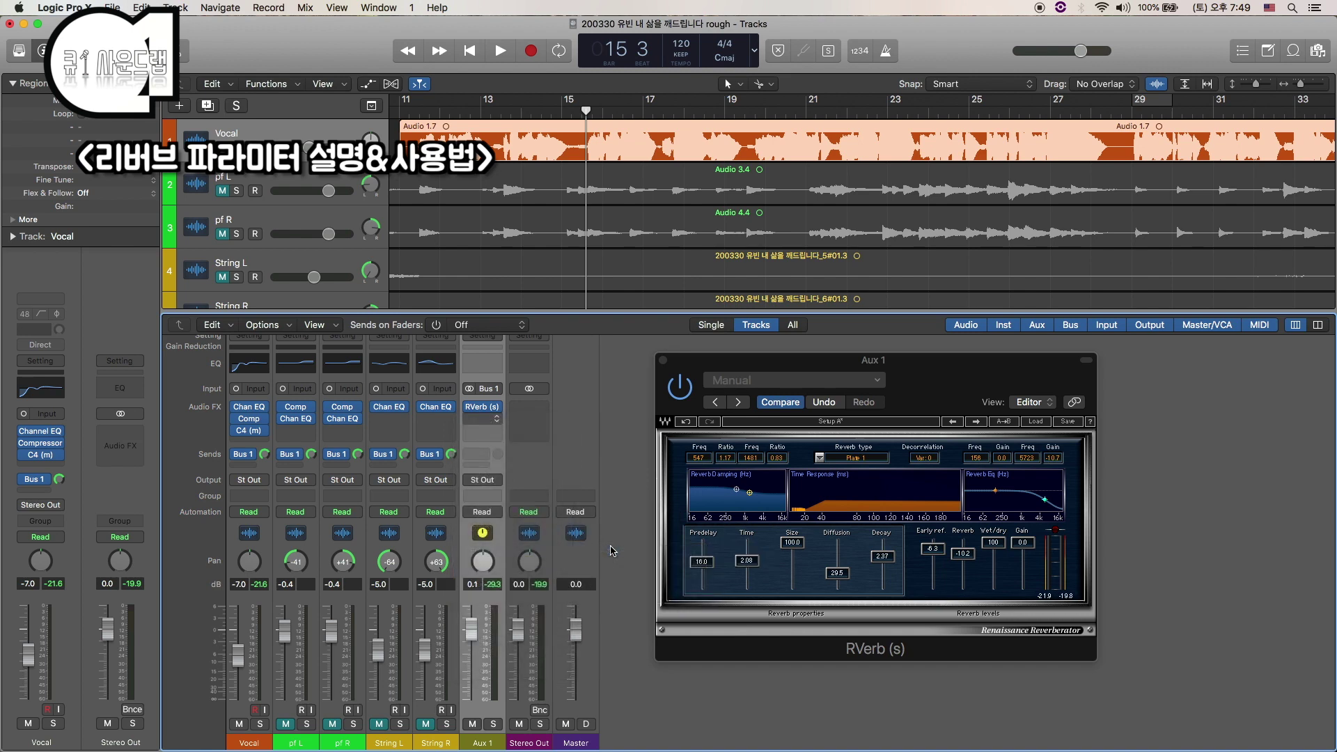
left_click_drag(481, 59, 1028, 358)
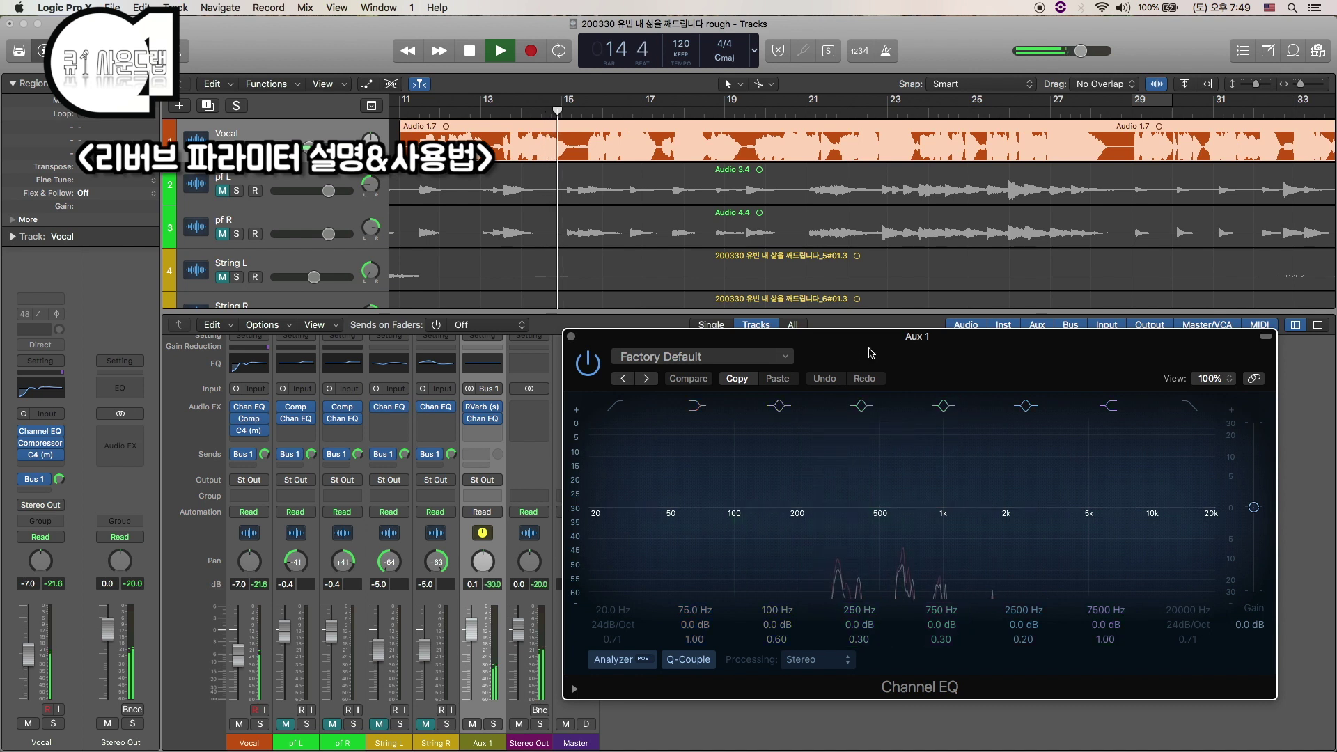
key("space")
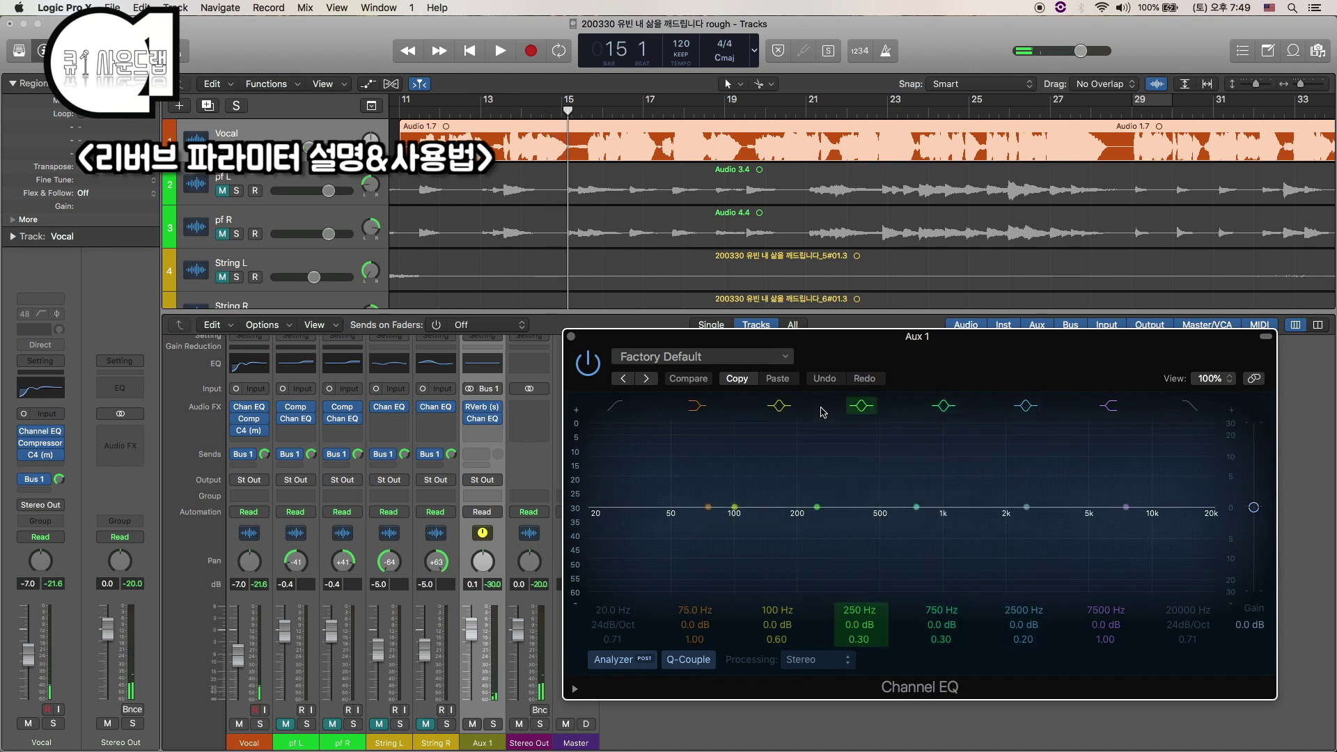
Step: Cut the Channel EQ's 250 Hz band by 3.5 dB and move it to 285 Hz while playing the vocal
mouse_move(812, 517)
left_mouse_down()
mouse_move(806, 487)
mouse_move(805, 532)
left_mouse_up()
key("space")
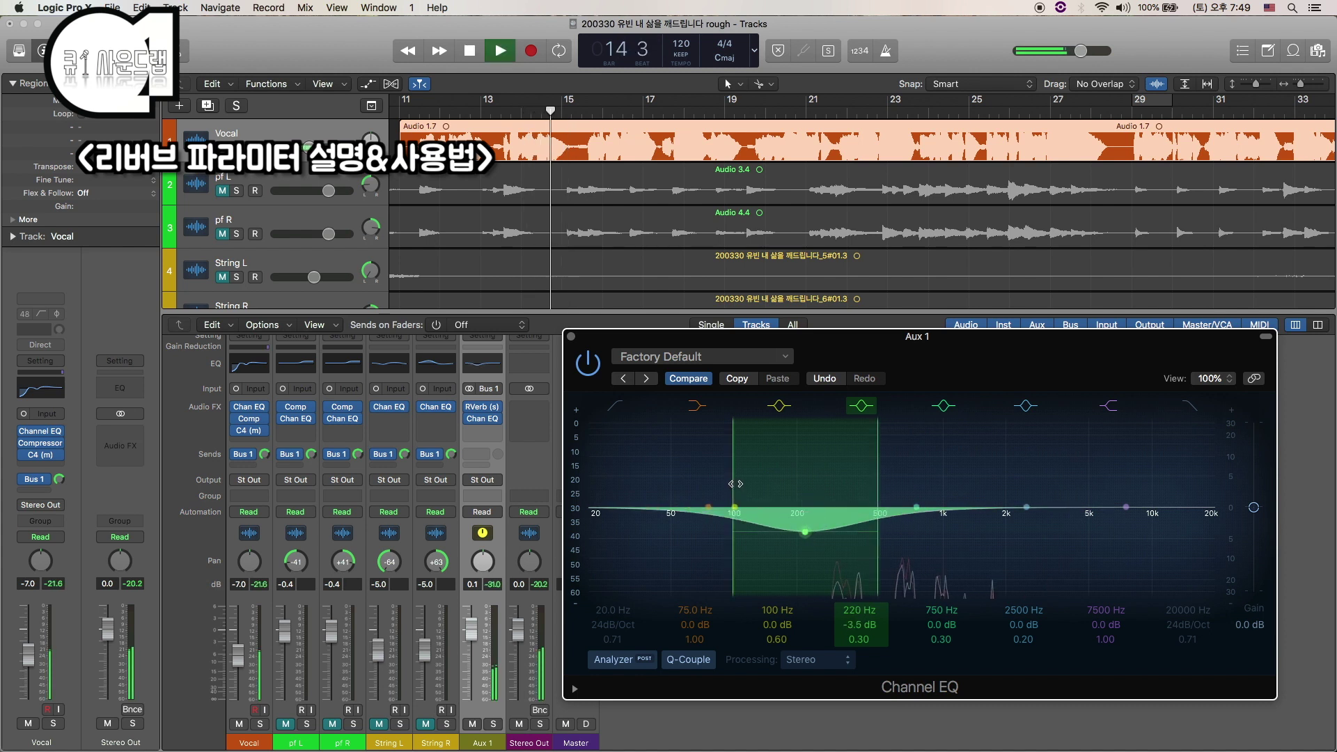
left_click_drag(806, 533, 834, 531)
key("space")
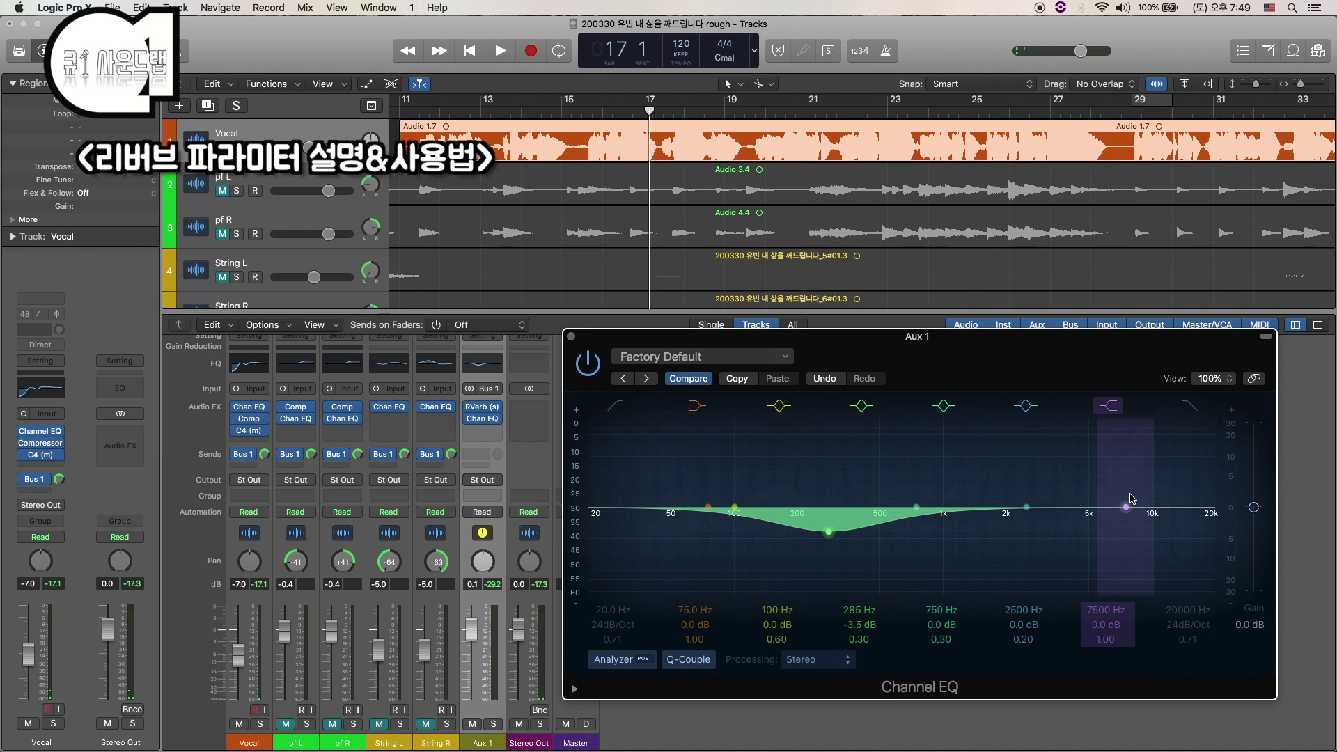
Step: Try a +4.5 dB boost at 8700 Hz during playback, and replace it with a -4.0 dB high shelf at 2450 Hz
key("space")
left_click_drag(1026, 507, 1175, 483)
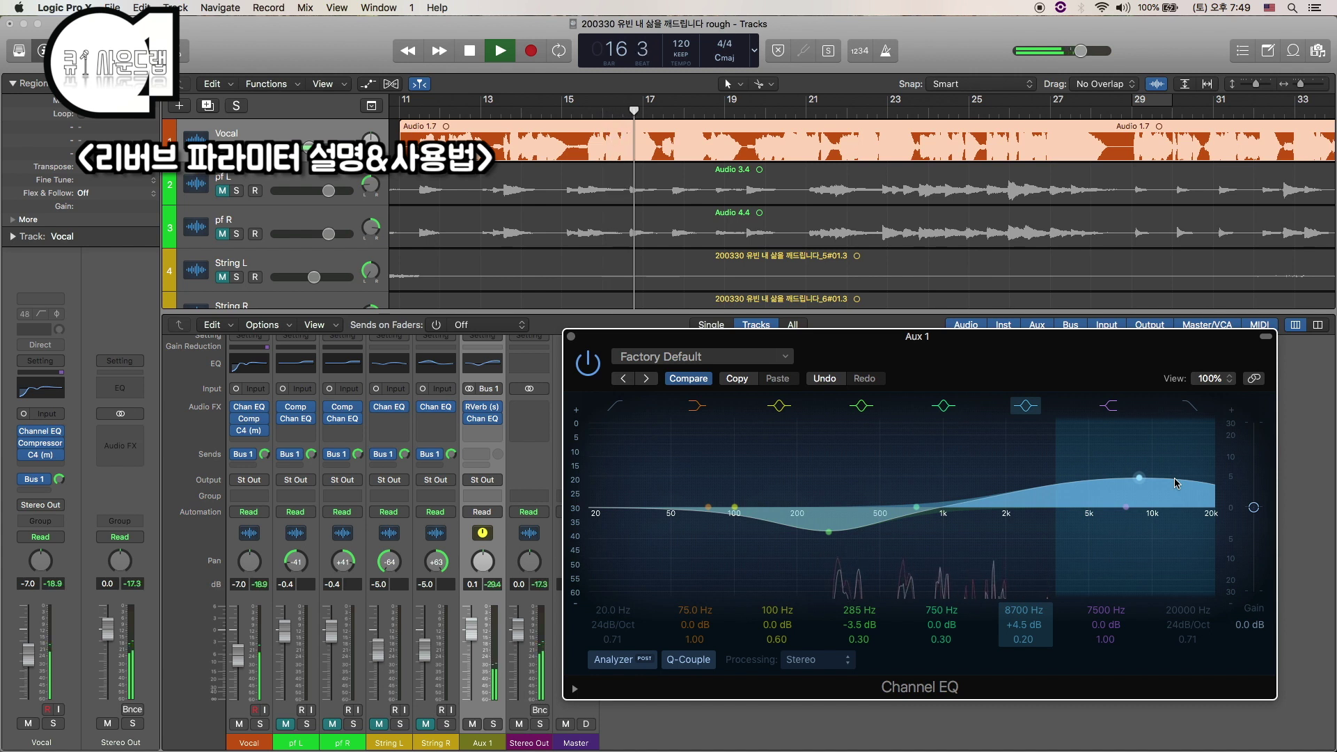
key("space")
left_click_drag(1140, 481, 1078, 507)
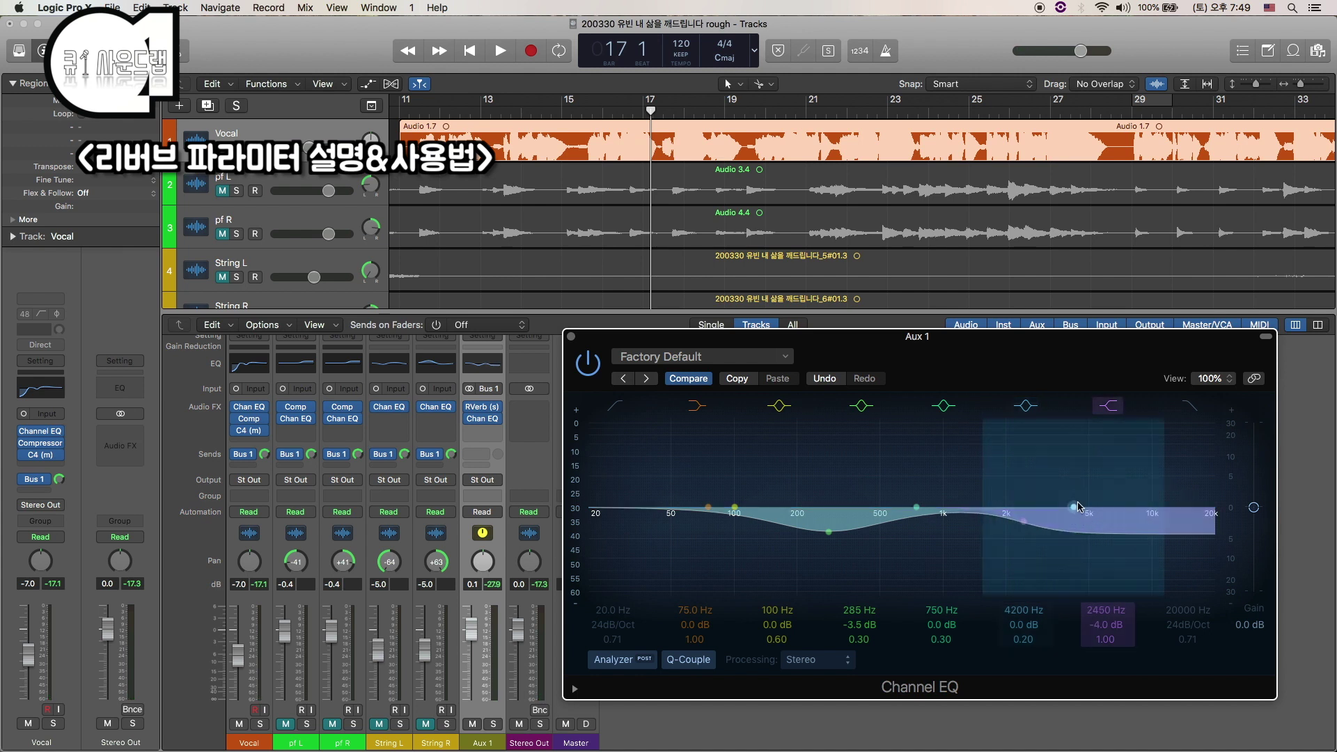
Step: Enable the low cut at 60 Hz and the high cut at 8900 Hz, play the vocal, and close the Channel EQ
left_click(1189, 405)
left_click(616, 407)
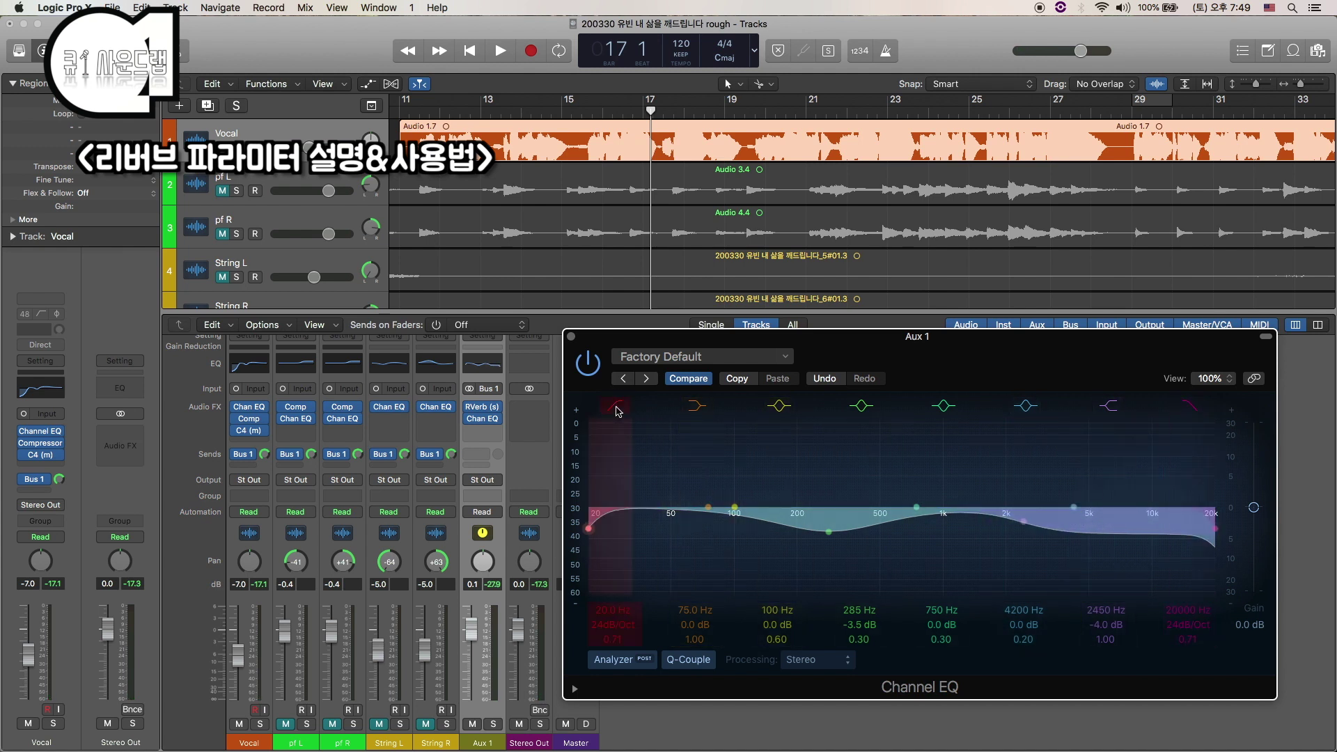
left_click_drag(624, 571, 715, 569)
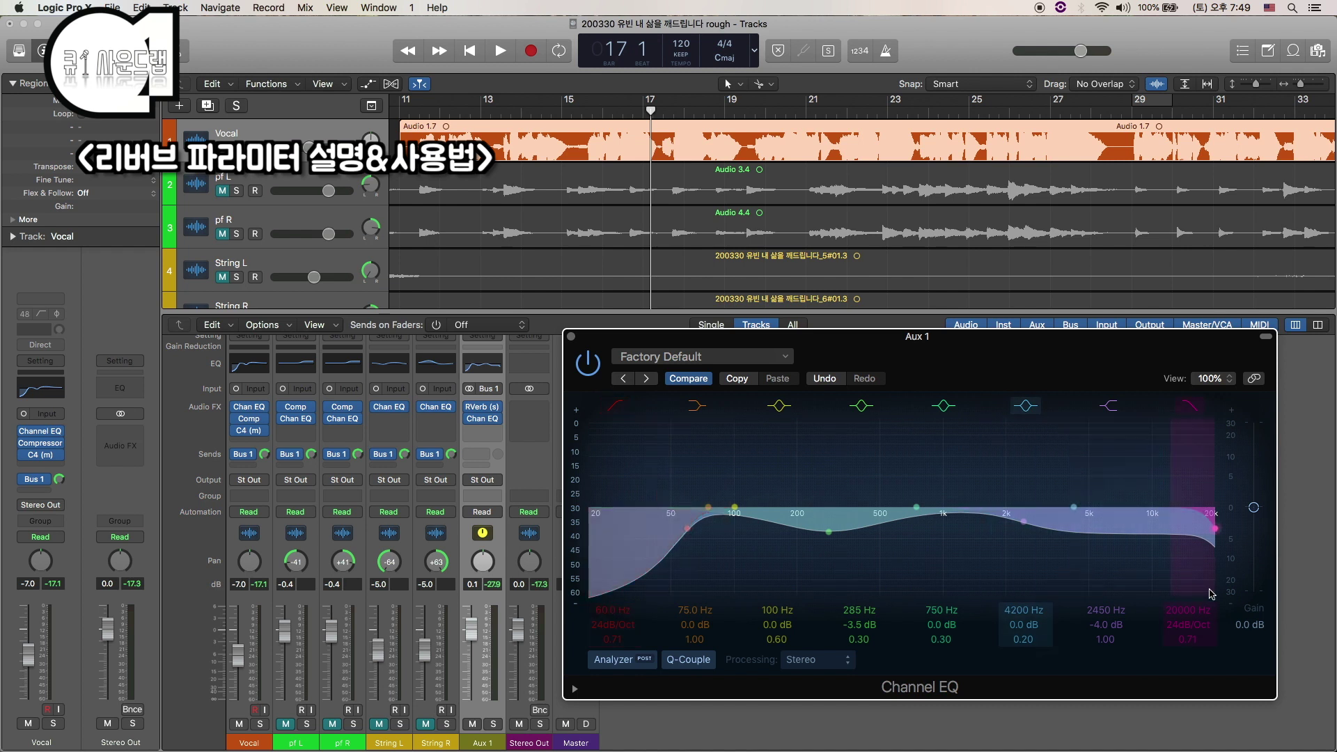
left_click_drag(1193, 529, 1121, 529)
key("space")
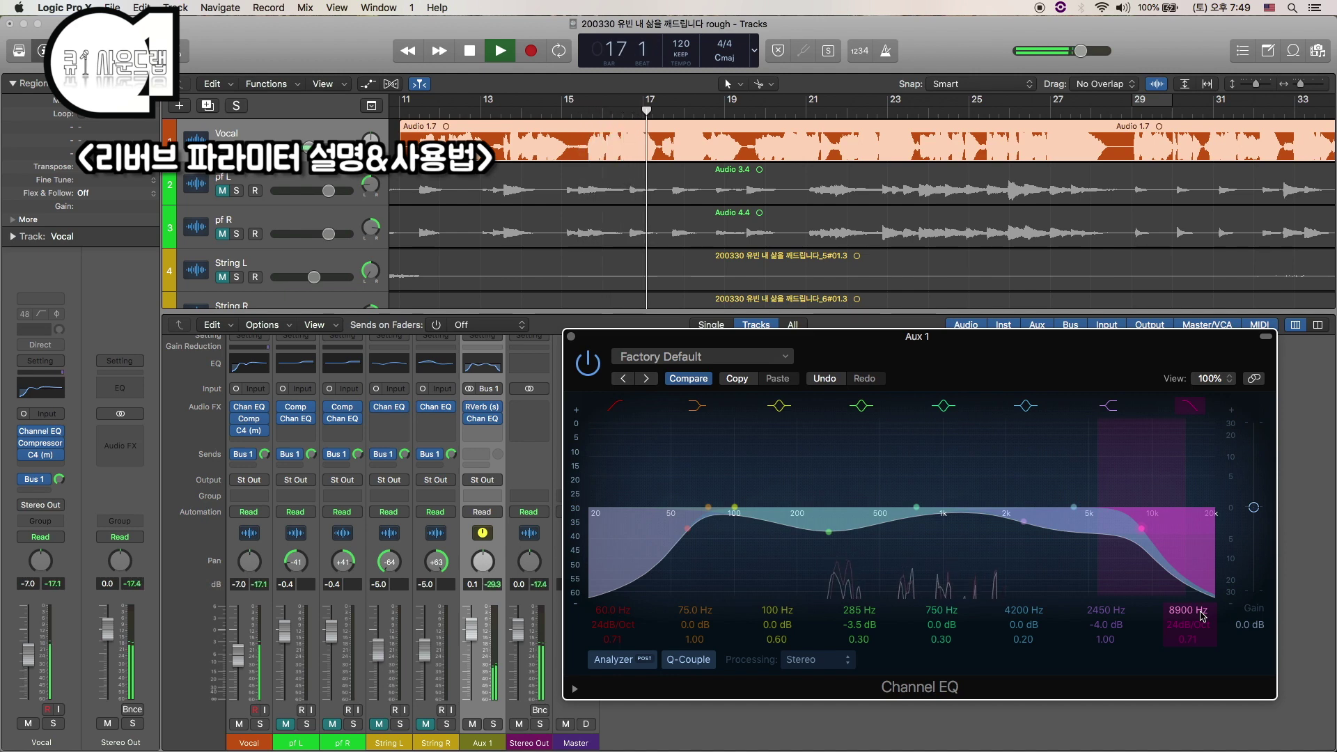
key("space")
left_click(570, 336)
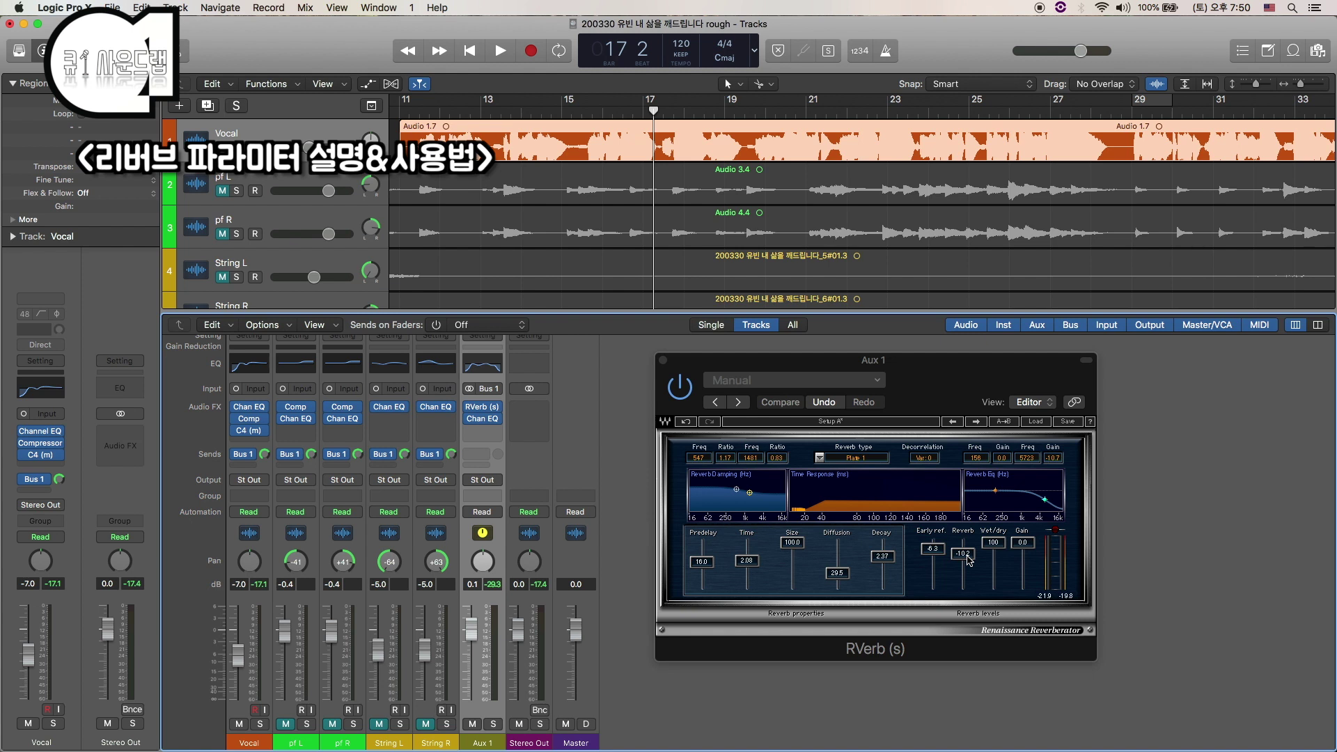
Step: Set the RVerb's reverb level to 0.0 and time to 2.40, play the vocal, and close the plug-in
left_click_drag(964, 554, 964, 536)
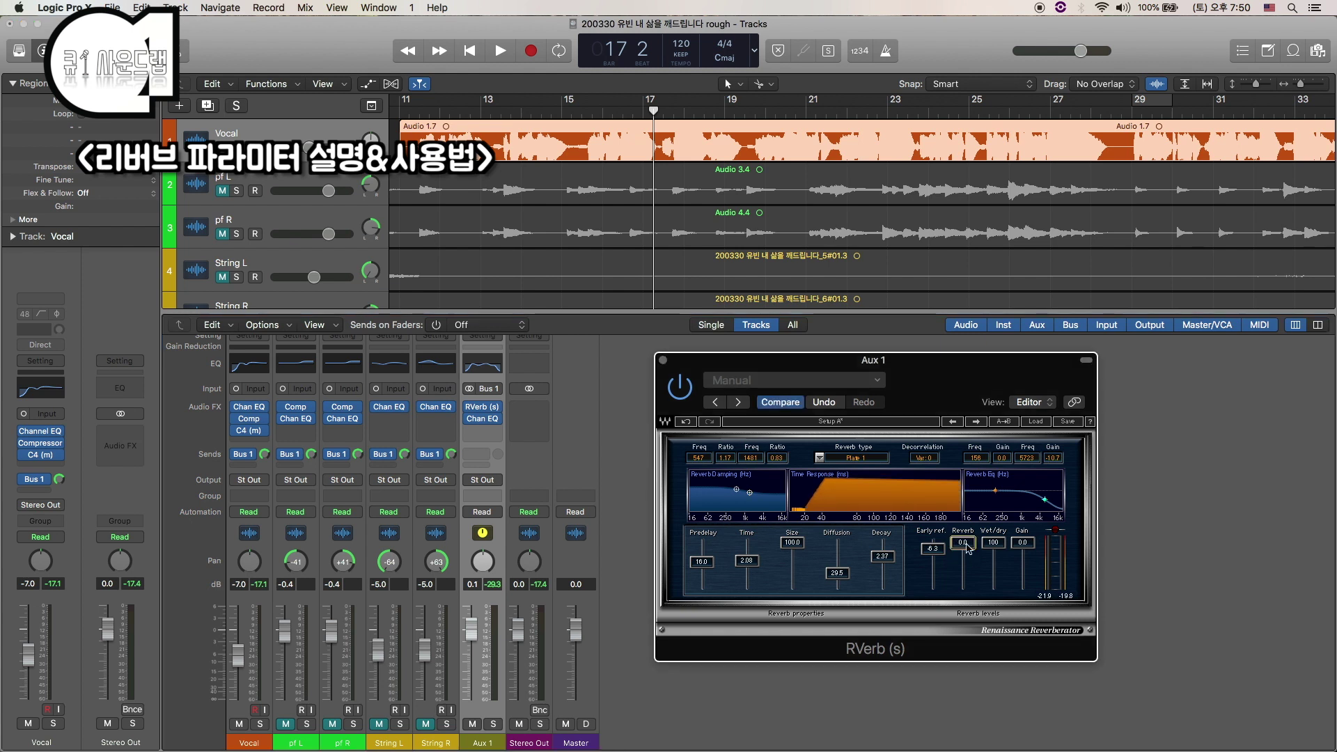
left_click_drag(740, 566, 740, 559)
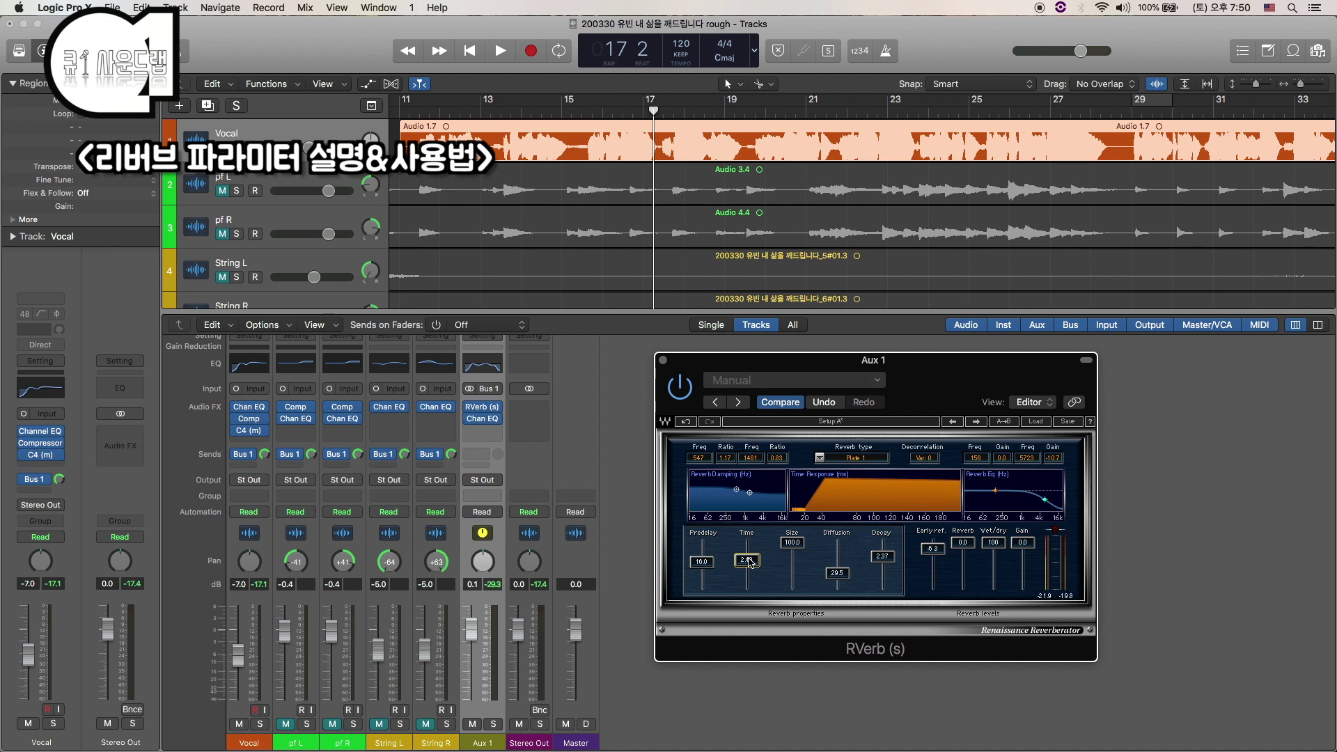
key("space")
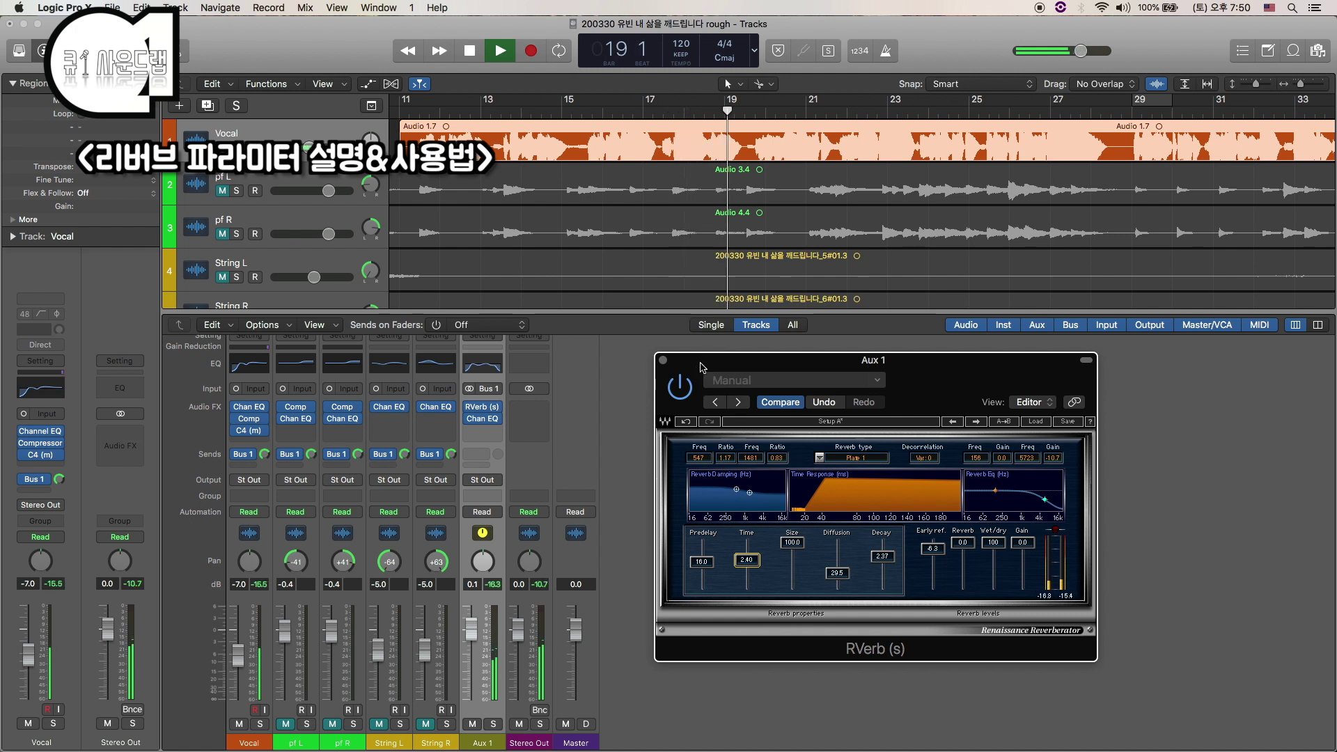
key("space")
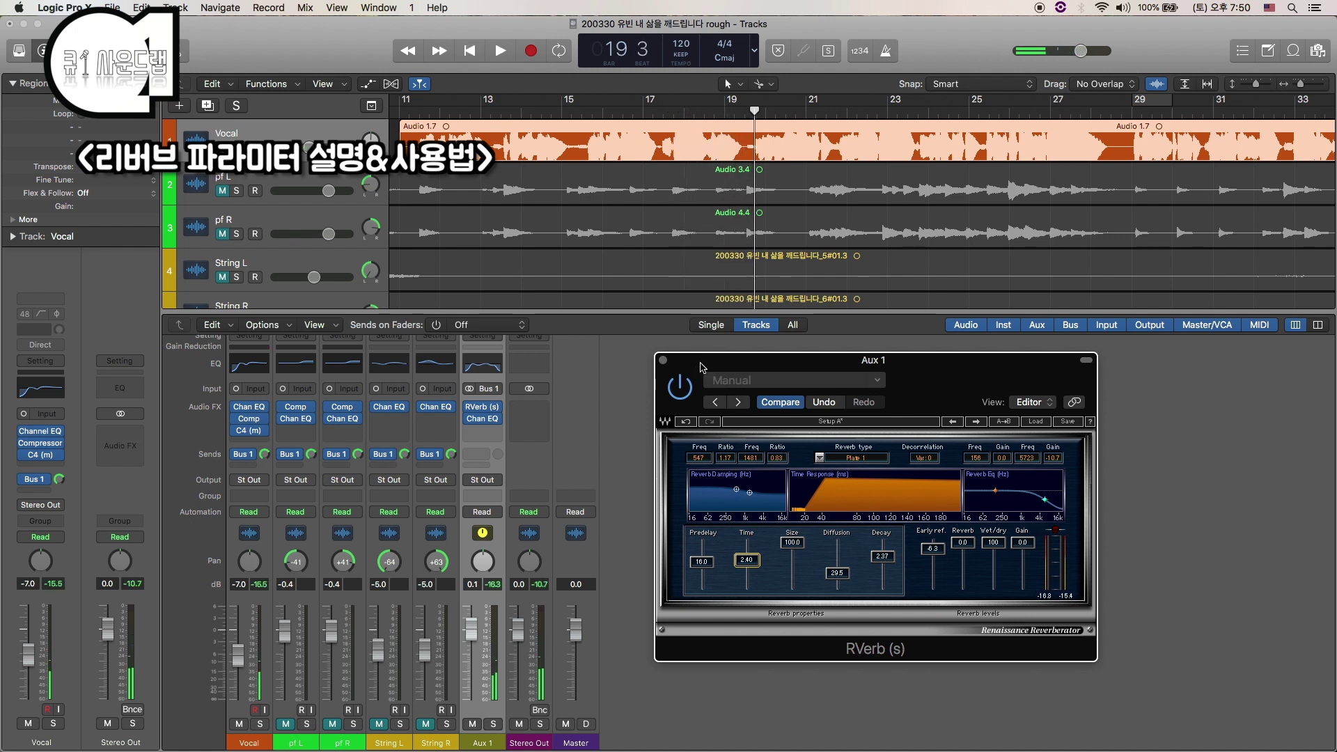
left_click(663, 360)
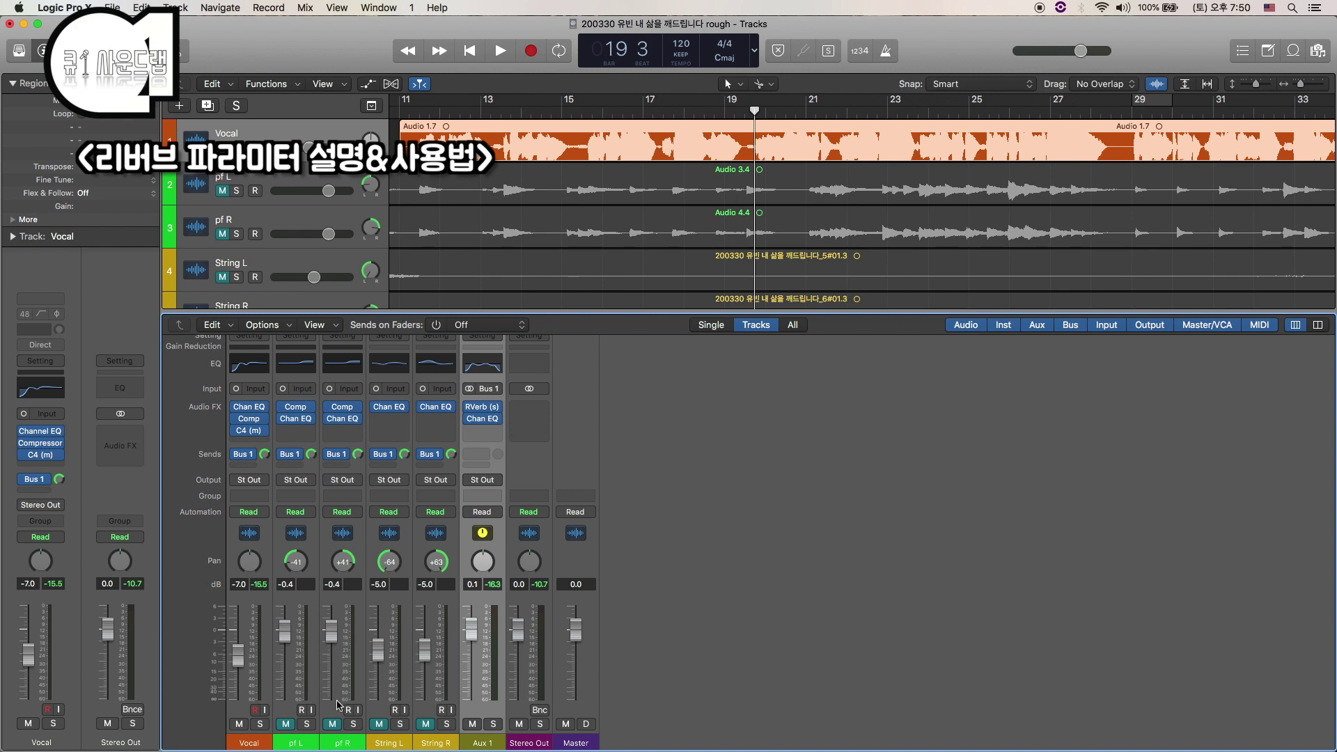
Step: Unmute the pf L, pf R, String L and String R channels, and lower the RVerb's reverb level to -12.0
left_click_drag(287, 725, 425, 724)
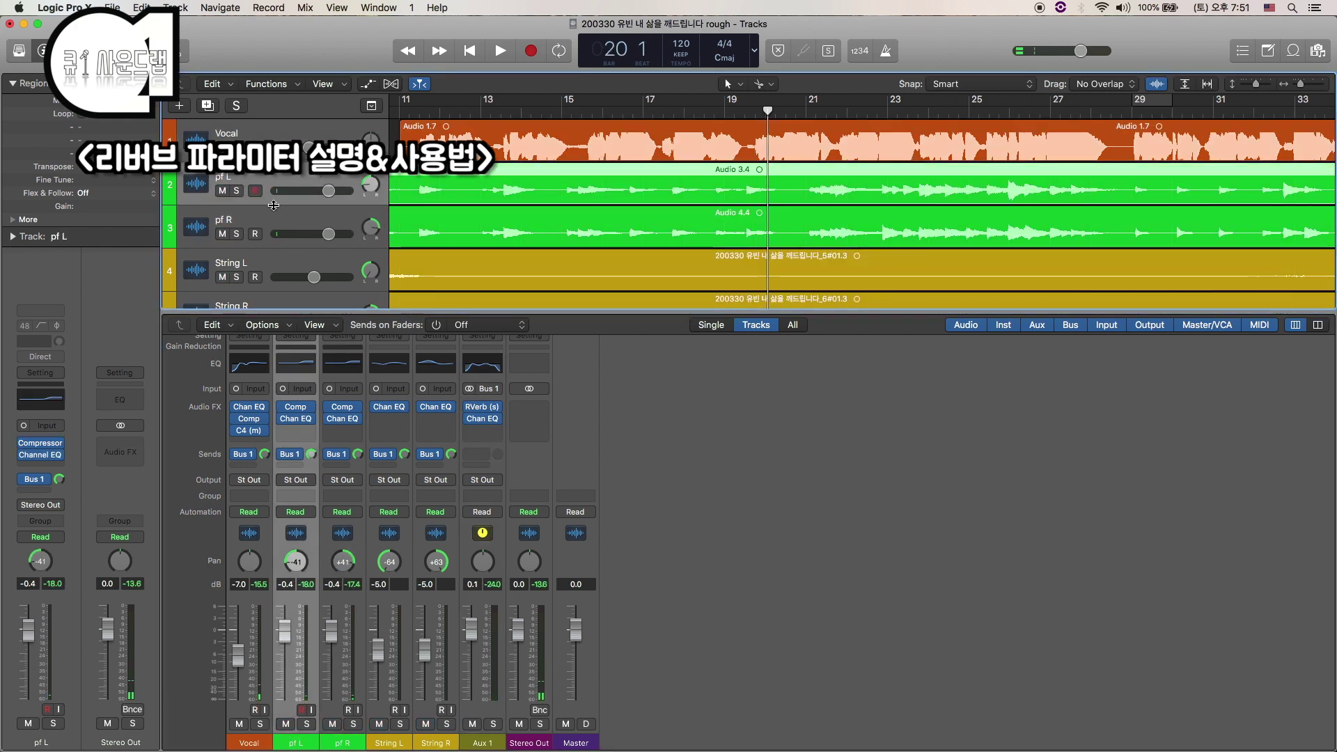
left_click(276, 216)
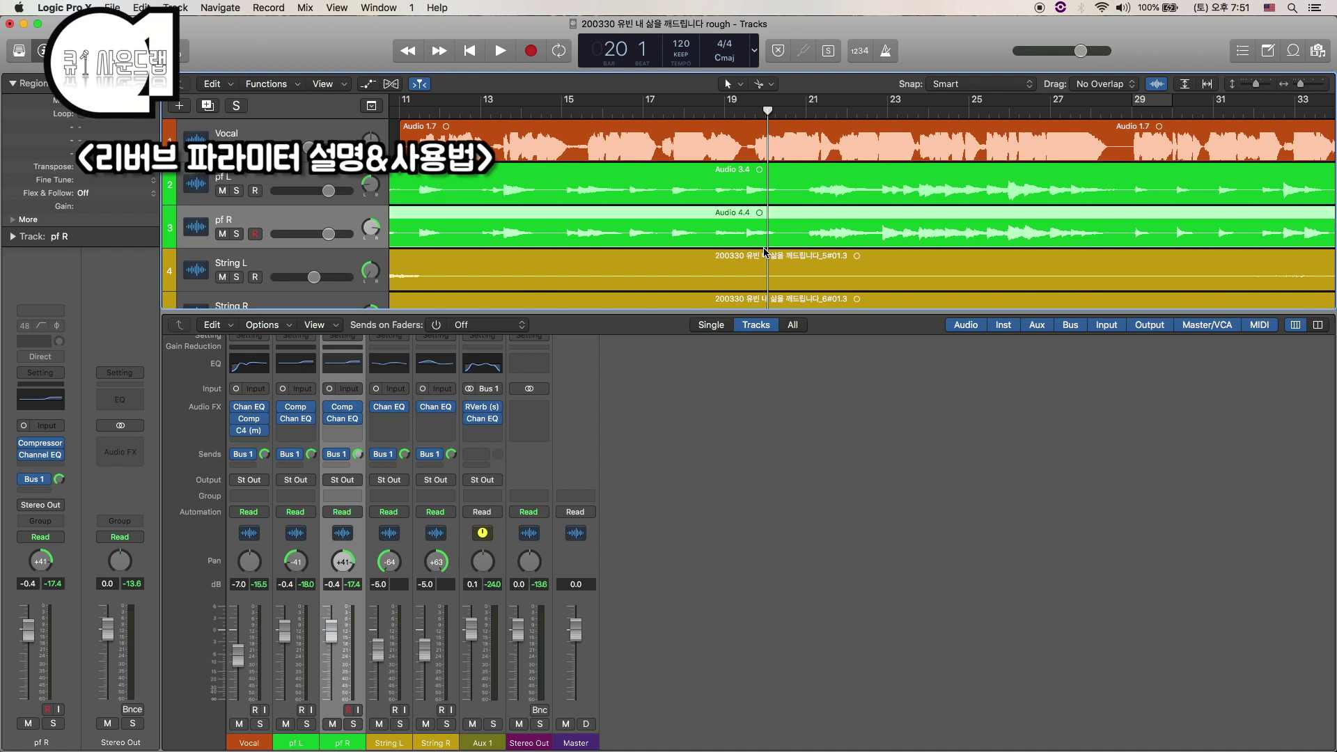
left_click(491, 408)
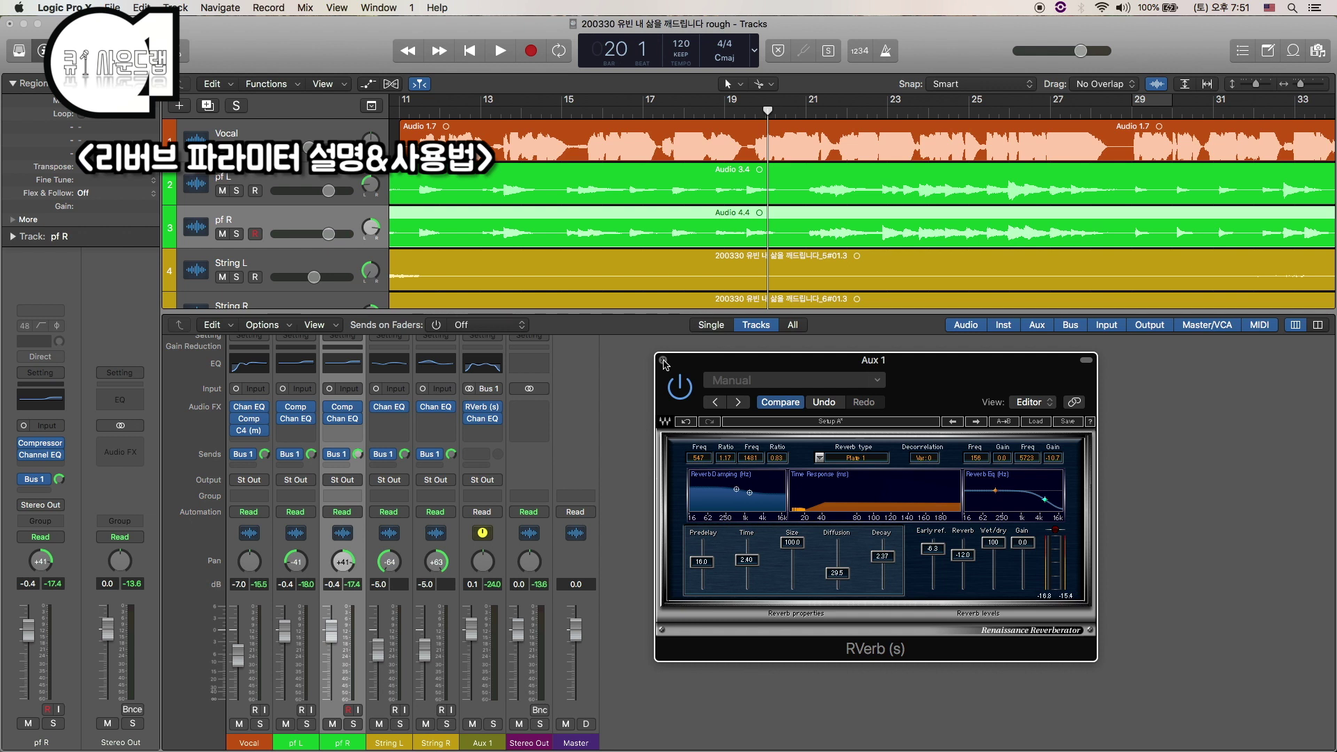
left_click(663, 361)
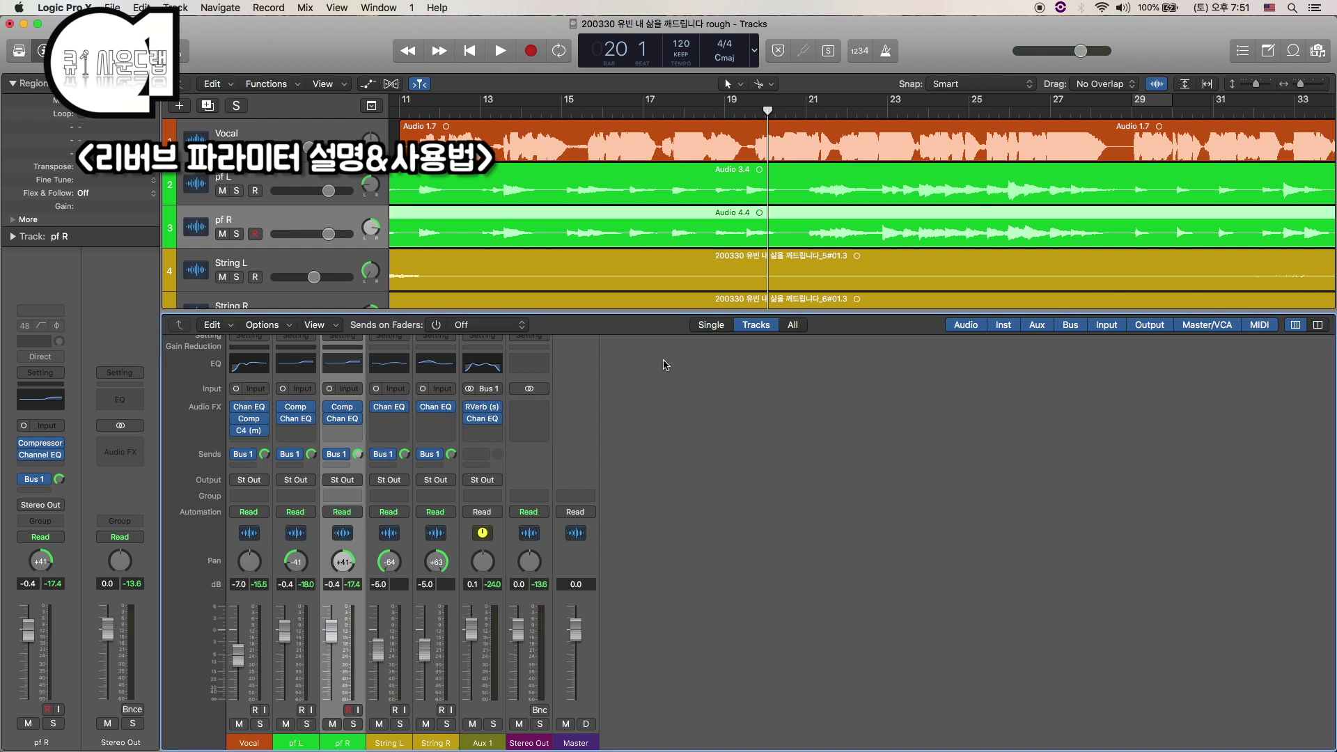
Step: Select the pf L, pf R, String L and String R channels together and reroute their sends to Bus 2
left_click(315, 465)
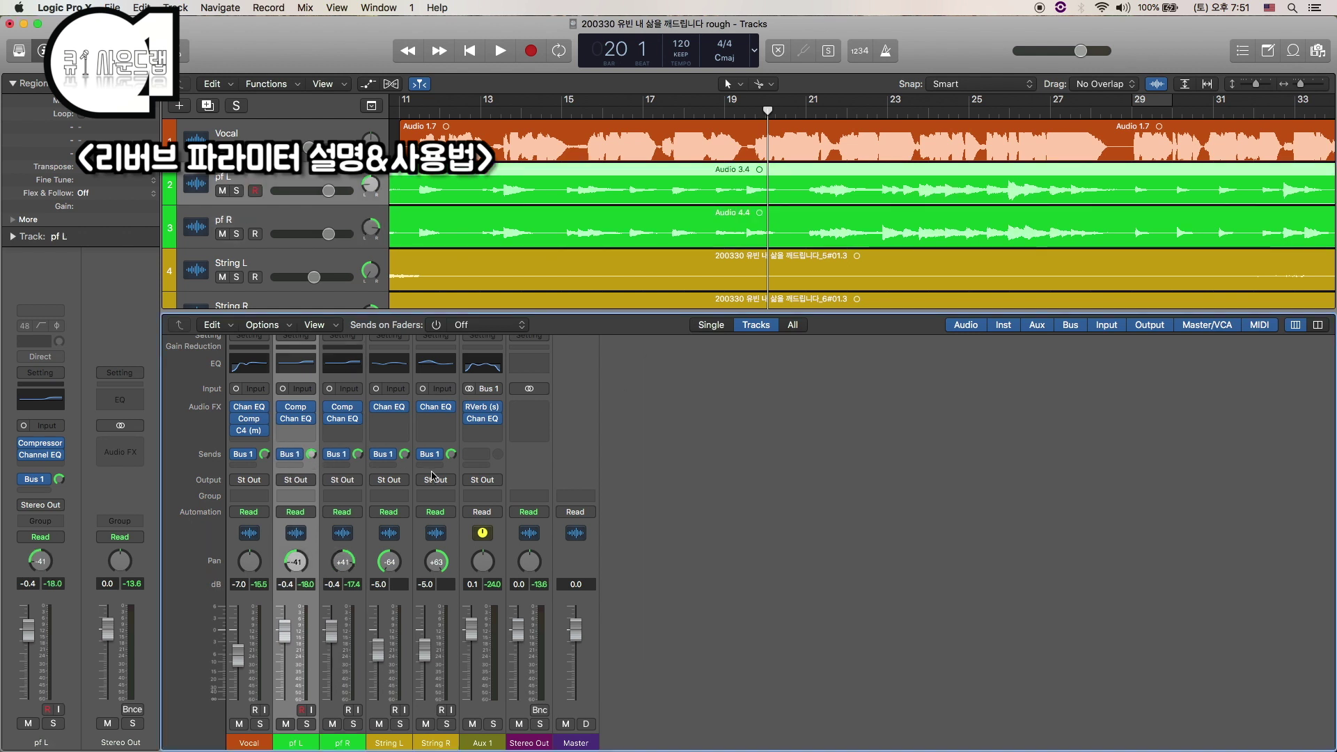
left_click(291, 454)
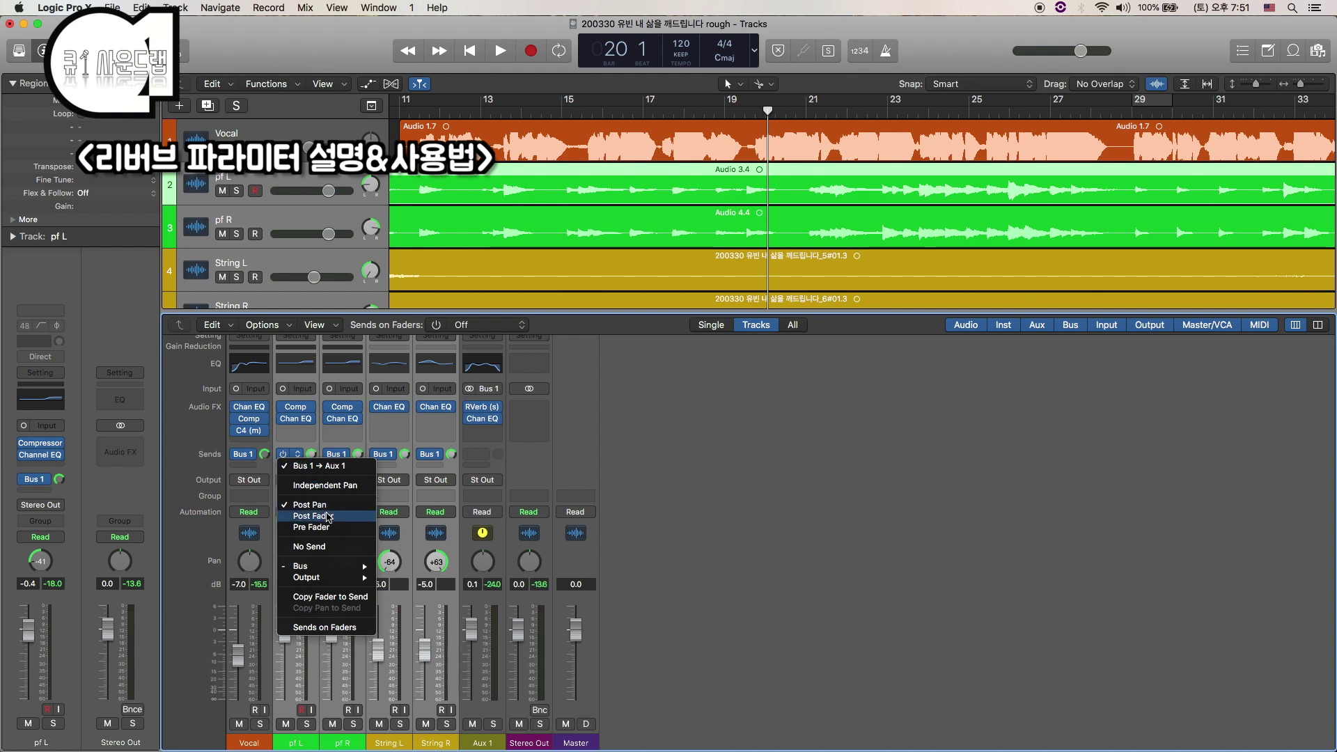
mouse_move(352, 565)
left_click(418, 327)
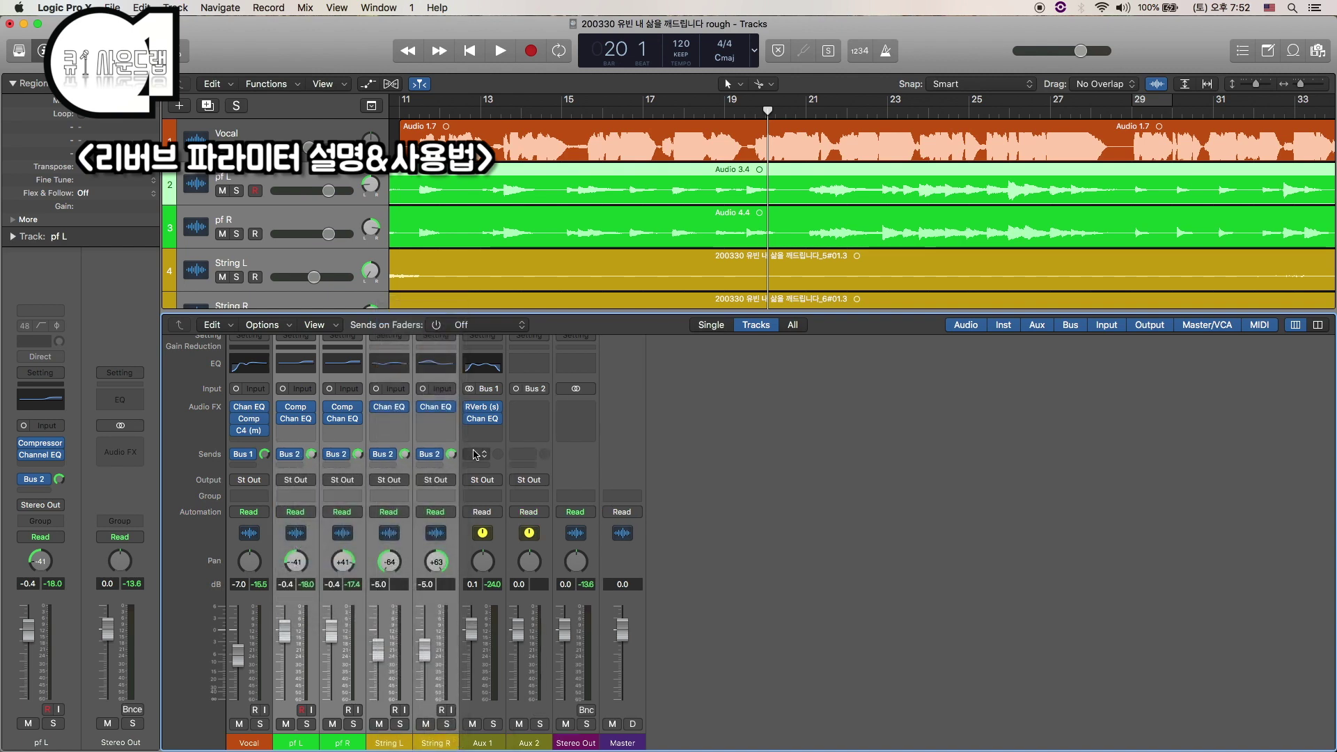
Step: Insert the Waves TrueVerb plug-in in stereo on the Aux 2 channel
left_click(528, 411)
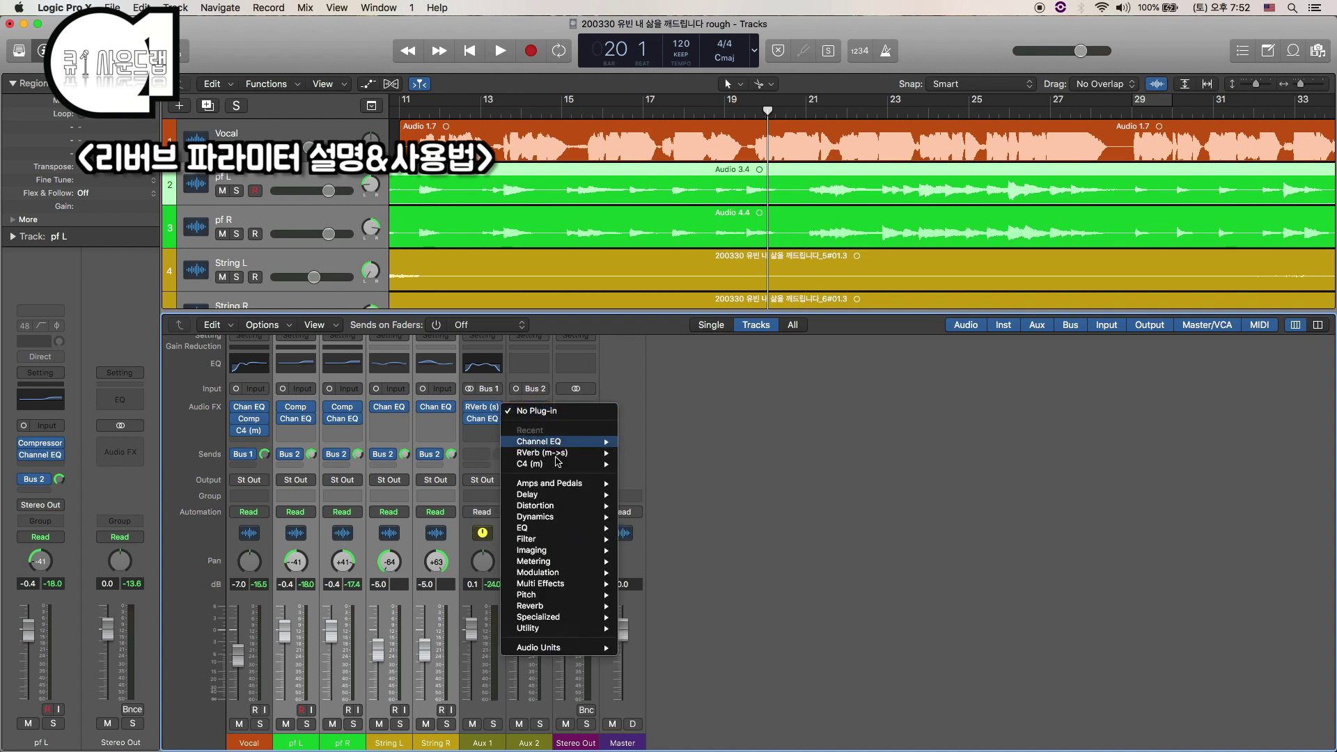
mouse_move(578, 648)
mouse_move(662, 658)
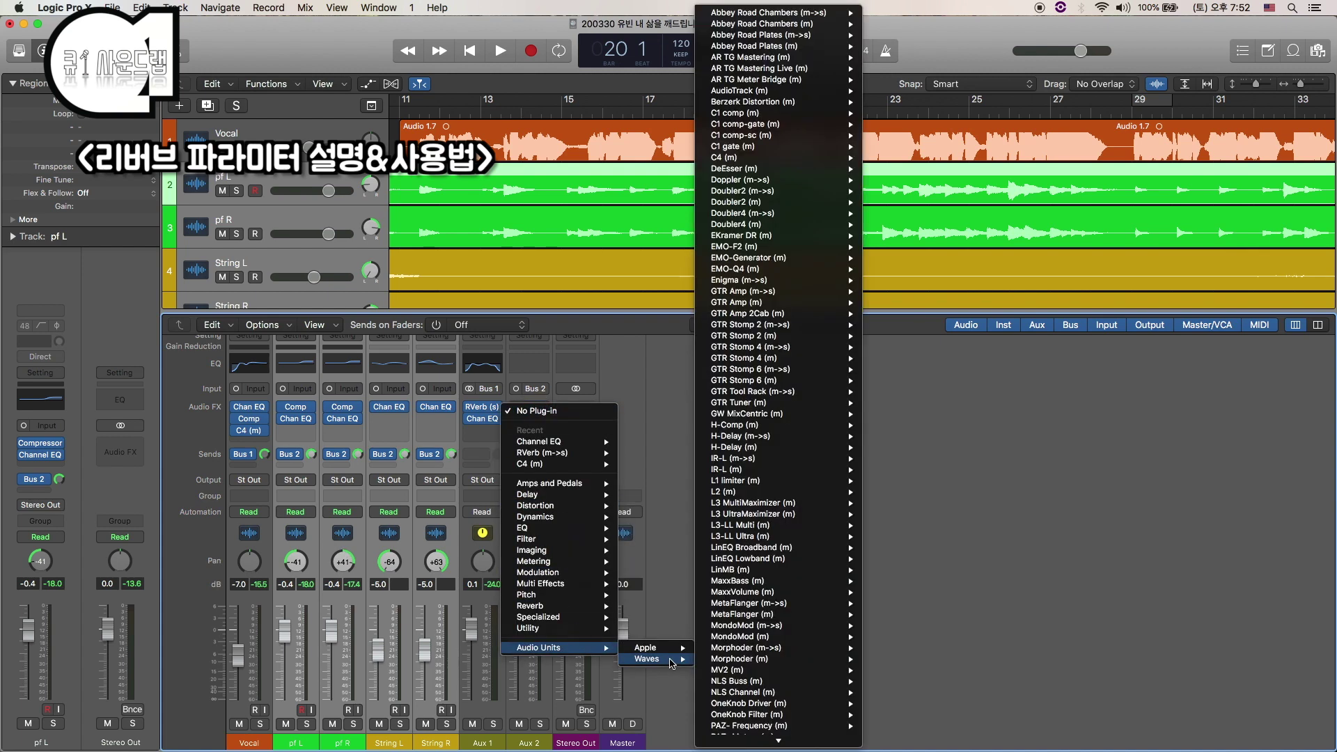
left_click(879, 673)
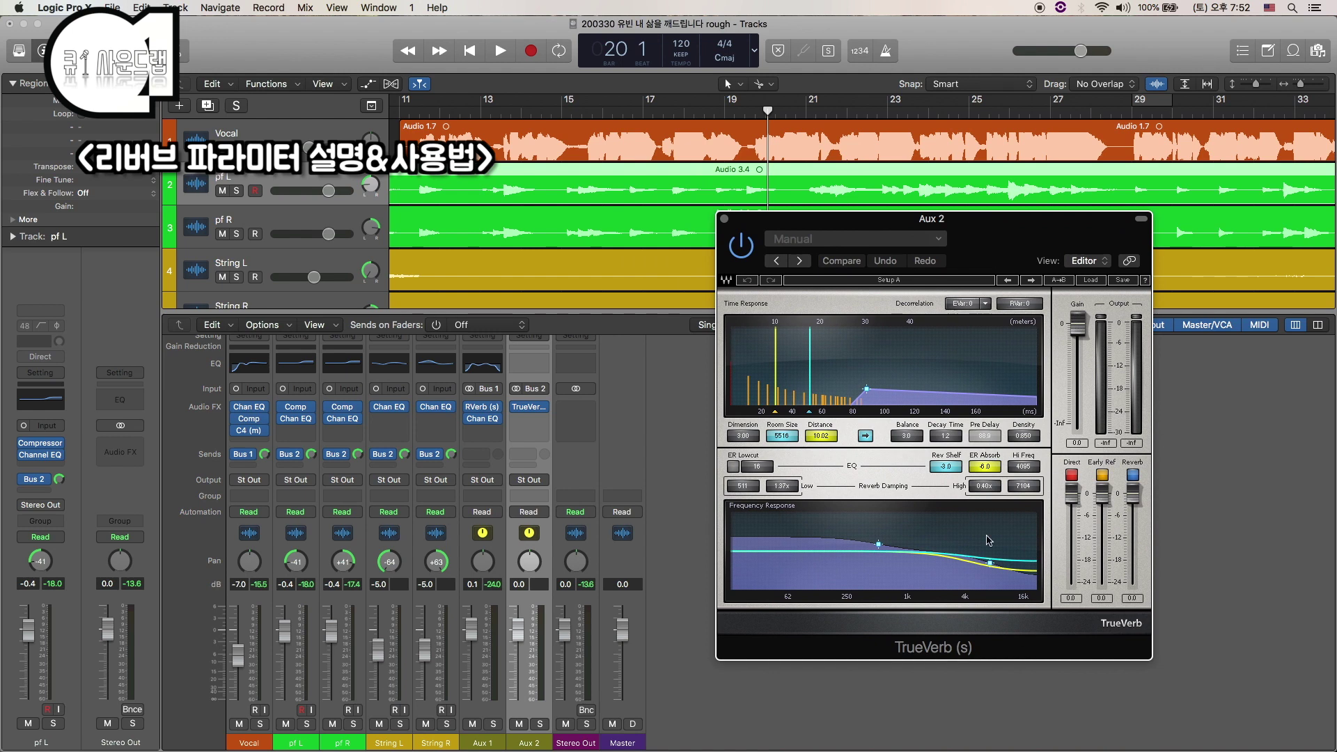
Step: Turn off TrueVerb's direct signal and play the instruments with the Vocal channel muted
left_click(1072, 476)
key("space")
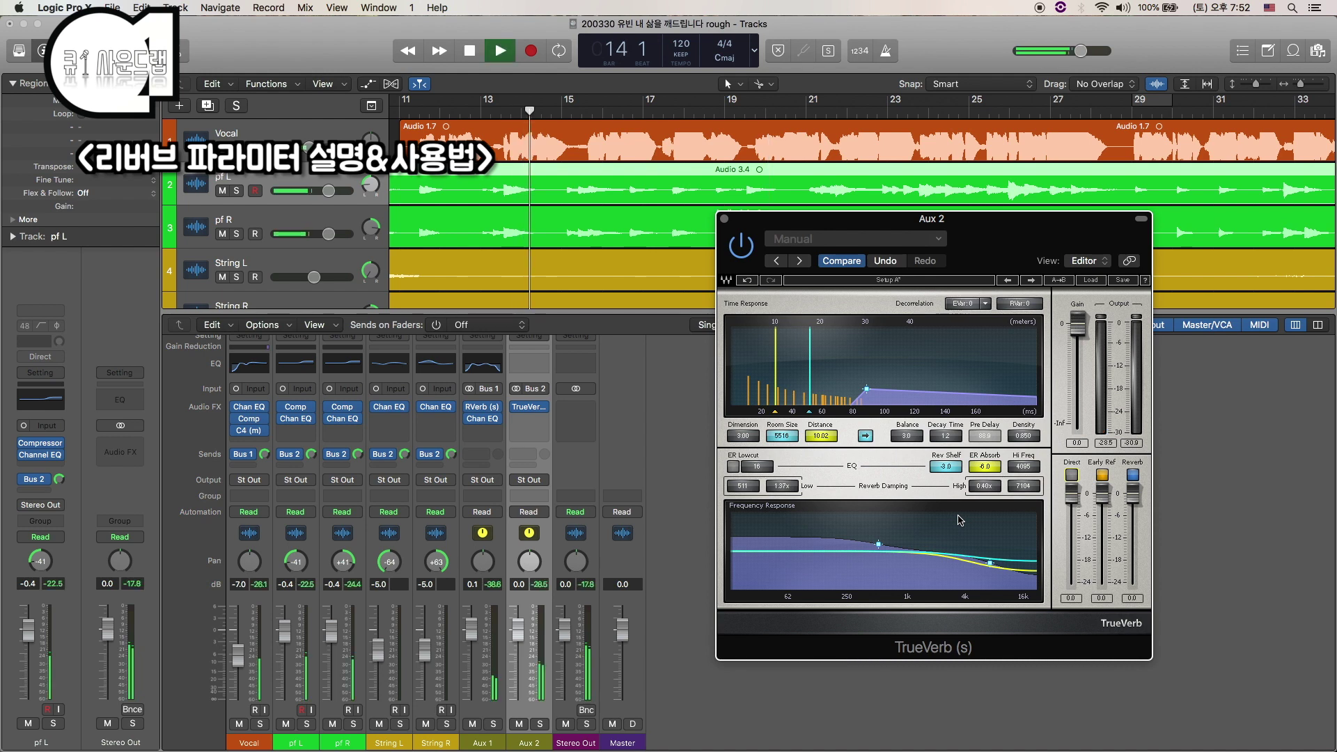
left_click(239, 724)
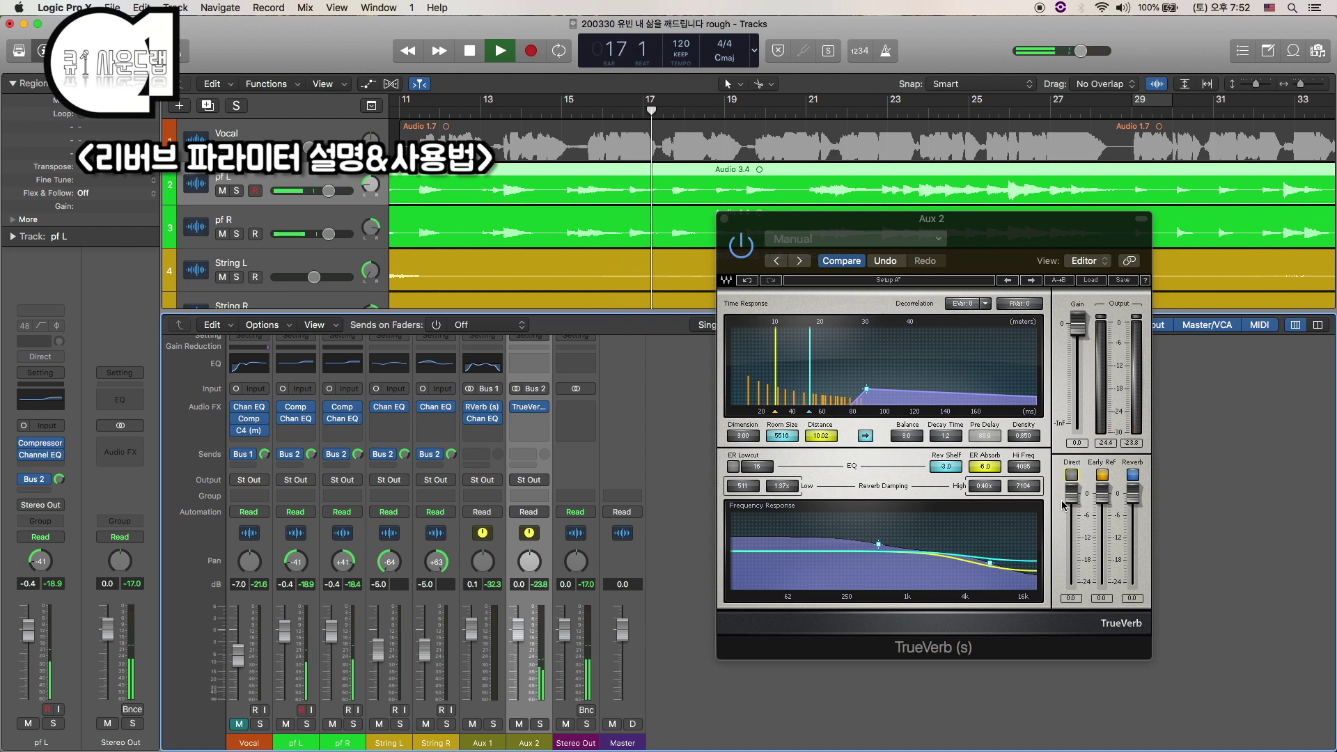
Step: Compare the instruments with TrueVerb bypassed and with it active by playing the same passage each way
key("space")
left_click(742, 263)
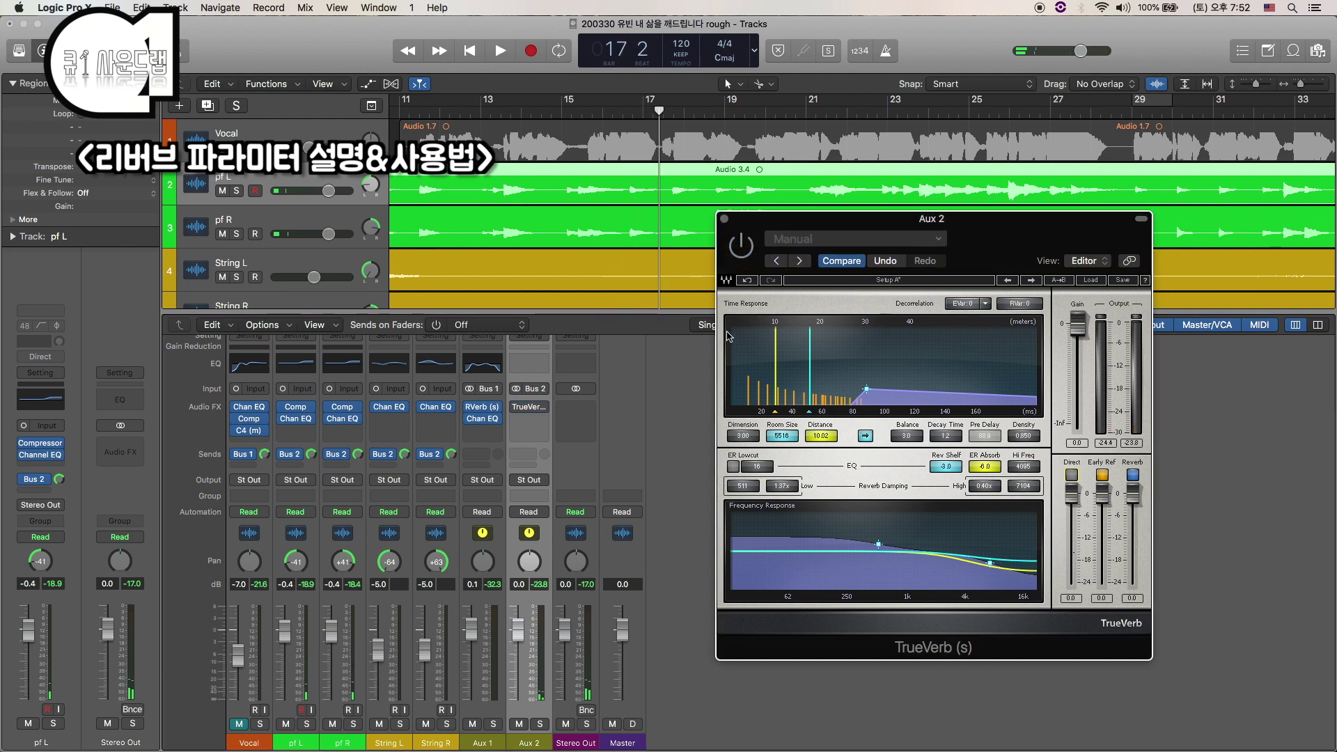
key("space")
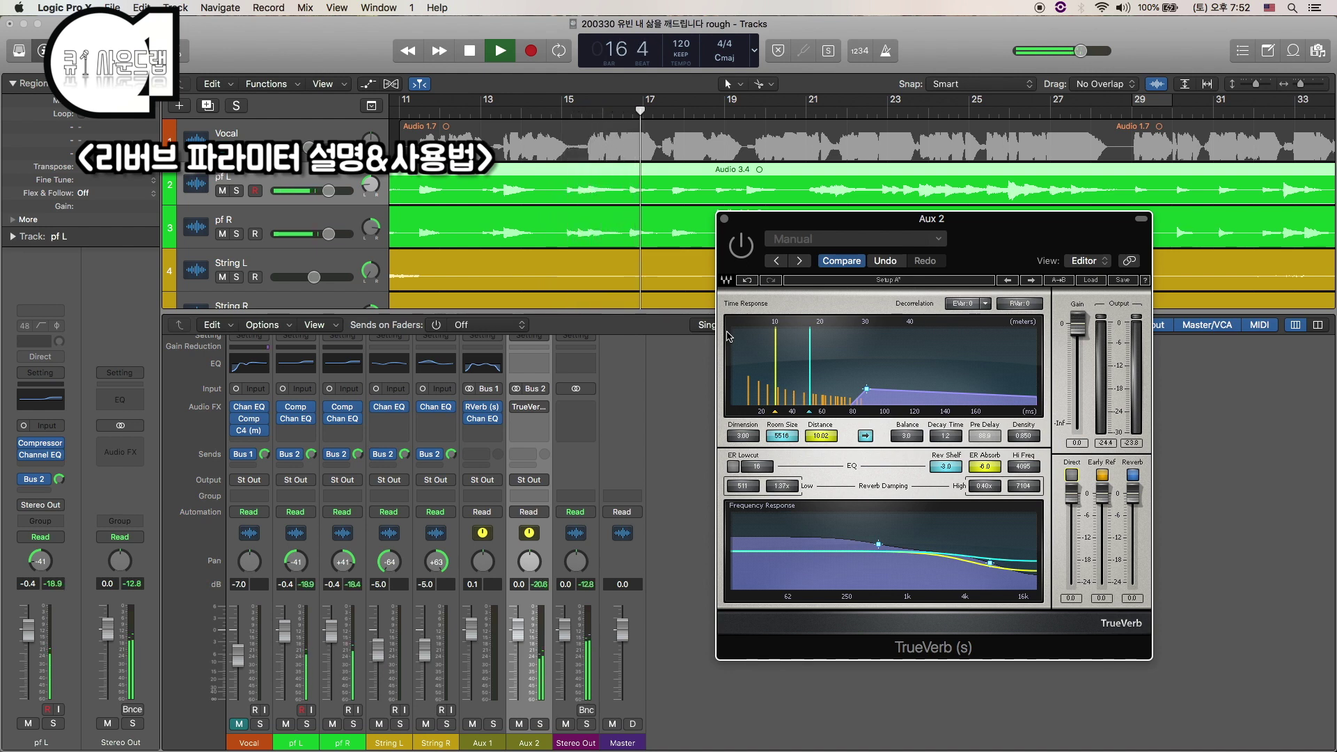
key("space")
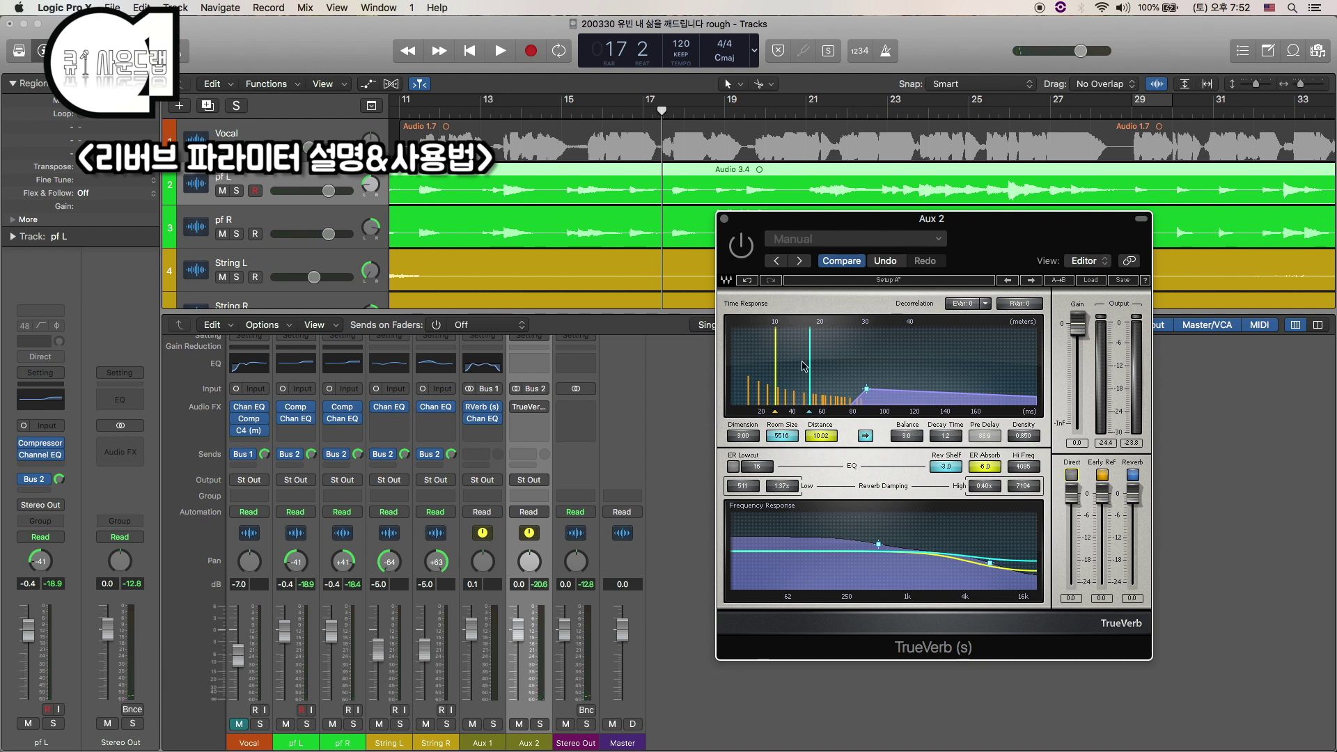
left_click(745, 255)
key("space")
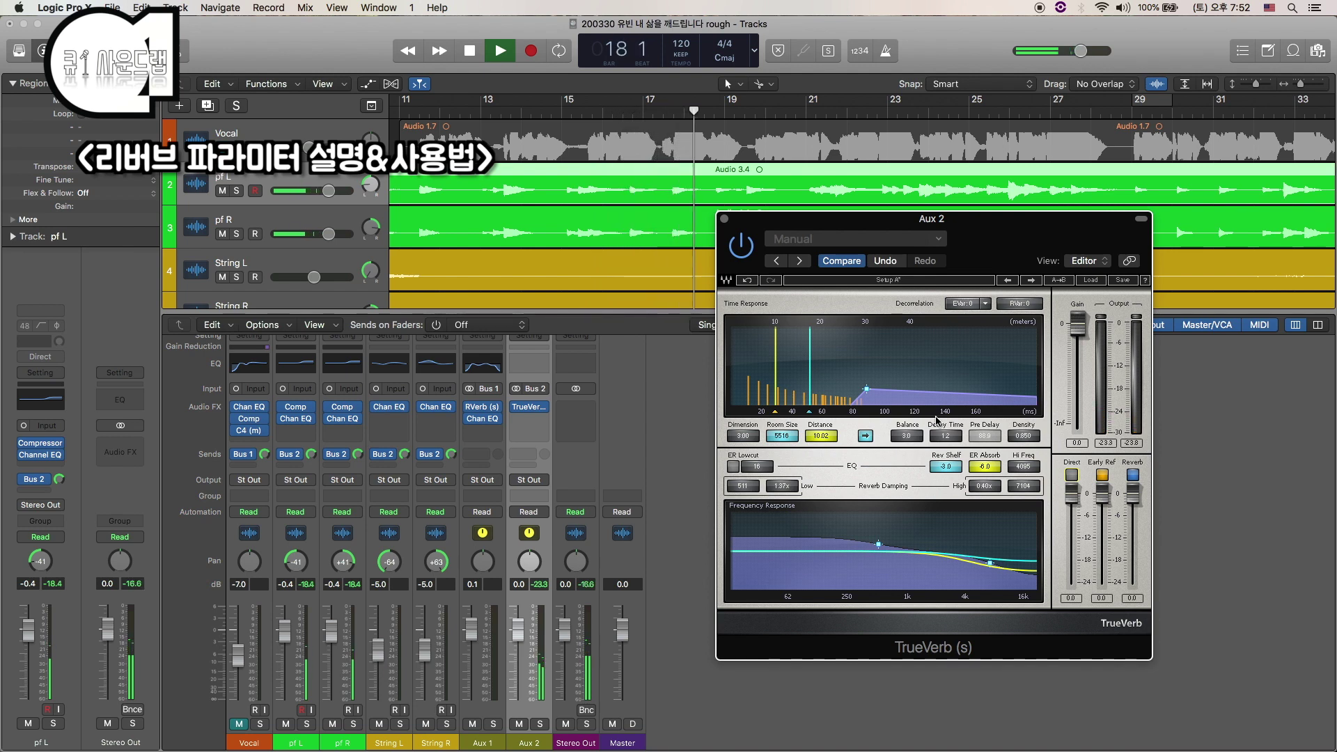
key("space")
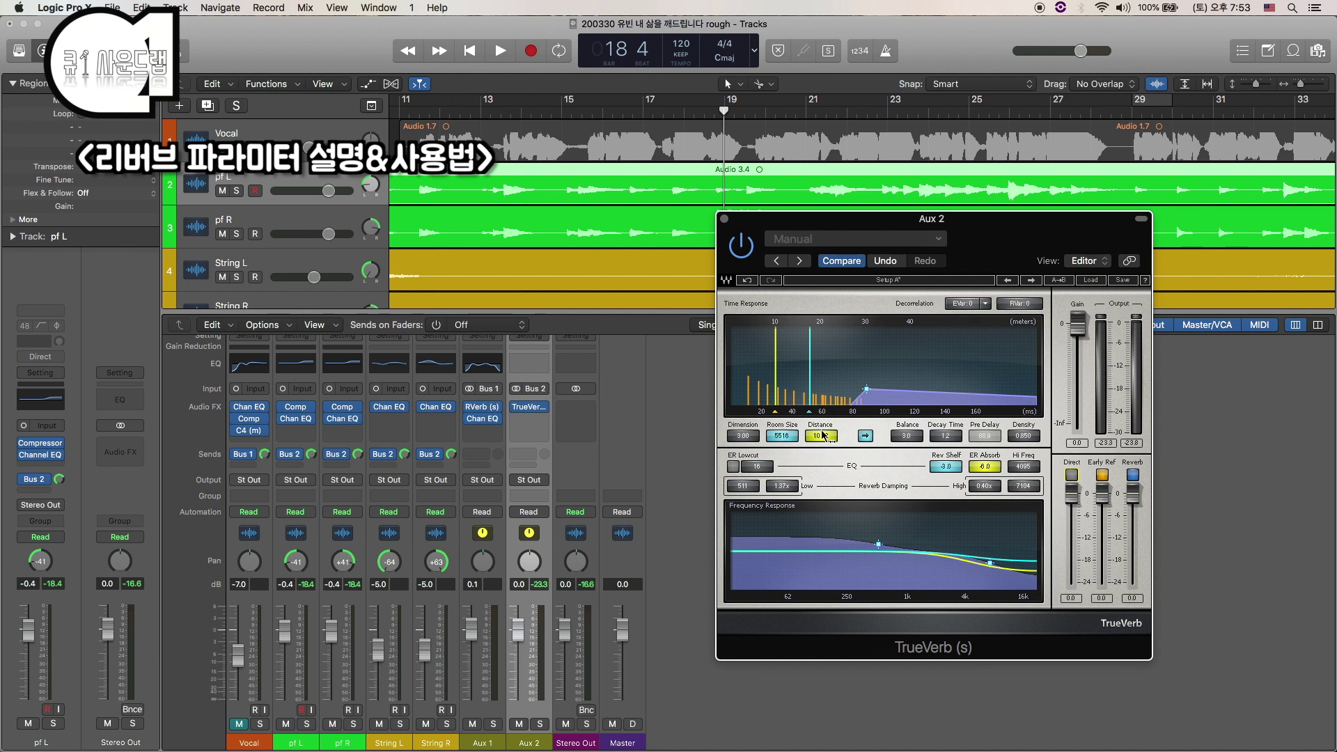
Step: Shrink TrueVerb's room size to 467 and set its distance to 10.33, keeping the reverb linked to the early reflections
left_click_drag(792, 442, 792, 502)
left_click_drag(821, 435, 821, 454)
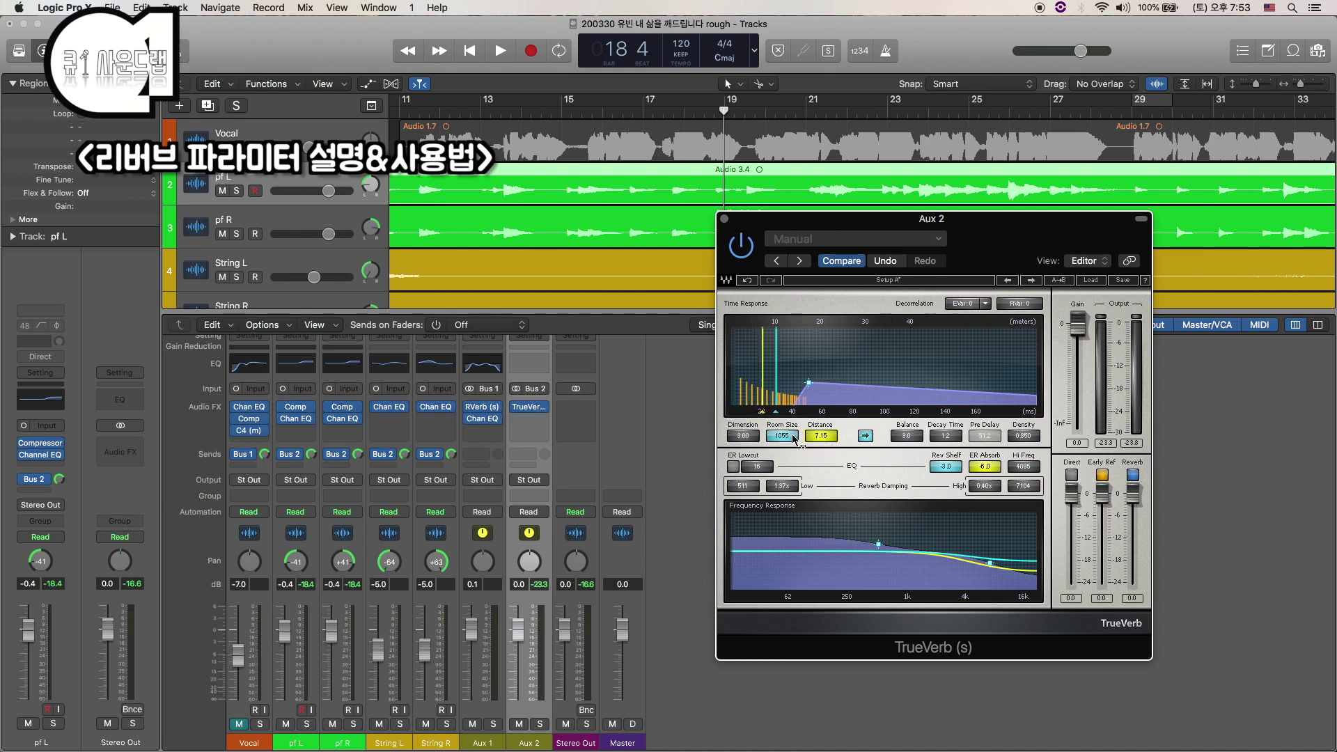
left_click_drag(908, 436, 1023, 418)
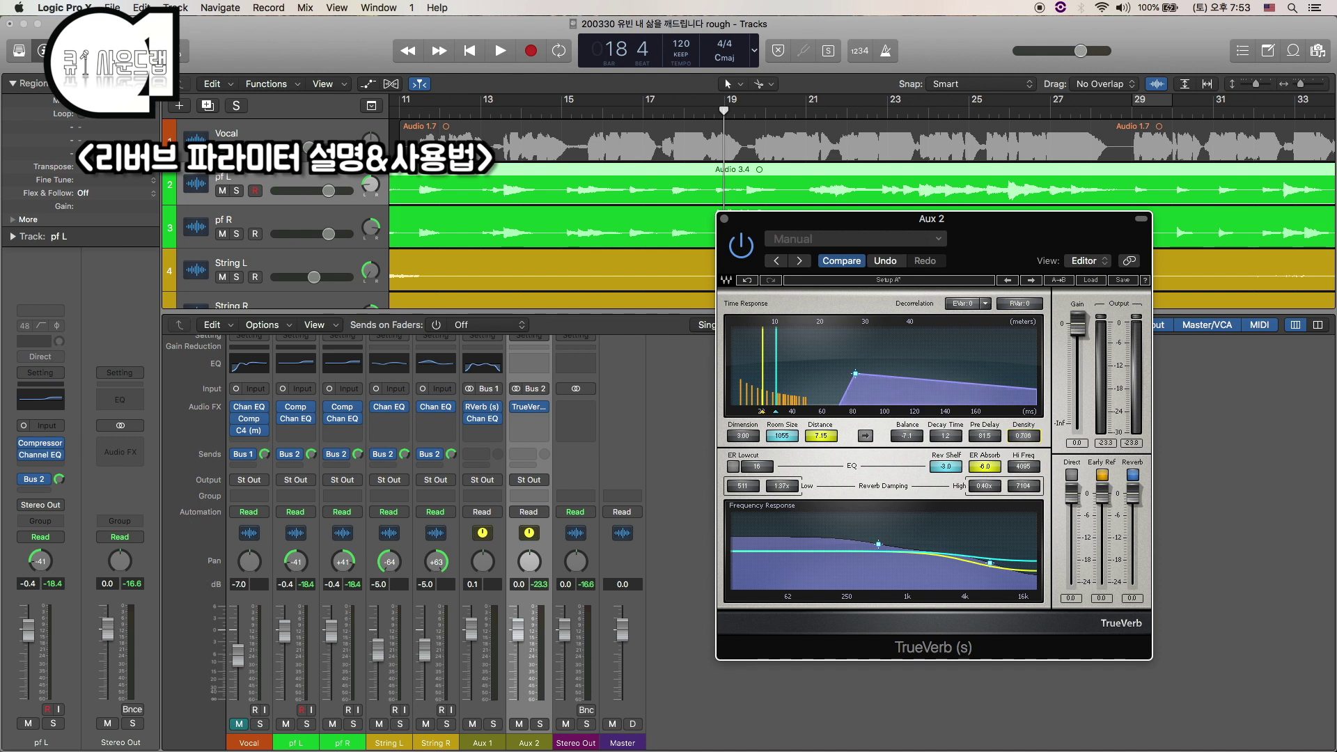
left_click_drag(782, 436, 781, 461)
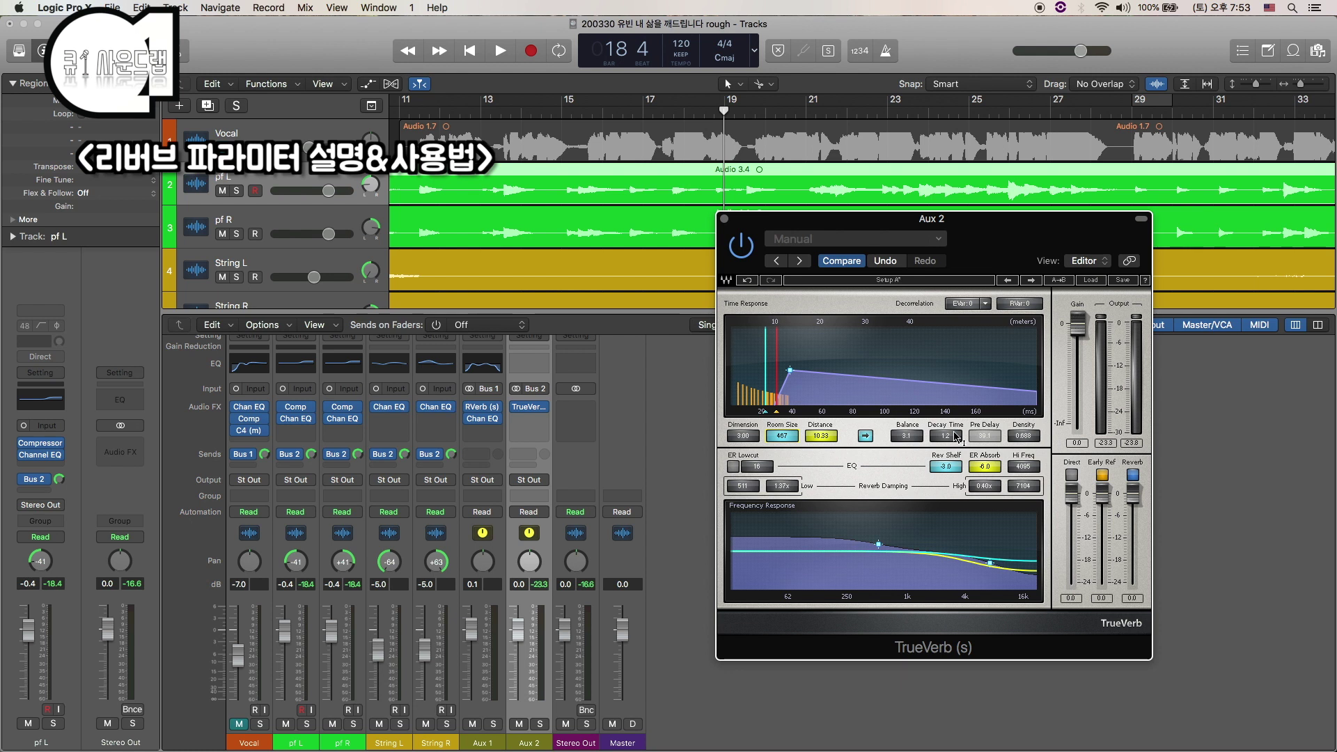
Step: Try a longer TrueVerb decay time of 2.2 while playing the instruments
left_click_drag(945, 440, 951, 440)
key("space")
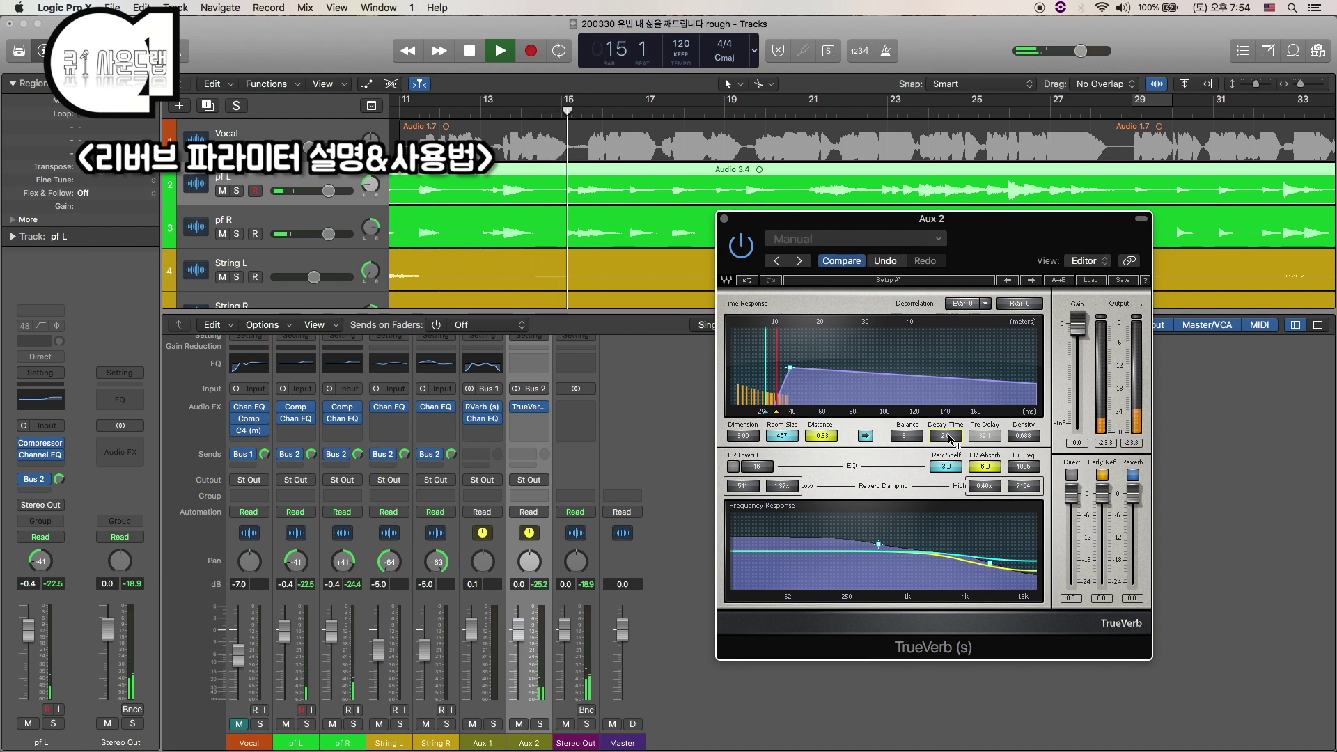
left_click_drag(960, 439, 955, 440)
key("space")
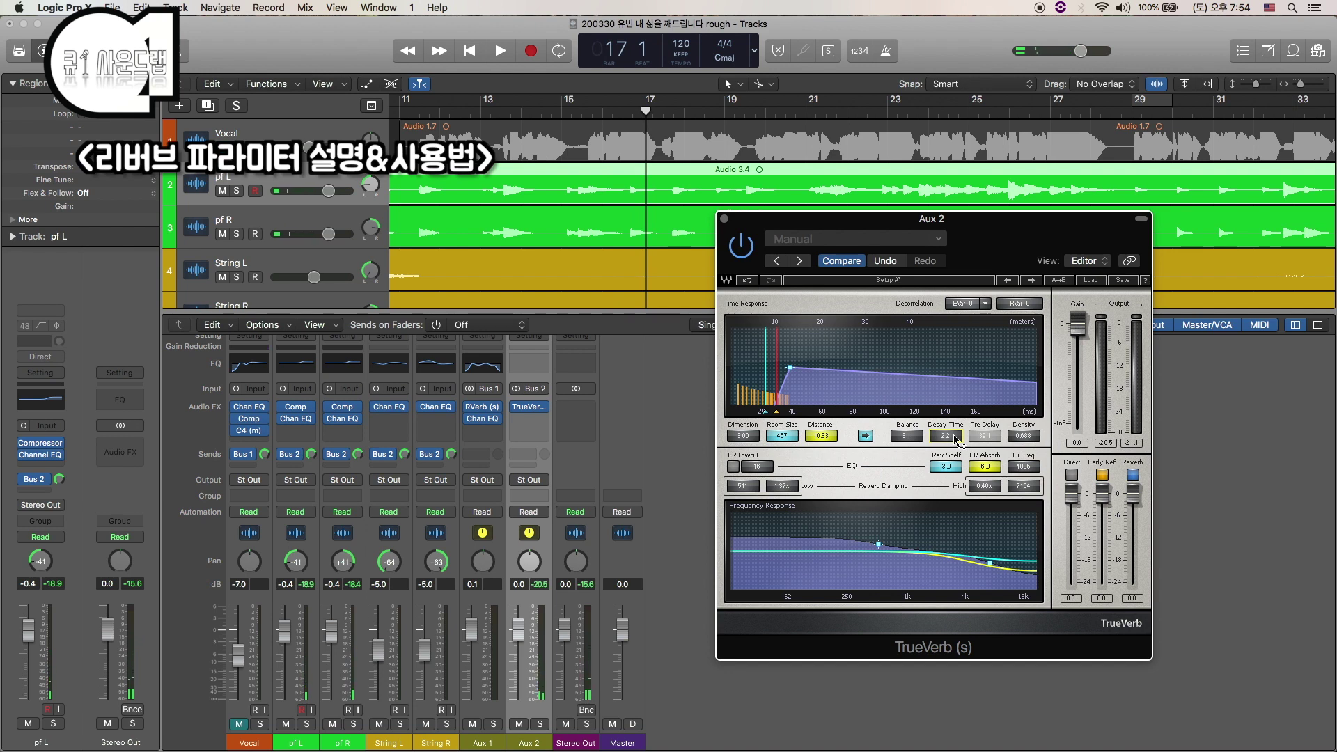
Step: Set TrueVerb's decay time to 1.0 and play the instruments to hear it
left_click(949, 440)
left_click_drag(944, 436, 945, 515)
key("space")
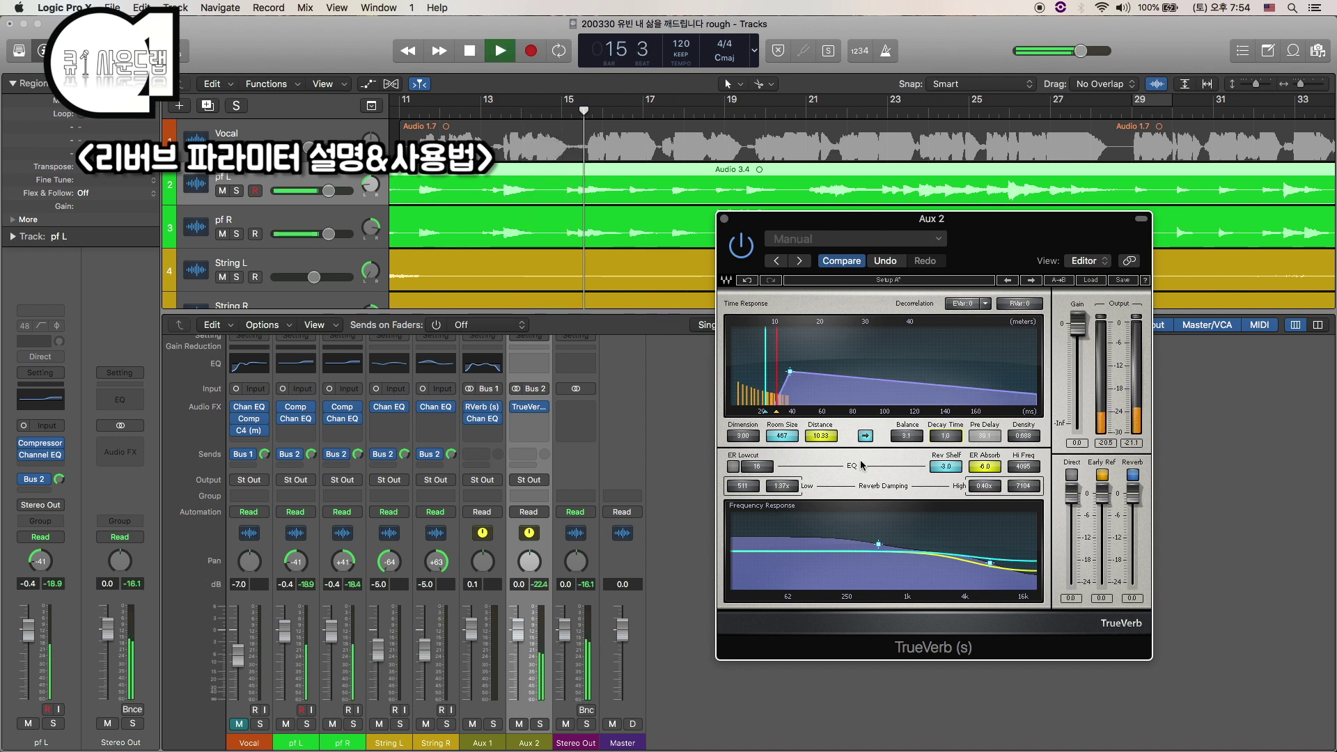
key("space")
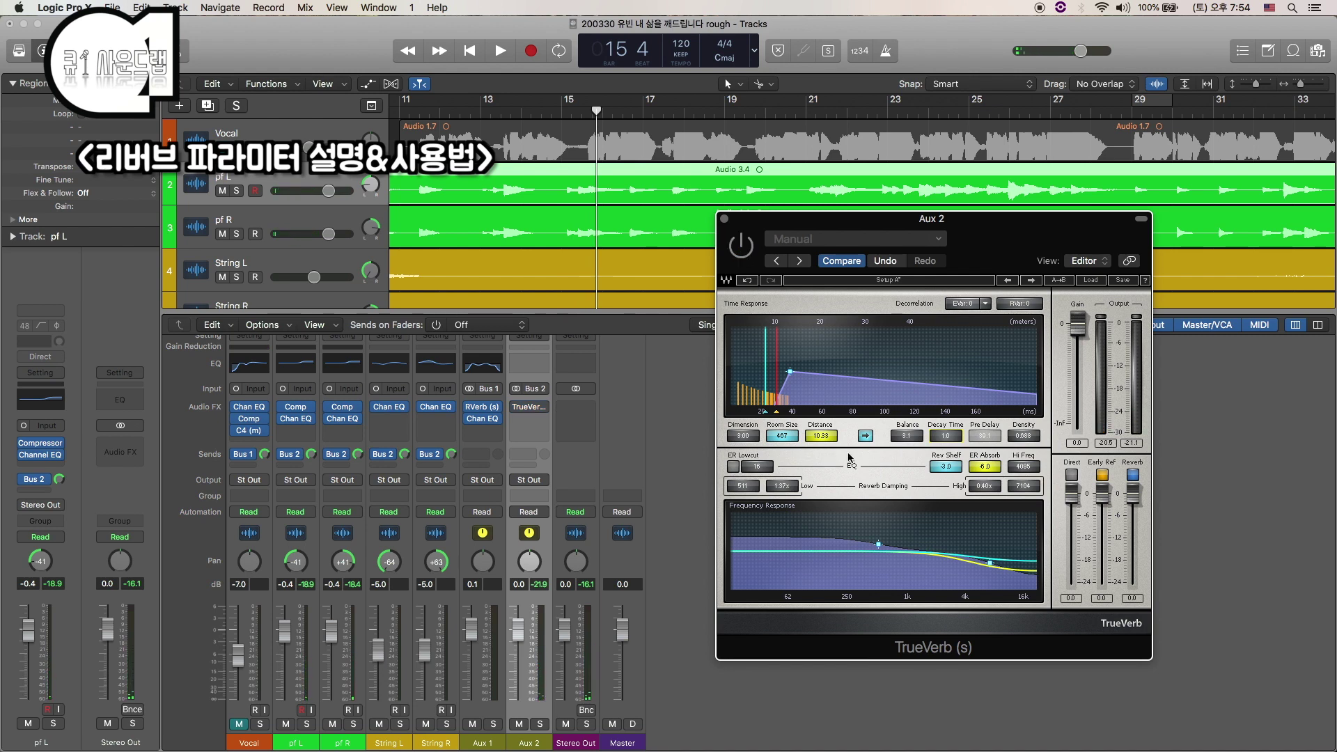
Step: Play the instruments with TrueVerb bypassed and again with it active to compare the shorter decay
key("space")
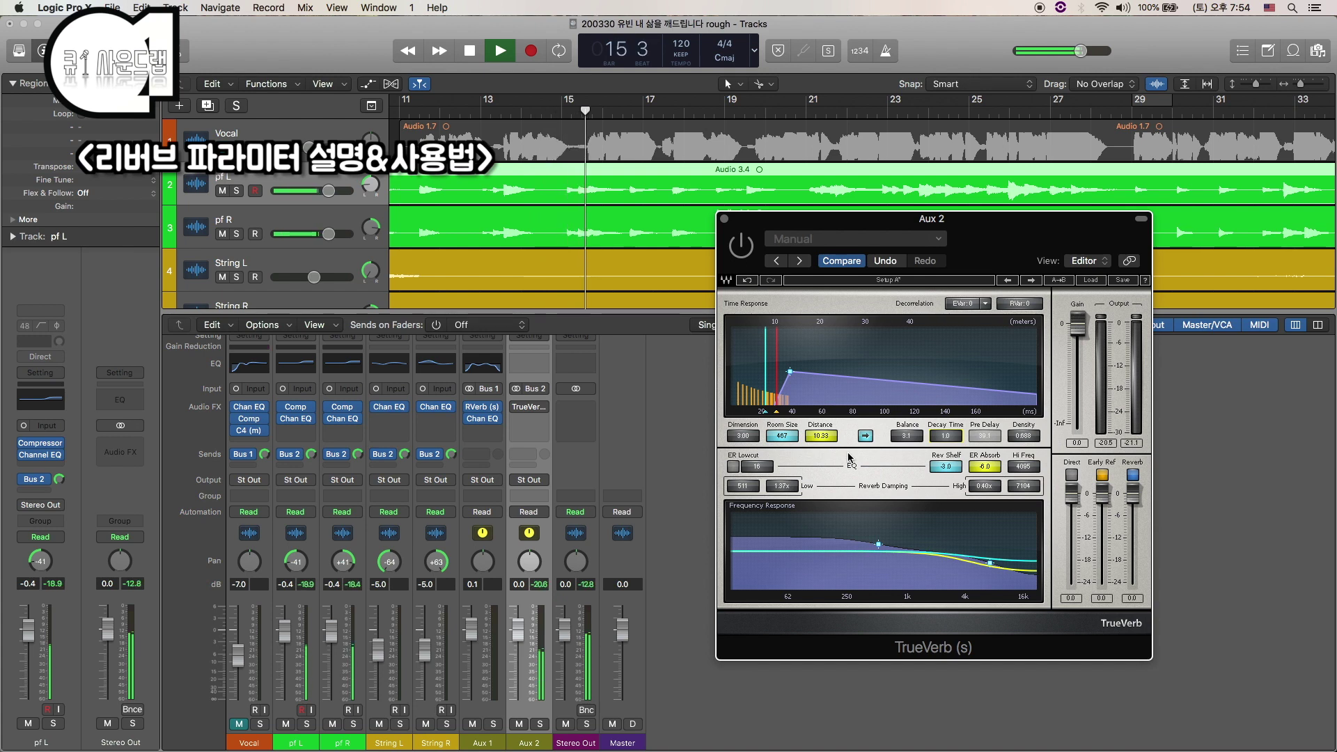
key("space")
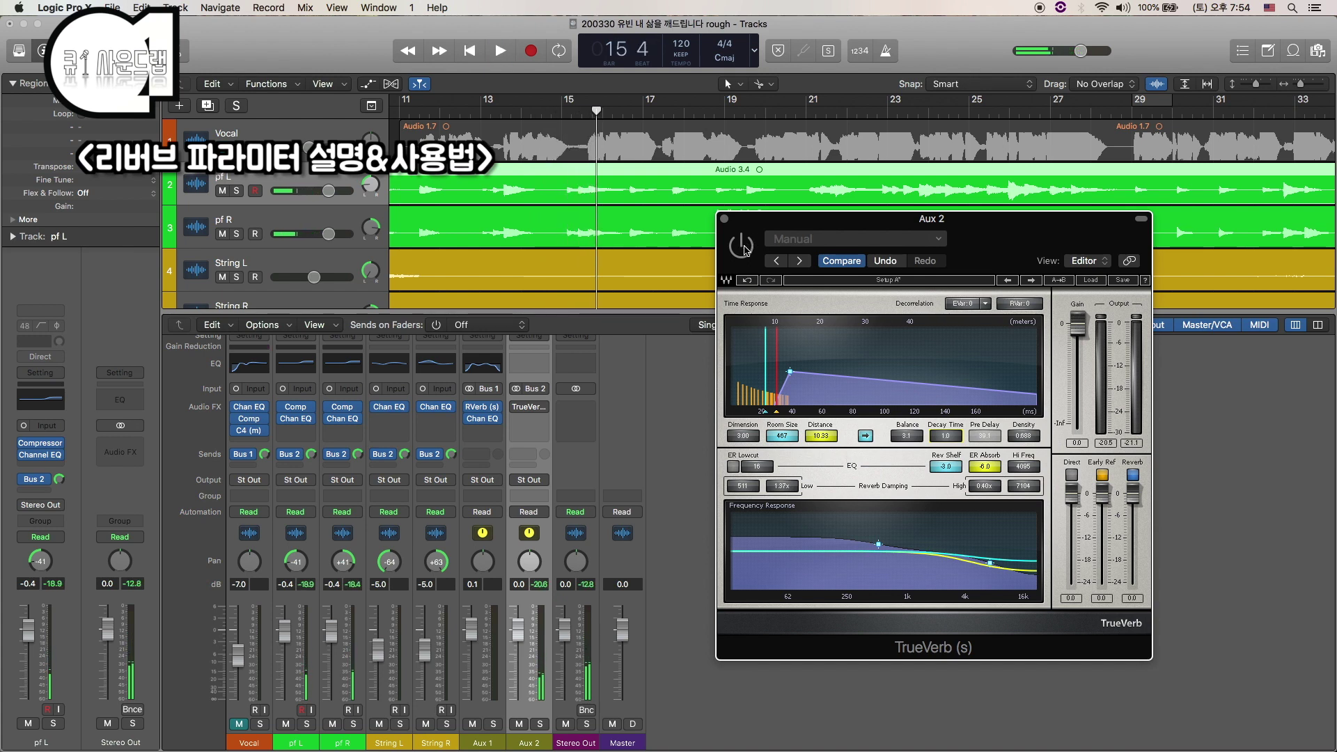
key("space")
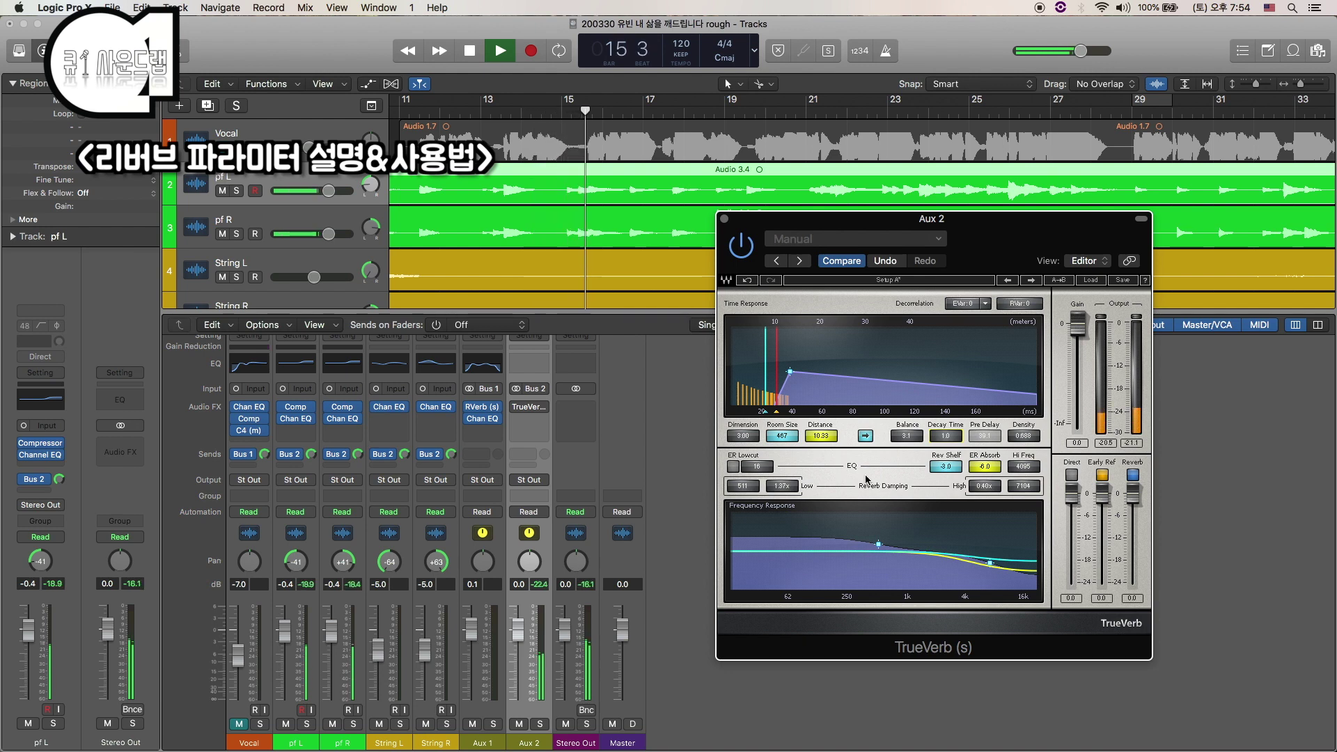
key("space")
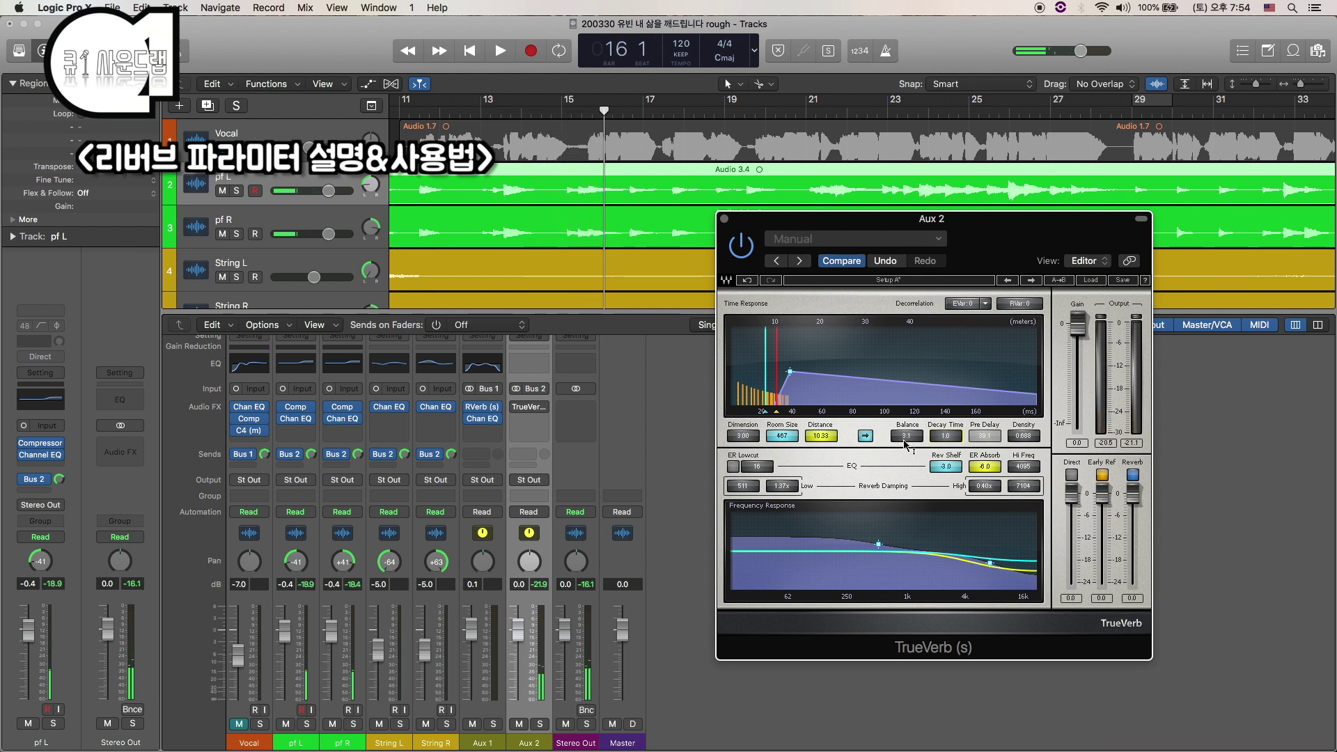
type("1")
key("Return")
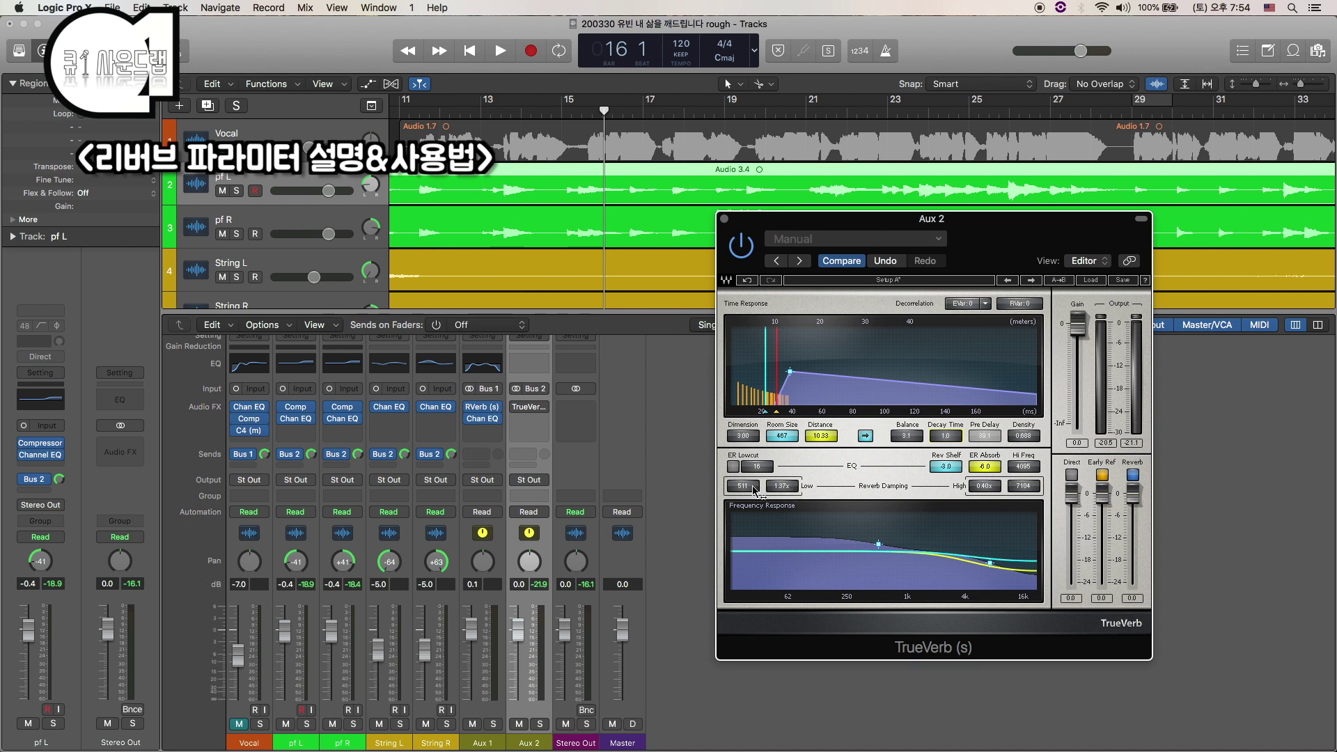
Step: Reduce TrueVerb's low reverb damping ratio, enable the ER low cut at about 149 Hz and lower the high frequency to about 2450 Hz
left_click_drag(781, 486, 782, 501)
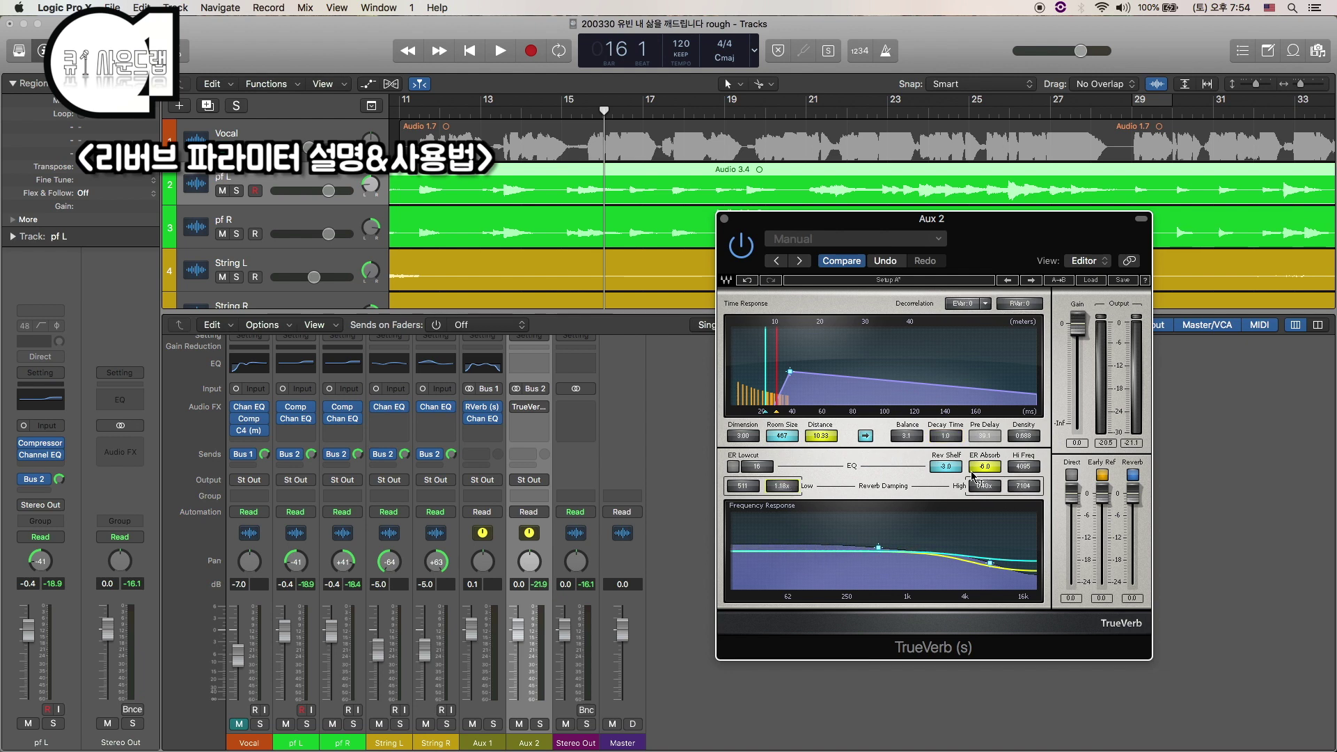
left_click(733, 466)
left_click_drag(756, 467, 756, 432)
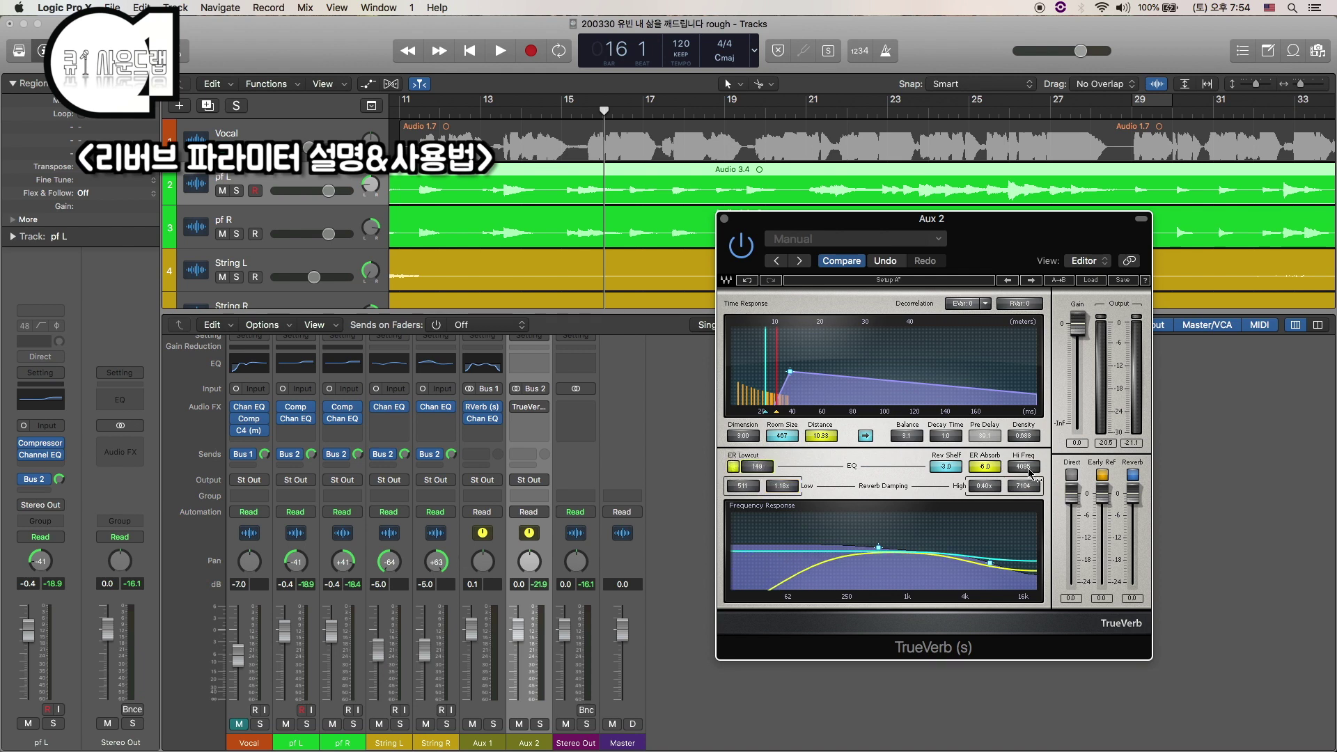
left_click_drag(1022, 467, 1023, 479)
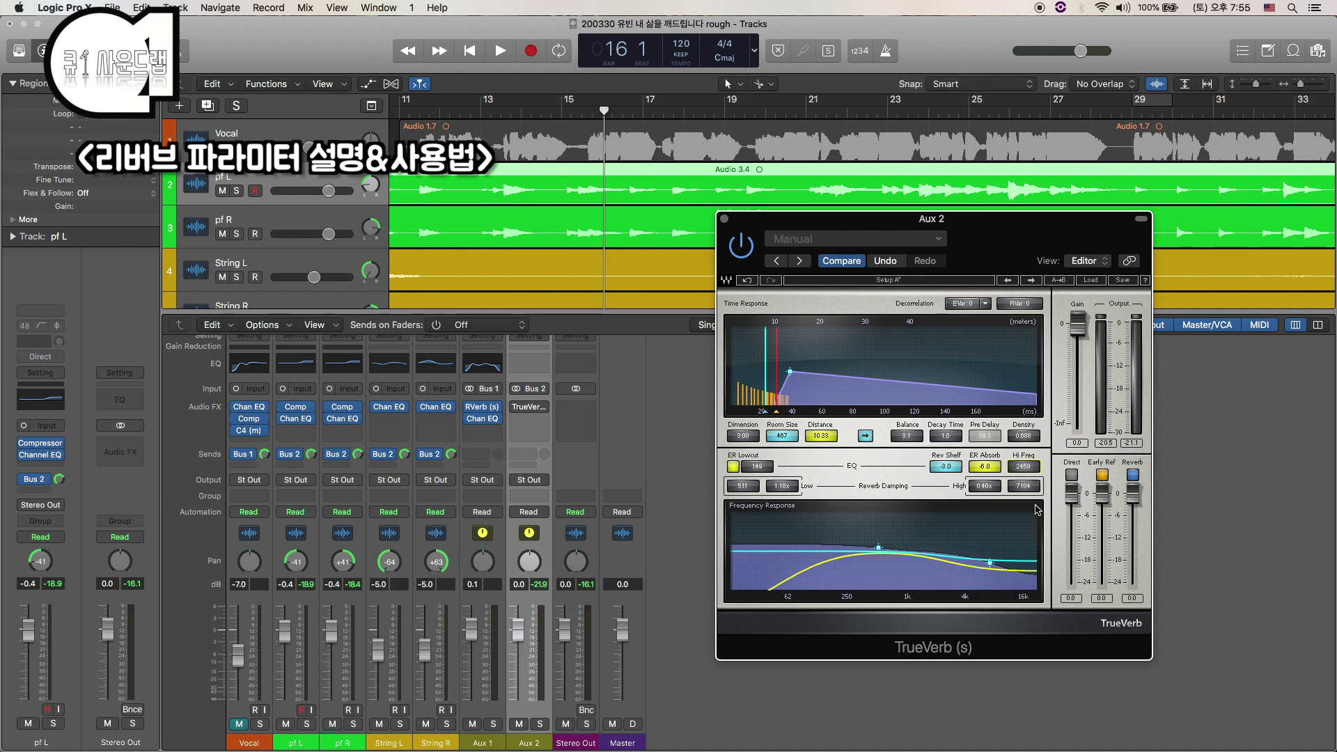
Step: Lower TrueVerb's early reflections level to -2.4 and toggle the reverb signal off and on again
left_click_drag(1106, 497, 1133, 500)
left_click(1132, 476)
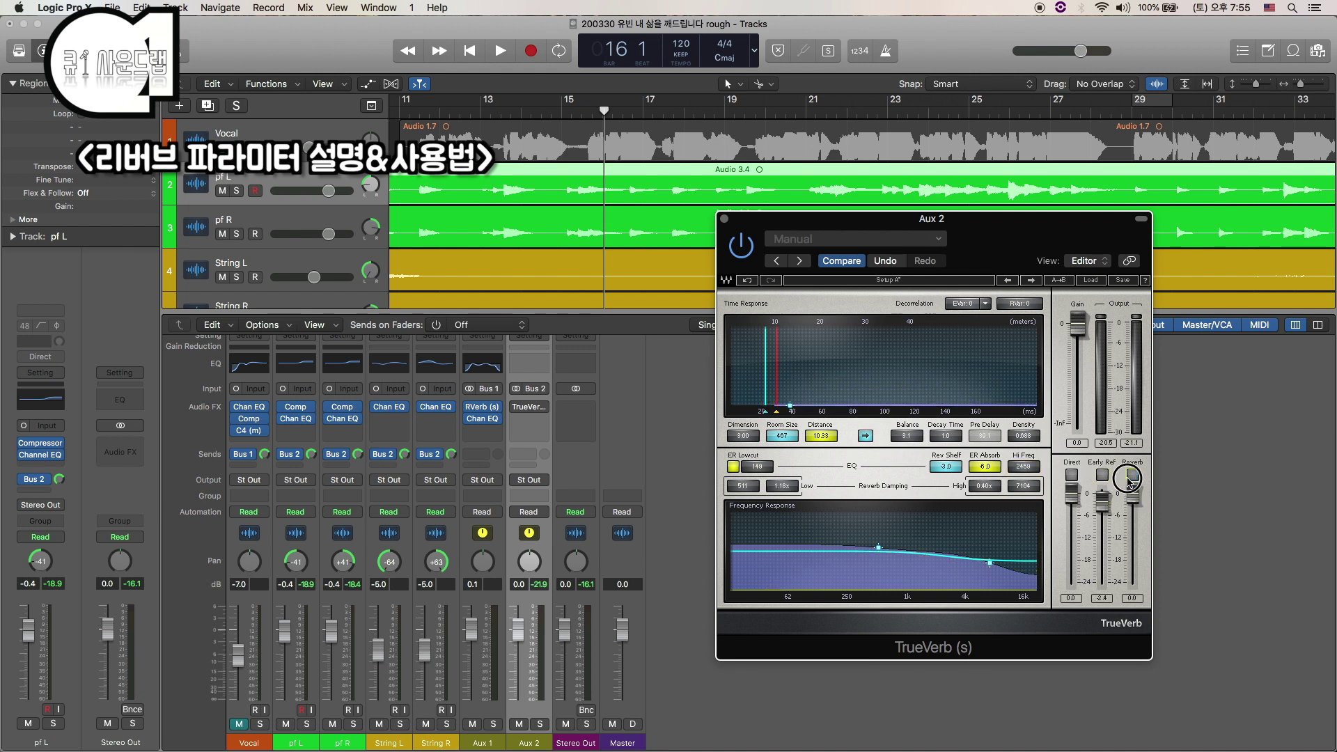
left_click(1132, 476)
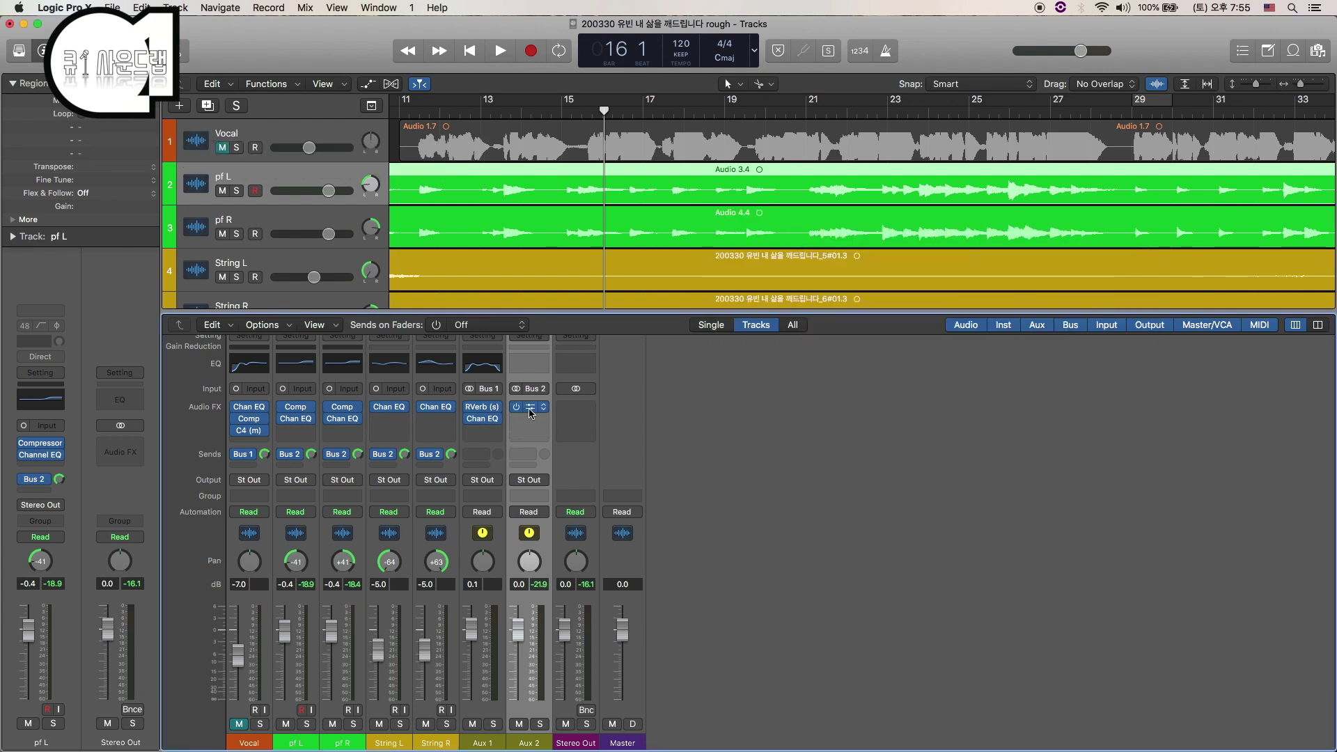
Step: Open the TrueVerb of Aux 2 and the RVerb of Aux 1 and arrange their windows so both are visible
left_click(529, 410)
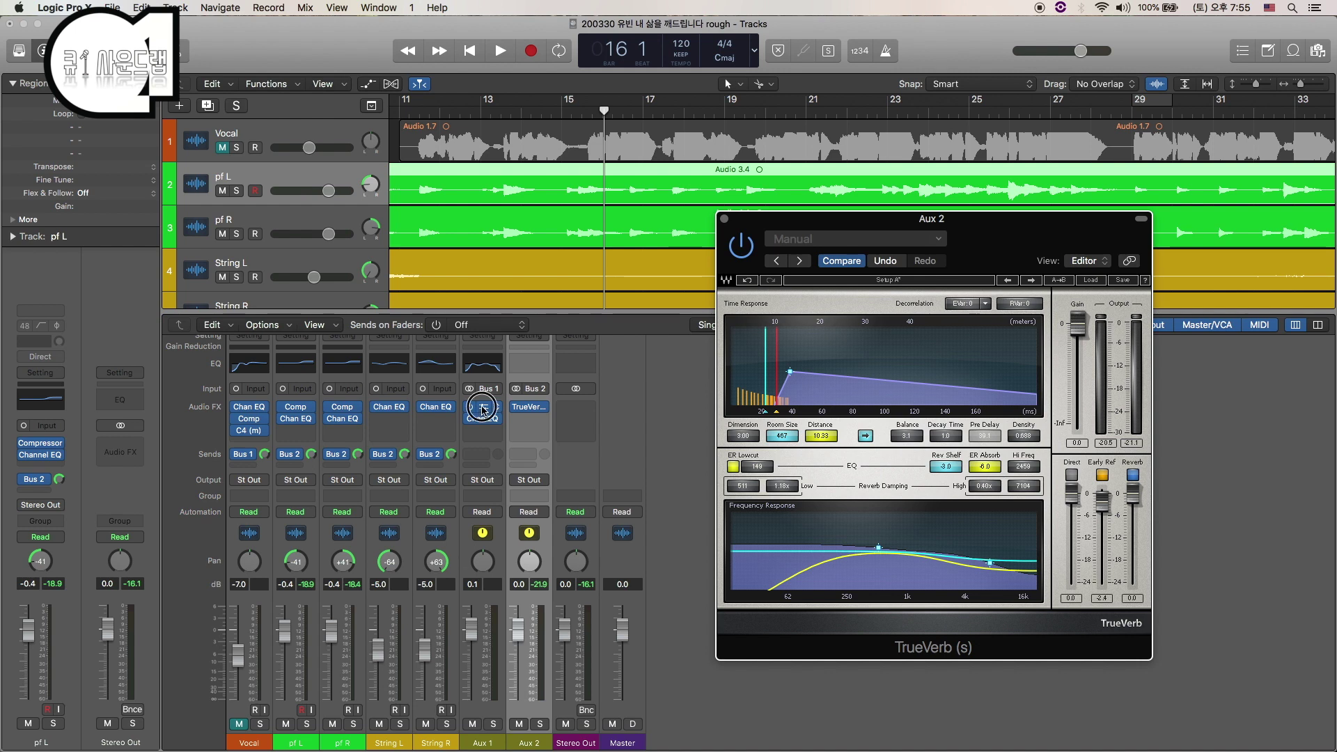
left_click(482, 407)
left_click_drag(866, 223, 995, 141)
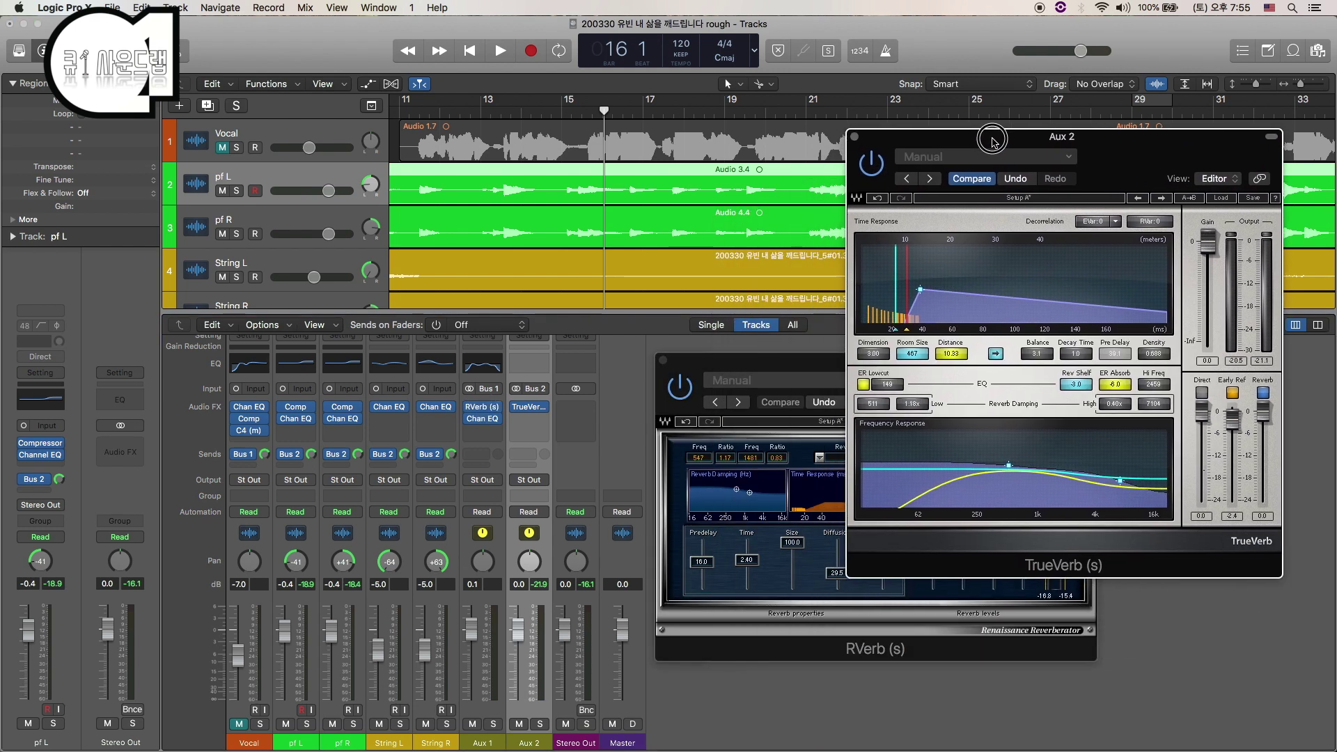
left_click_drag(748, 364, 692, 419)
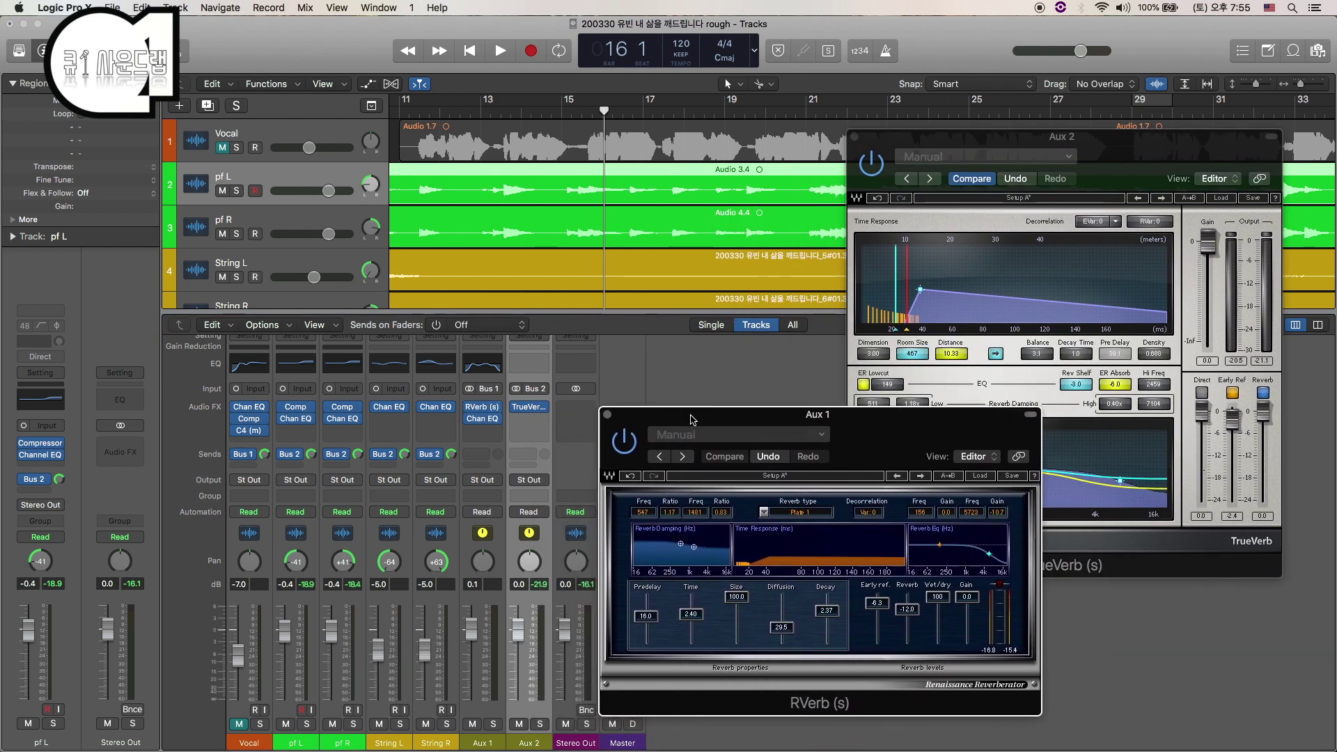